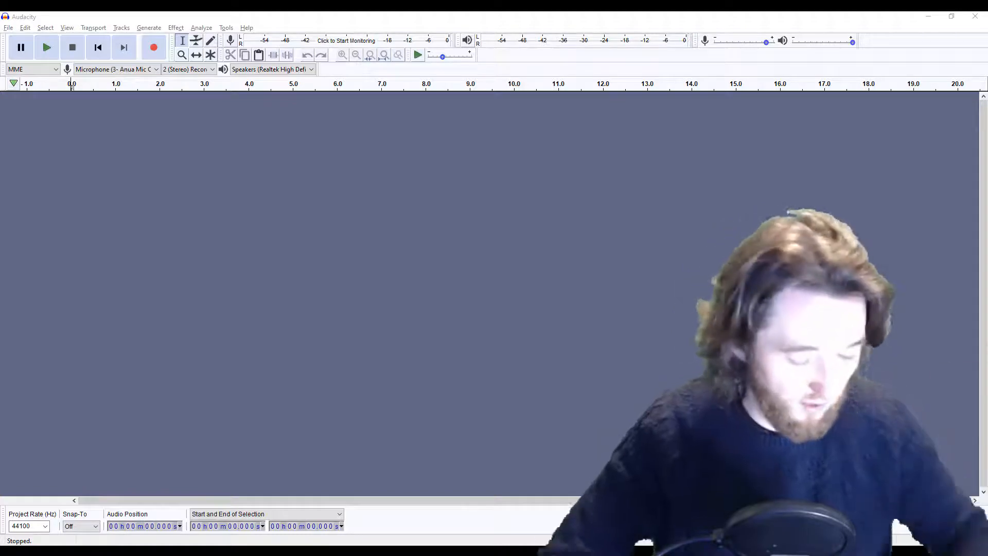
Step: Switch from Audacity to the Rev.com website in the browser and open the account login
key(alt+Tab)
key(Tab)
key(Tab)
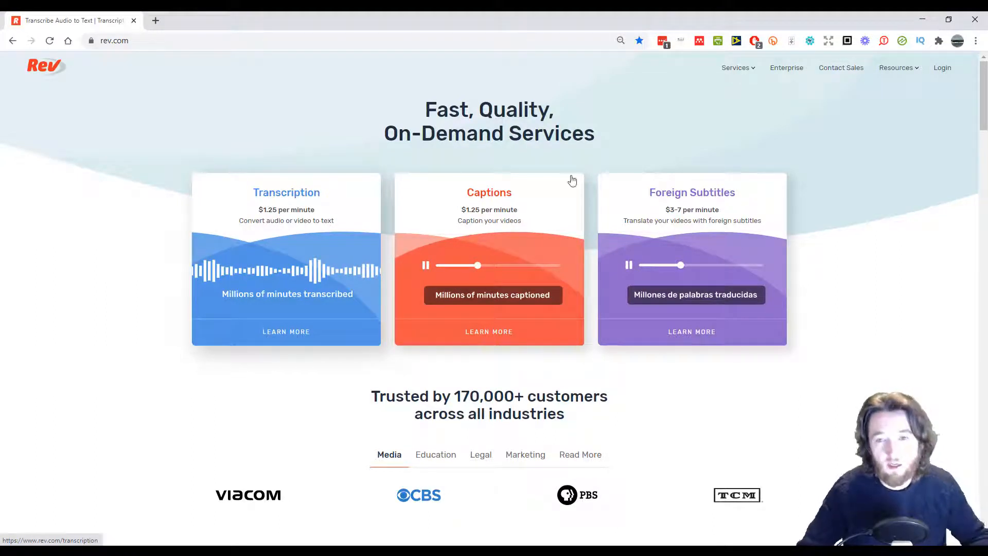
click(951, 71)
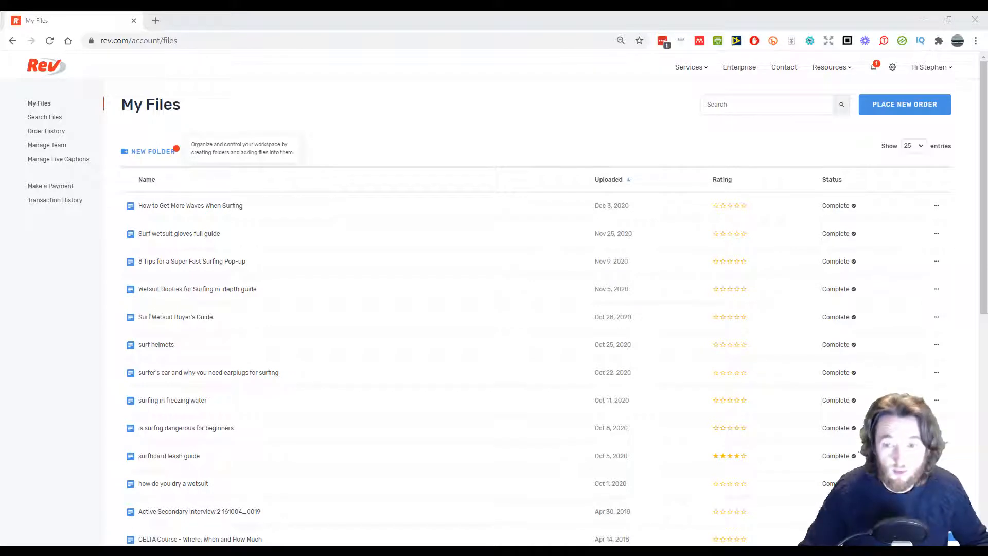
click(906, 105)
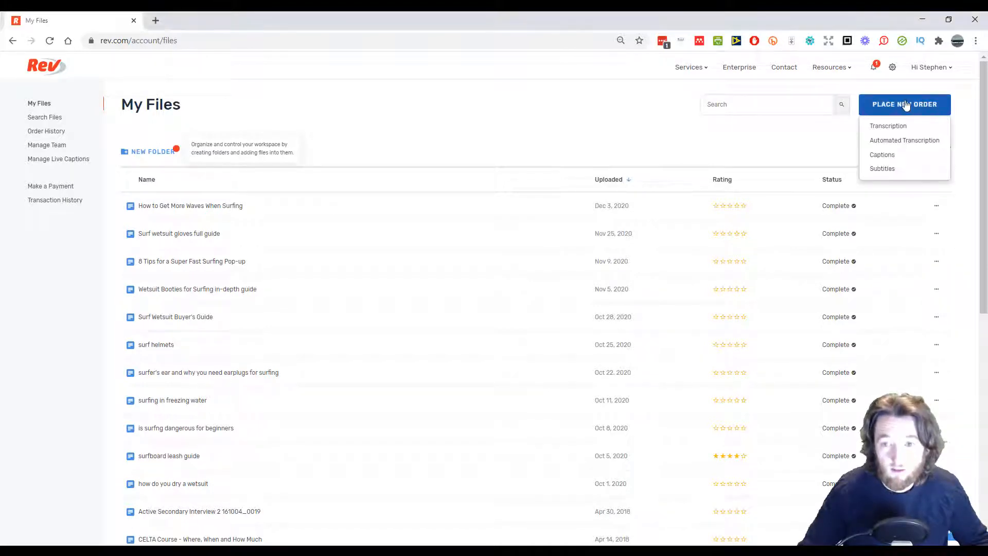
click(888, 127)
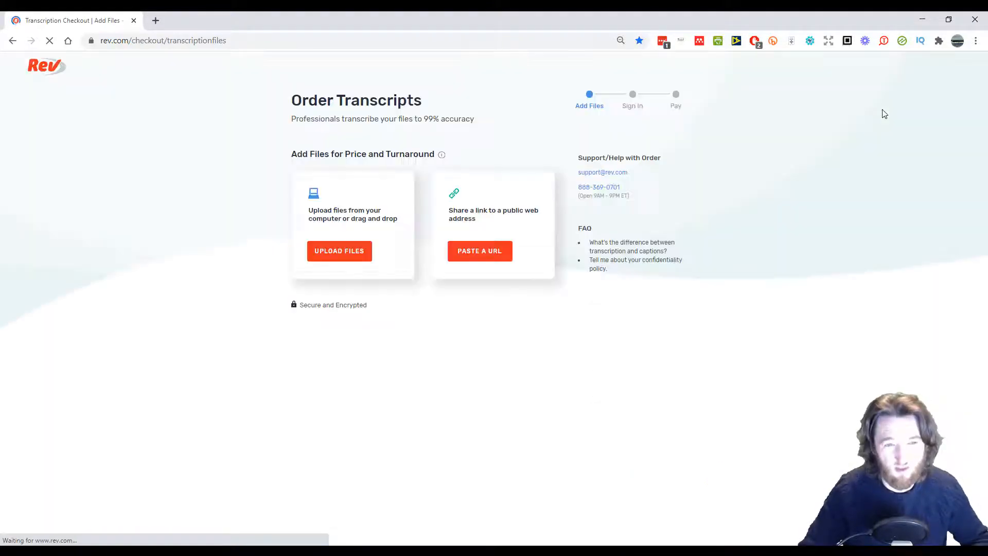
click(324, 253)
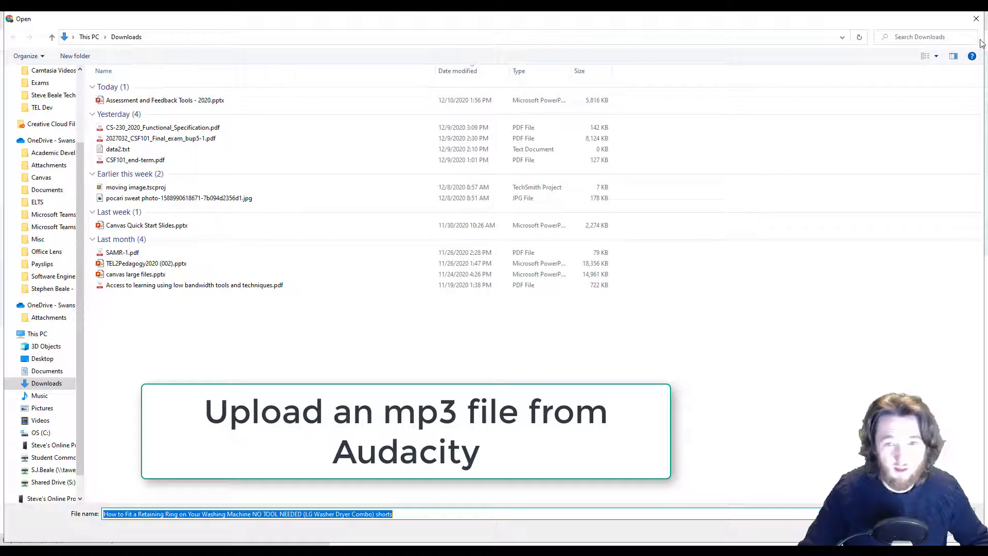
click(975, 18)
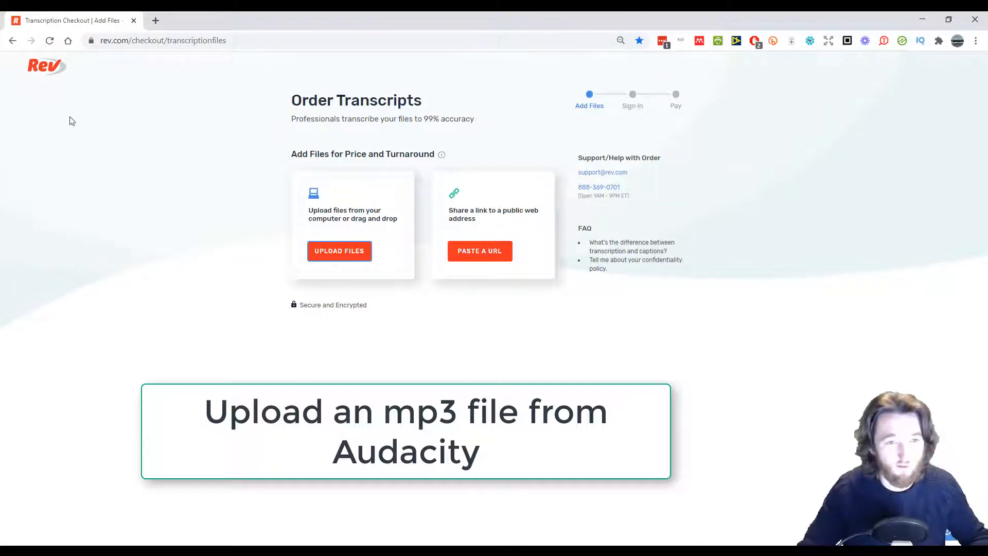
click(13, 41)
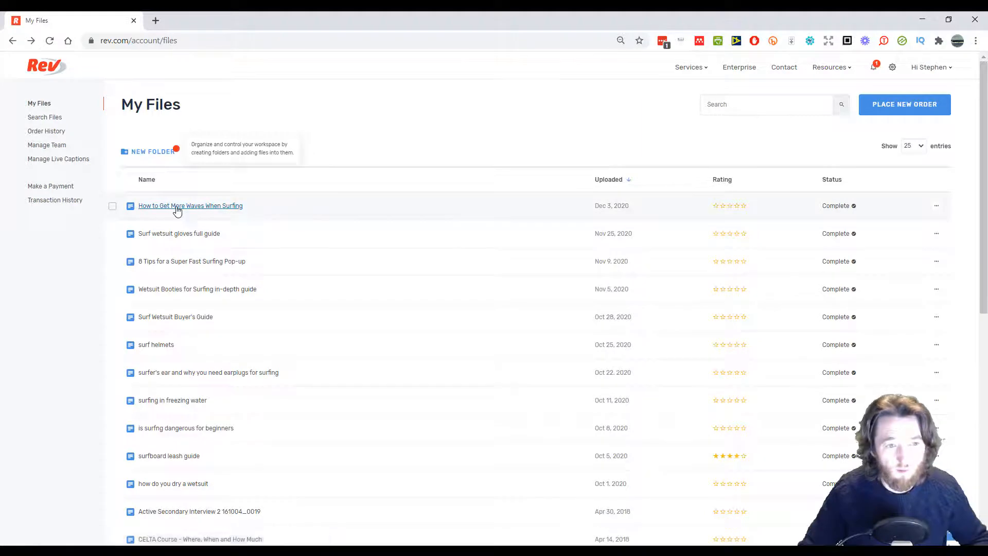
Step: Open the "How to Get More Waves When Surfing" transcript and export it in-line as a Word document without speaker names
click(177, 206)
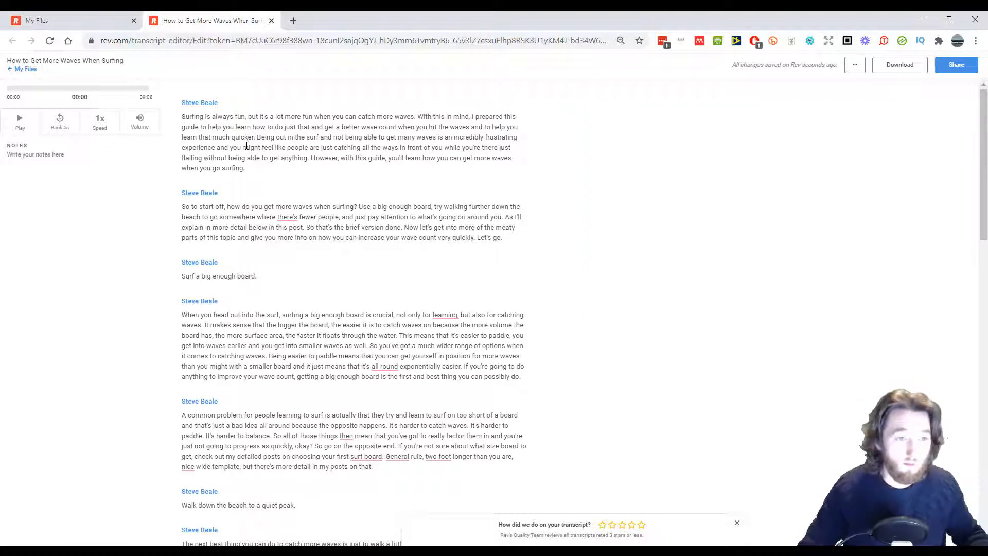
click(904, 71)
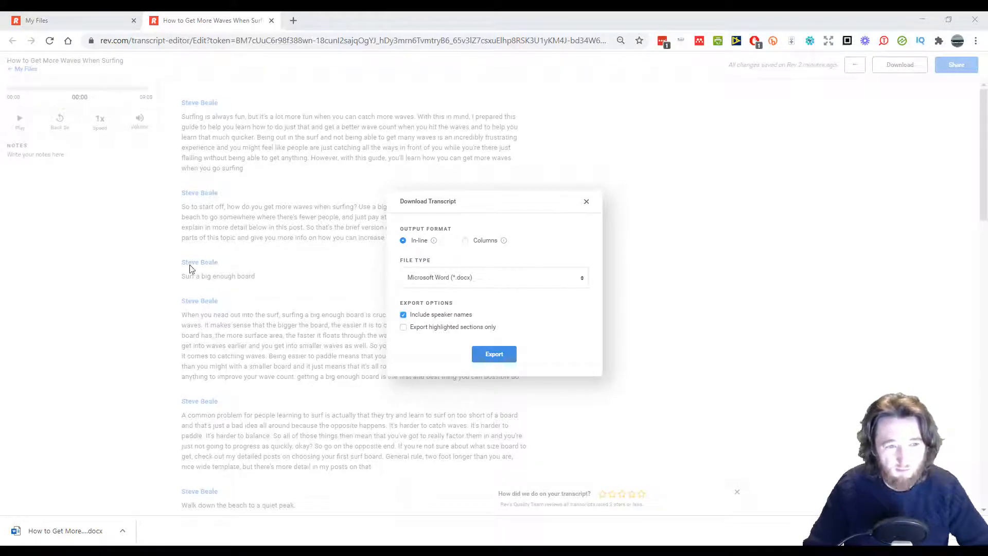
click(403, 316)
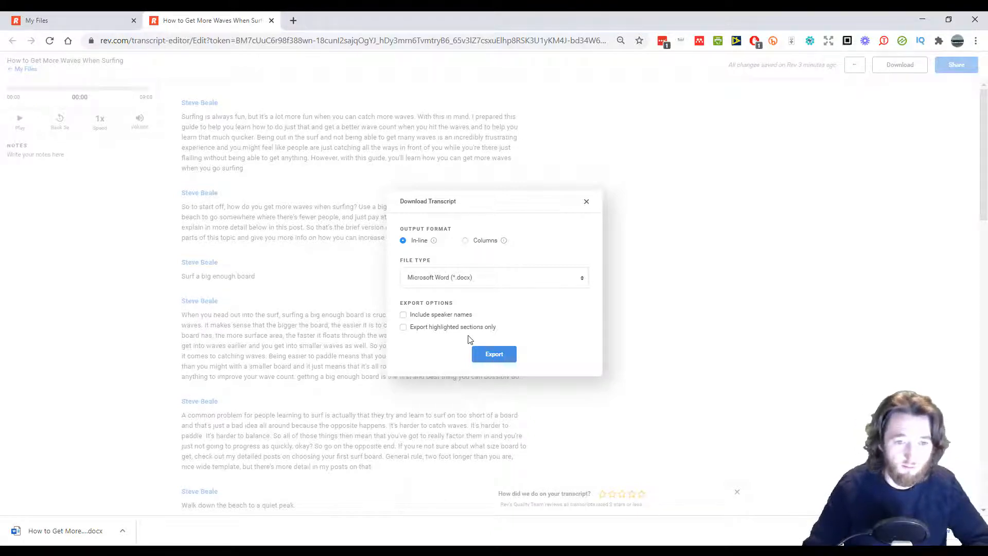
click(485, 355)
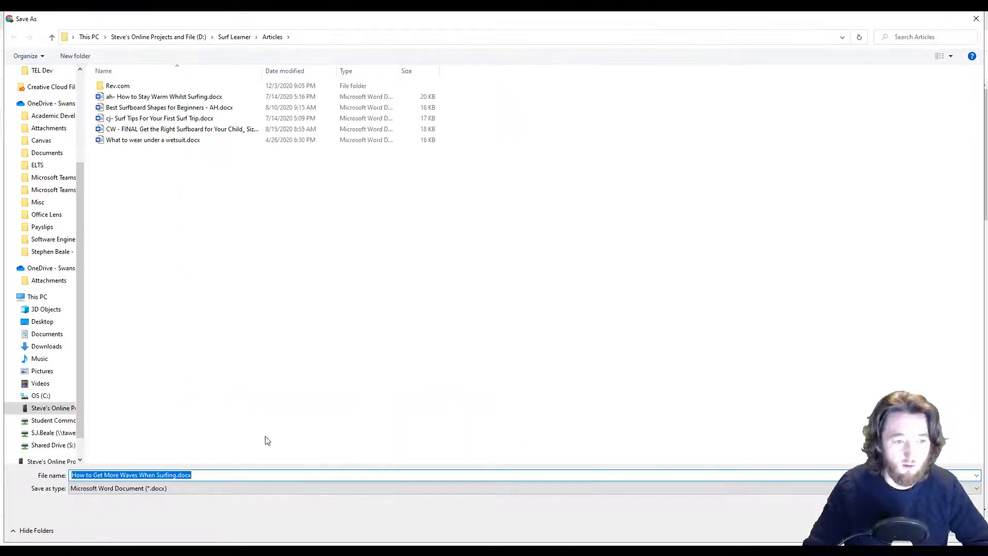
key(Return)
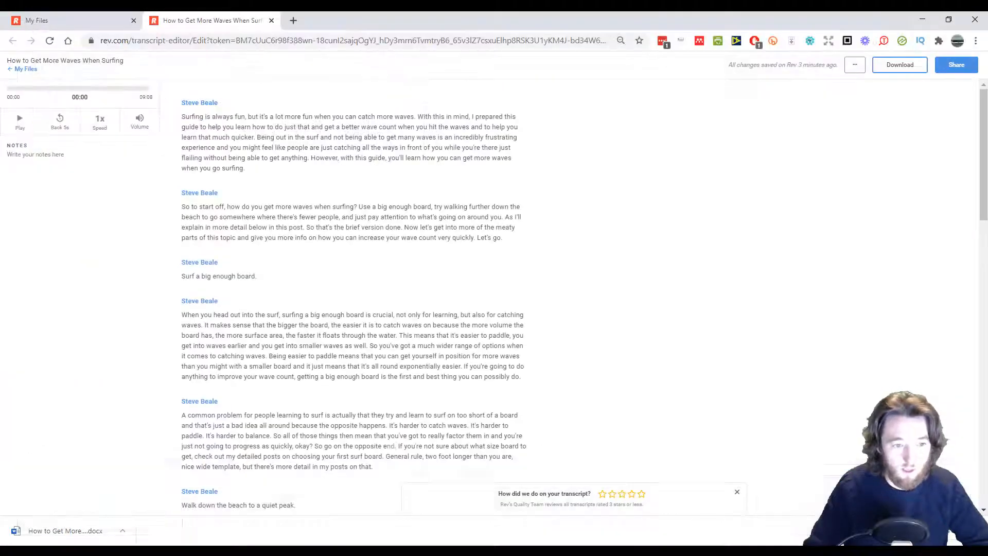
Step: Open the exported "How to Get More Waves When Surfing.docx" in Word and copy its entire text
click(80, 530)
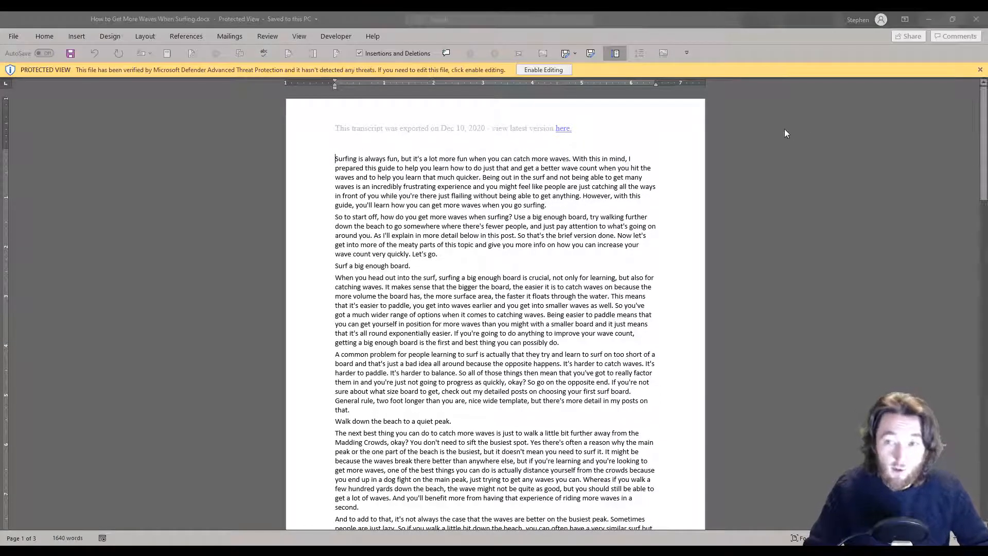
click(513, 196)
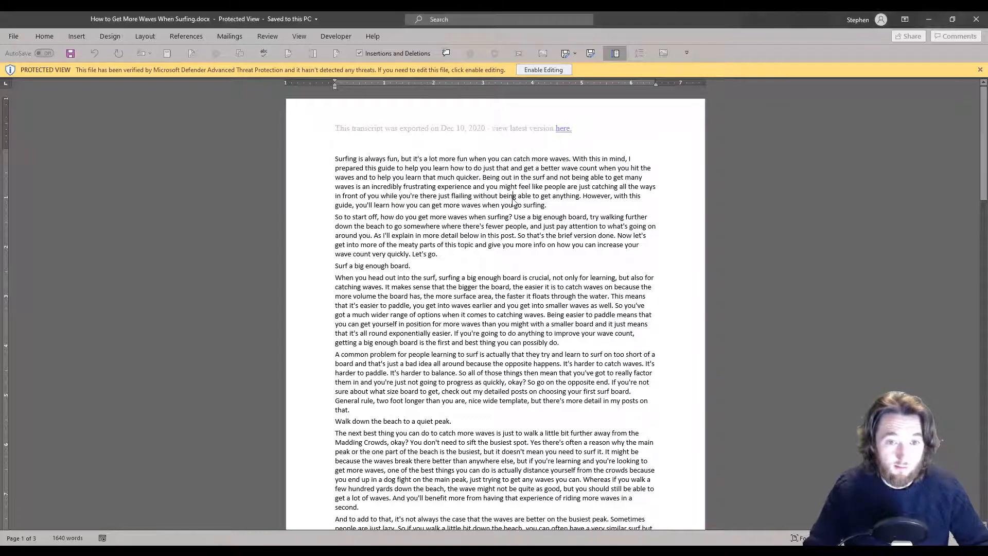
key(ctrl+a)
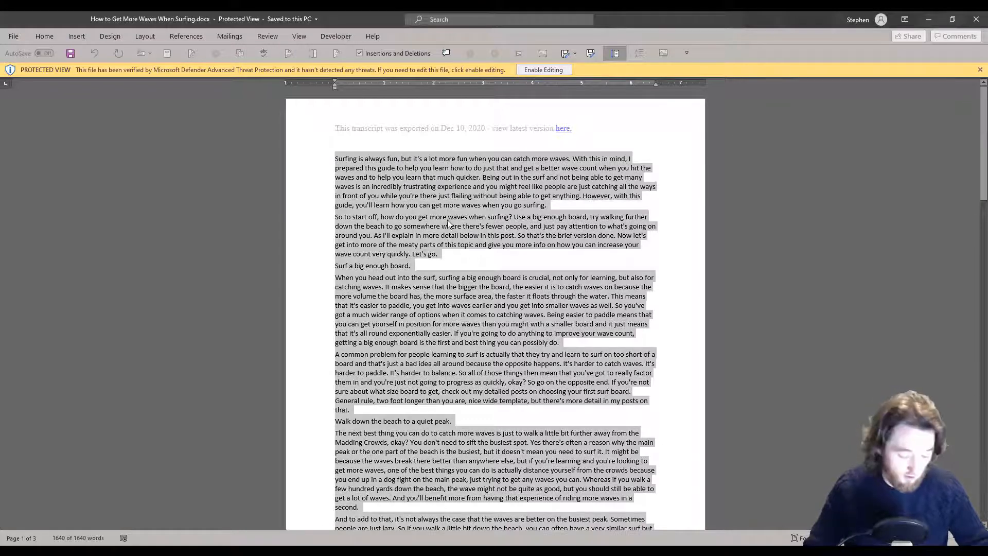
key(alt+Tab)
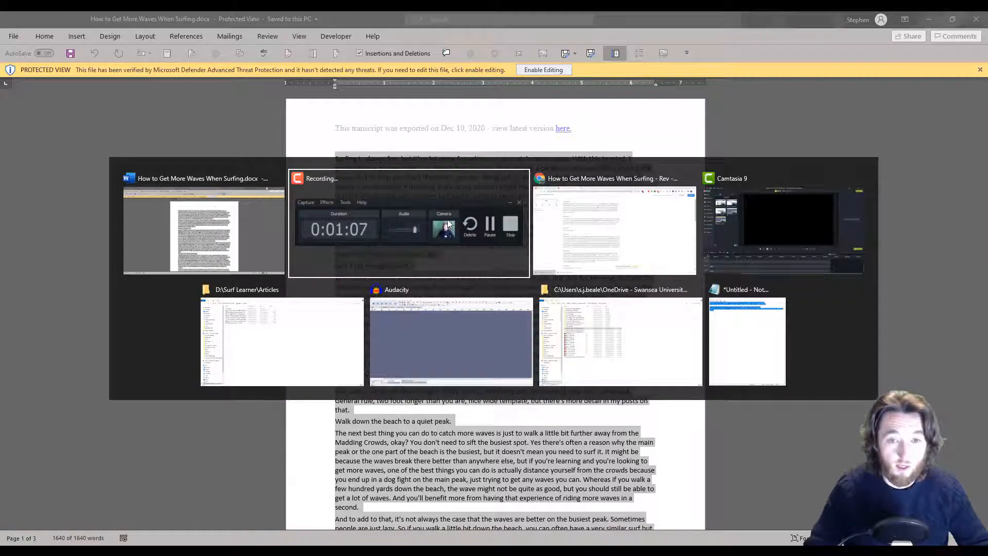
key(alt+Tab)
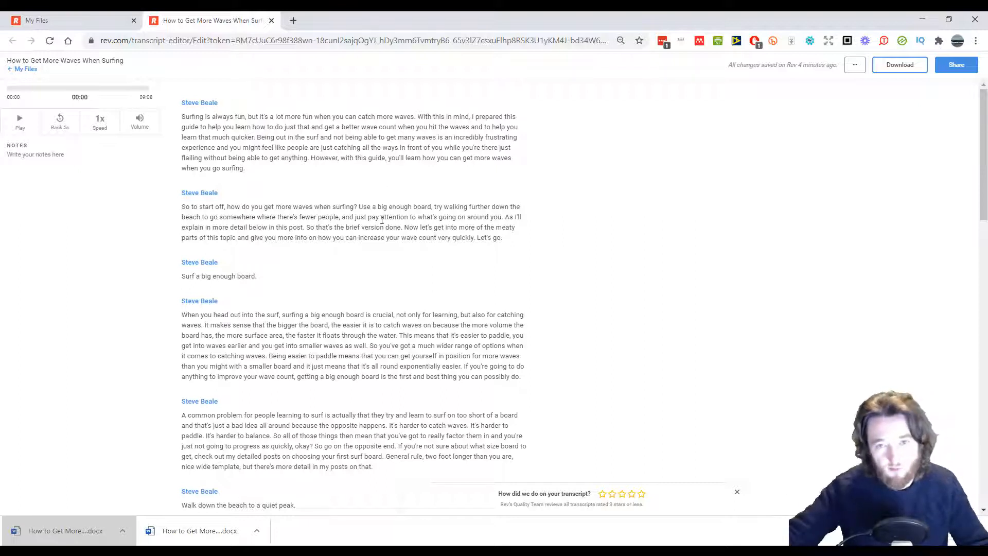
key(alt+Tab)
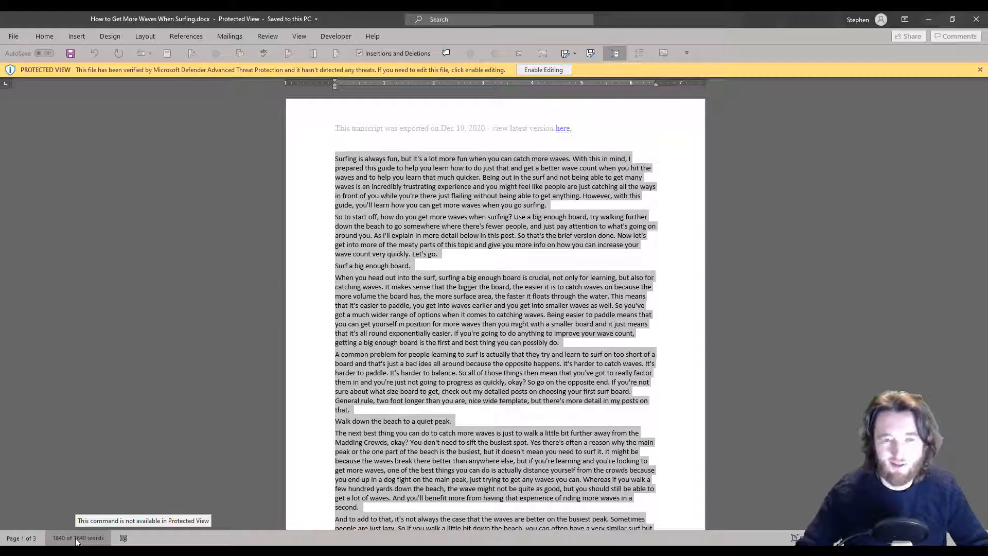
right_click(392, 329)
click(427, 353)
Step: Switch to Google Drive and create a blank Google Docs document in the shared "1. Response Posts (1250-2000 Words)" folder
key(alt+Tab)
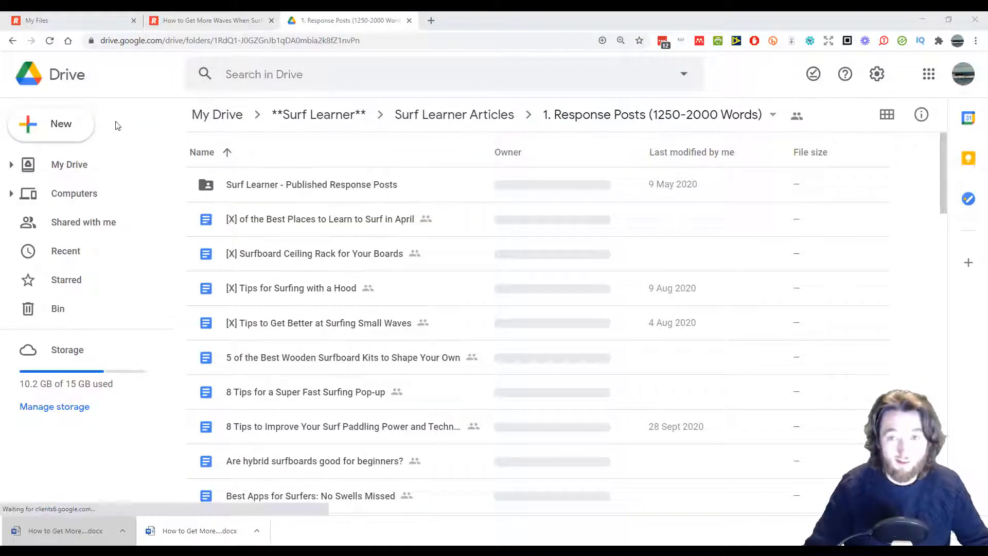
click(82, 124)
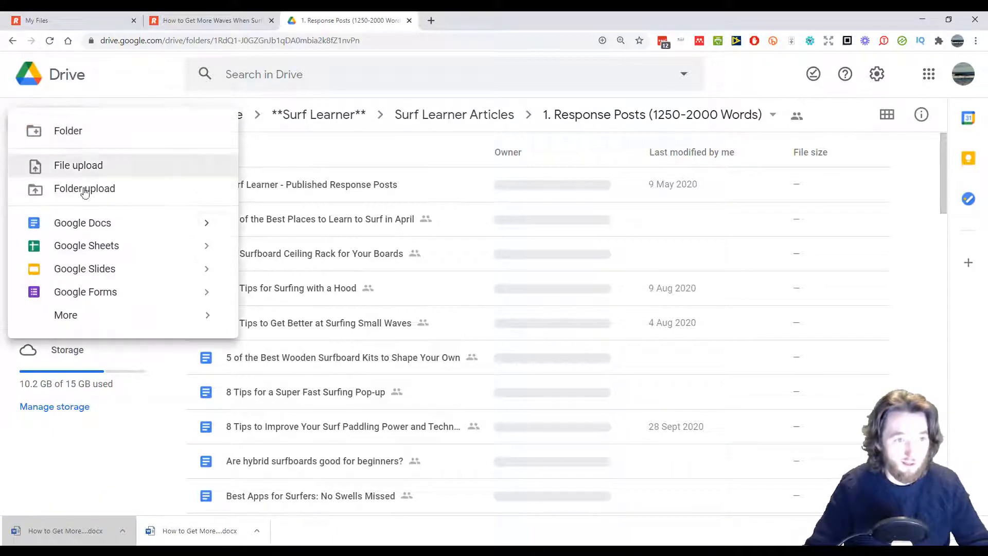
click(103, 226)
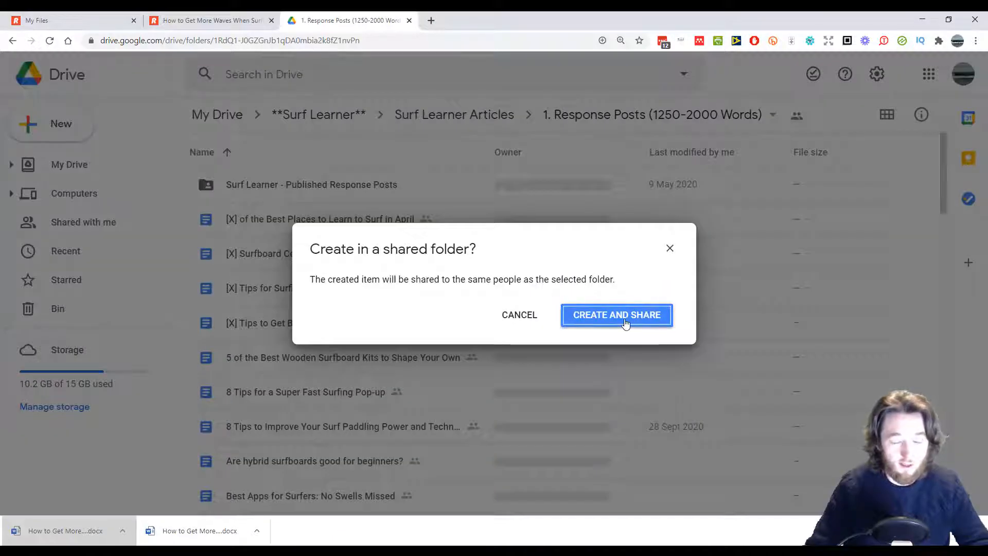
click(624, 316)
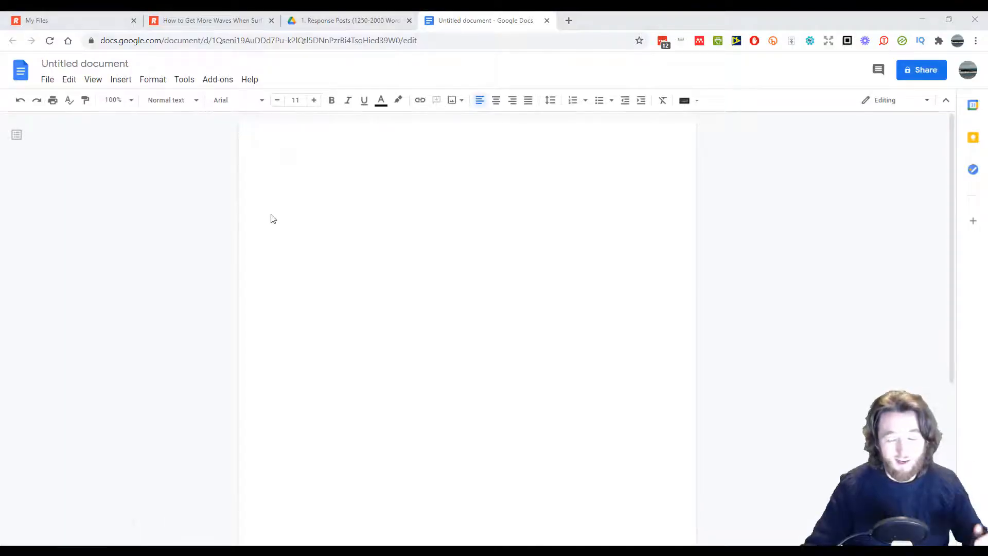
Step: Rename the untitled document "How to Get More Waves When Surfing"
click(125, 64)
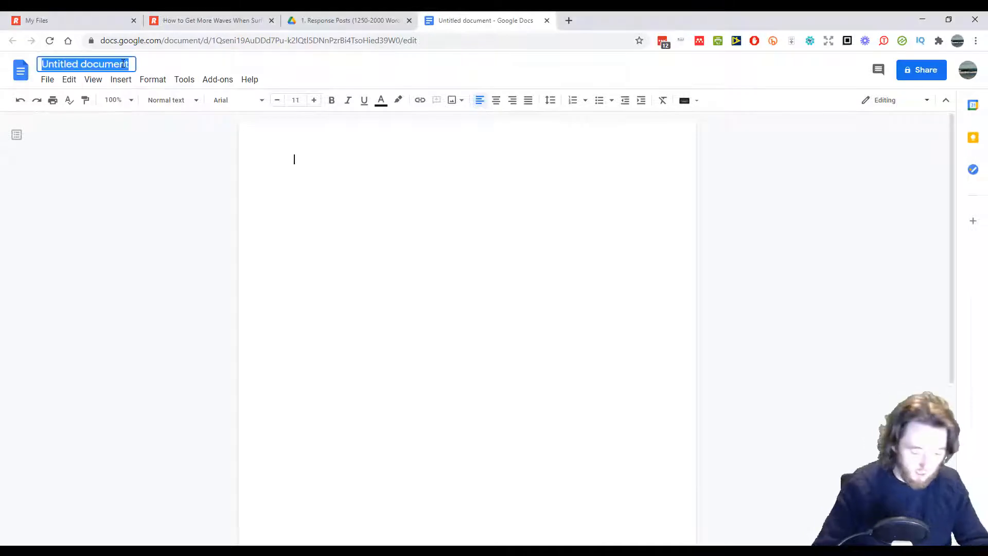
text(How to )
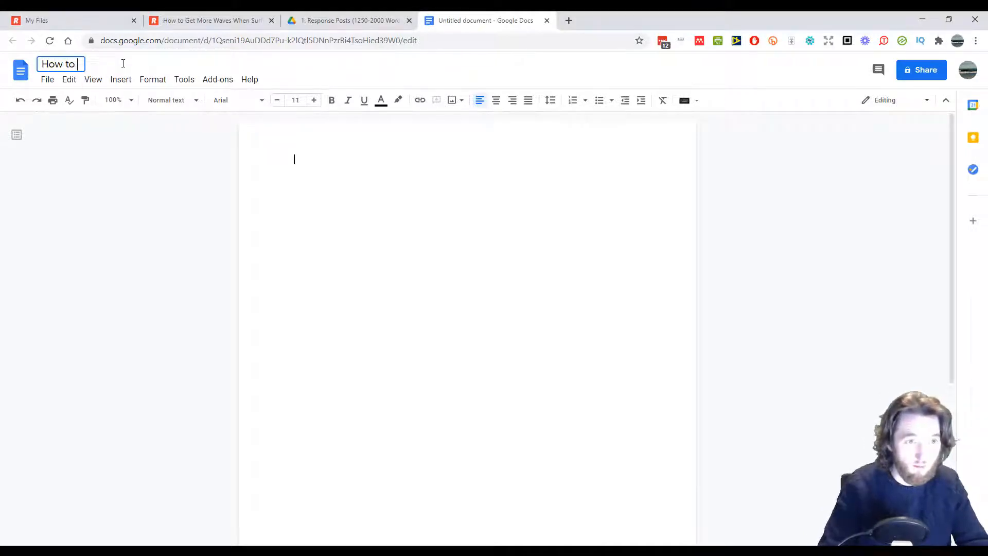
text(Get More W)
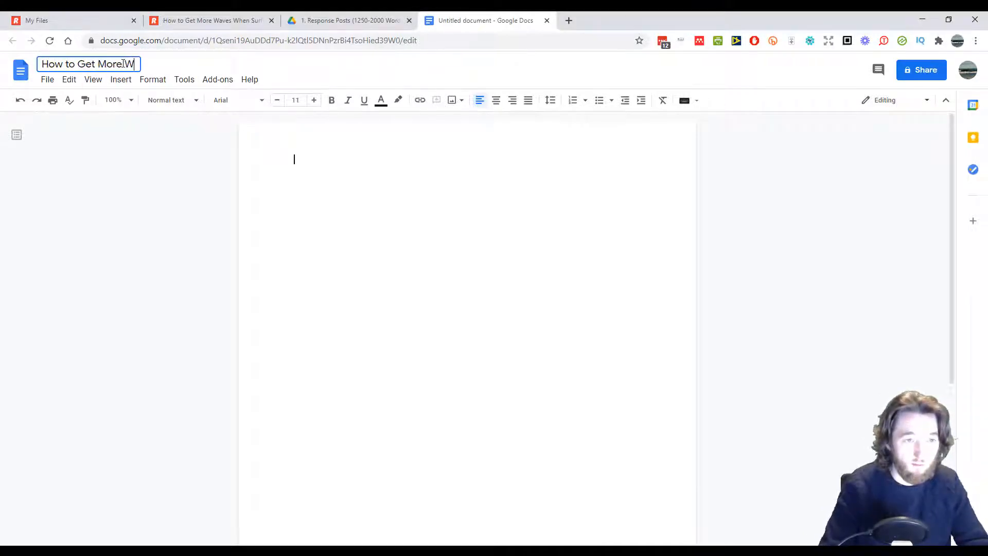
text(aves When )
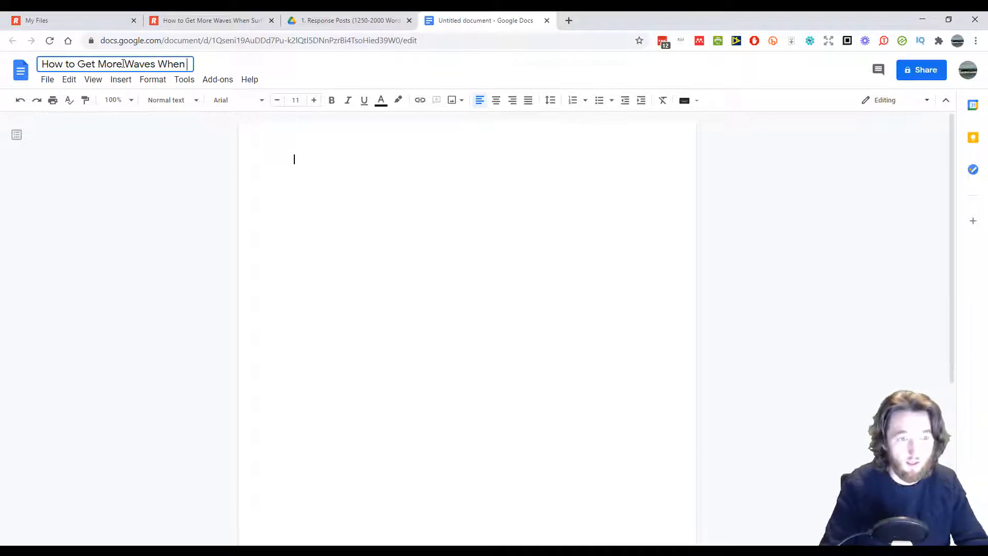
text(Surfing)
key(Return)
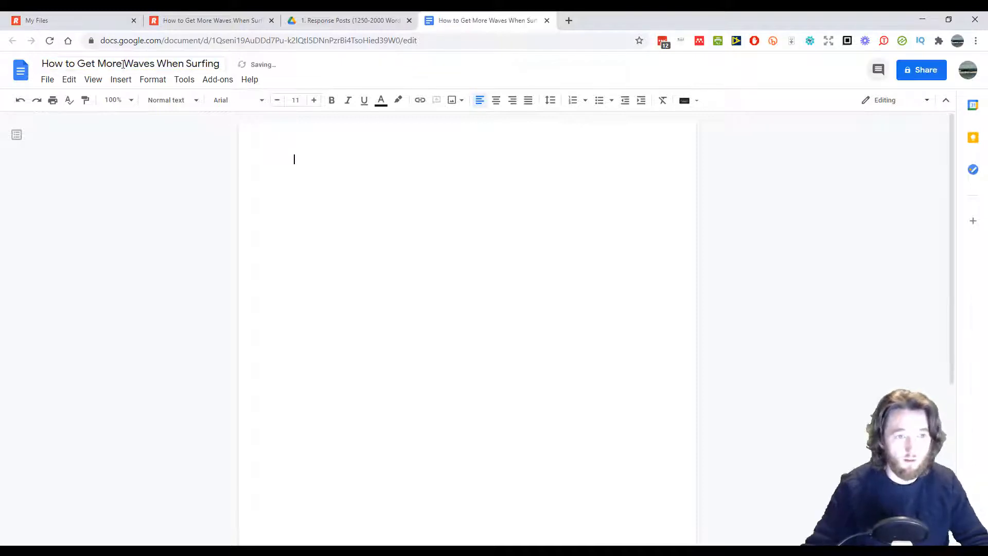
Step: Paste the copied transcript text into the empty document body
right_click(310, 162)
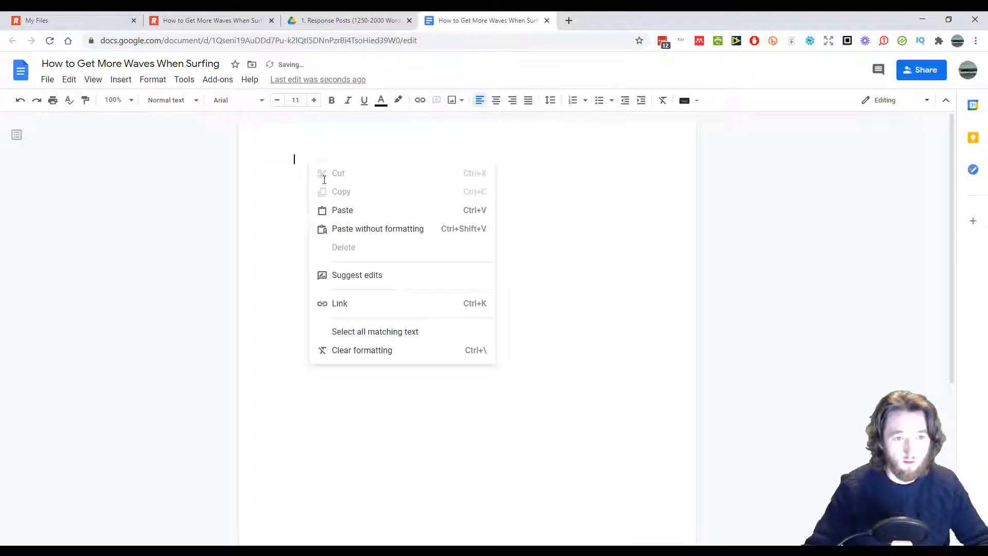
click(362, 219)
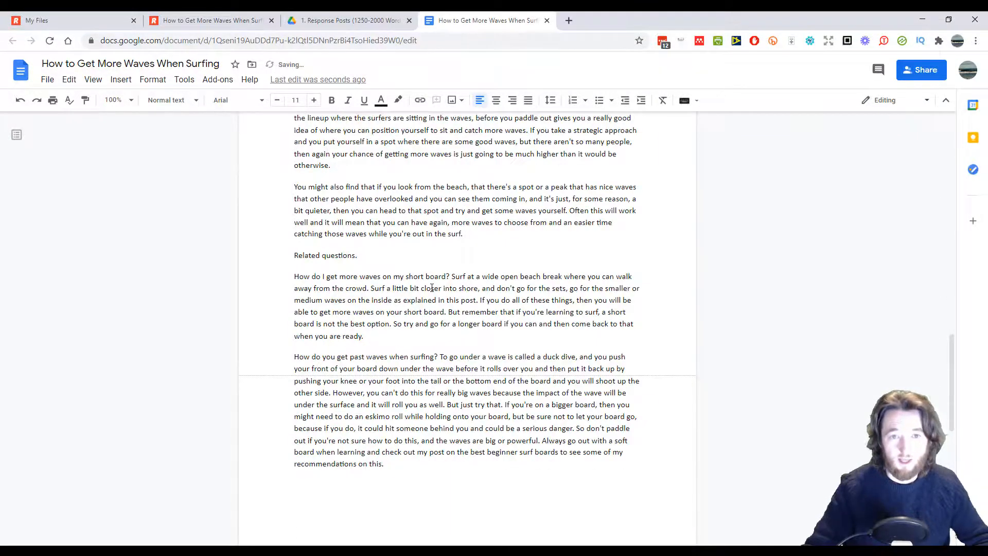
scroll(431, 289, up, 20)
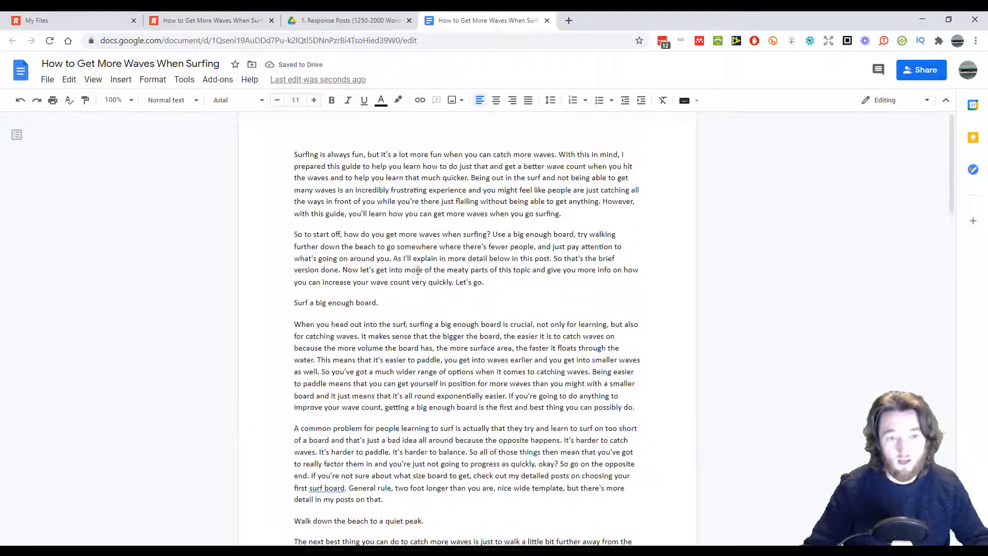
scroll(418, 270, up, 1)
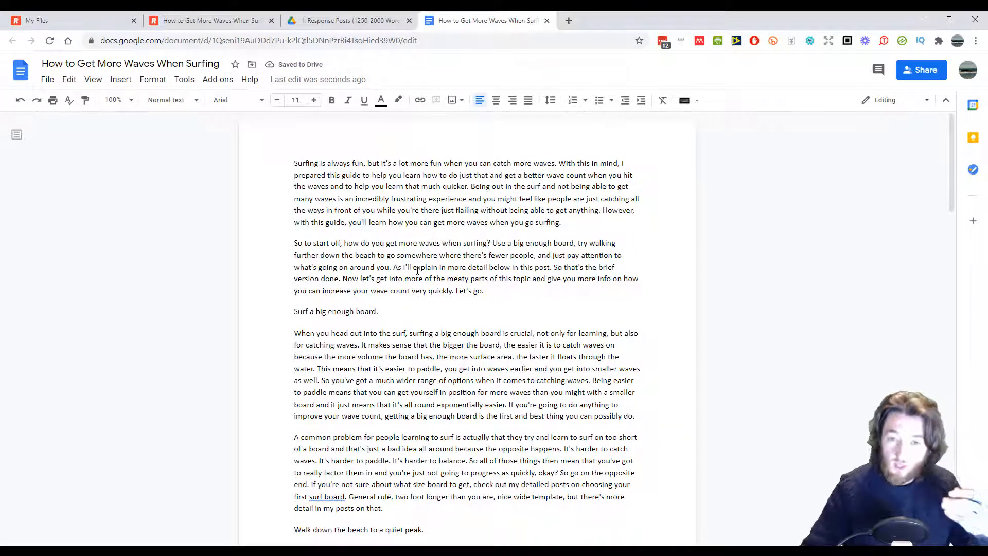
Step: Remove the trailing periods from the "Surf a big enough board" and "Walk down the beach to a quiet peak" heading lines
click(385, 313)
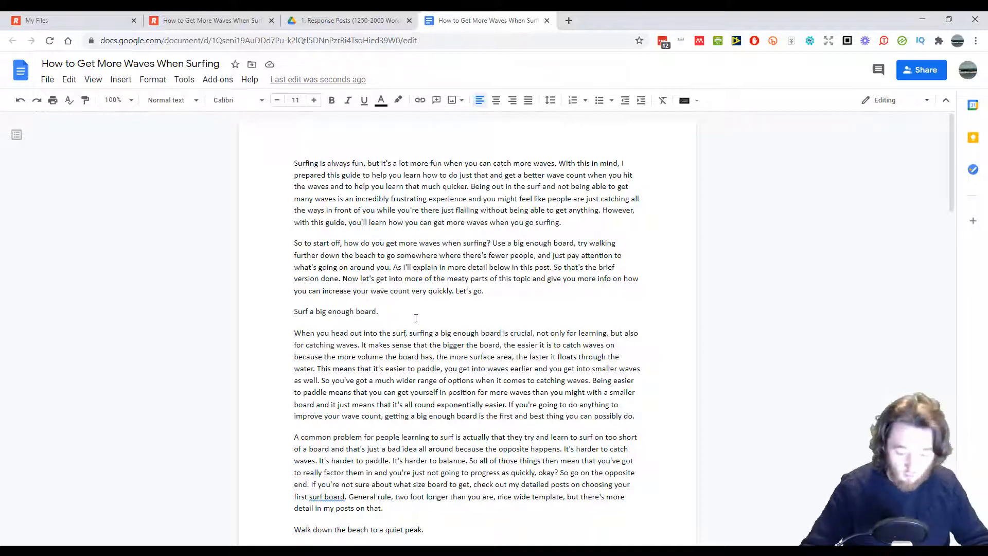
key(BackSpace)
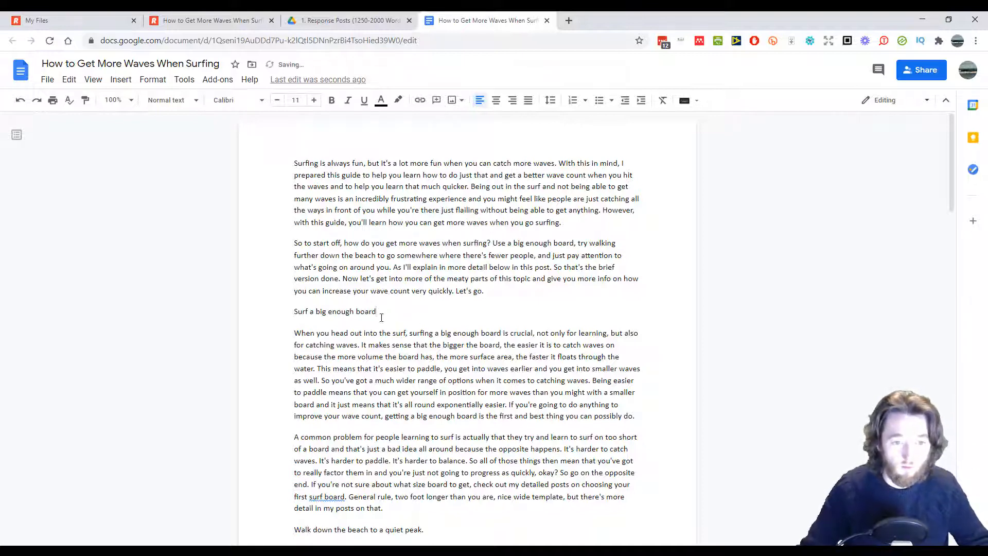
scroll(399, 428, down, 1)
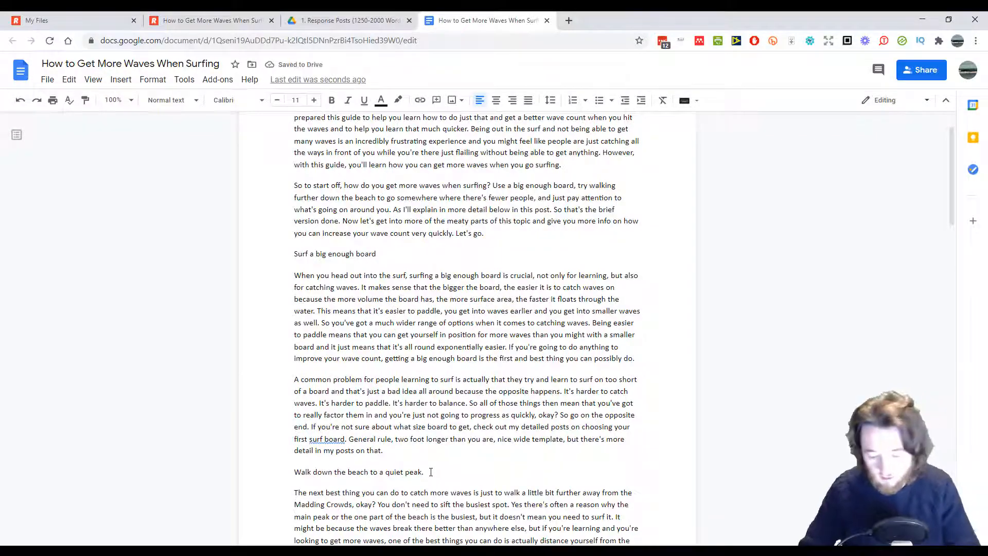
key(BackSpace)
scroll(453, 396, down, 3)
scroll(453, 396, down, 2)
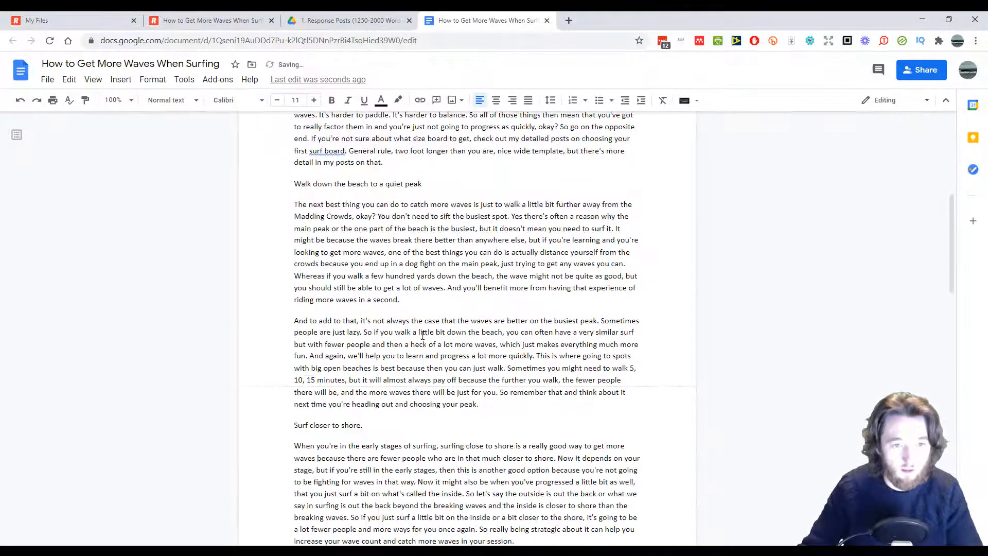
Step: Remove the trailing periods from the "Surf closer to shore" and "Watch before paddling out" heading lines
click(394, 418)
key(BackSpace)
scroll(393, 416, down, 4)
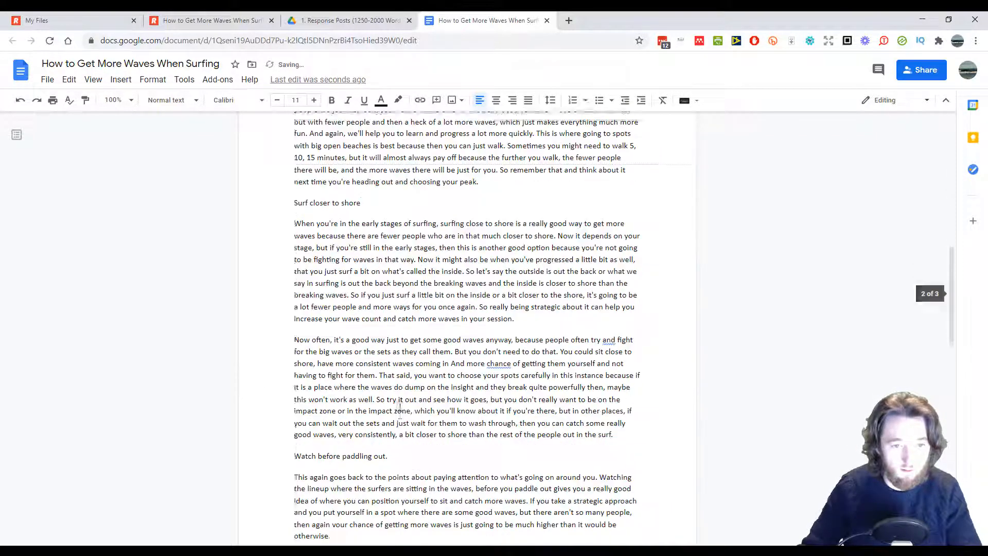
click(399, 436)
key(BackSpace)
scroll(400, 437, down, 5)
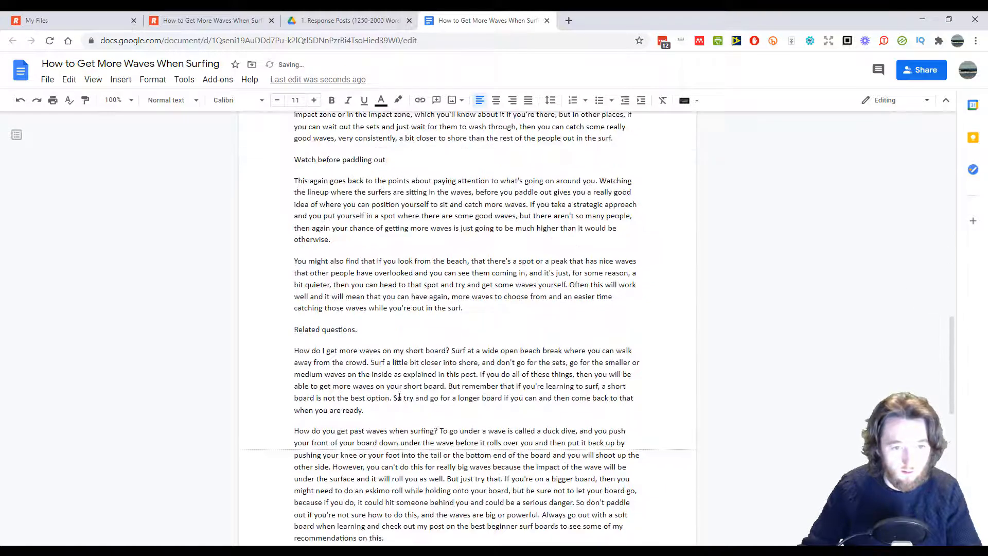
Step: Remove the trailing period from the "Related questions" line, keeping it as its own paragraph above the first question
click(377, 332)
key(Delete)
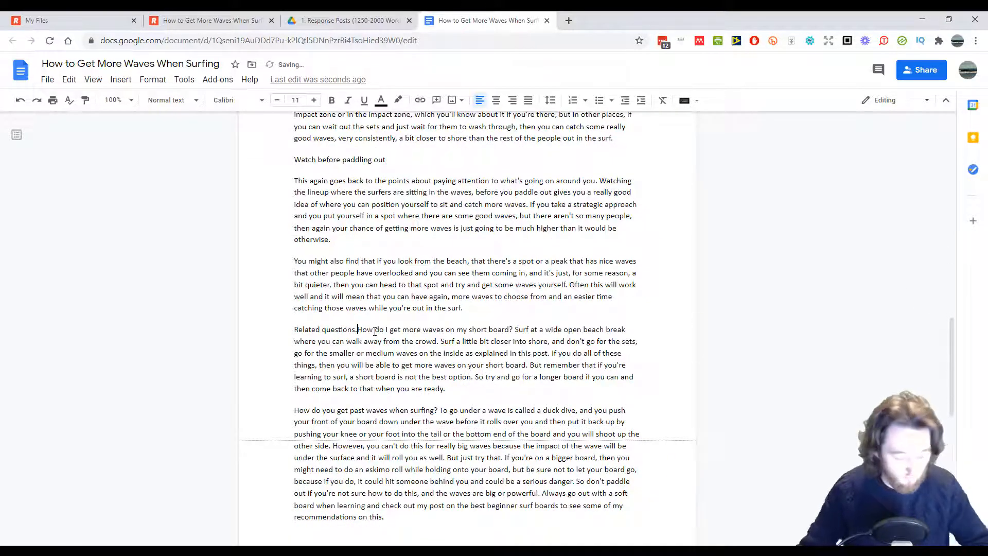
key(Return)
key(Left)
key(BackSpace)
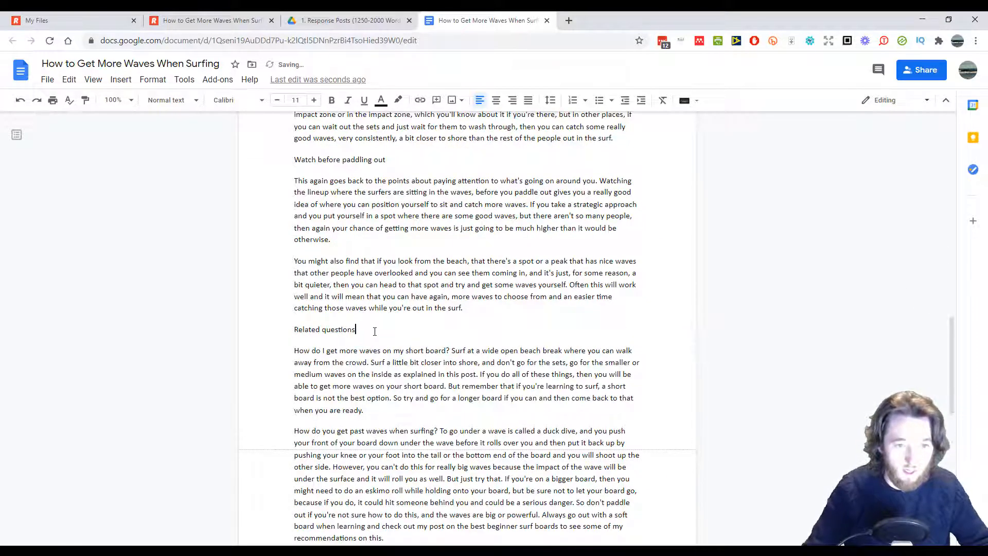
Step: Apply the Heading 2 style to the "Related questions" line
scroll(394, 401, down, 3)
scroll(375, 365, up, 12)
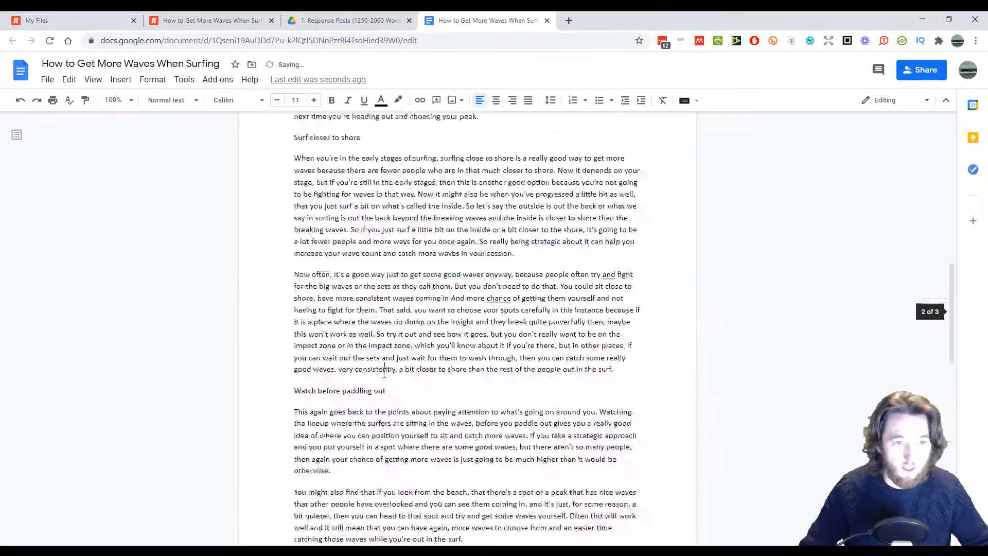
scroll(384, 362, down, 8)
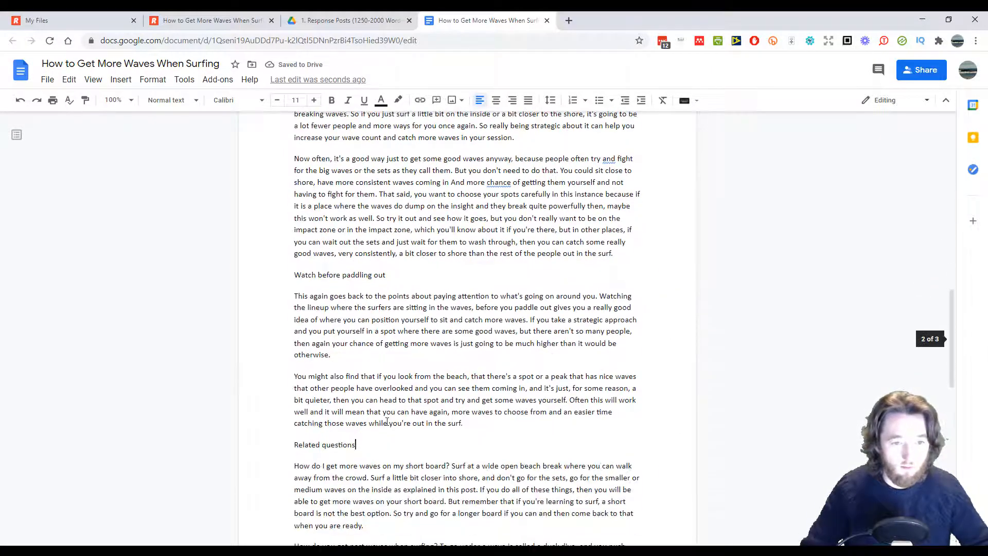
drag(359, 437, 294, 447)
click(357, 446)
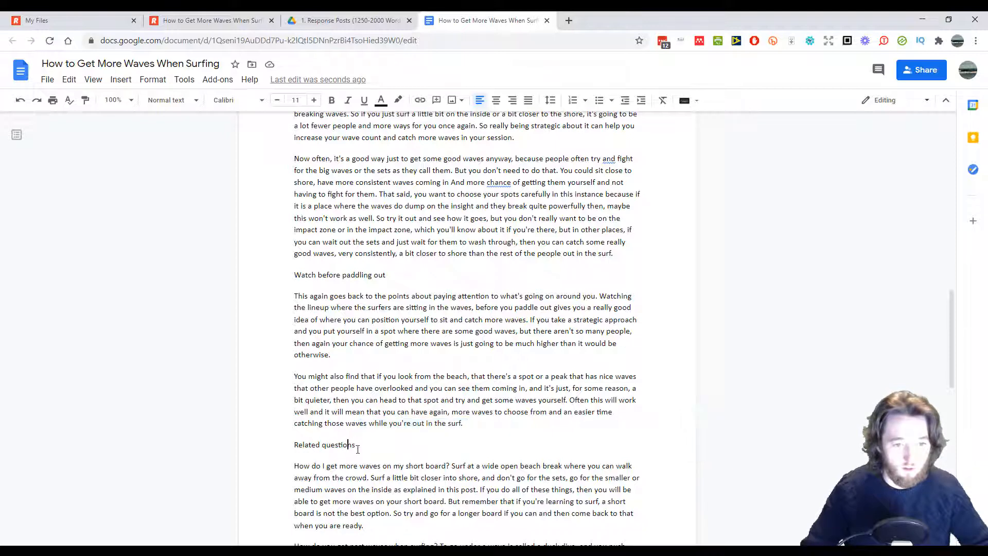
click(170, 101)
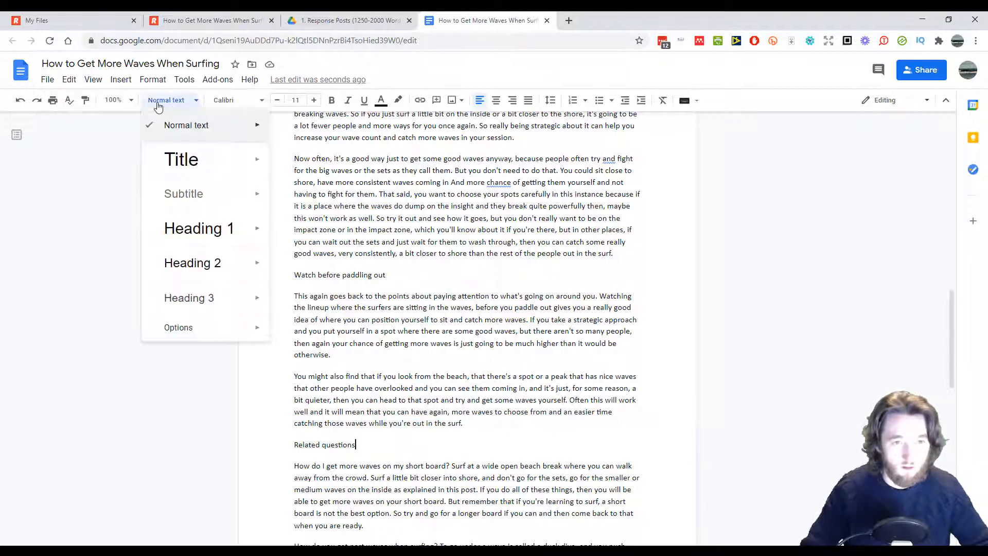
click(211, 265)
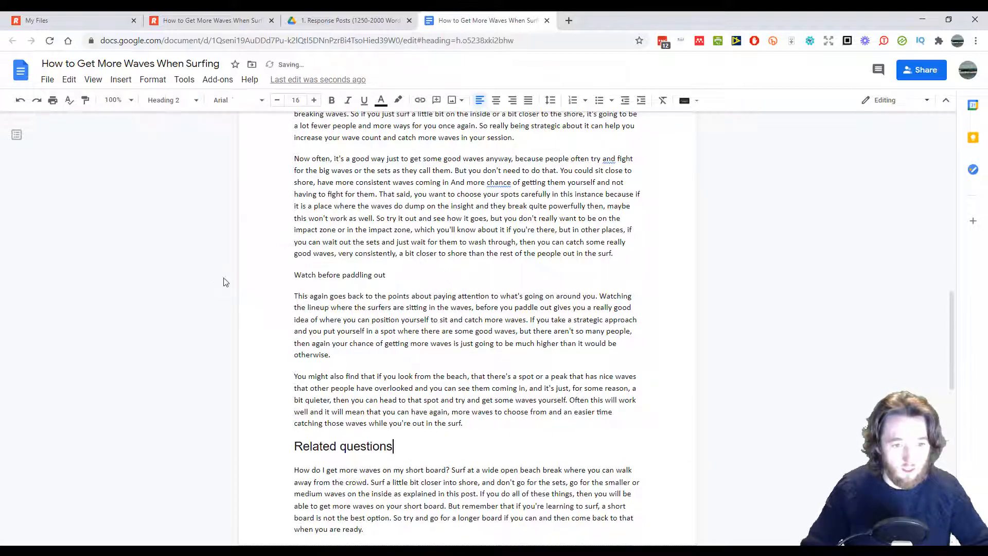
Step: Apply the Heading 2 style to the "Watch before paddling out" and "Surf closer to shore" lines
click(393, 276)
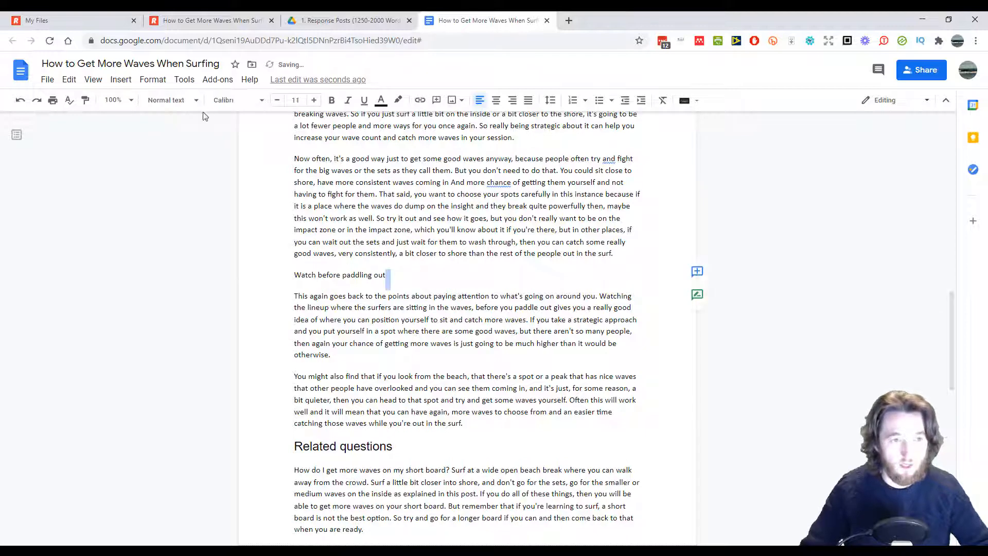
click(170, 101)
click(237, 265)
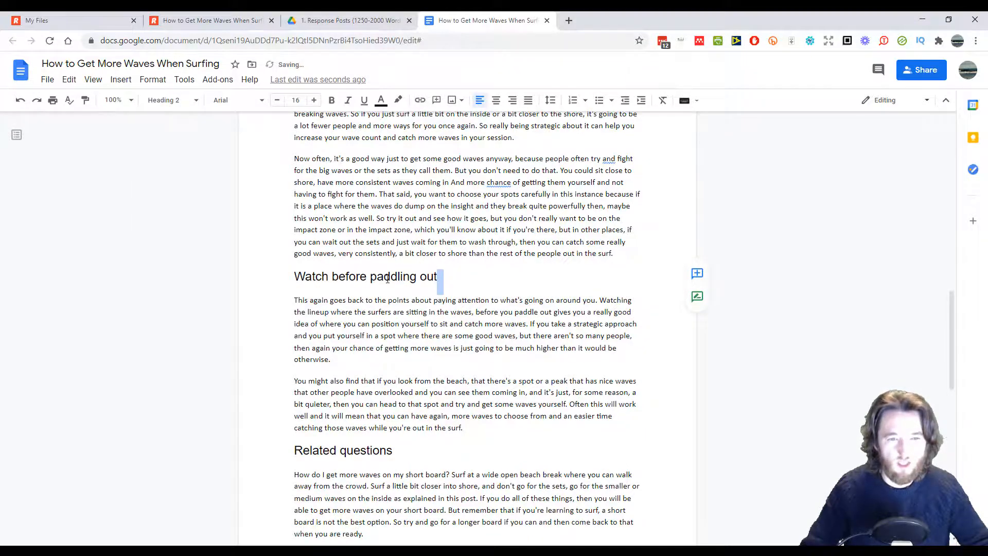
scroll(413, 242, up, 3)
scroll(412, 241, up, 2)
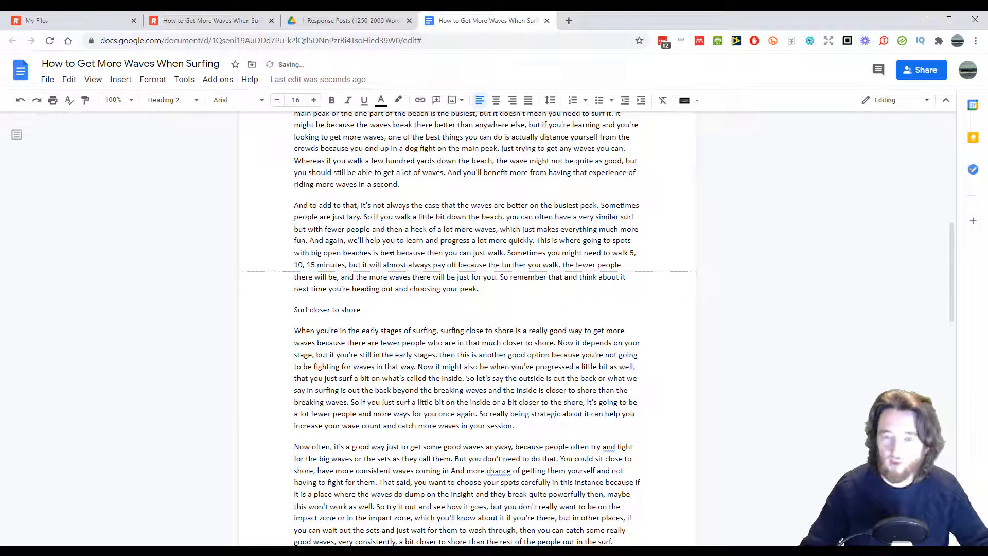
click(369, 311)
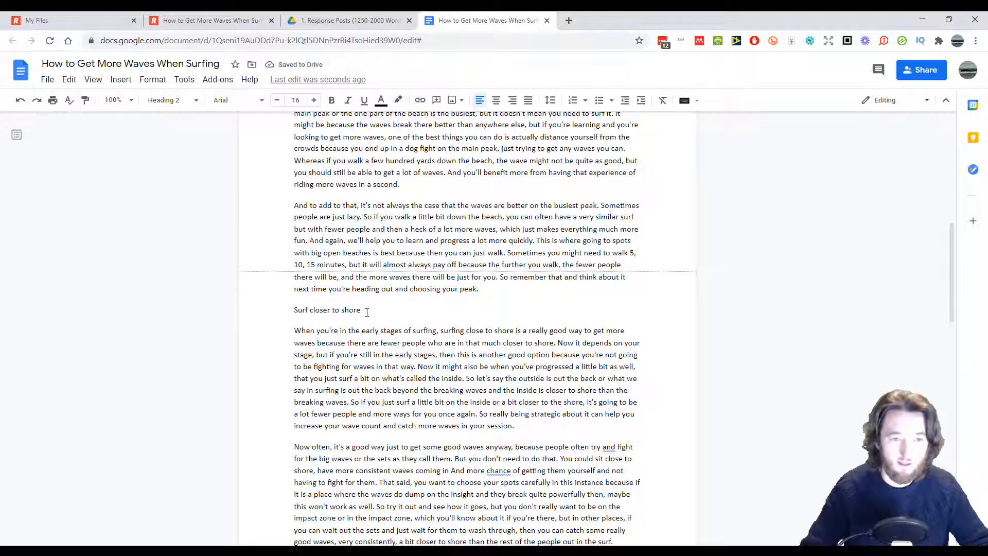
click(171, 100)
click(211, 263)
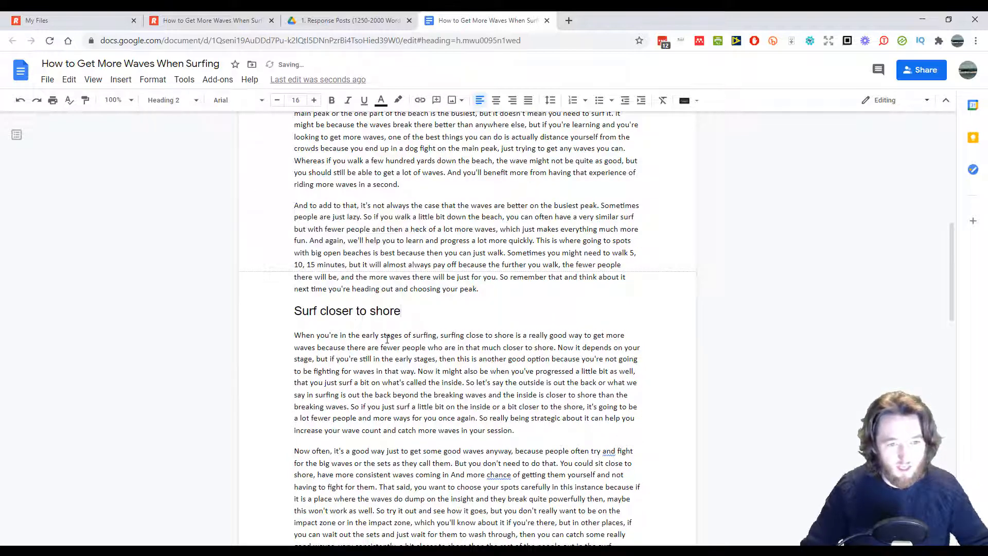
Step: Capitalize the second word of the "Related questions" heading so it reads "Related Questions"
scroll(334, 312, down, 7)
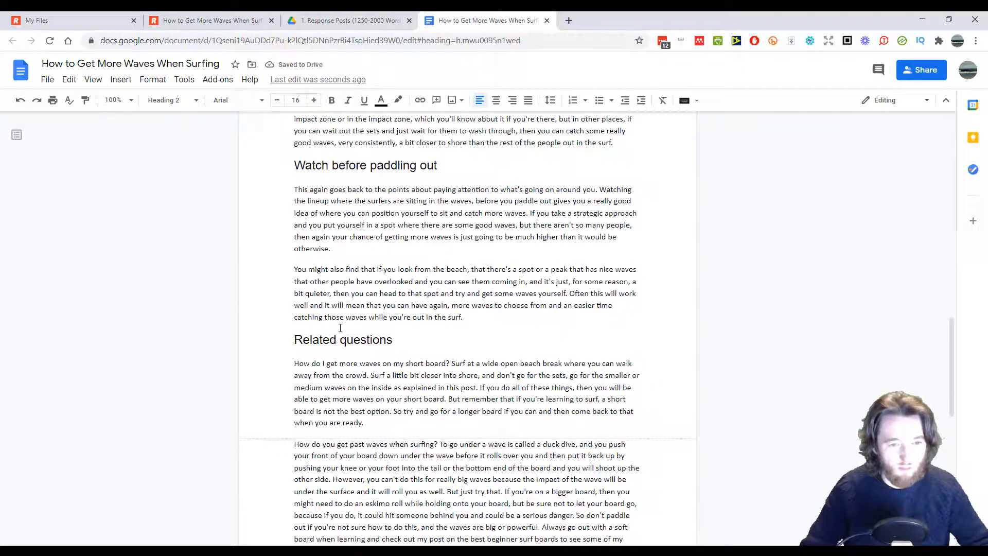
click(346, 340)
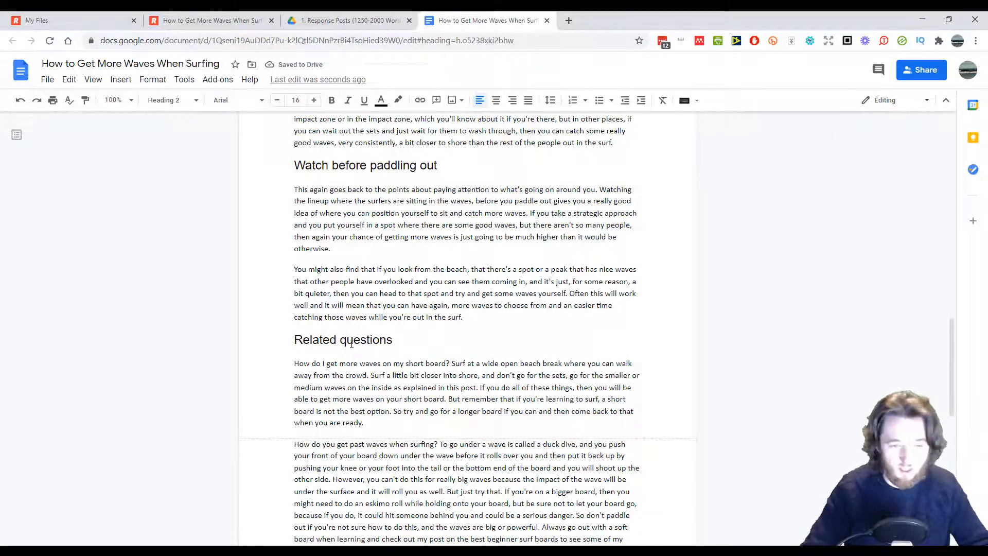
key(BackSpace)
text(Q)
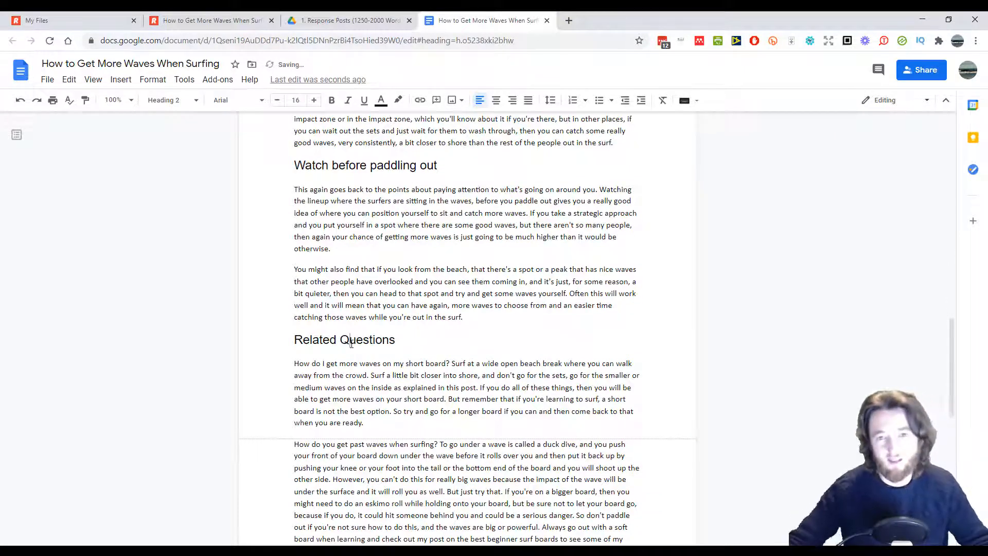
Step: Capitalize the remaining words of the "Watch before paddling out" heading so it reads "Watch Before Paddling Out"
click(342, 165)
key(BackSpace)
text(B)
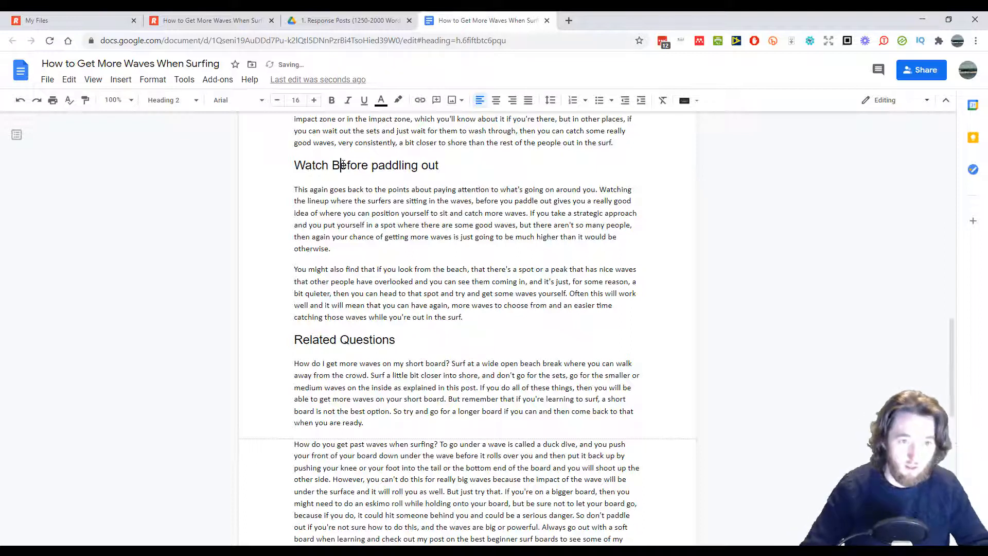
key(ctrl+Right)
key(Delete)
text(P)
key(ctrl+Right)
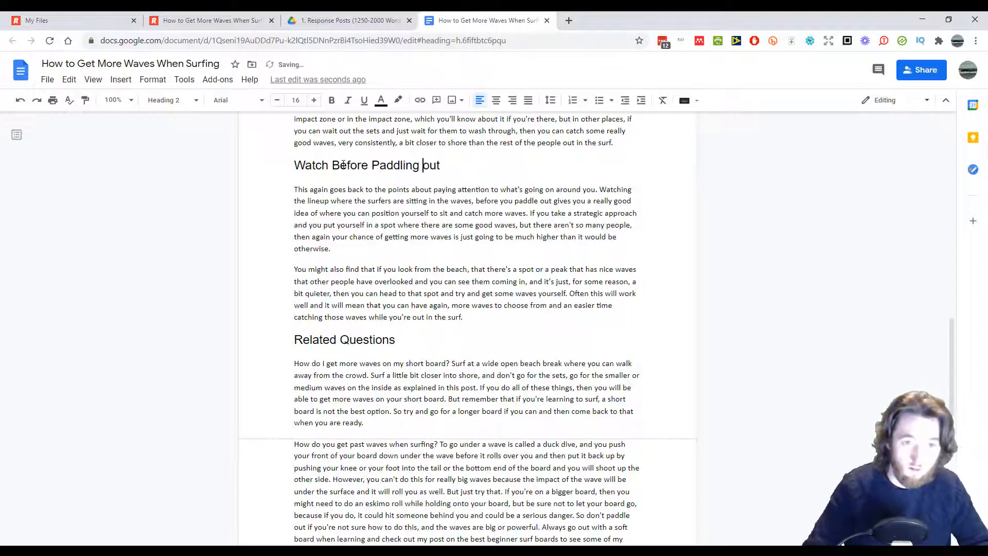
key(Delete)
text(O)
Step: Switch to the exported transcript in Word and enable editing of the protected document
key(alt+Tab)
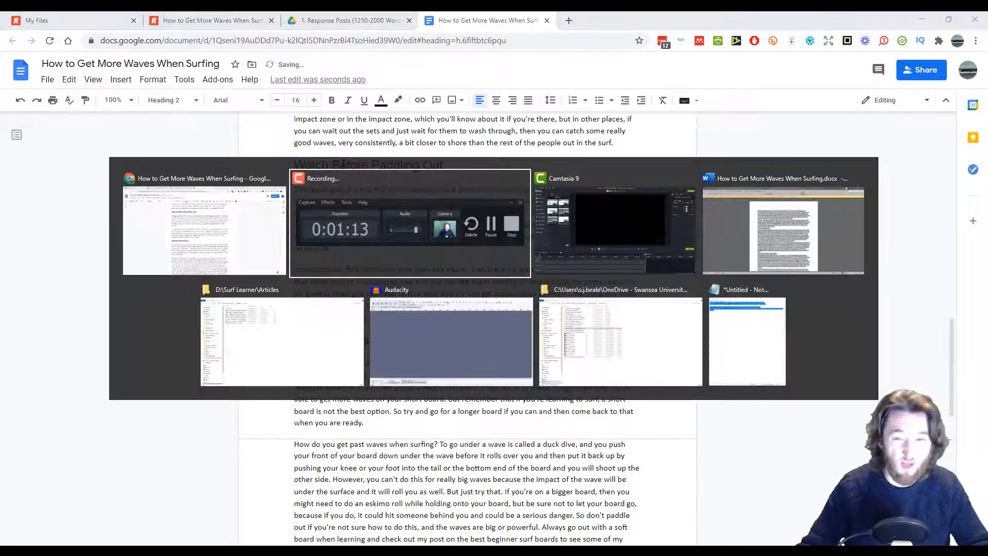
key(alt+Tab)
key(alt+Tab)
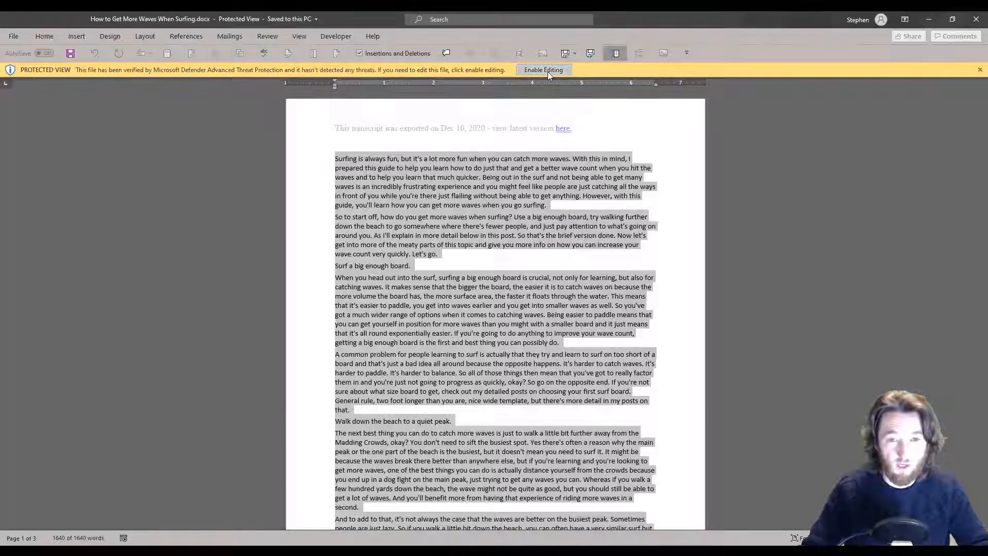
key(ctrl+a)
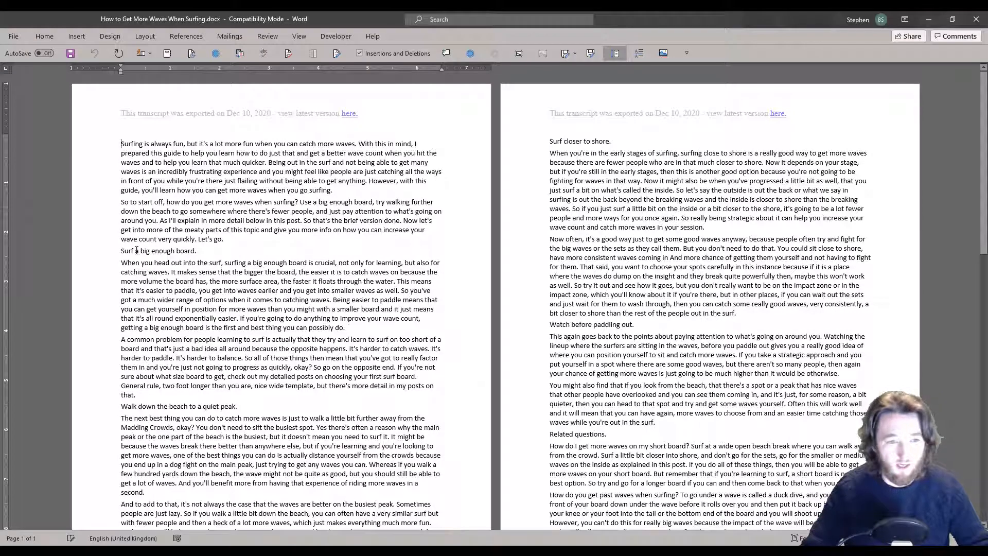
Step: Remove the period after "Surf a big enough board" and change the line's case to "Surf A Big Enough Board"
click(206, 253)
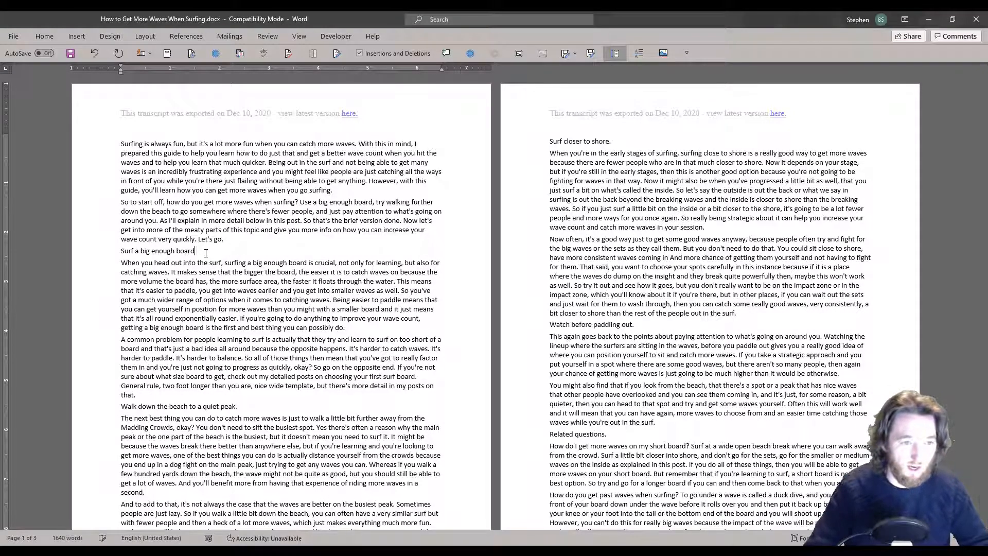
key(BackSpace)
key(shift+Home)
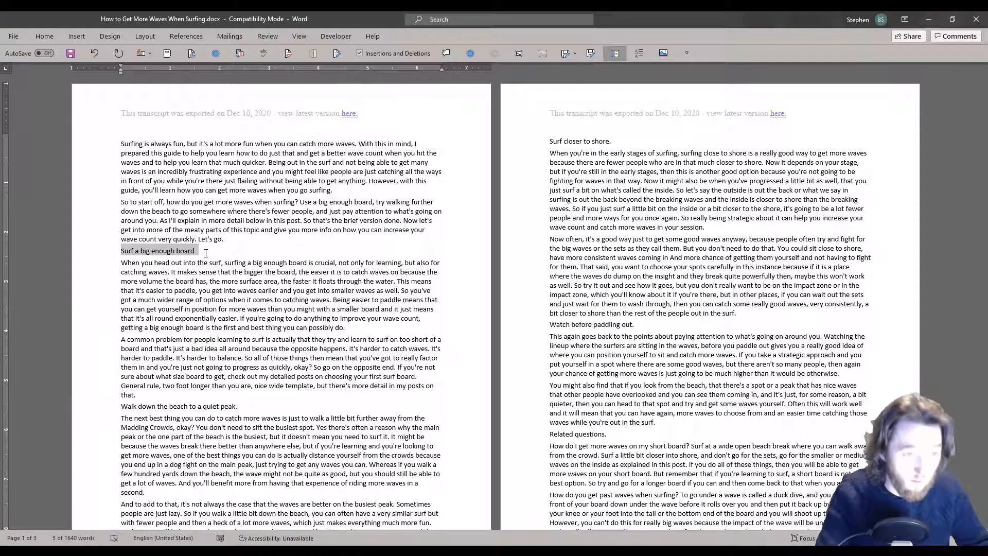
key(shift+F3)
key(shift+F3)
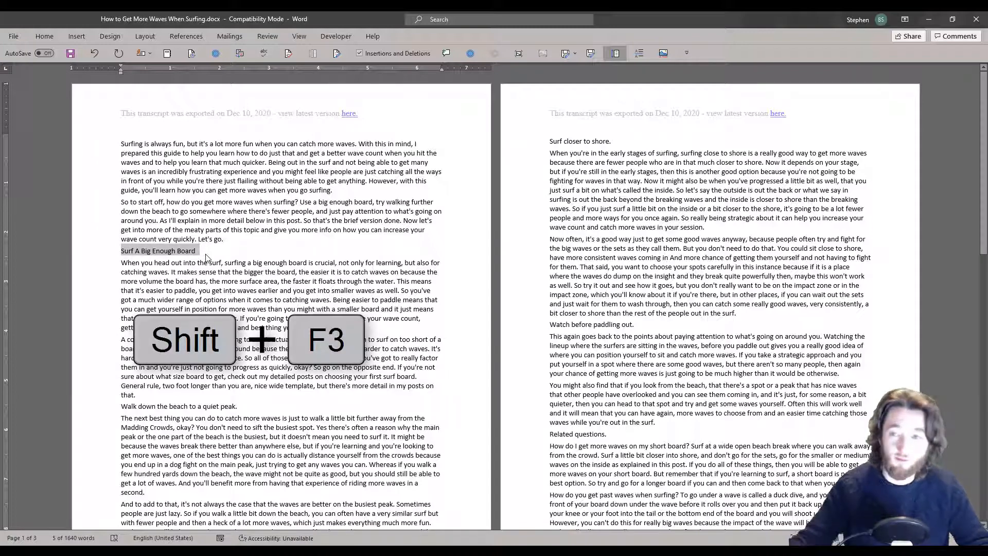
Step: Cycle the "Surf A Big Enough Board" line through uppercase and lowercase, ending with each word capitalized
click(206, 256)
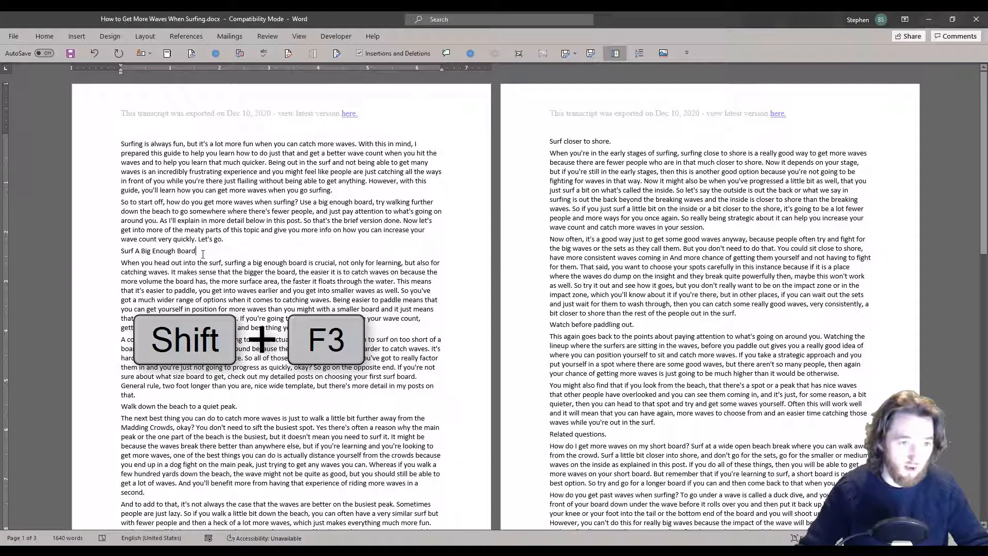
click(95, 247)
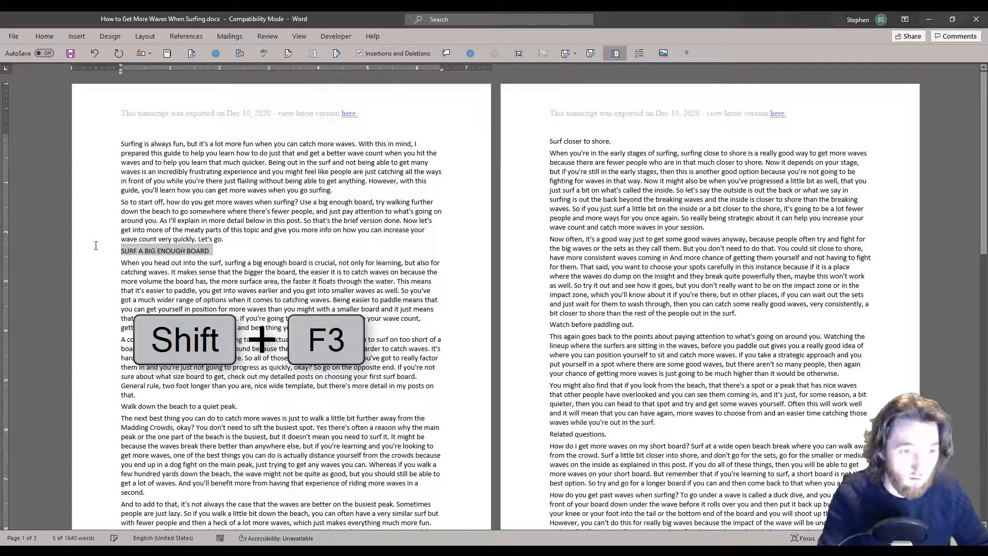
key(shift+F3)
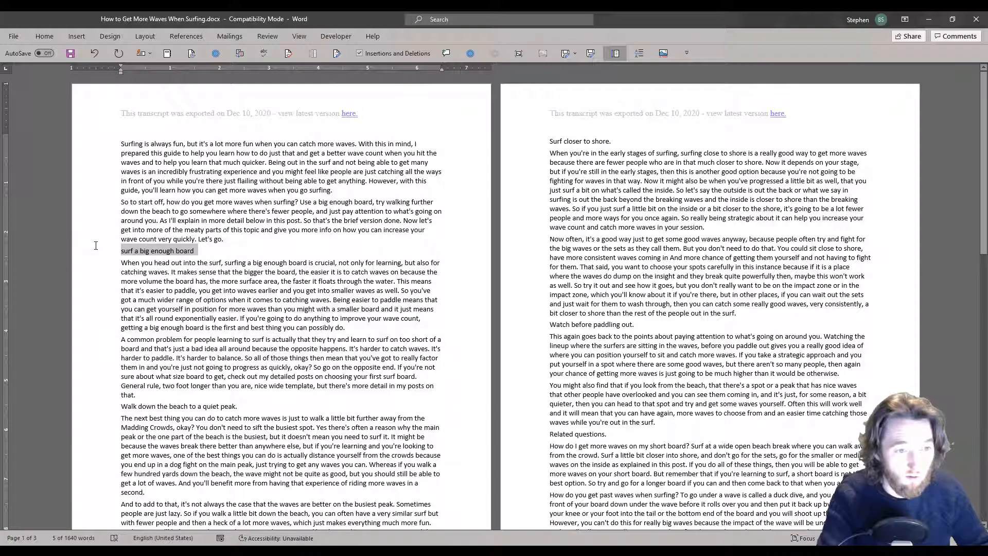
key(shift+F3)
key(shift+F3)
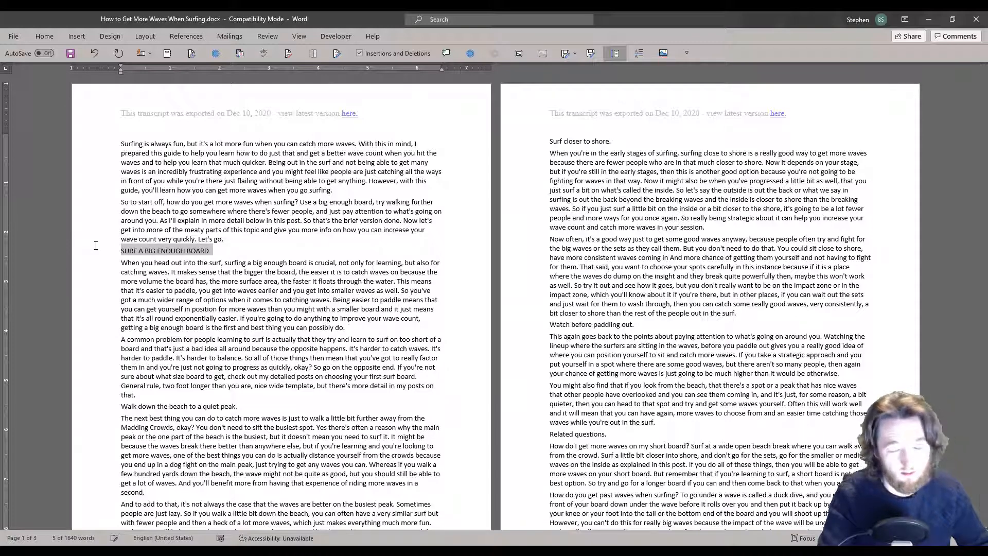
key(shift+F3)
key(shift+F3)
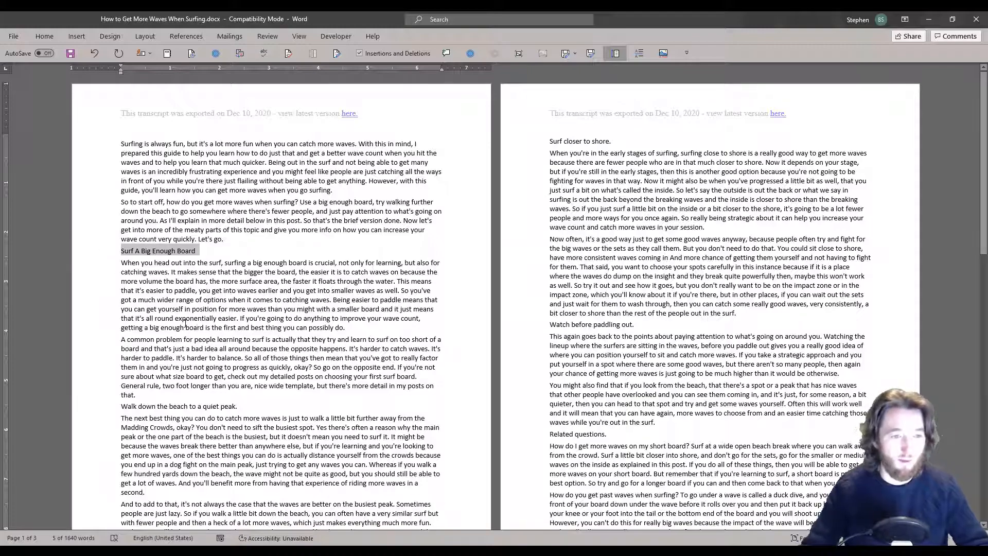
Step: Switch back to the "How to Get More Waves When Surfing" article in Google Docs
key(alt+Tab)
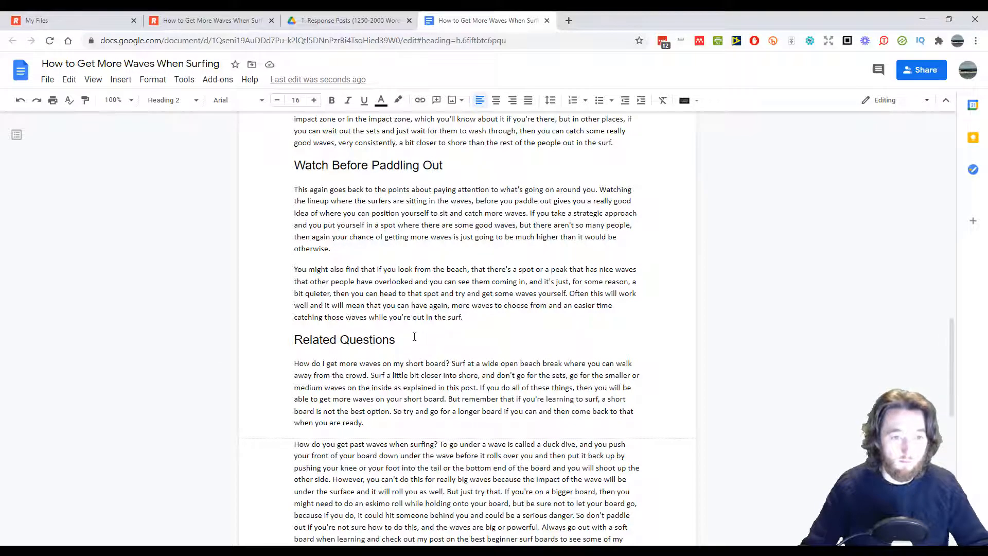
Step: Change the "Surf closer to shore" heading to title case so it reads "Surf Closer to Shore"
scroll(407, 322, up, 2)
scroll(407, 322, up, 5)
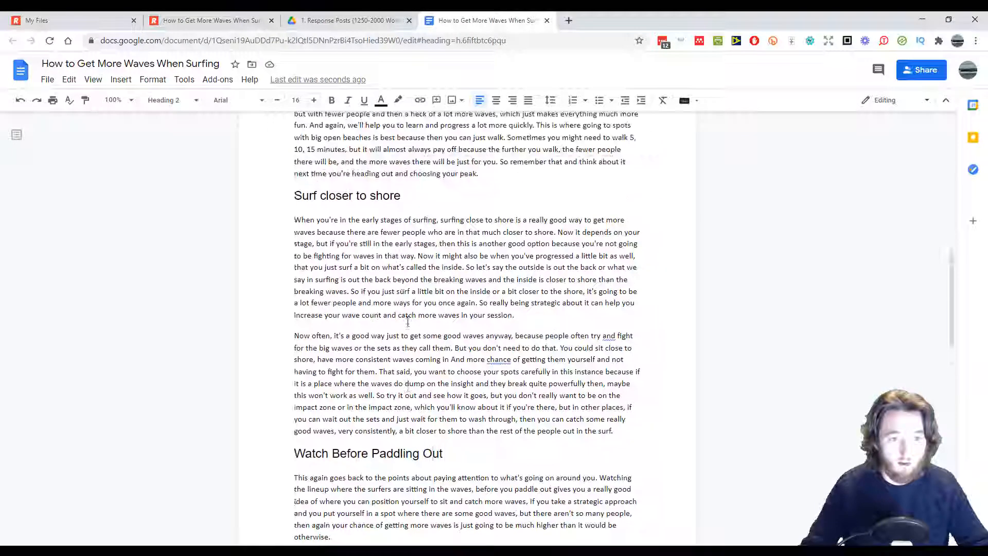
click(375, 198)
key(ctrl+Left)
key(ctrl+Left)
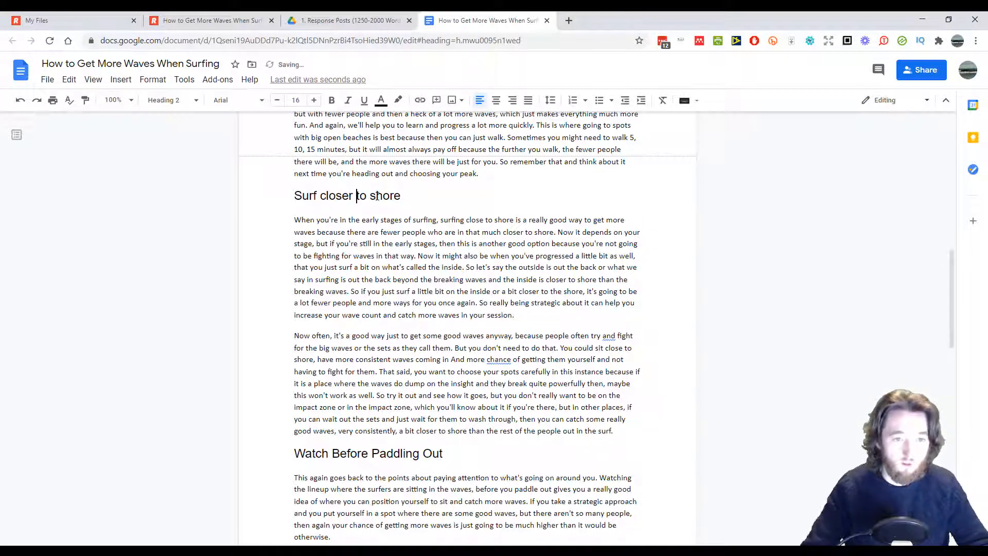
key(ctrl+Right)
key(Delete)
text(S)
key(ctrl+Left)
key(ctrl+Left)
key(ctrl+Left)
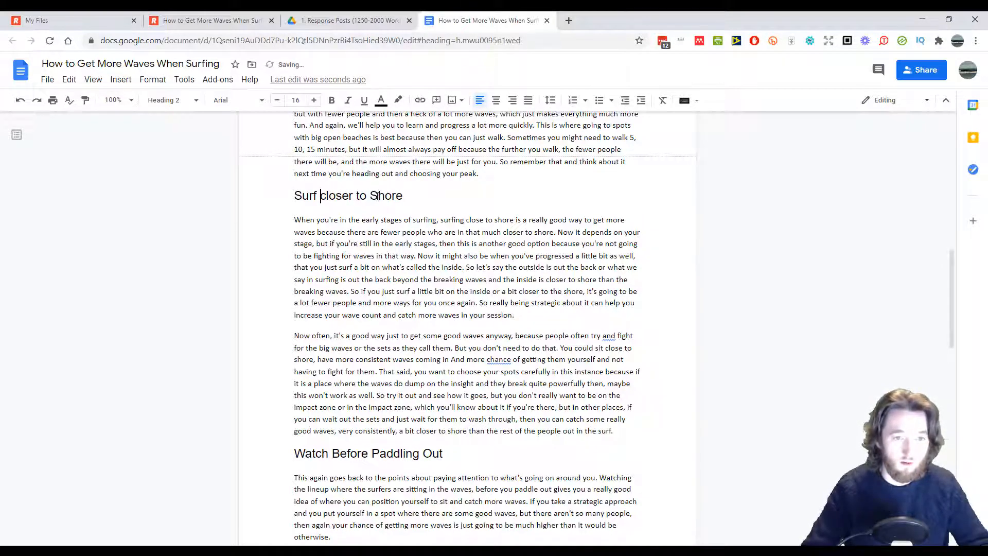
key(Delete)
text(C)
Step: Apply the Heading 2 style to the line "Walk down the beach to a quiet peak"
scroll(384, 205, up, 5)
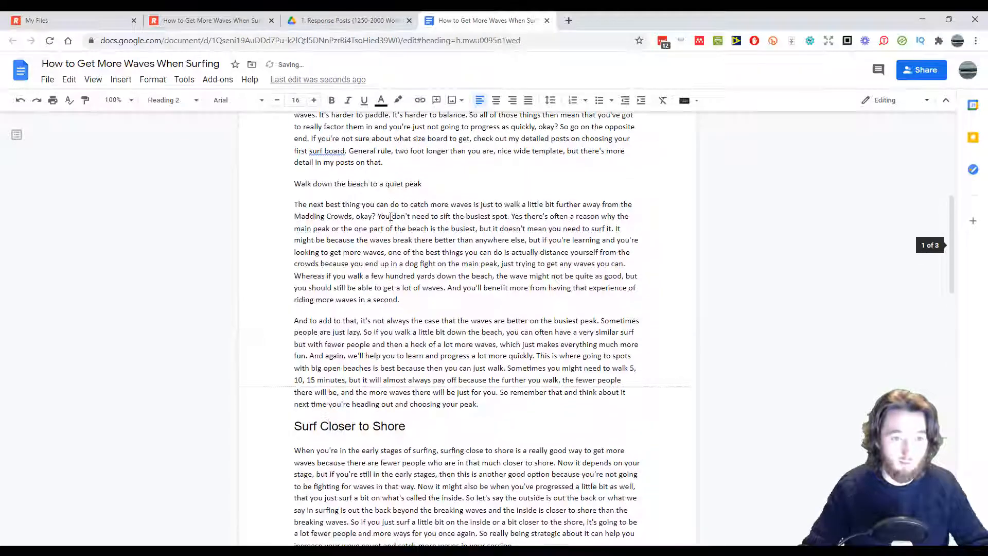
click(434, 182)
triple_click(434, 180)
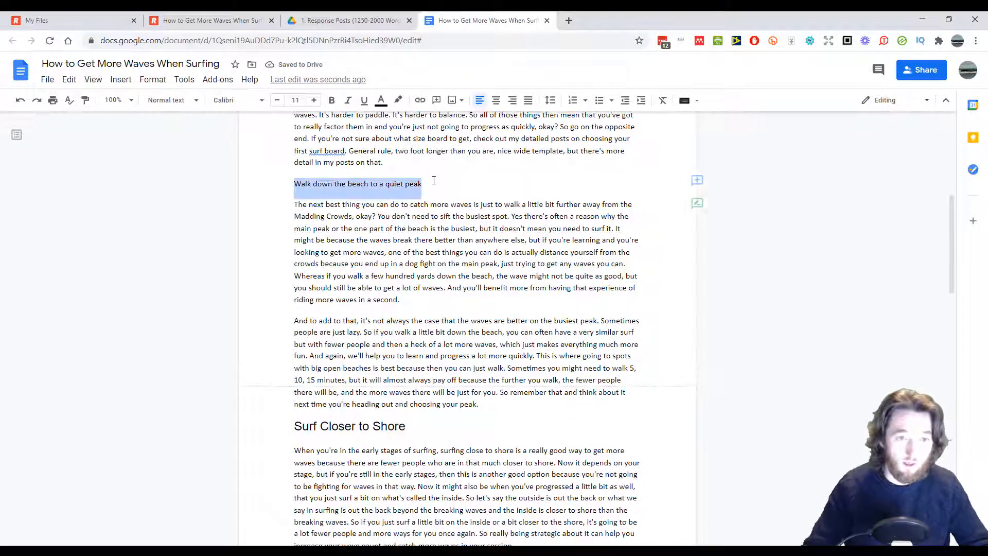
click(195, 100)
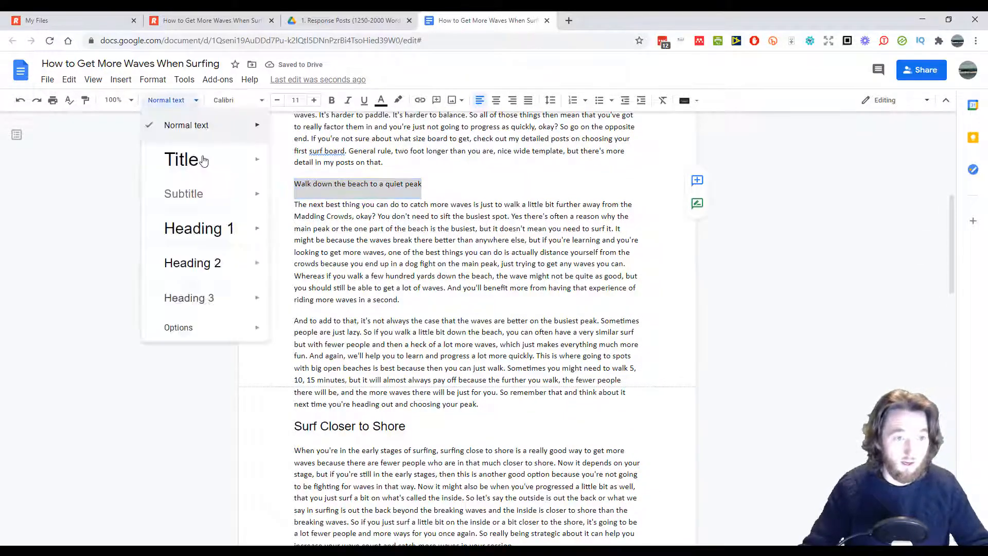
click(211, 263)
Step: Capitalize the main words of the beach heading so it reads "Walk Down the Beach to a Quiet Peak"
click(331, 184)
key(BackSpace)
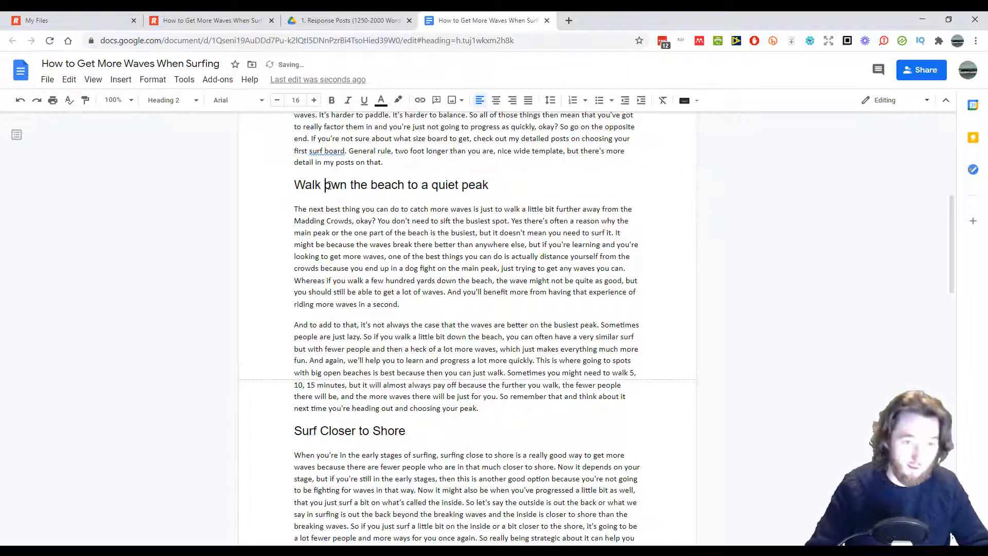
text(D)
key(ctrl+Right)
key(ctrl+Right)
key(Delete)
text(B)
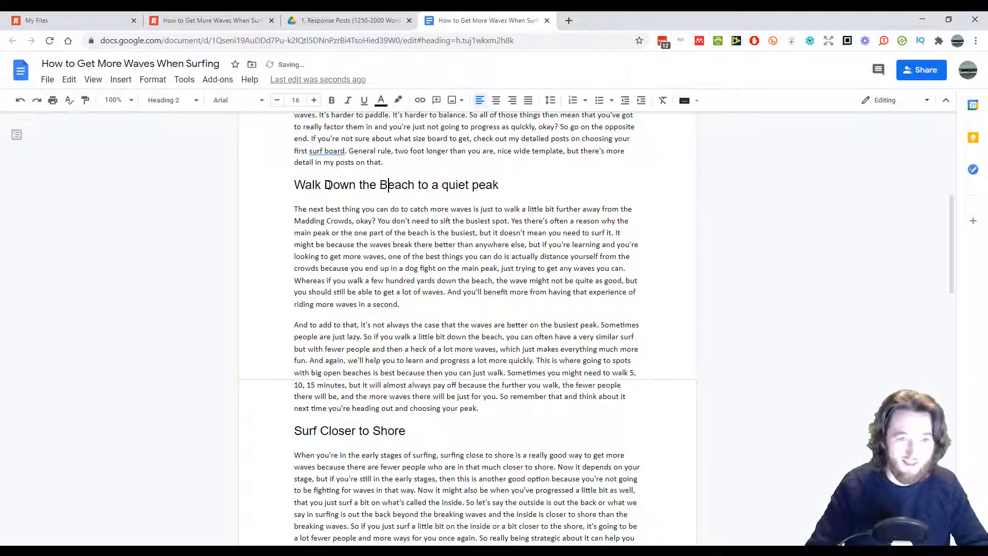
key(ctrl+Right)
key(ctrl+Right)
key(ctrl+Right)
key(Delete)
text(Q)
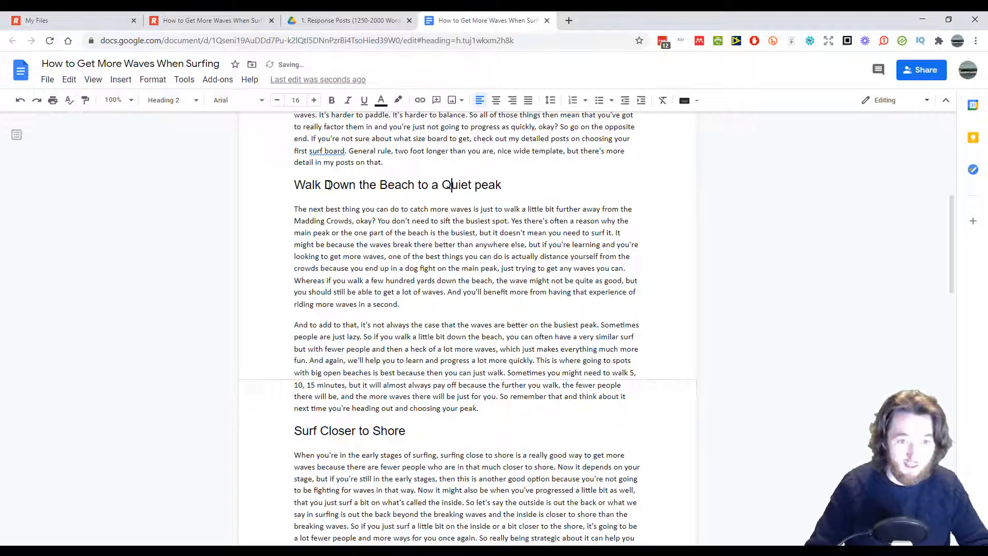
key(Delete)
text(P)
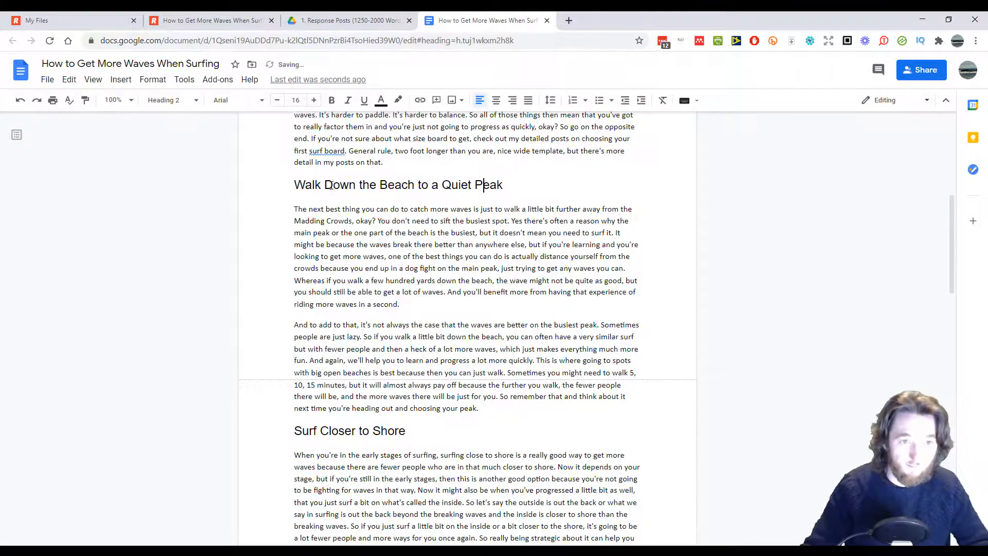
Step: Apply the Heading 2 style to the line "Surf a big enough board"
scroll(340, 199, up, 3)
scroll(339, 200, up, 1)
drag(381, 196, 294, 197)
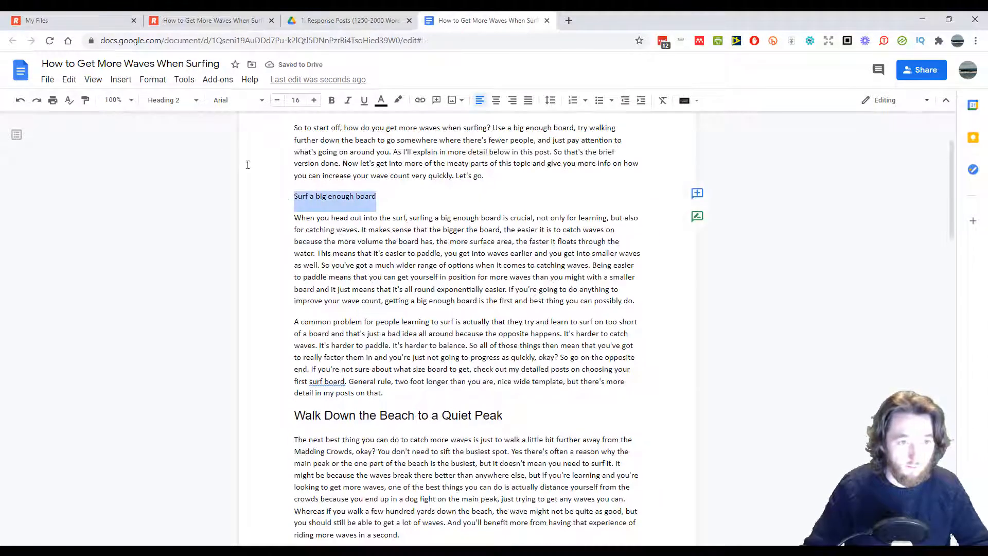
click(180, 101)
click(194, 263)
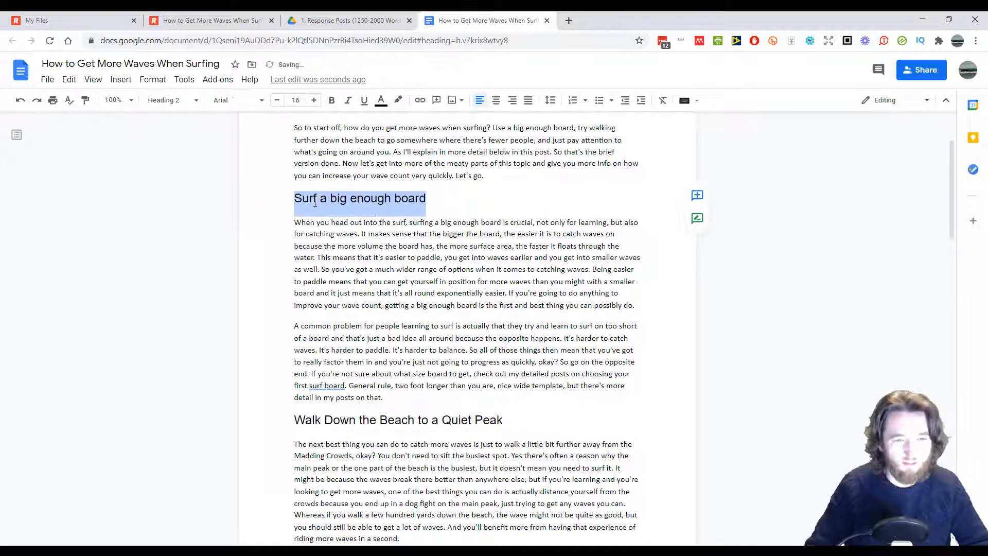
Step: Capitalize the main words of the first section heading so it reads "Surf a Big Enough Board"
click(315, 202)
key(ctrl+Right)
key(ctrl+Right)
key(ctrl+Right)
key(ctrl+Right)
key(Delete)
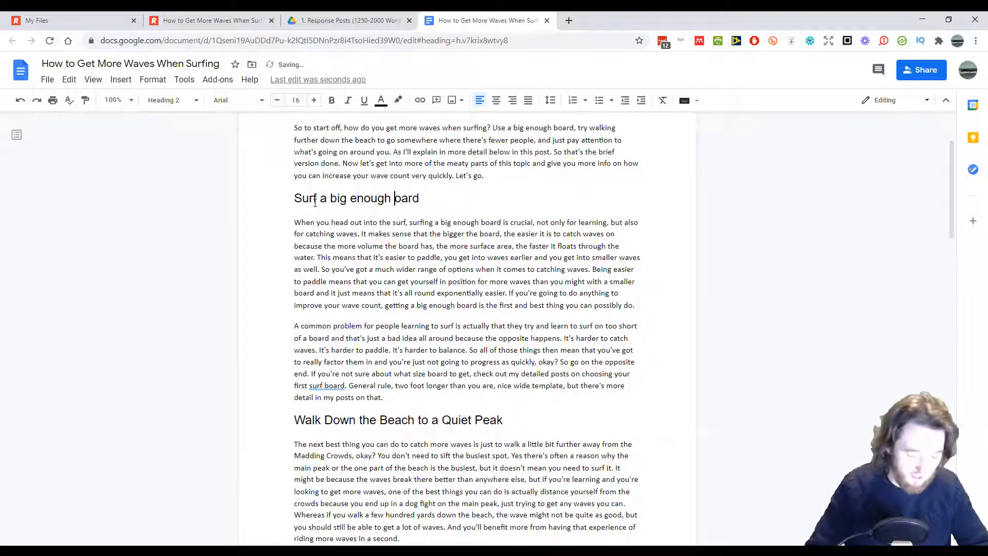
text(B)
key(ctrl+Left)
key(ctrl+Left)
key(Delete)
text(E)
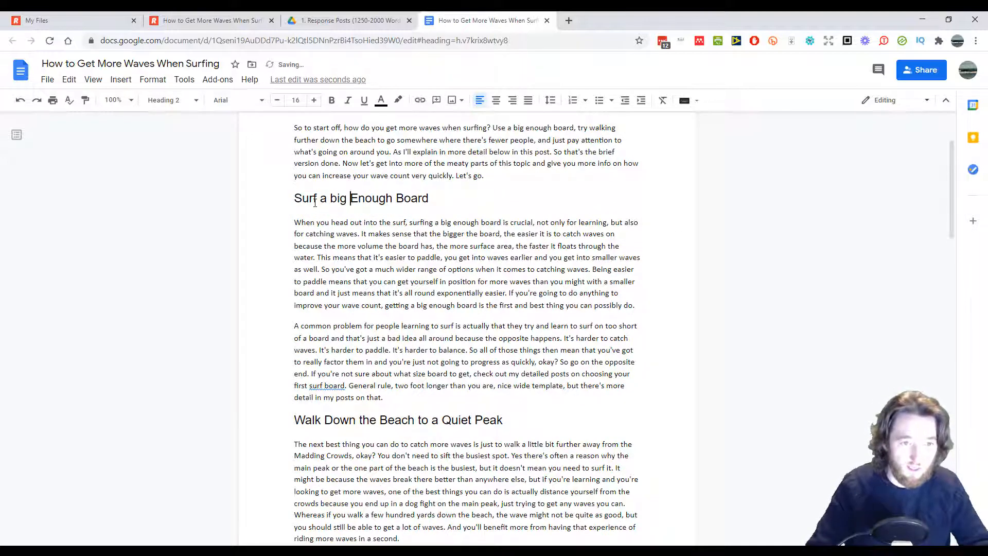
key(ctrl+Left)
key(Delete)
key(Delete)
text(Bi)
Step: Bold the two questions that open the paragraphs under Related Questions, about short board waves and getting past waves
scroll(385, 238, up, 2)
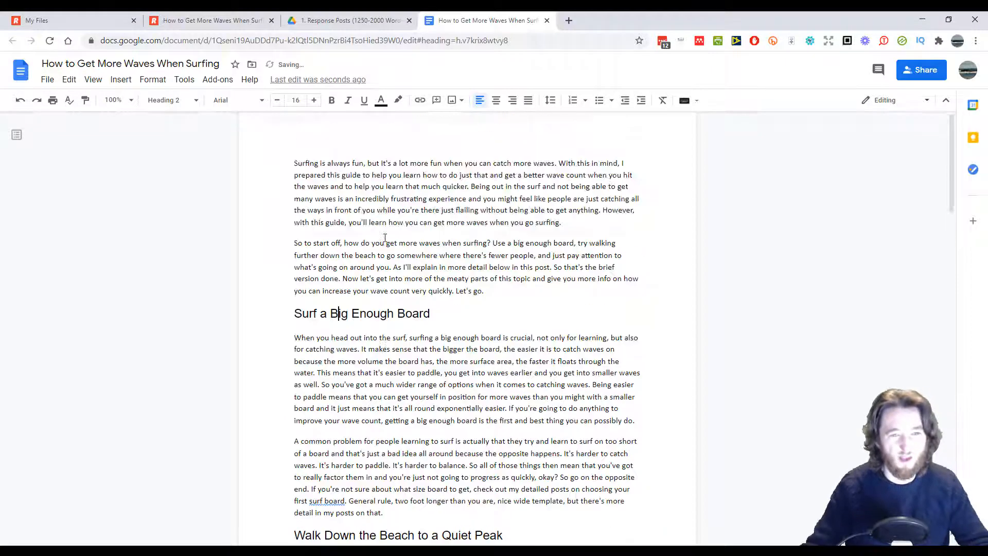
scroll(385, 238, down, 10)
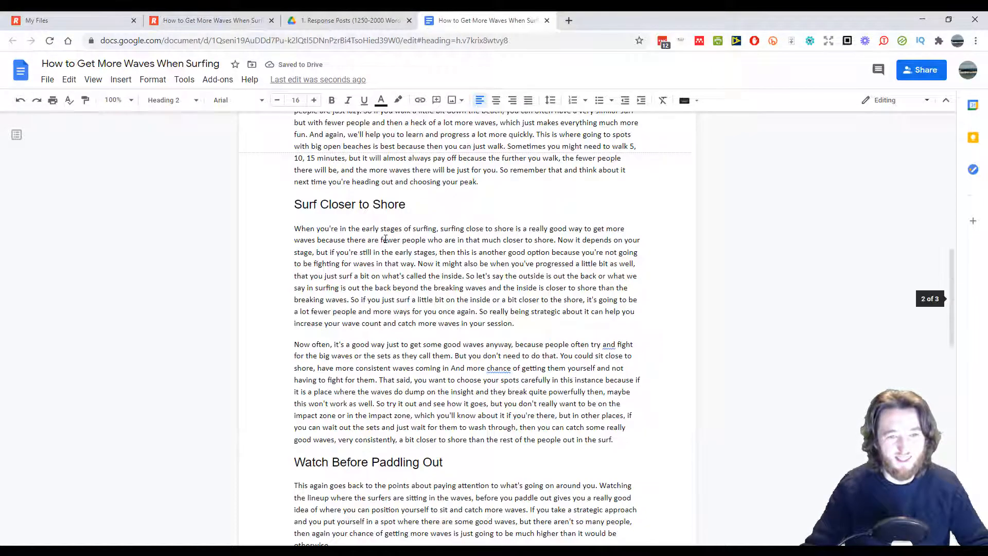
scroll(385, 239, down, 4)
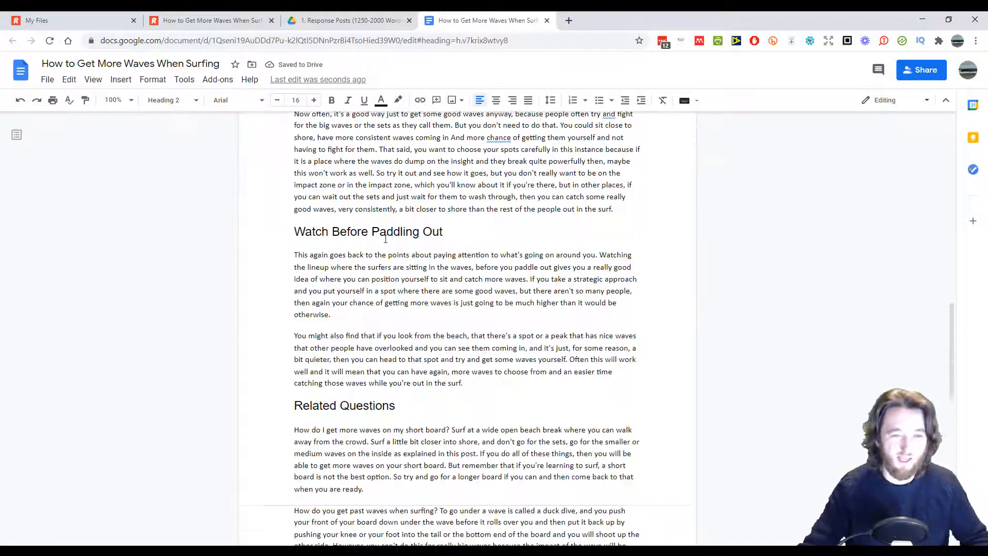
scroll(385, 238, down, 4)
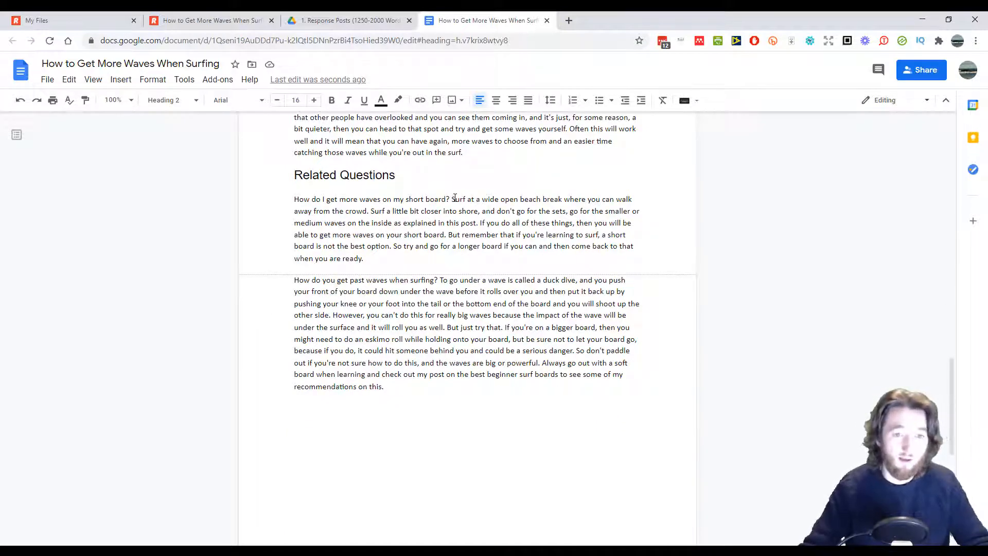
drag(451, 199, 293, 197)
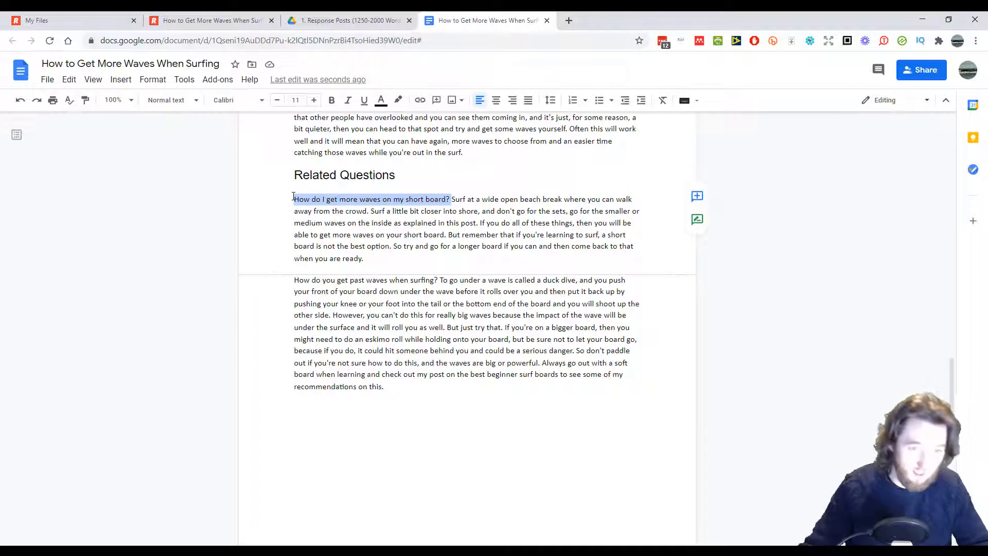
key(ctrl+b)
click(375, 282)
drag(437, 279, 294, 281)
key(ctrl+b)
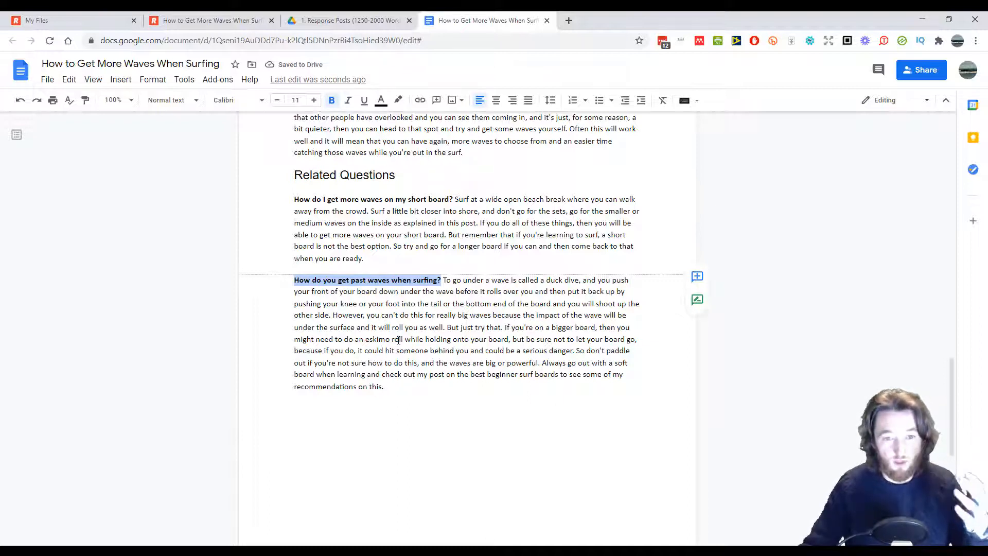
Step: Split the "How do you get past waves when surfing?" answer into new paragraphs at "However", "If you're on a bigger board" and "So don't paddle out"
click(420, 327)
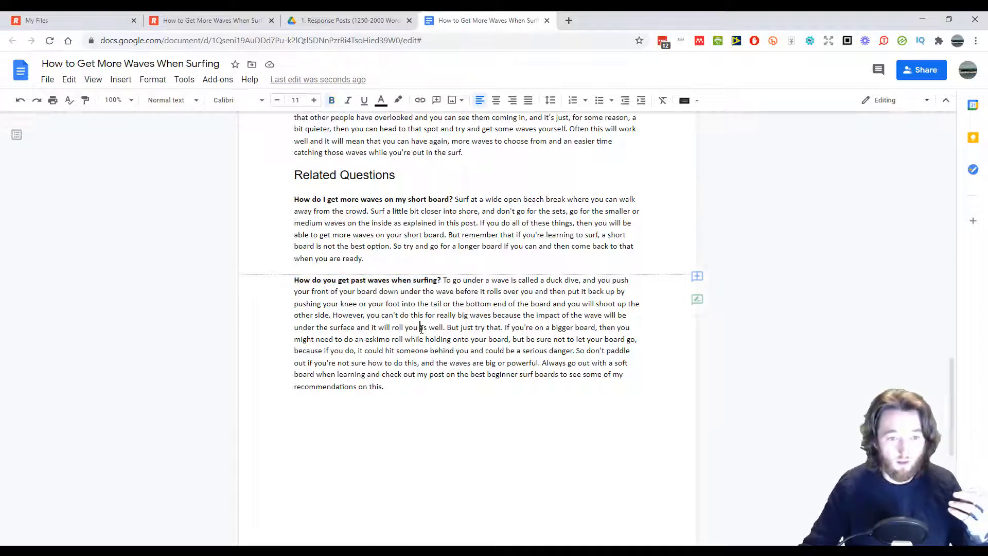
click(332, 315)
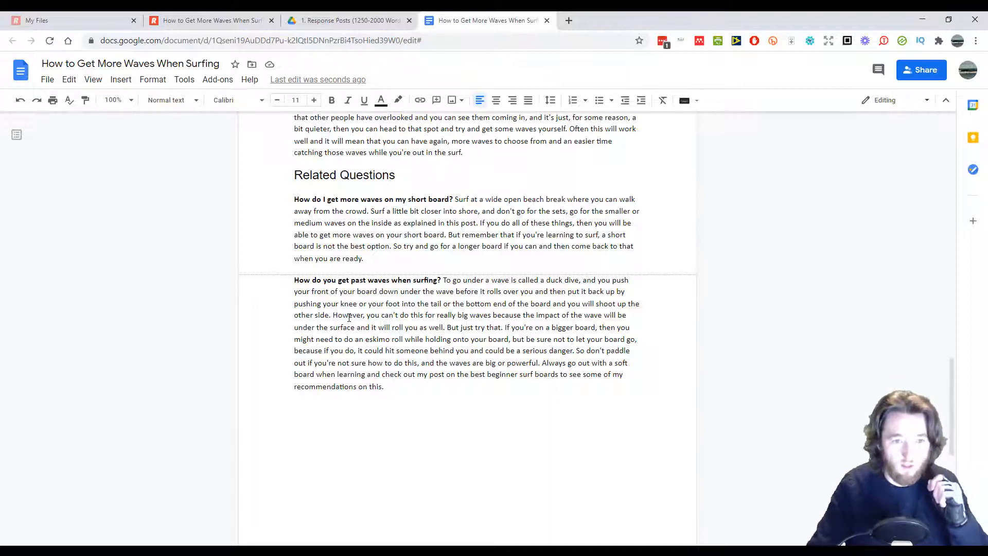
key(Return)
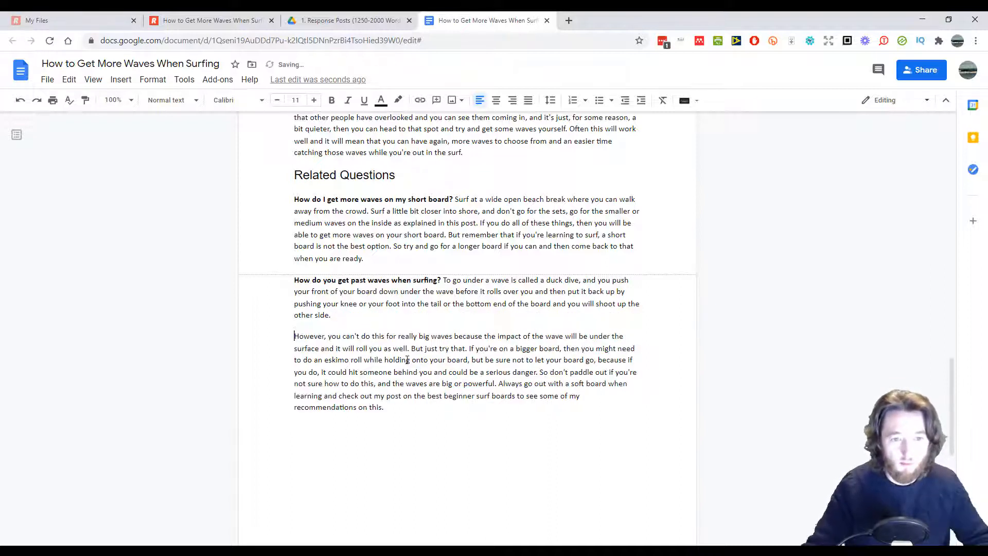
click(468, 348)
key(Return)
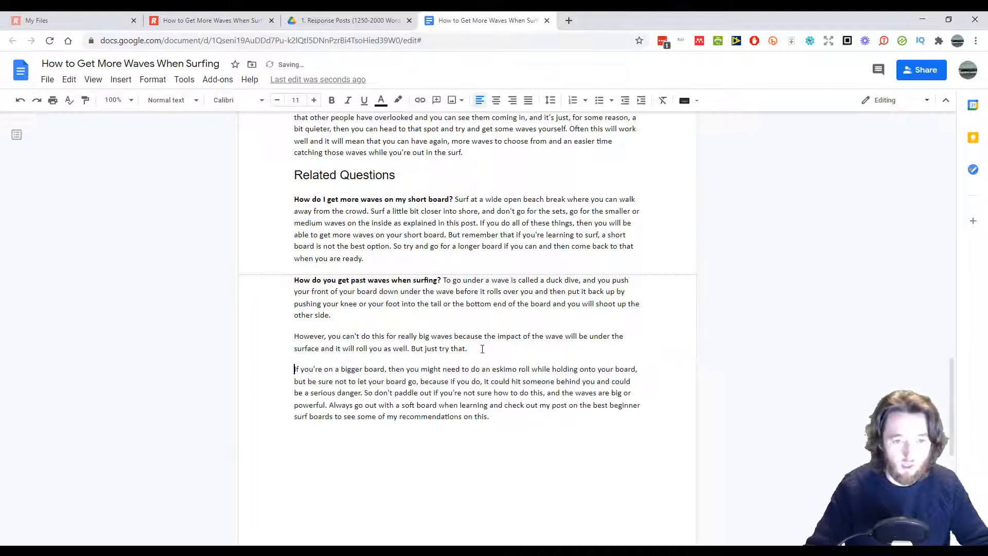
click(365, 394)
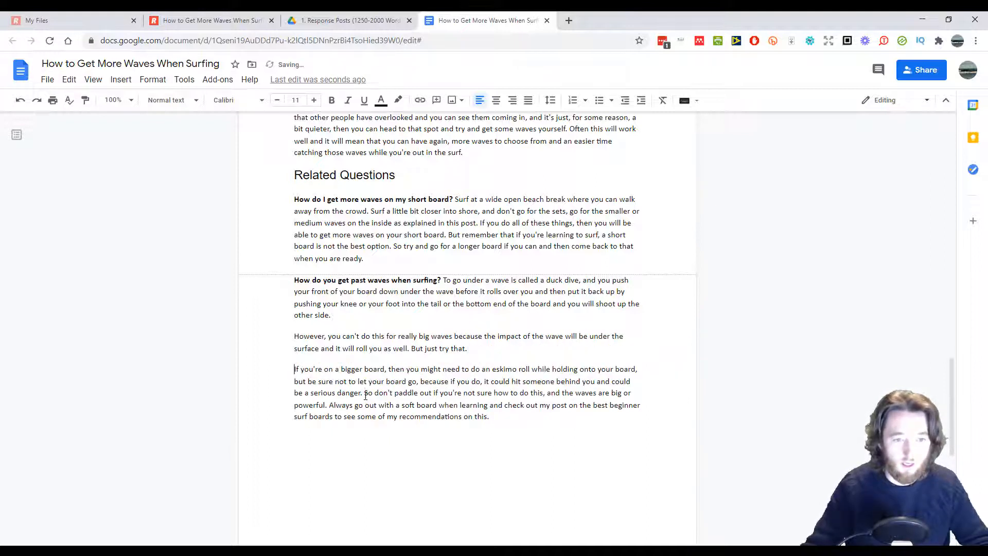
key(Return)
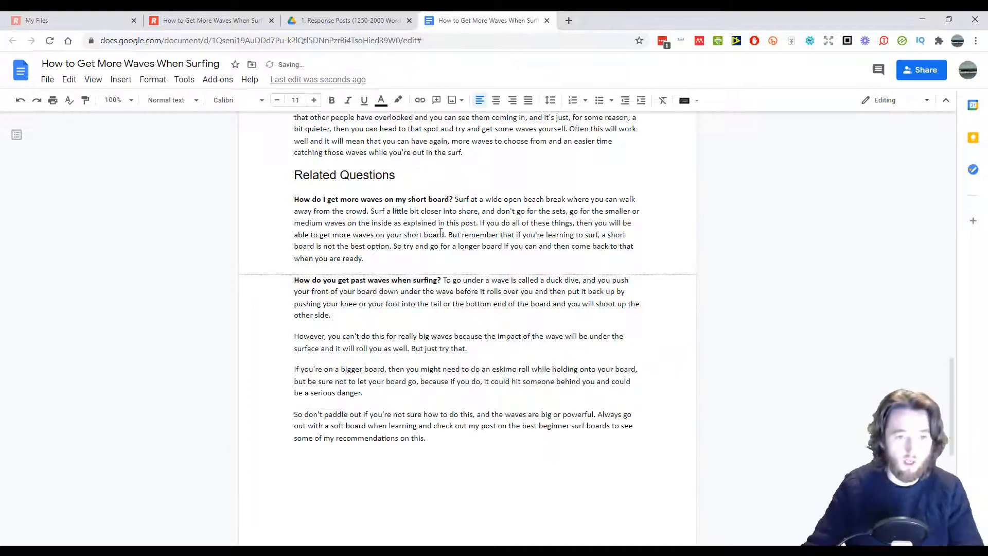
Step: Split the short board answer into new paragraphs at "But remember that" and "If you do all of these things"
click(462, 235)
key(Return)
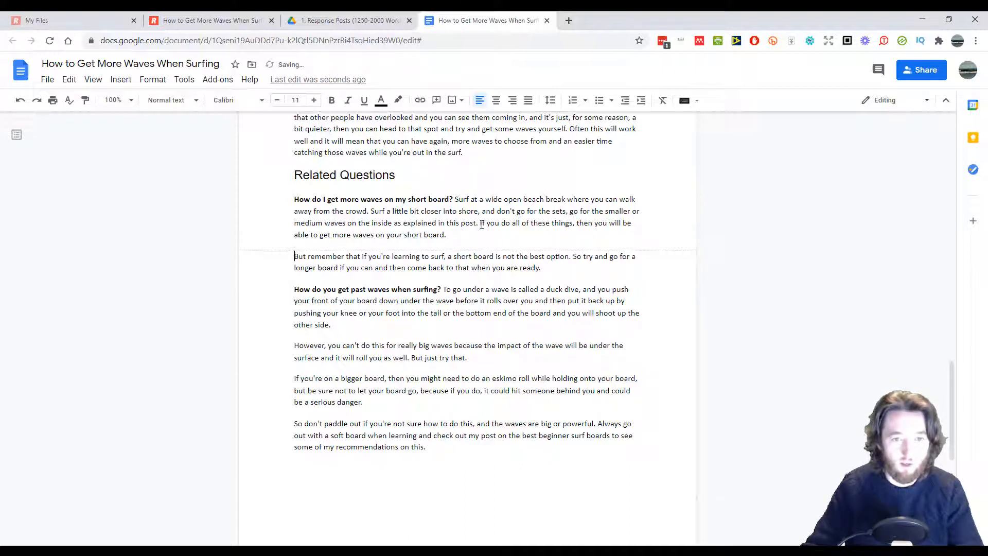
click(481, 223)
key(Return)
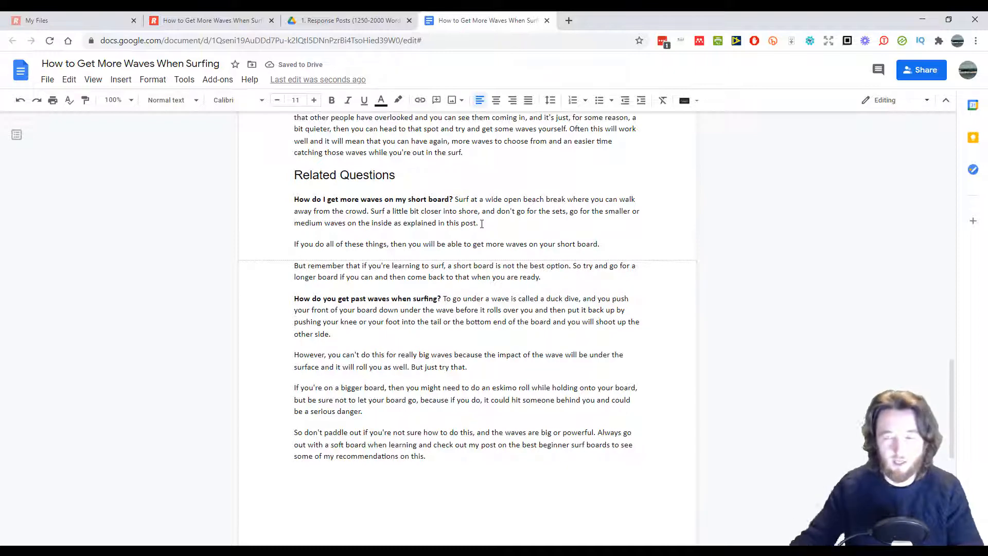
Step: Split the Watch Before Paddling Out text into new paragraphs at "Often this will work well" and "If you take a strategic approach"
scroll(482, 223, up, 2)
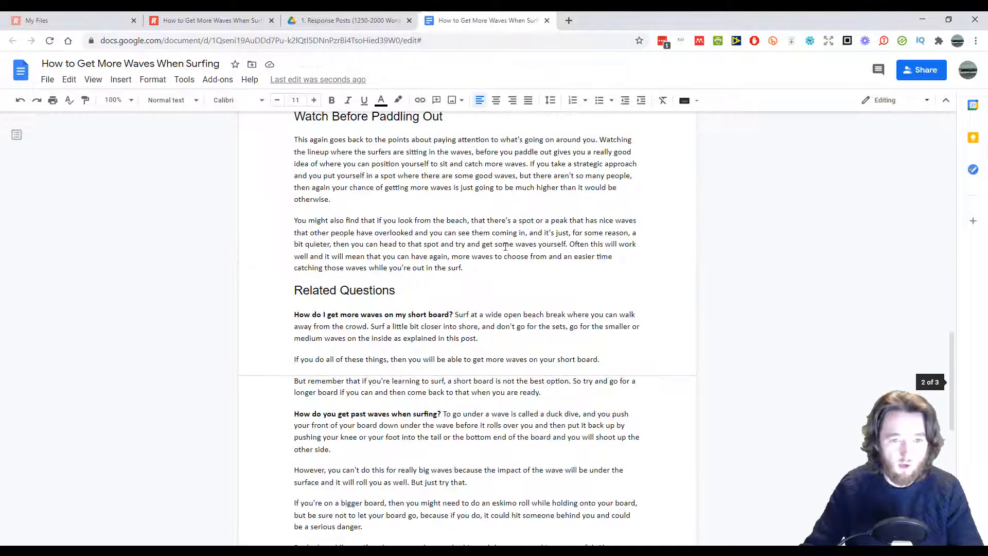
click(570, 244)
key(Return)
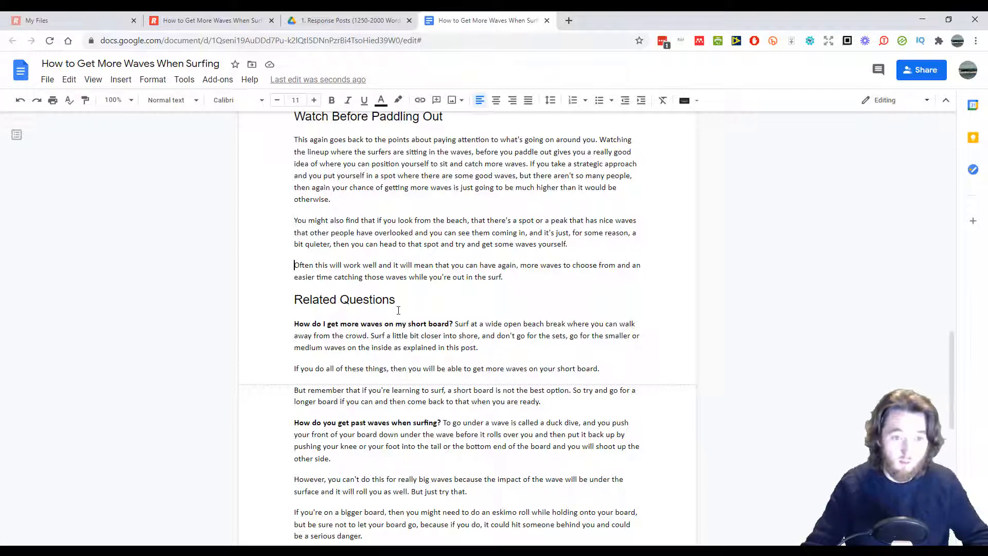
click(531, 164)
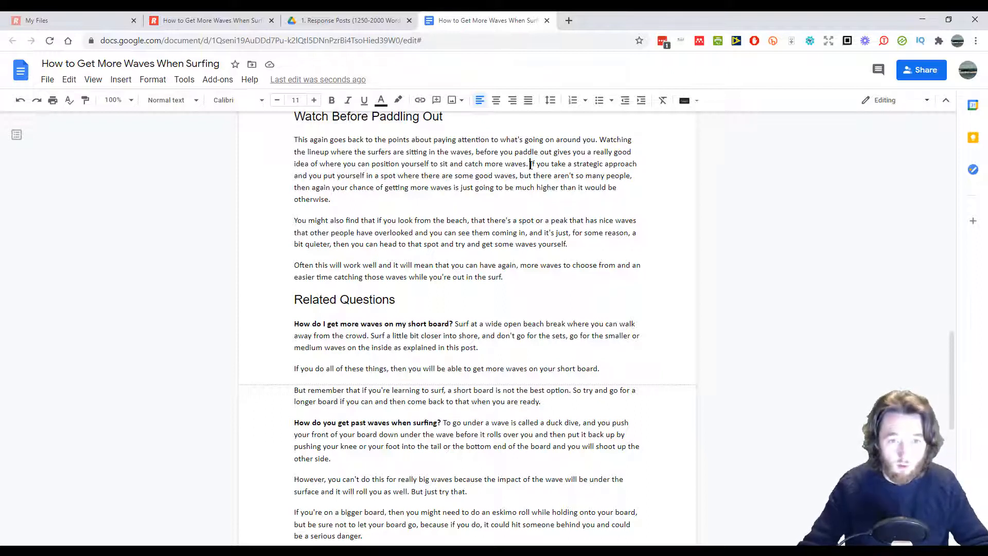
key(Return)
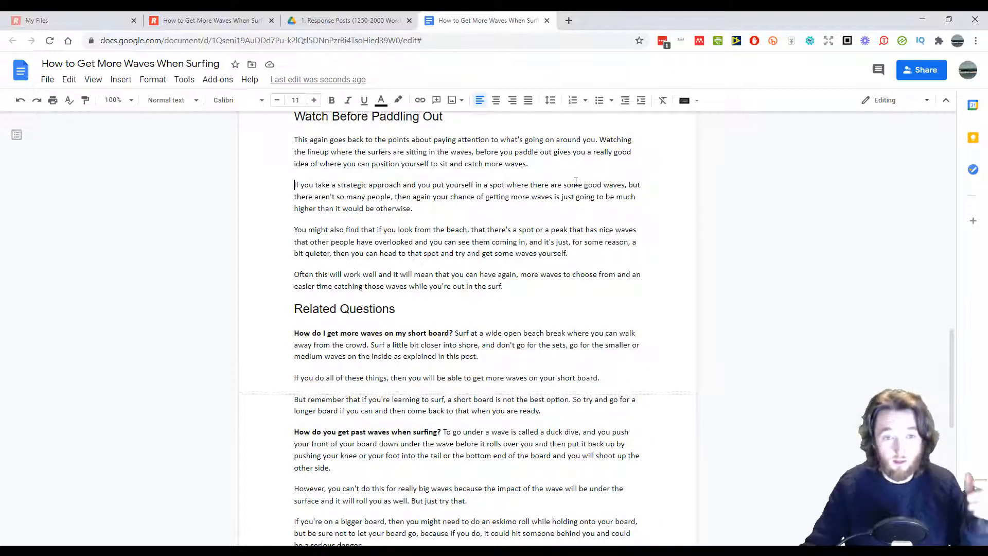
Step: Start a new paragraph at "So try it out and see how it goes" in the Surf Closer to Shore section
scroll(575, 182, up, 3)
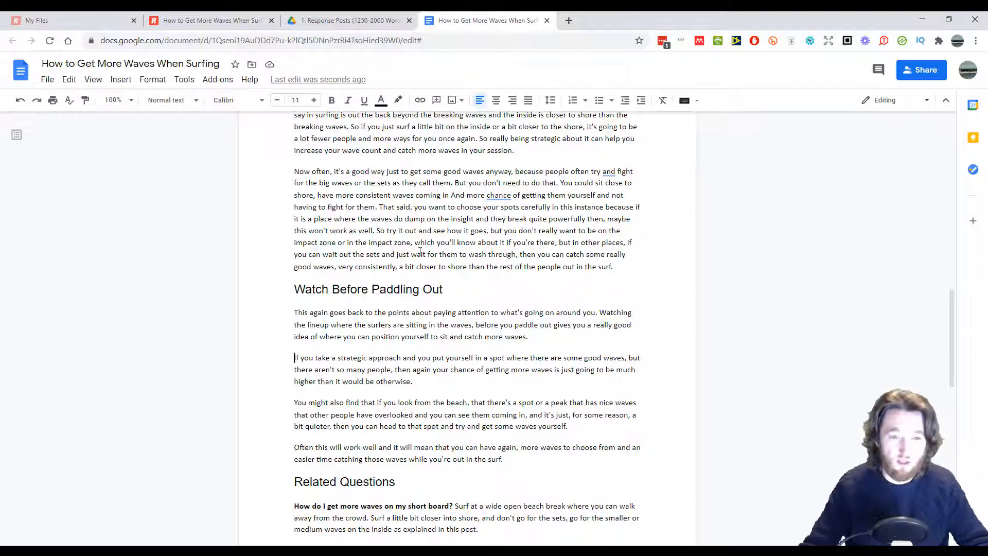
click(377, 231)
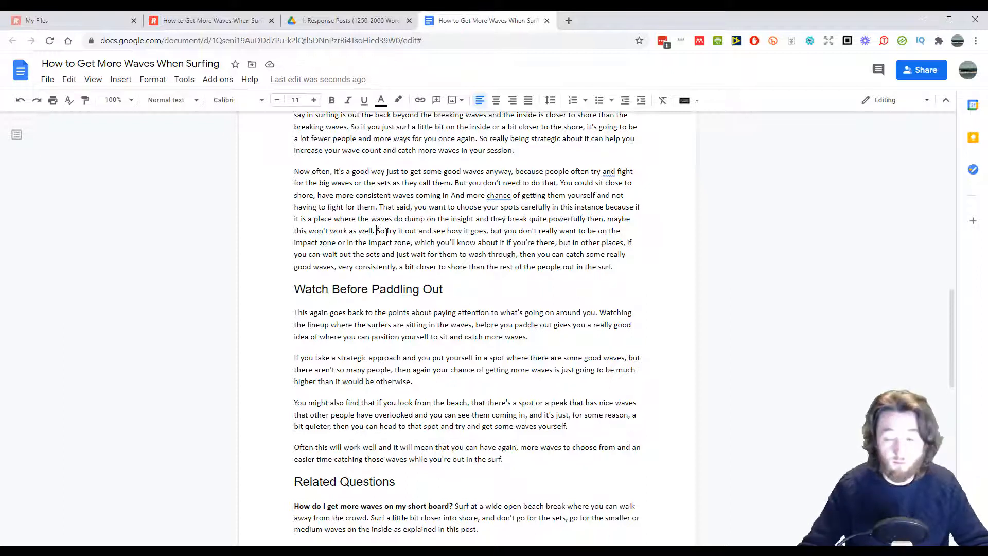
key(Return)
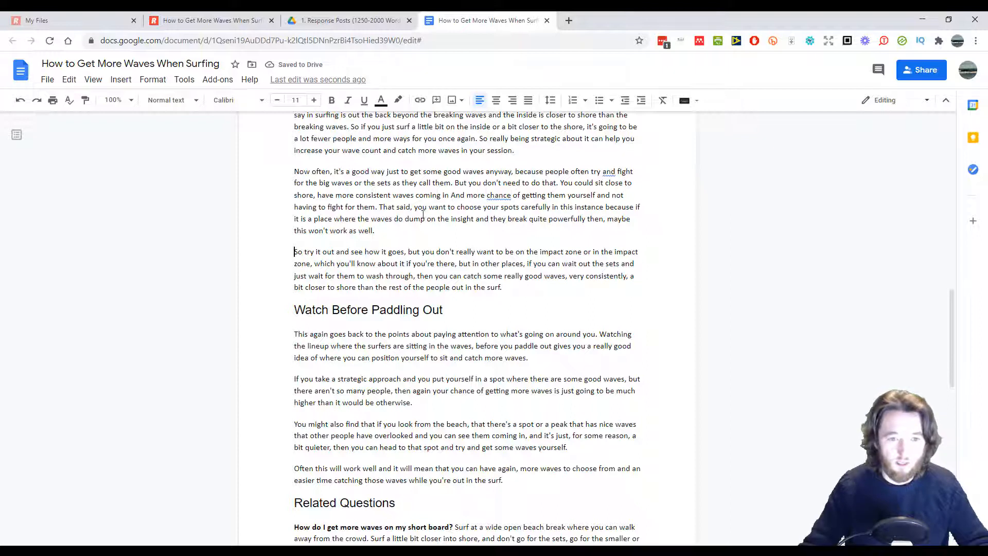
Step: Split the Surf Closer to Shore text into new paragraphs at "That said" and "But you don't need to do that"
click(380, 206)
key(Return)
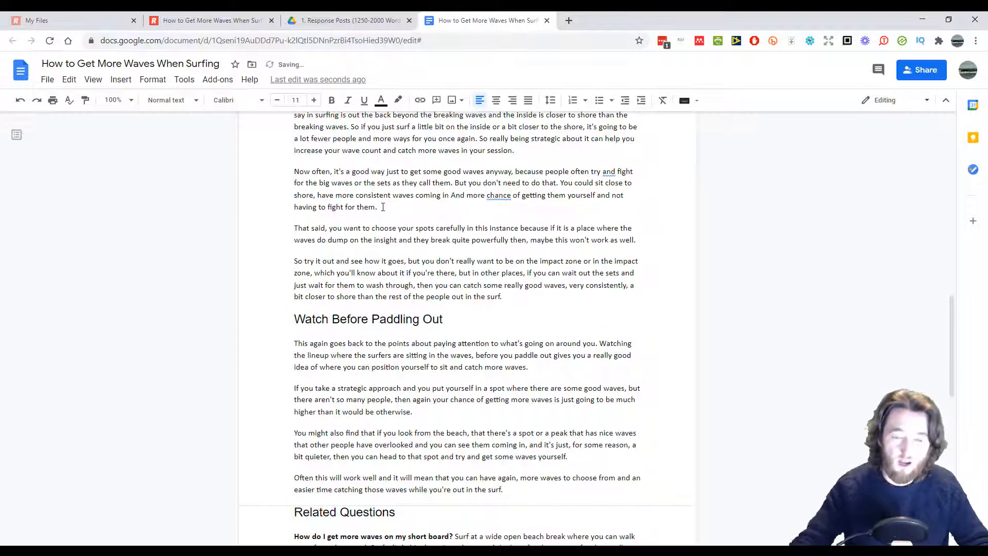
click(453, 183)
key(Return)
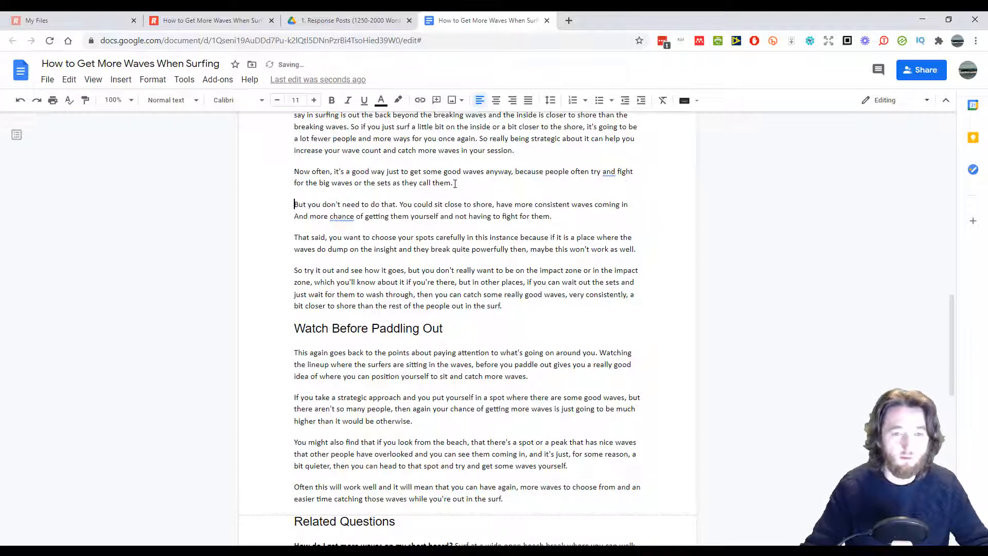
Step: Start new paragraphs in the Surf Closer to Shore section at "So really being strategic", "So let's say the outside" and "Now it depends on your stage"
scroll(467, 193, up, 3)
click(480, 311)
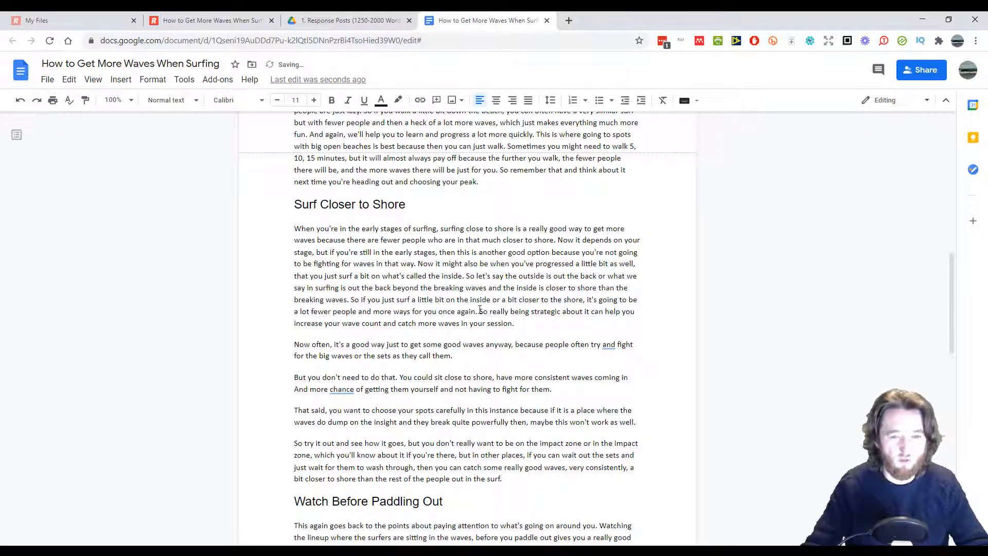
key(Return)
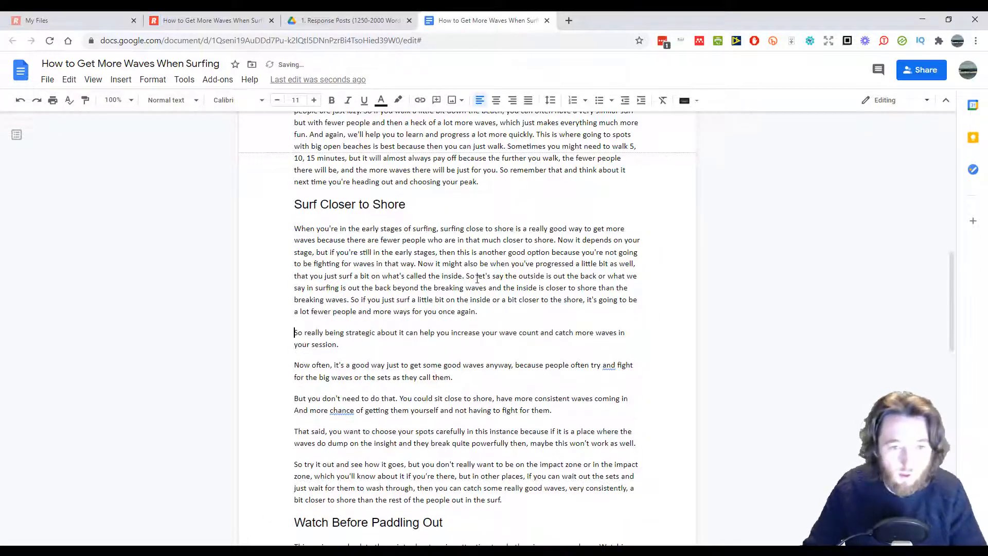
click(465, 276)
key(Return)
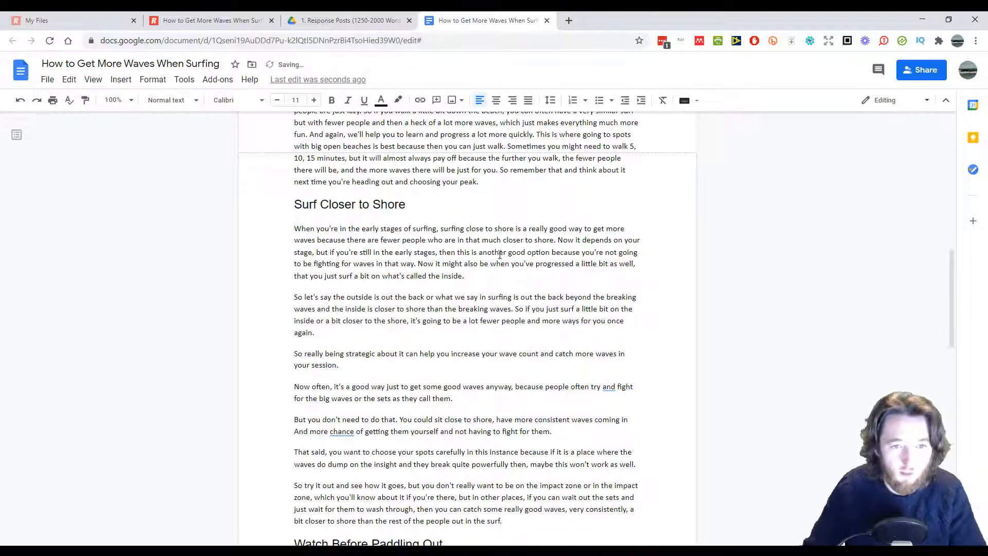
click(558, 240)
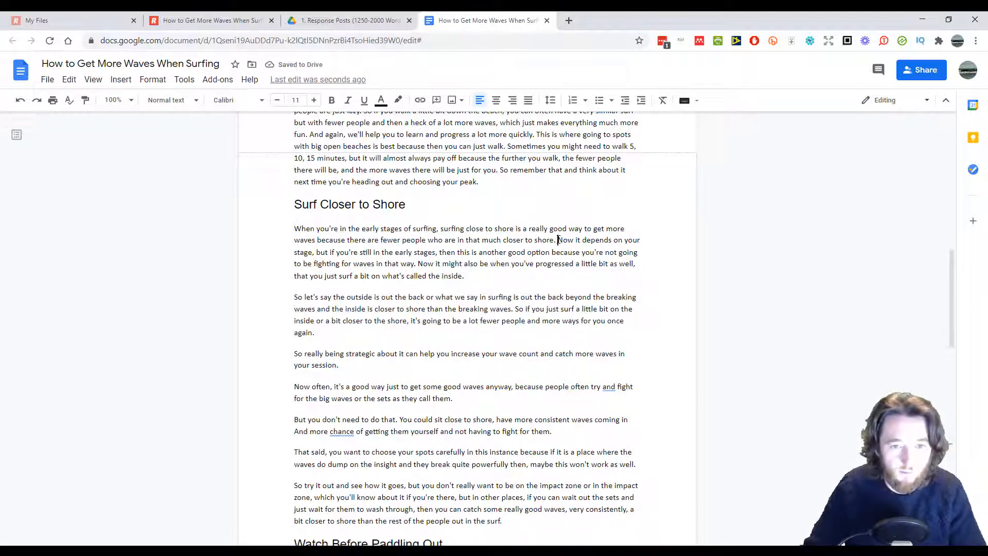
key(Return)
Step: Split the second Walk Down the Beach paragraph at "Sometimes you might need to walk", "And again" and "So if you walk a little bit"
scroll(547, 243, up, 3)
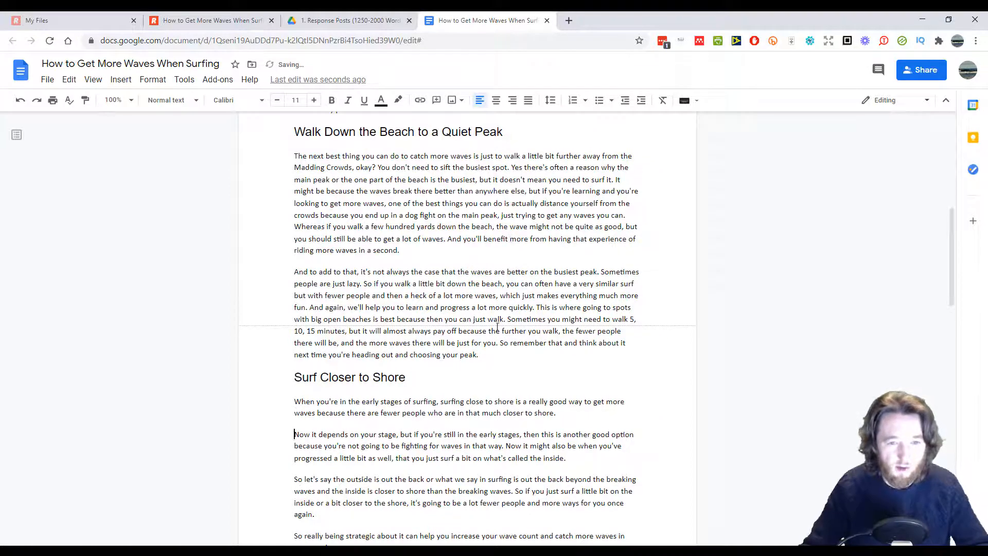
click(506, 319)
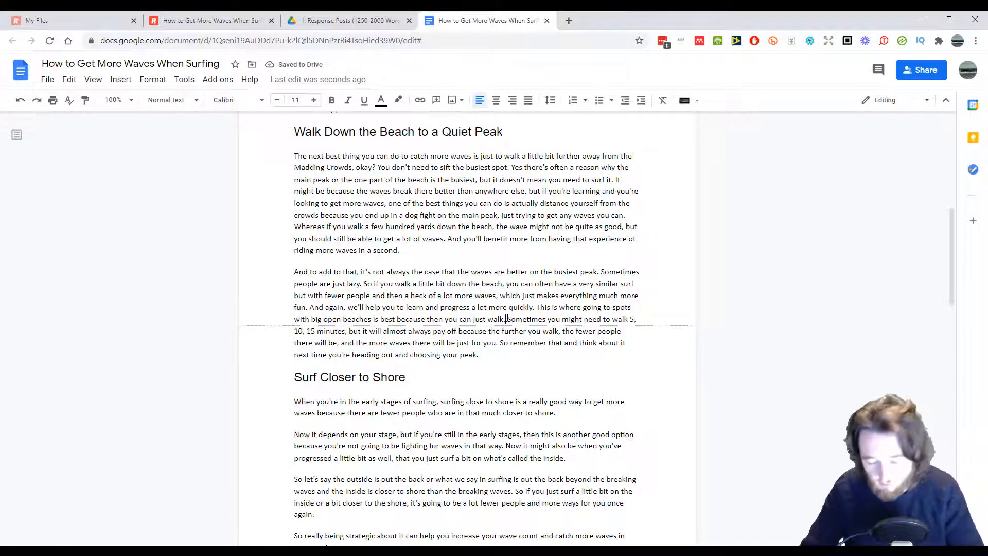
key(Return)
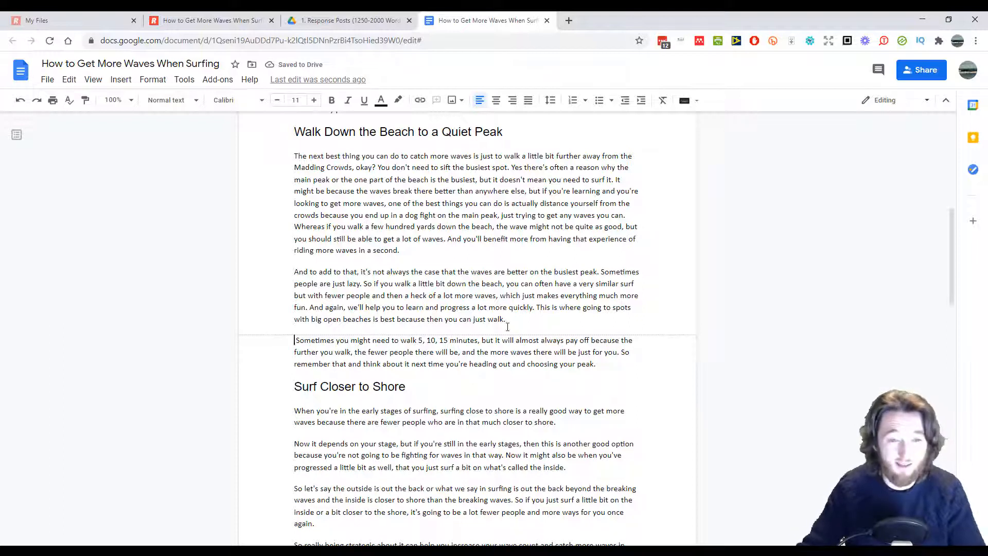
click(363, 283)
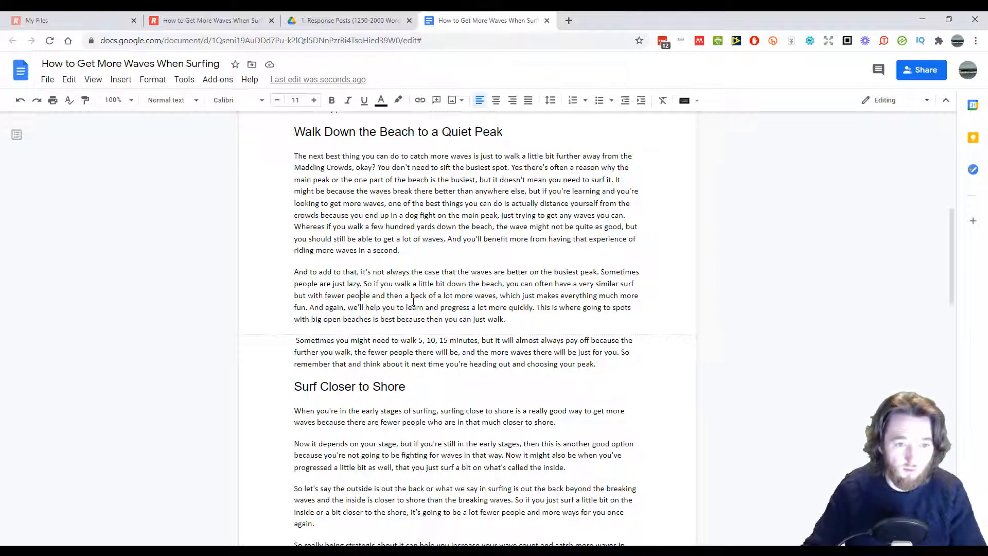
click(310, 307)
key(Return)
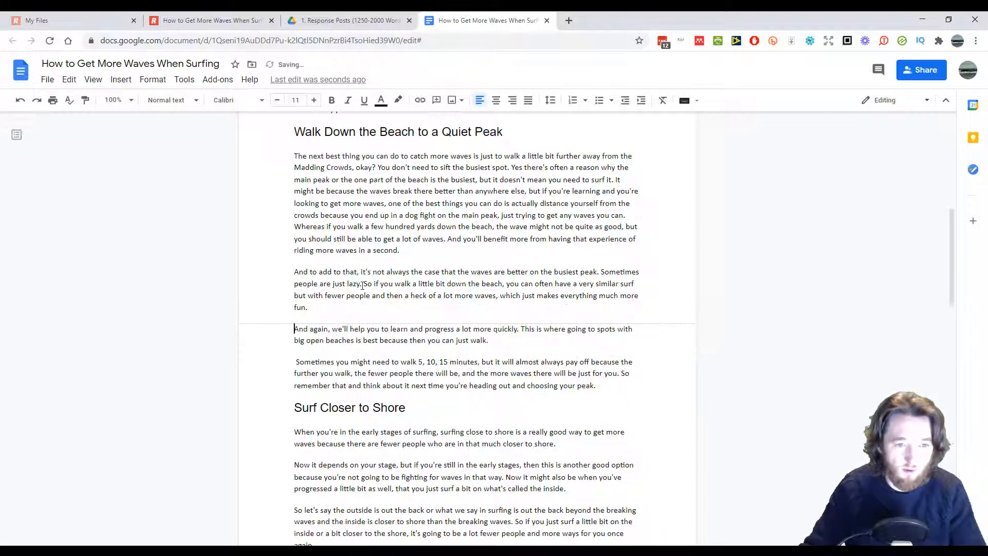
click(364, 283)
key(Return)
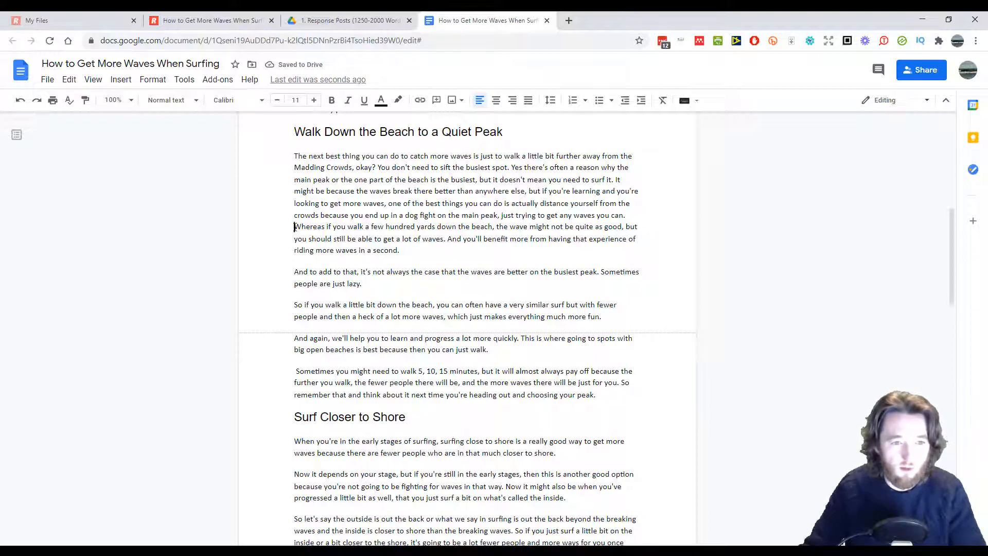
Step: Split the first Walk Down the Beach paragraph at "Whereas if you walk" and "It might be because"
key(Return)
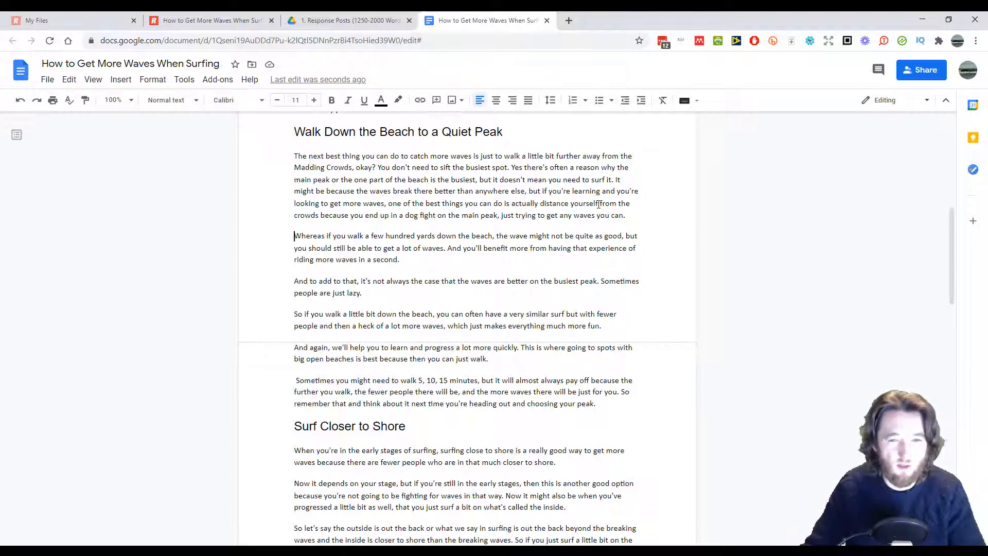
click(615, 180)
key(Return)
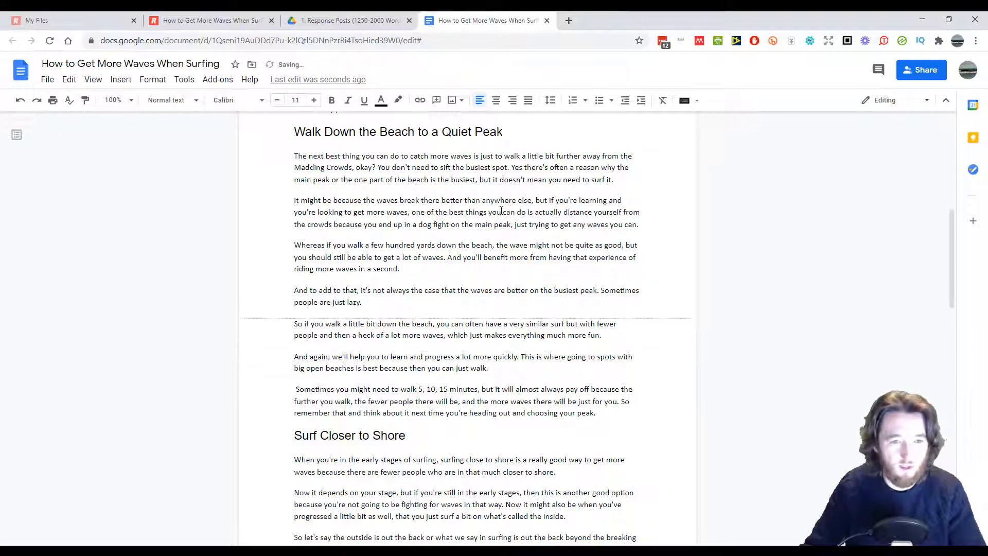
Step: Move the "It's harder to catch waves" sentences in Surf a Big Enough Board onto their own line and format them as a bulleted list
scroll(506, 212, up, 2)
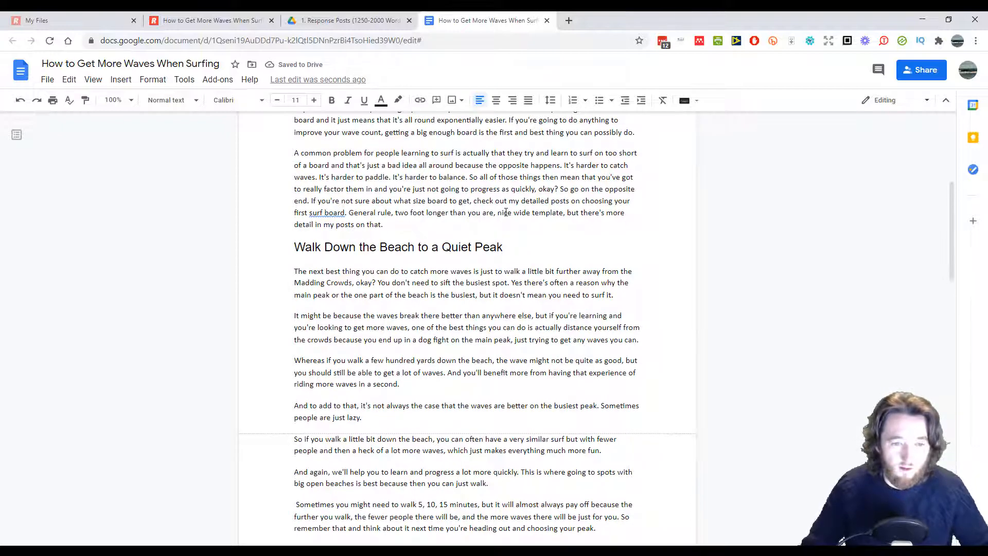
scroll(577, 221, up, 5)
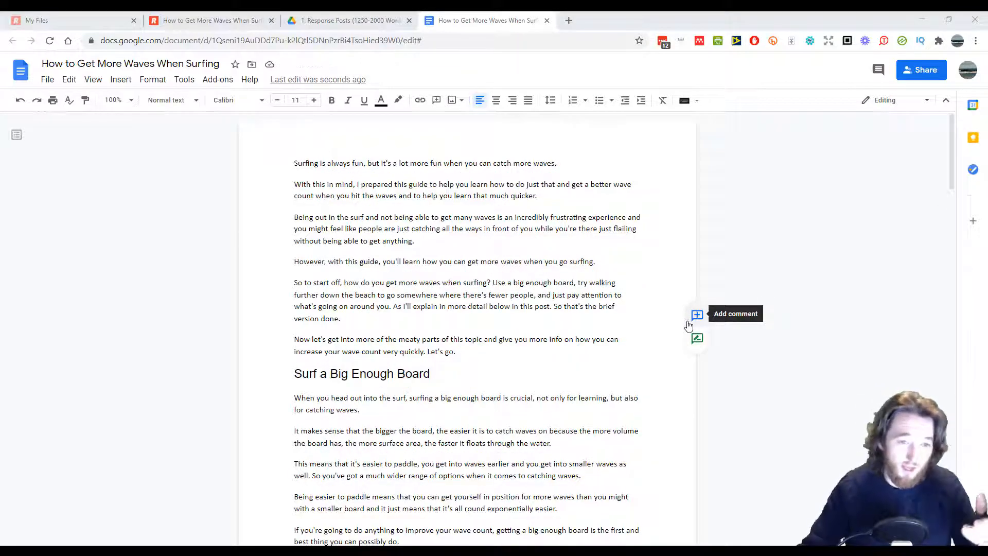
scroll(420, 353, down, 5)
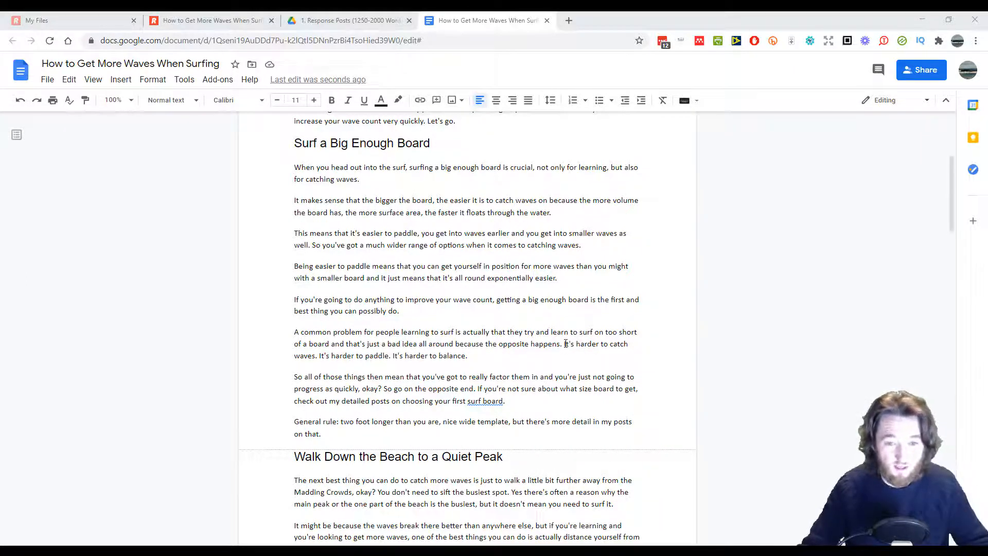
click(563, 347)
shift+click(610, 363)
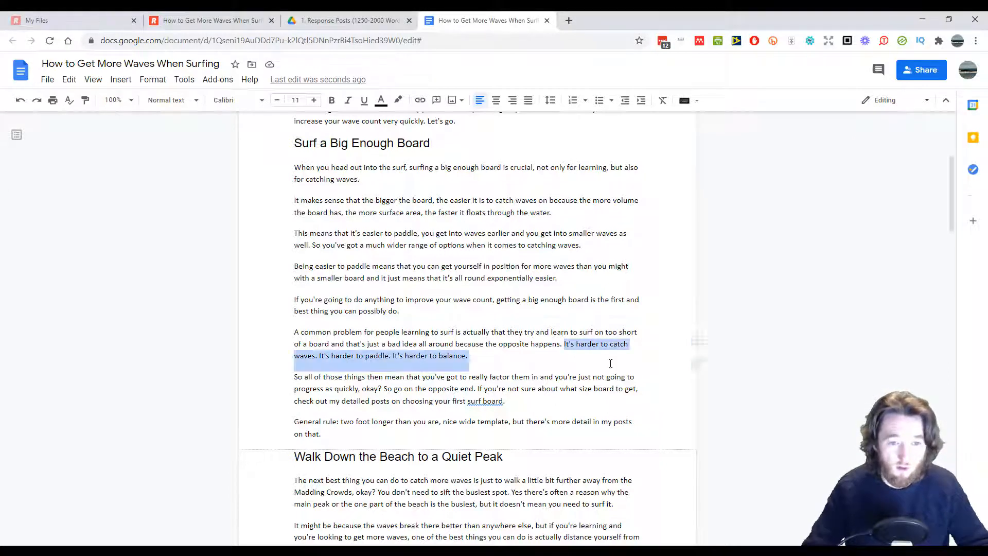
key(Left)
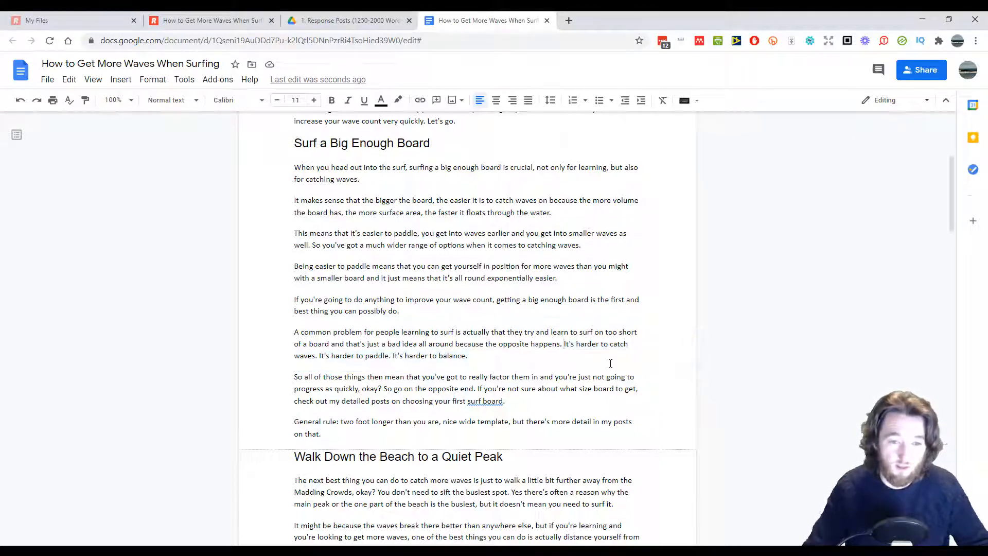
key(Return)
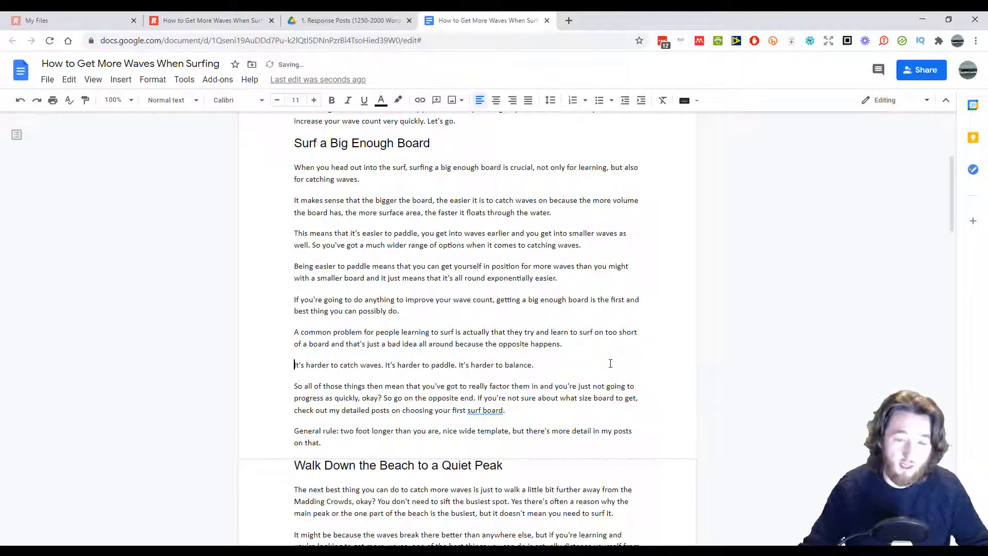
click(598, 100)
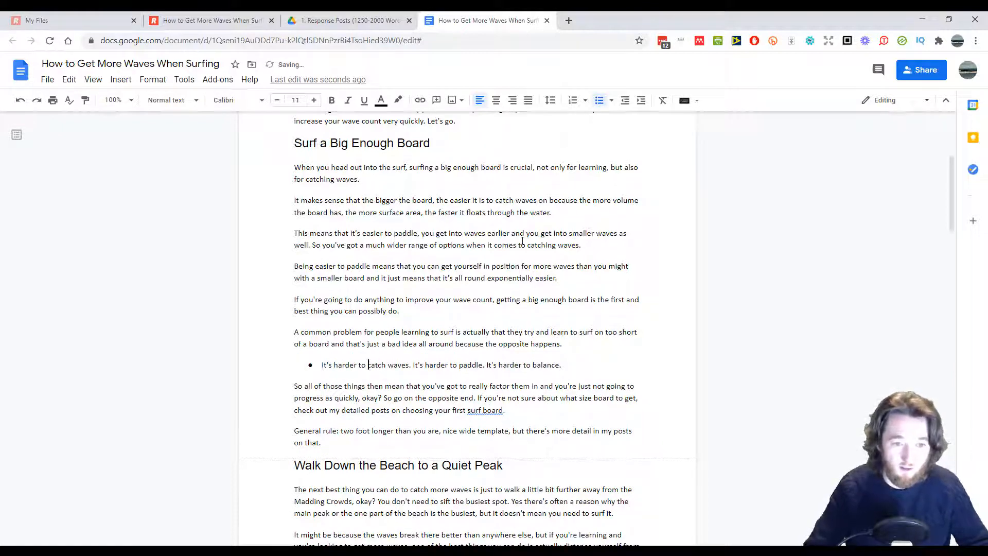
Step: Split the bullet into separate bullets for catching waves, paddling and balancing, removing the full stop from each
key(ctrl+Right)
key(ctrl+Right)
key(Delete)
key(Delete)
key(Return)
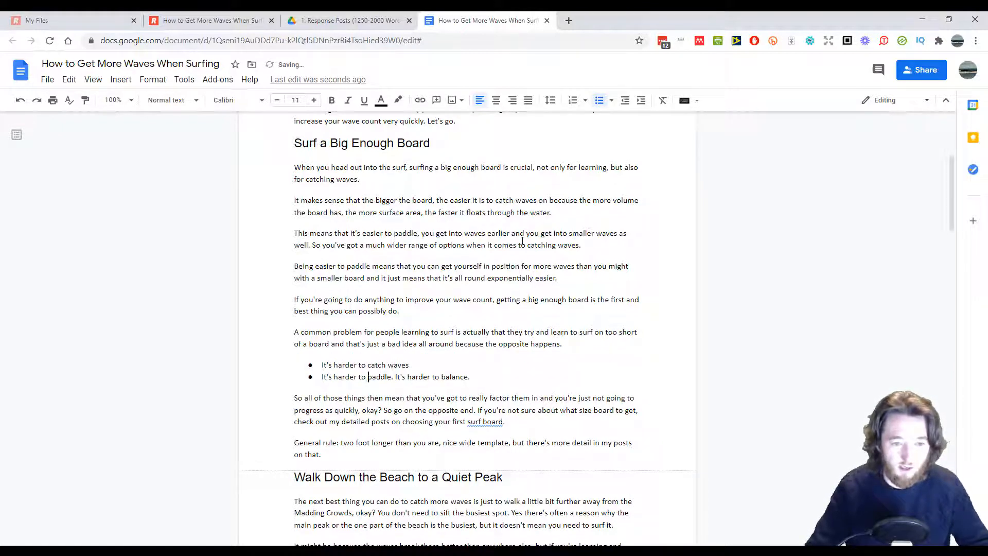
key(Delete)
key(Delete)
key(Return)
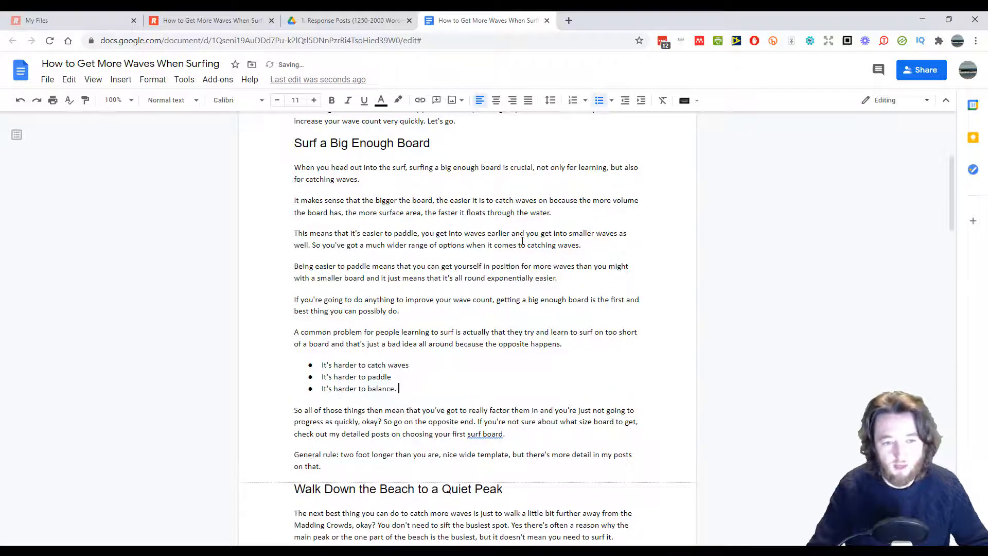
key(BackSpace)
key(BackSpace)
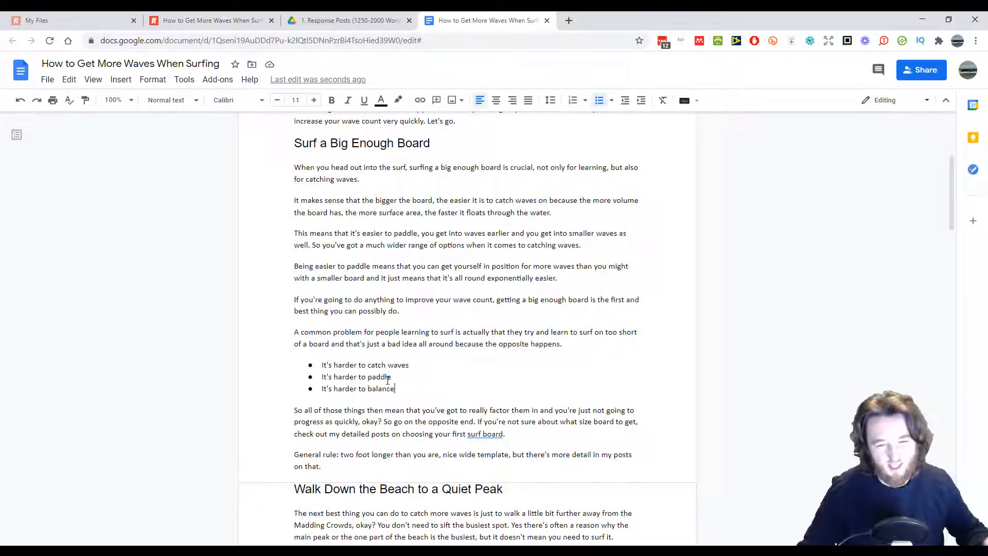
Step: Bold the introduction's answer from "Use a big enough board" through "So that's the brief version done."
scroll(398, 381, up, 1)
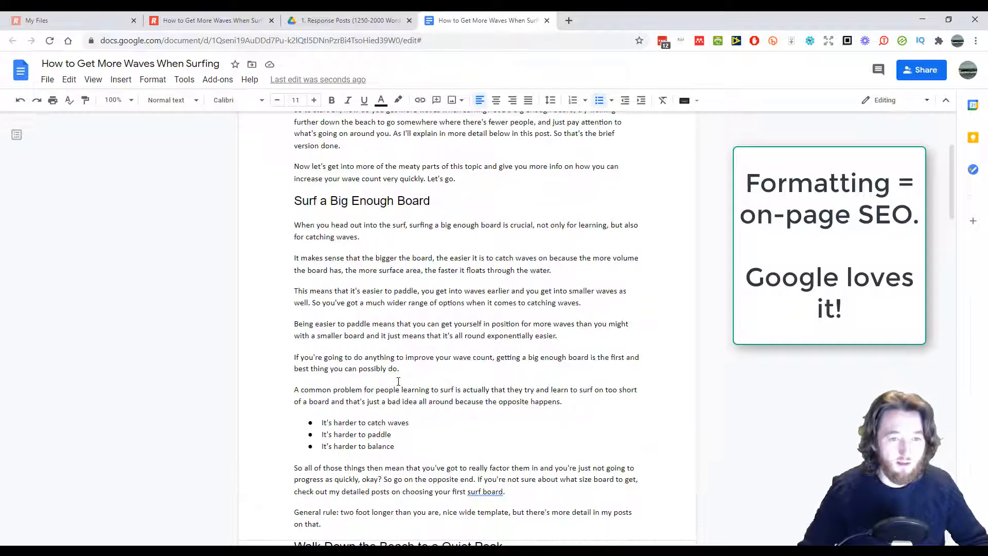
scroll(399, 381, up, 1)
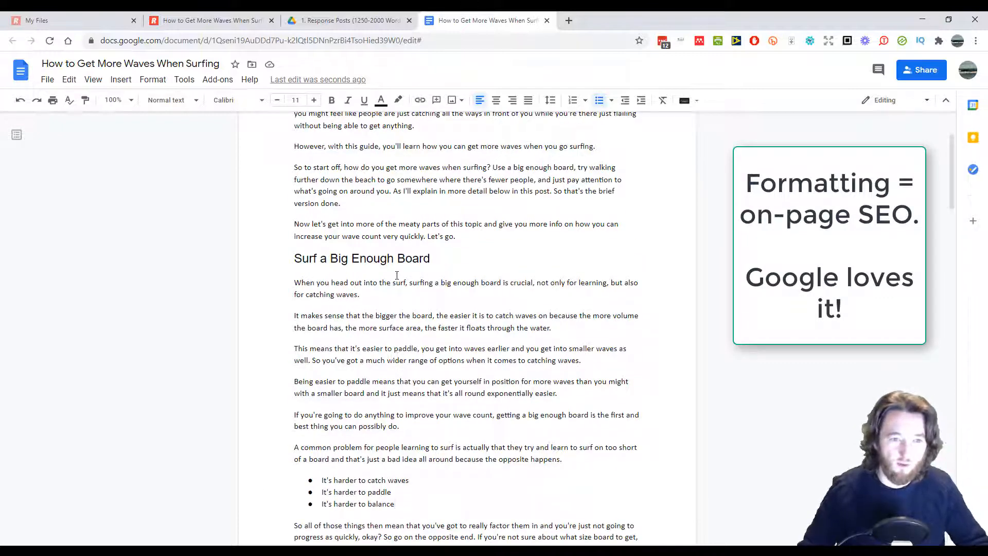
scroll(397, 275, up, 1)
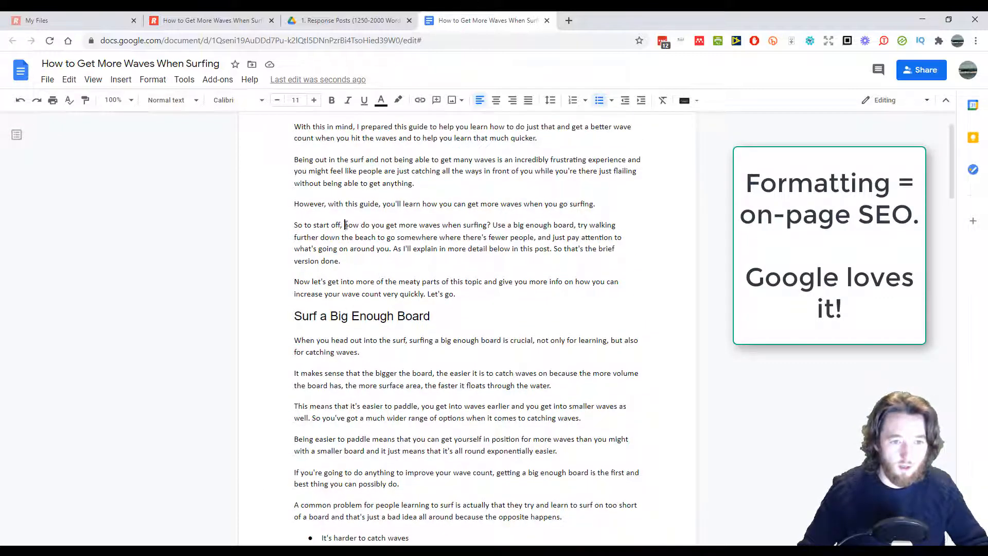
drag(344, 224, 498, 225)
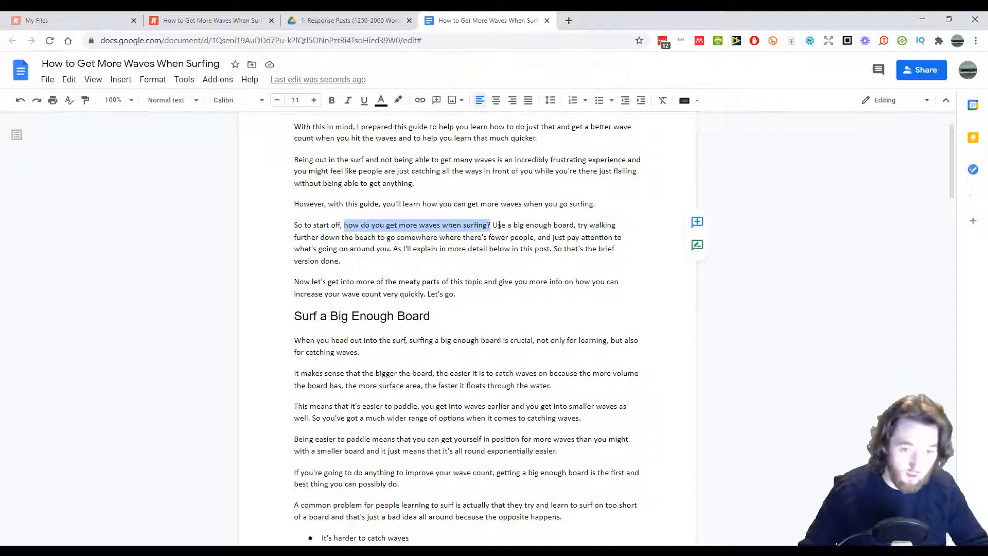
click(492, 225)
drag(493, 226, 294, 223)
key(ctrl+b)
Step: Check the word count of the whole "So to start off" question-and-answer paragraph
click(348, 268)
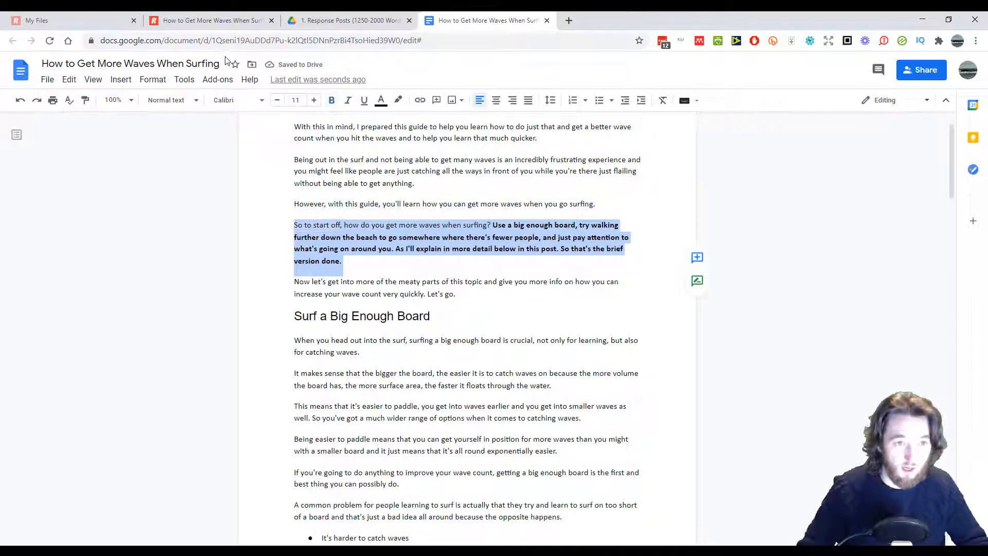
click(183, 82)
click(212, 119)
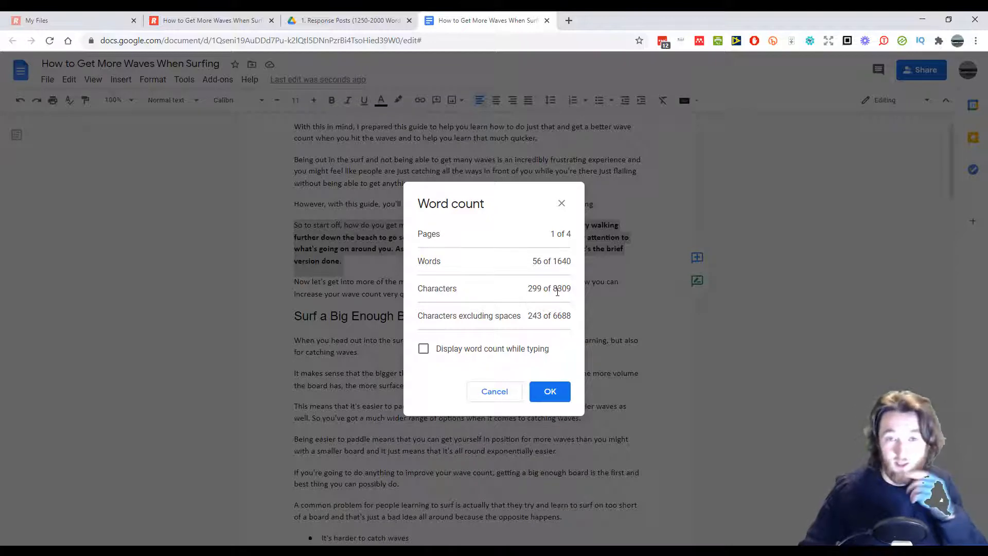
click(549, 391)
Step: Shorten the answer paragraph's opening from "So to start off," to "To start," with a capital T
click(302, 225)
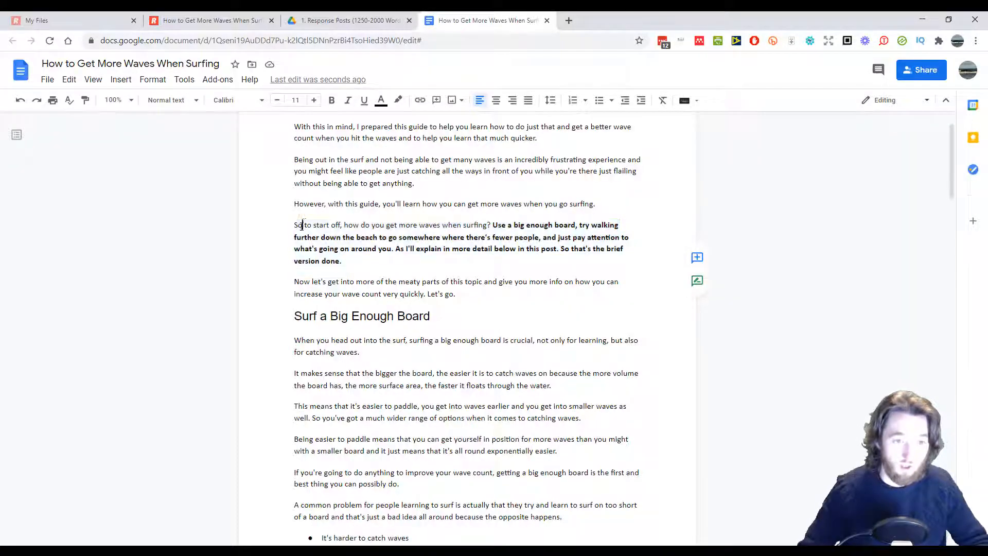
key(BackSpace)
key(BackSpace)
key(Delete)
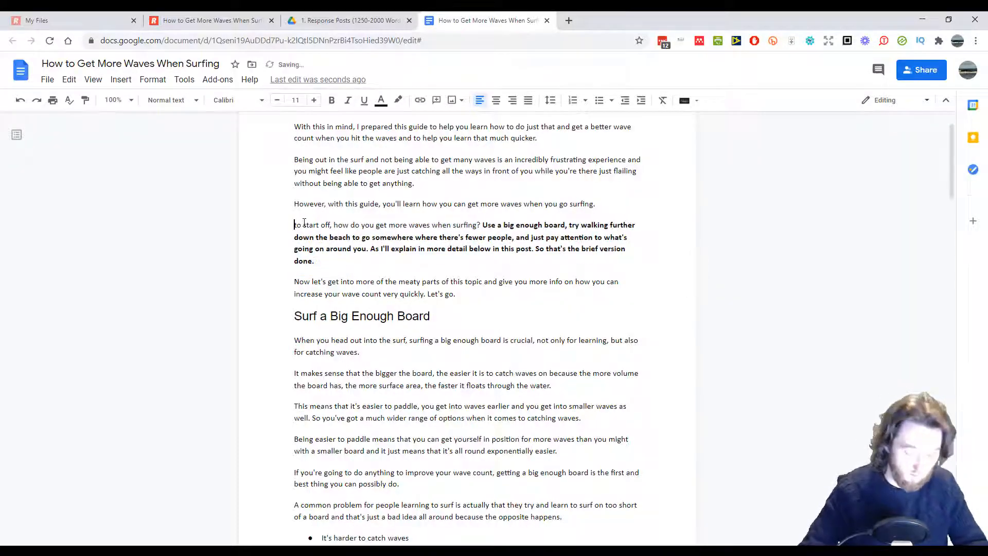
key(Delete)
text(T)
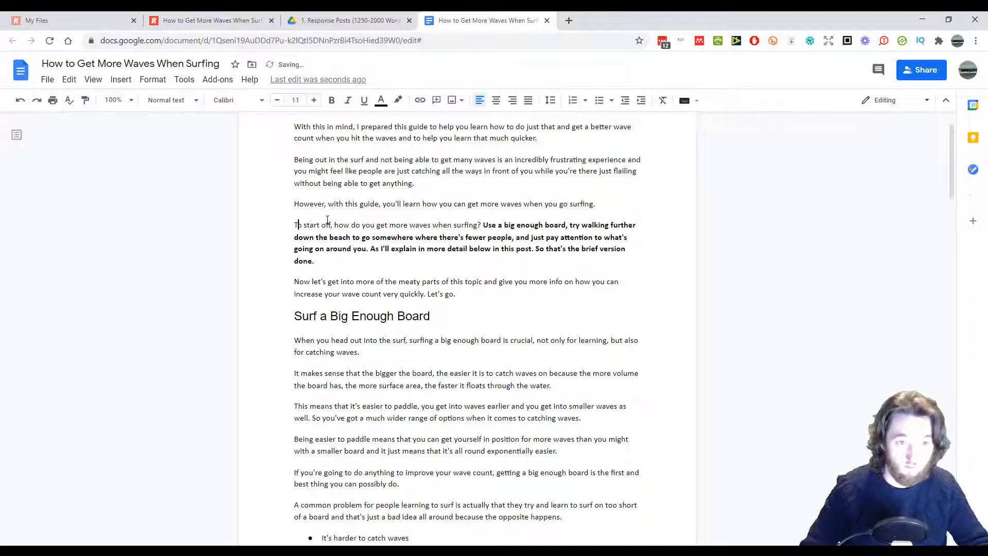
double_click(327, 225)
key(BackSpace)
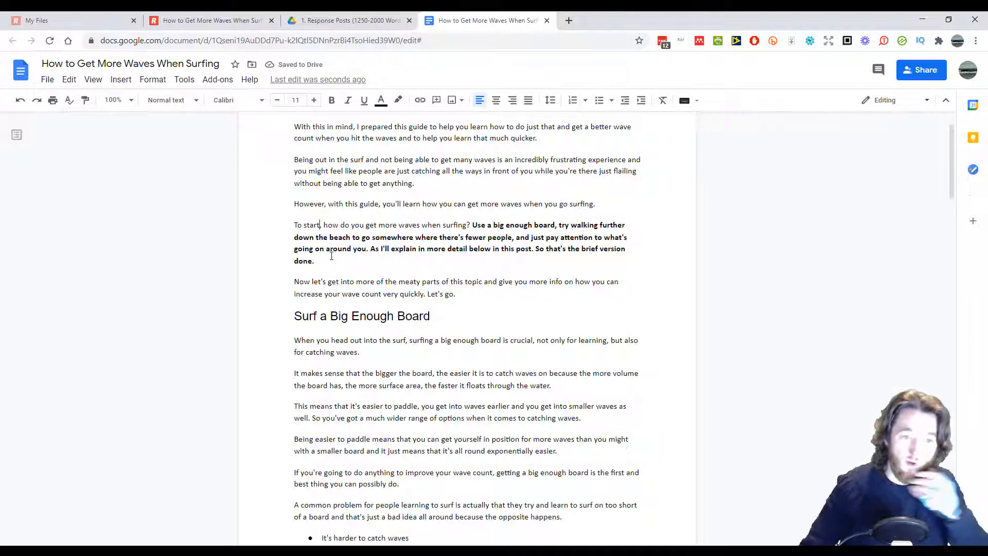
Step: Check the word count of the whole "To start, how do you get more waves when surfing?" paragraph
drag(314, 261, 296, 231)
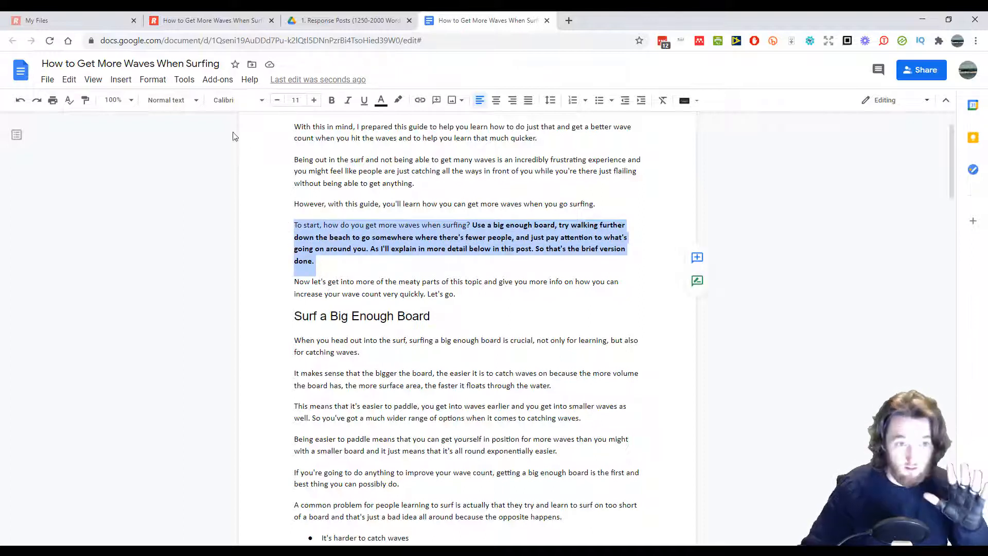
click(195, 82)
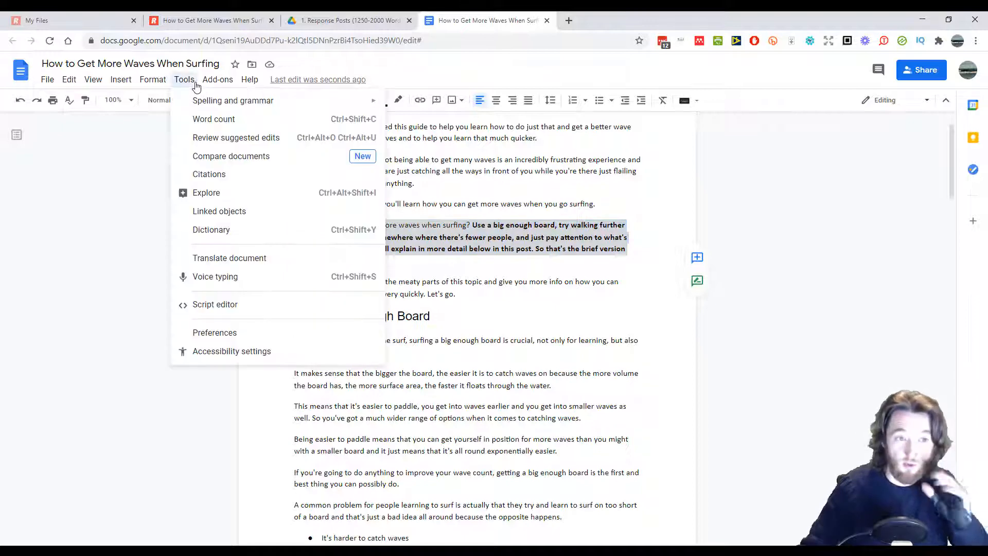
click(207, 117)
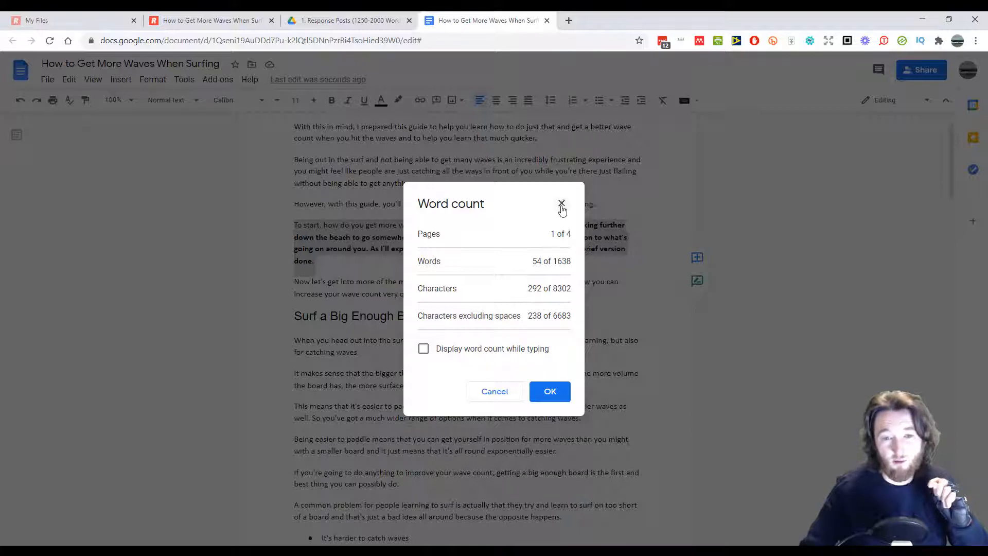
Step: Try splitting the bold answer before "As I'll explain in more detail" into a separate paragraph and rejoin it
click(376, 271)
click(360, 264)
click(369, 251)
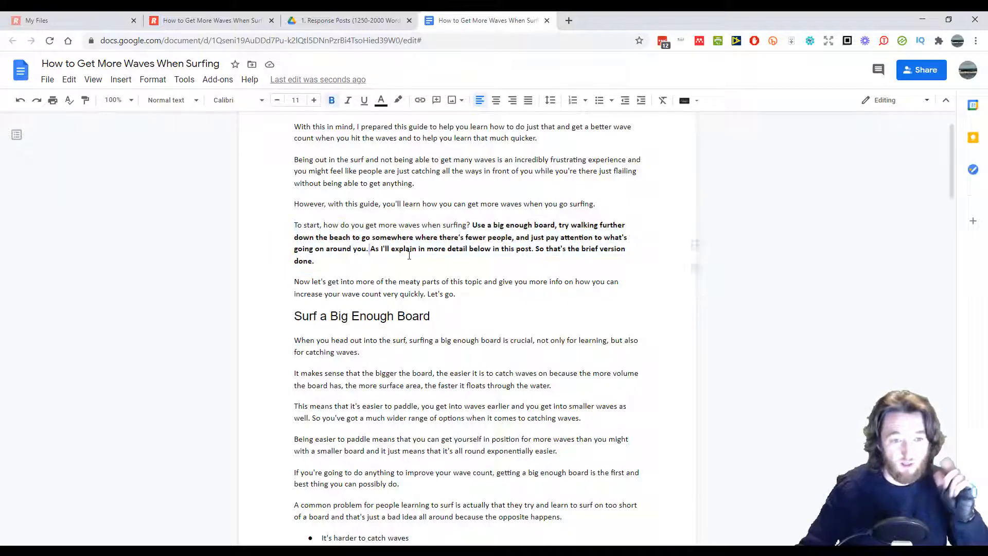
key(Return)
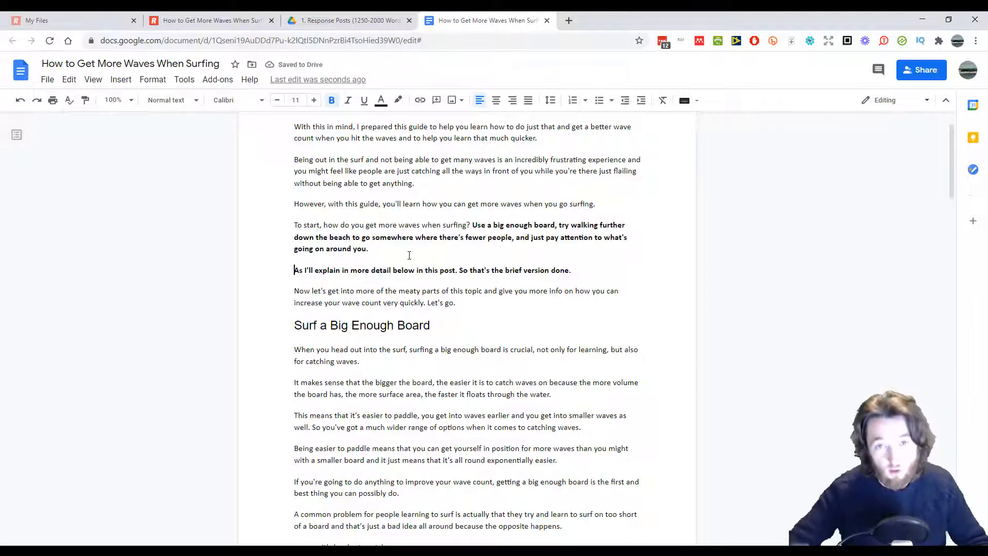
key(BackSpace)
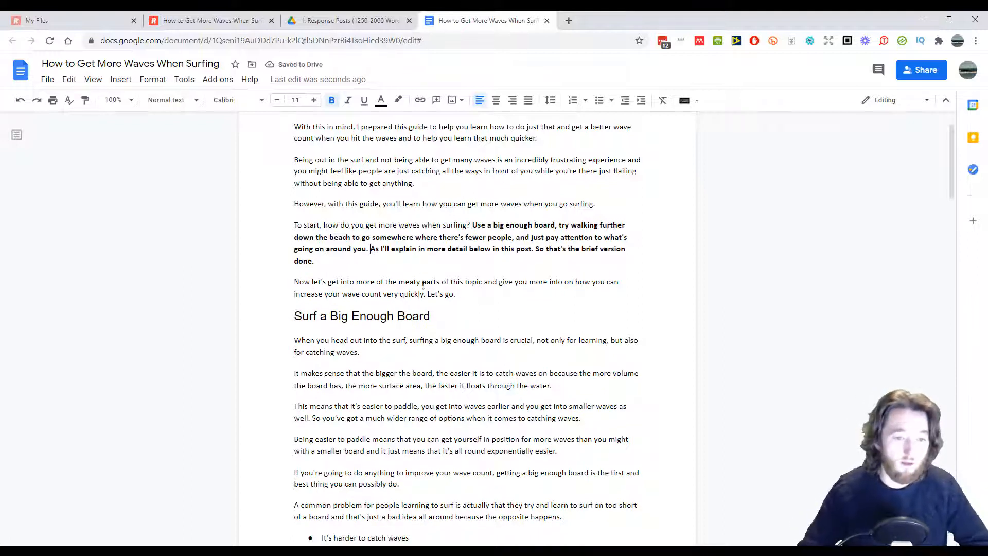
Step: Bold "easier to paddle" and "more waves" in the "Being easier to paddle" paragraph under Surf a Big Enough Board
scroll(406, 273, down, 5)
scroll(402, 307, up, 3)
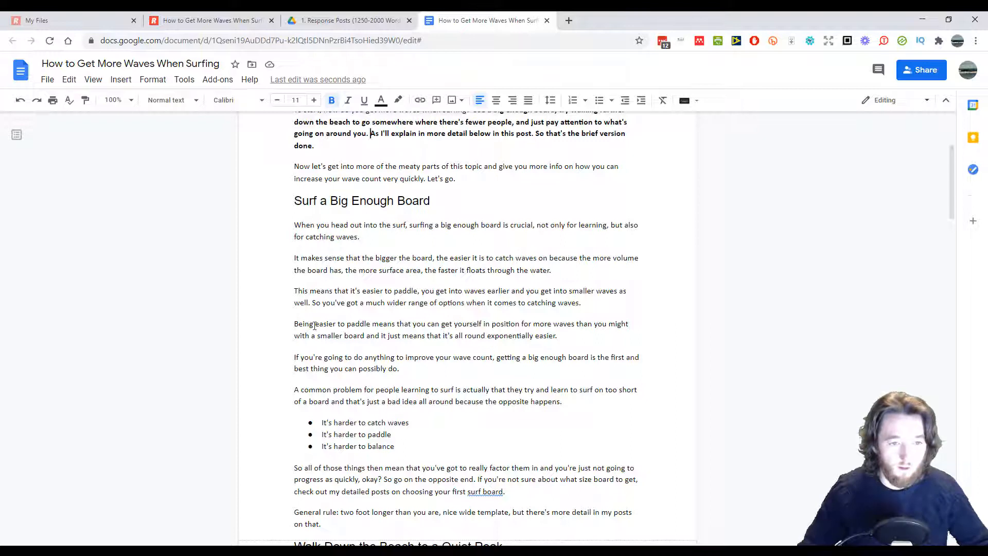
drag(314, 325, 371, 326)
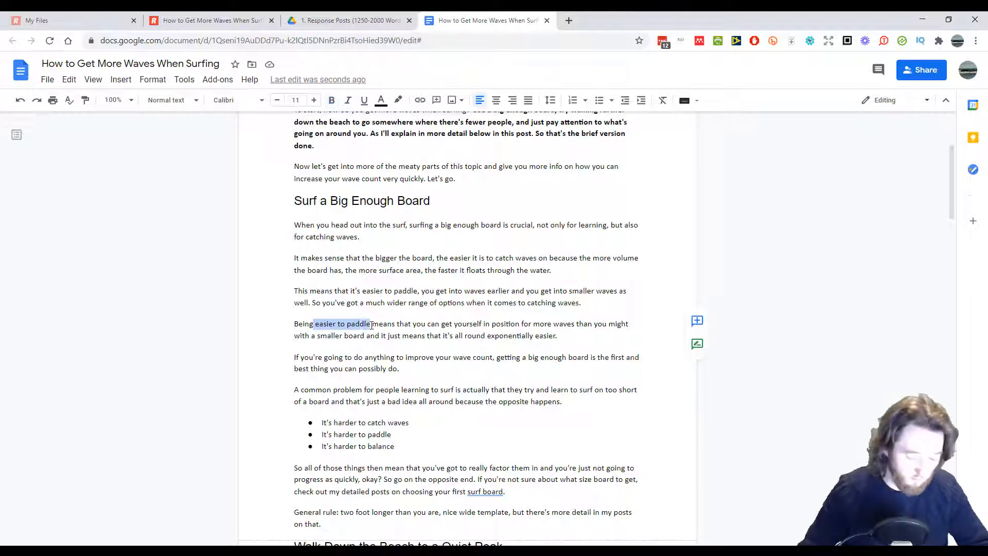
key(ctrl+b)
click(443, 326)
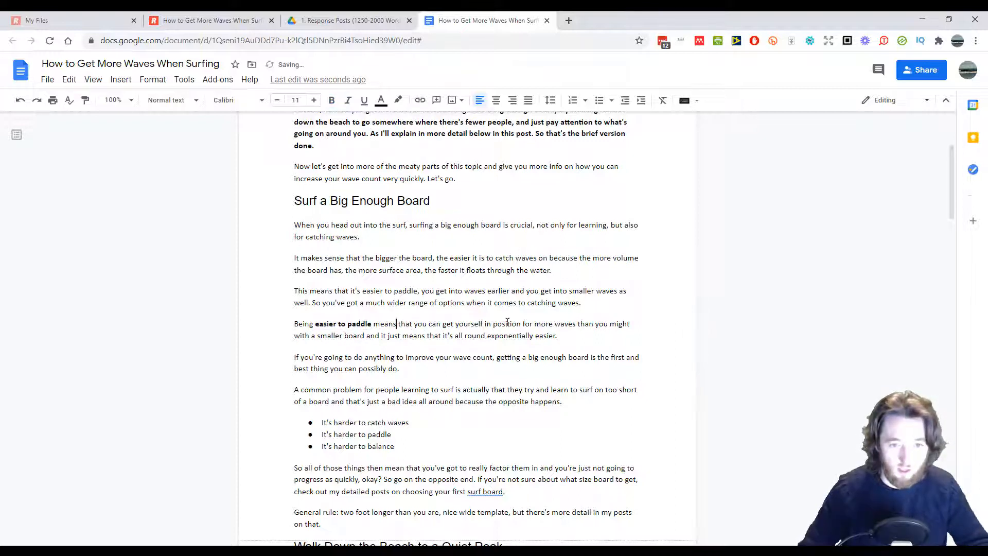
drag(536, 323, 579, 320)
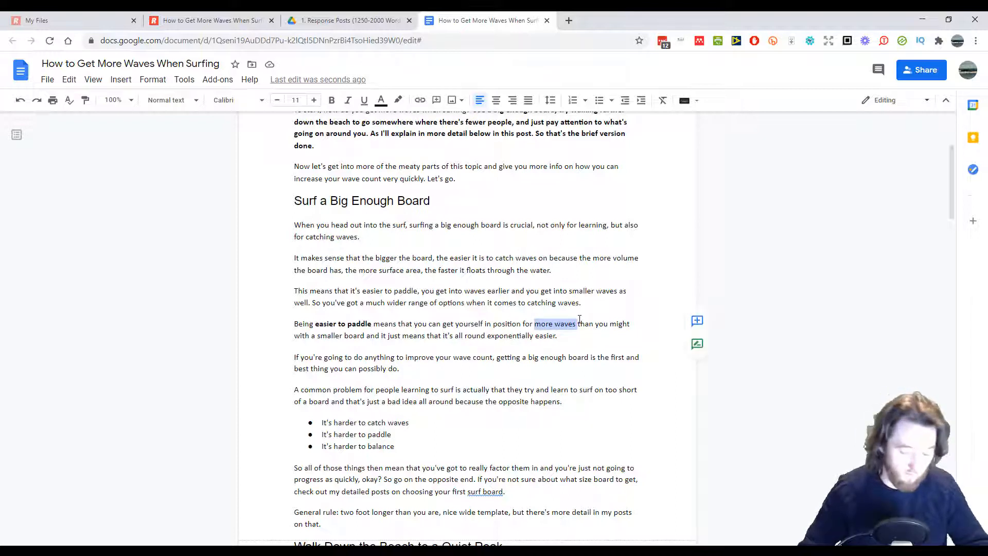
key(ctrl+b)
click(558, 336)
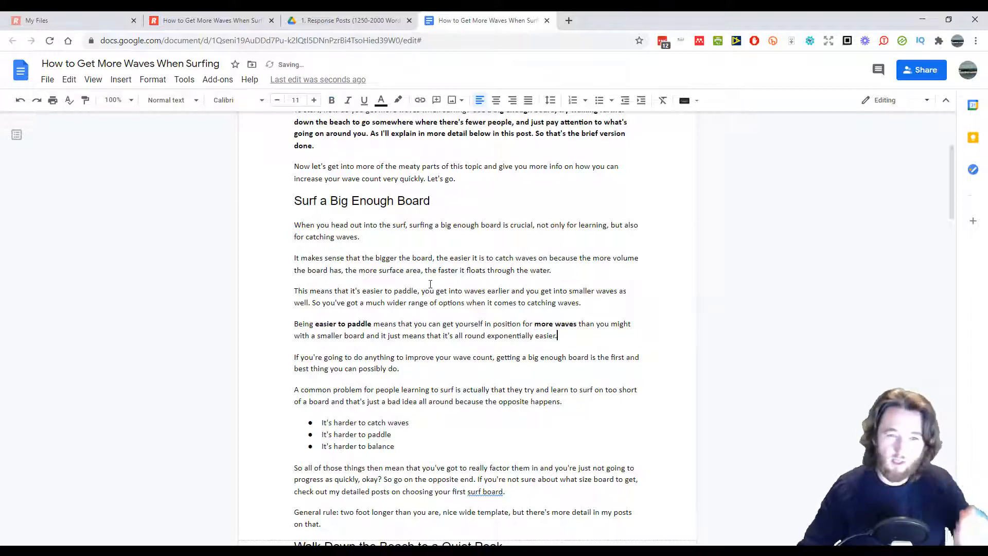
Step: Bold "surfing a big enough board is crucial" in the first paragraph under Surf a Big Enough Board
scroll(446, 280, up, 4)
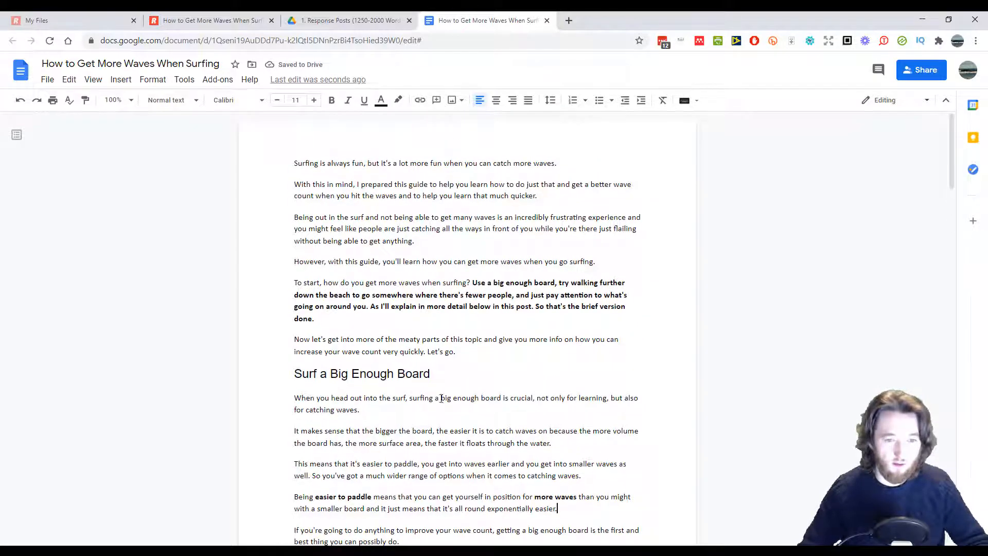
drag(410, 400, 535, 401)
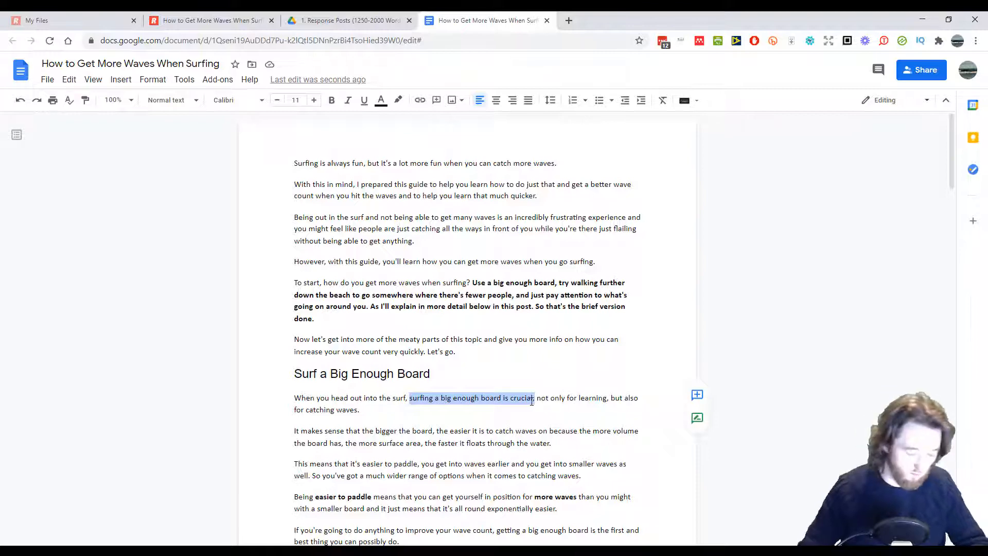
key(ctrl+b)
click(363, 410)
Step: Review the bold key phrases and section layout from Walk Down the Beach to a Quiet Peak through Related Questions
scroll(447, 304, down, 10)
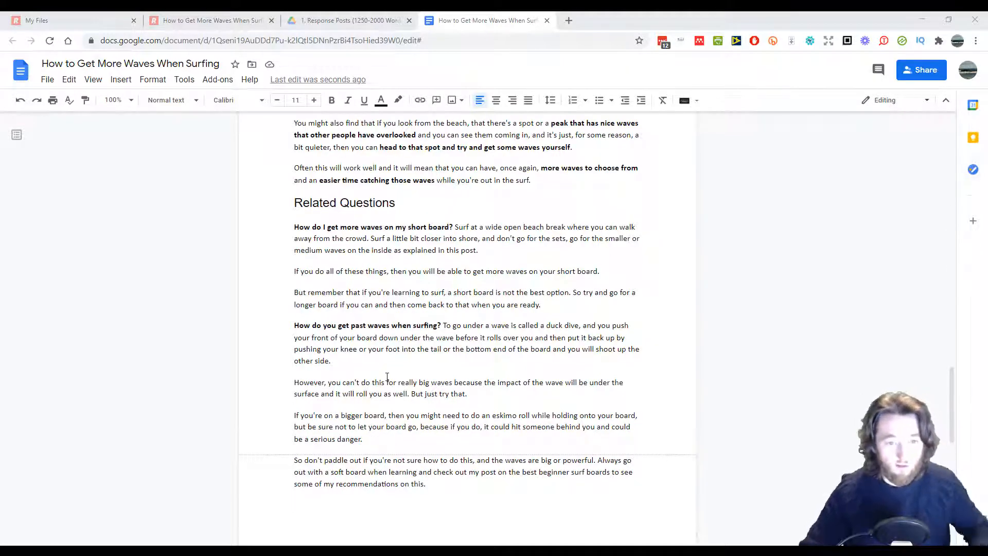
scroll(387, 376, up, 15)
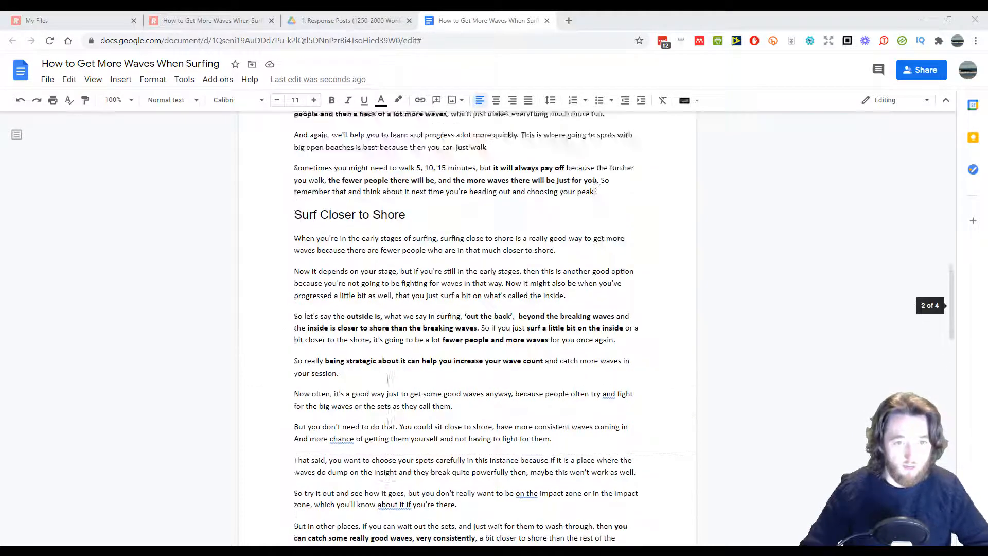
scroll(387, 378, up, 4)
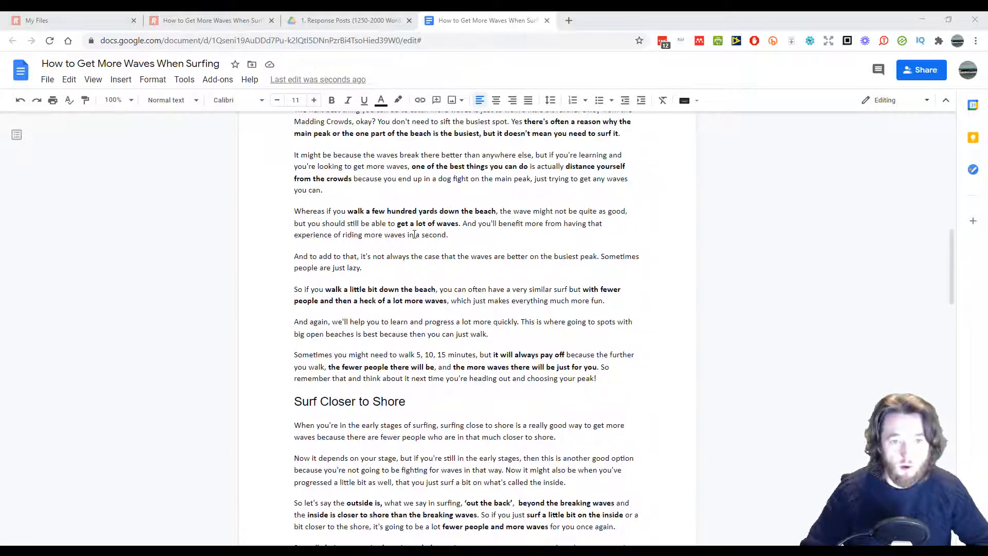
scroll(414, 234, up, 2)
scroll(414, 234, up, 2)
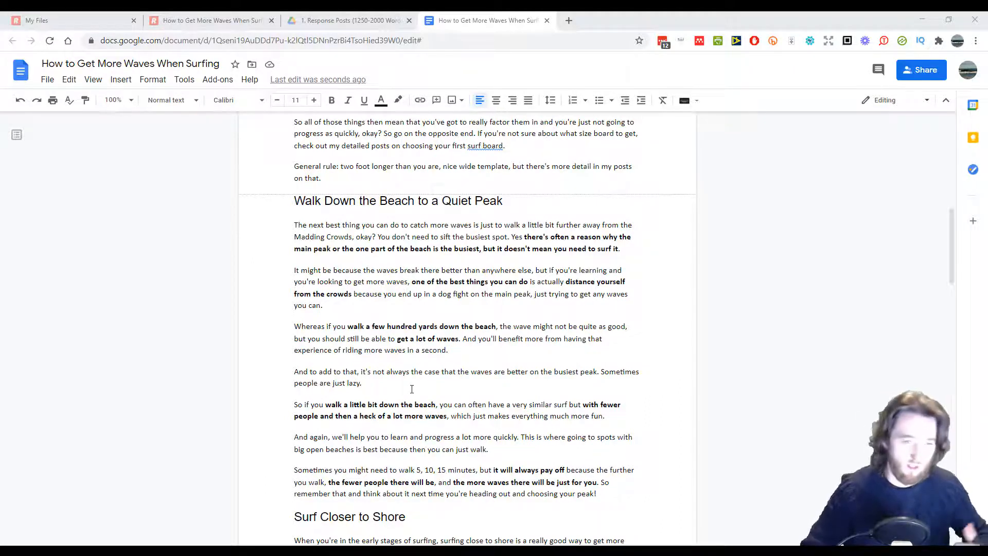
scroll(474, 407, down, 3)
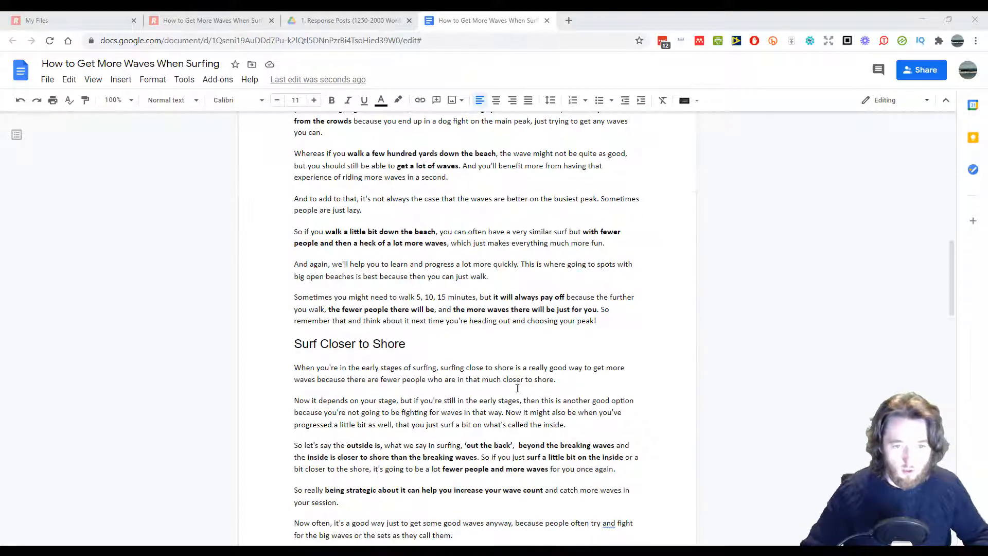
scroll(509, 301, down, 4)
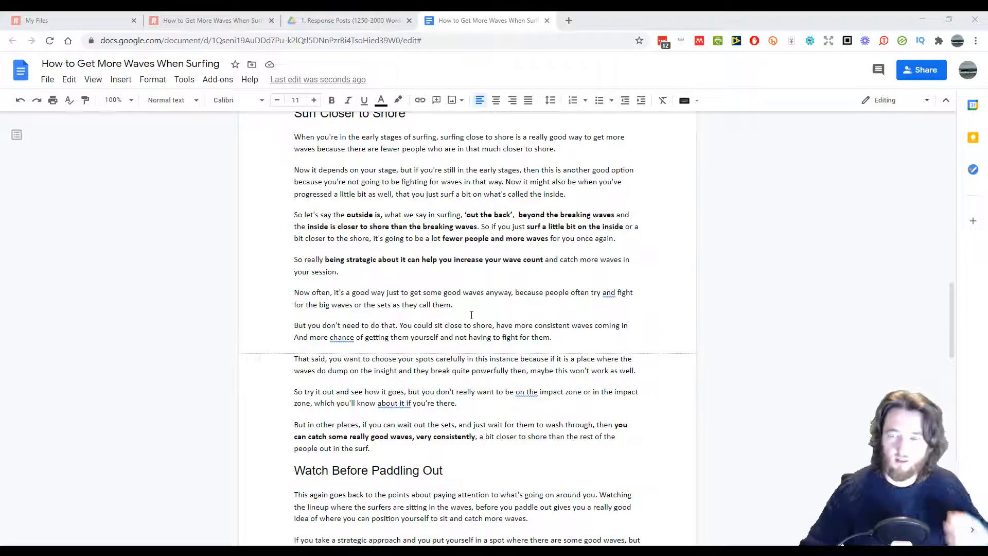
scroll(471, 315, down, 3)
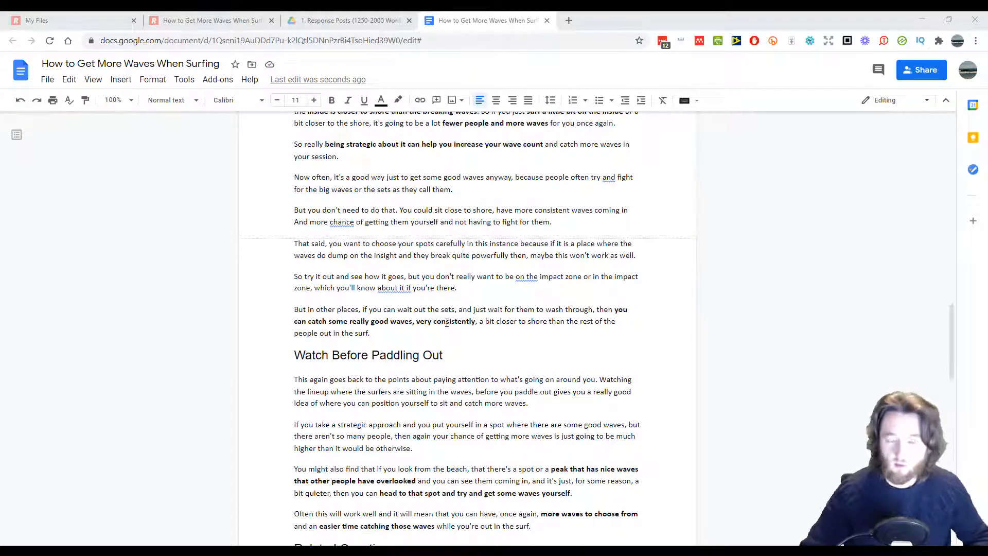
scroll(449, 320, down, 3)
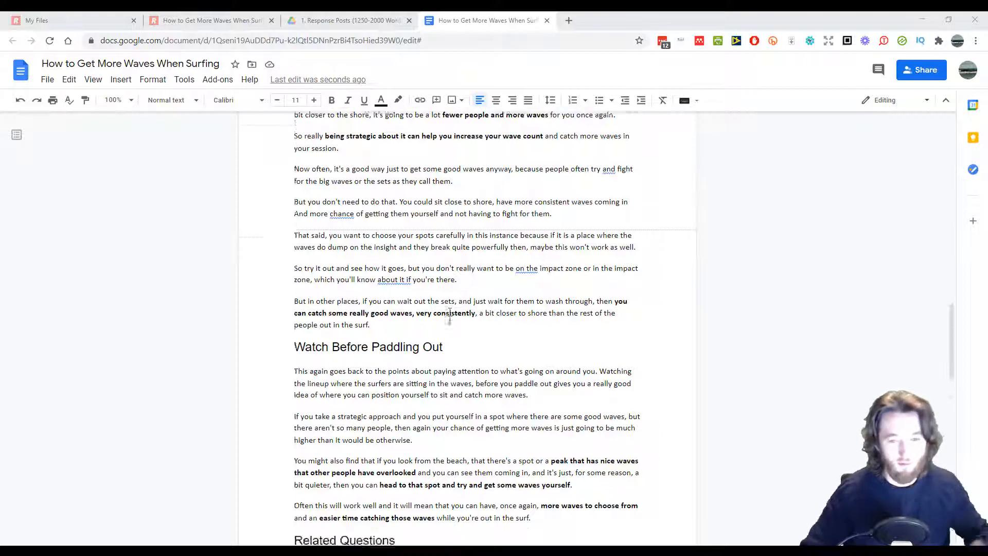
scroll(463, 323, down, 3)
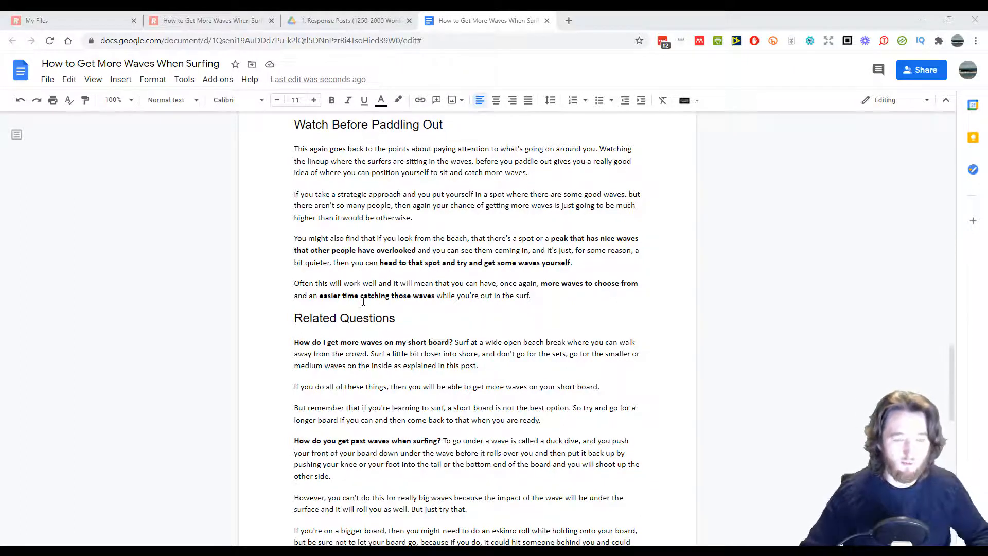
scroll(415, 330, down, 3)
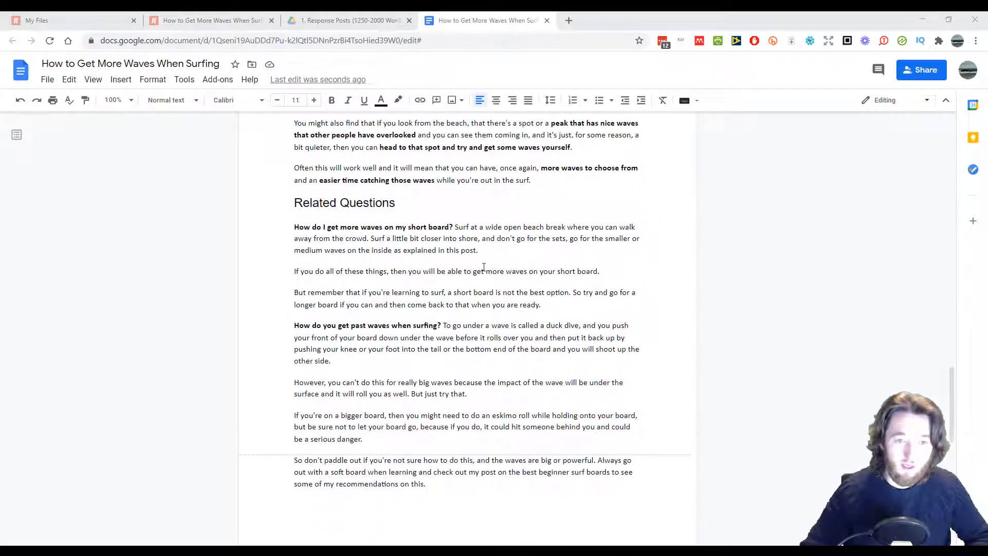
Step: Check the word and character counts of the "How do I get more waves on my short board?" paragraph
drag(488, 260, 292, 228)
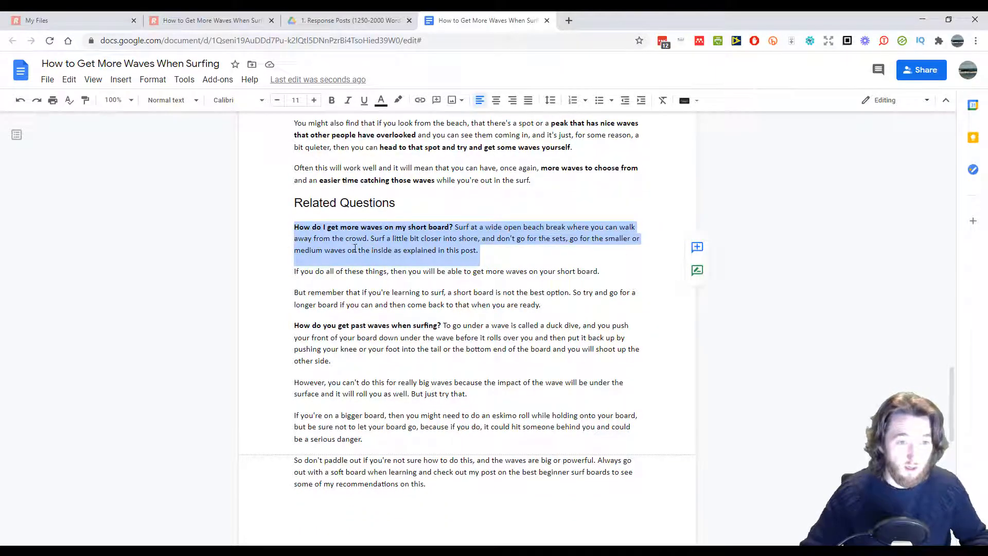
click(184, 79)
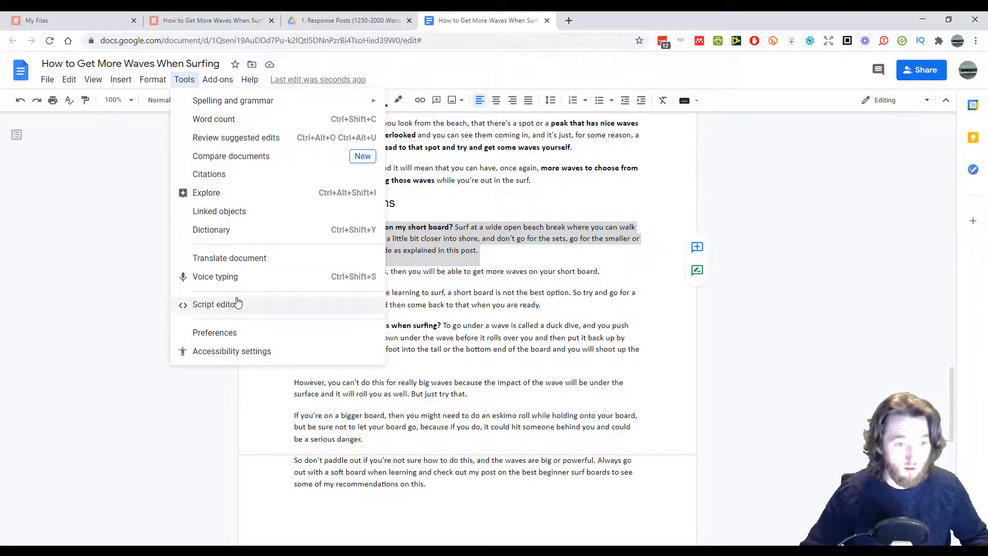
click(207, 123)
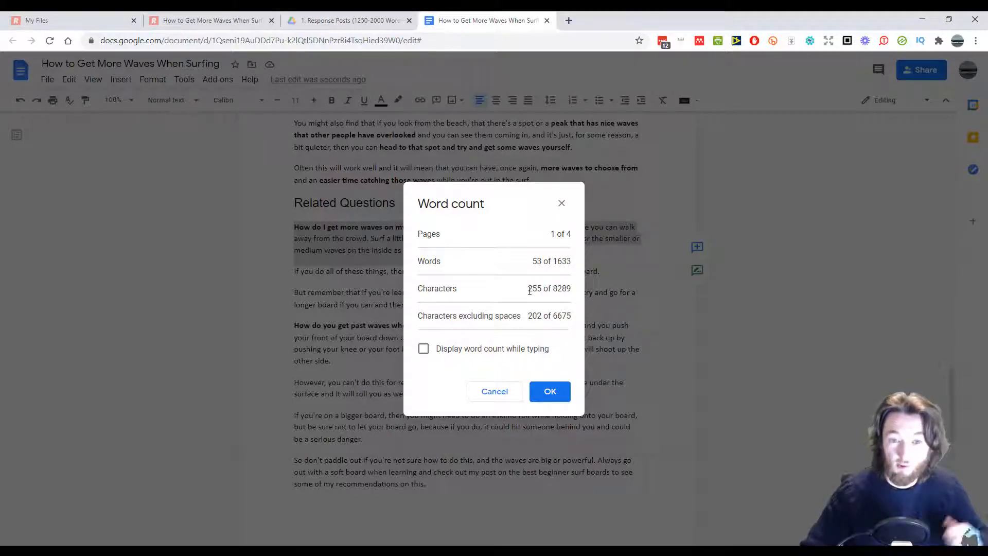
drag(530, 291, 560, 295)
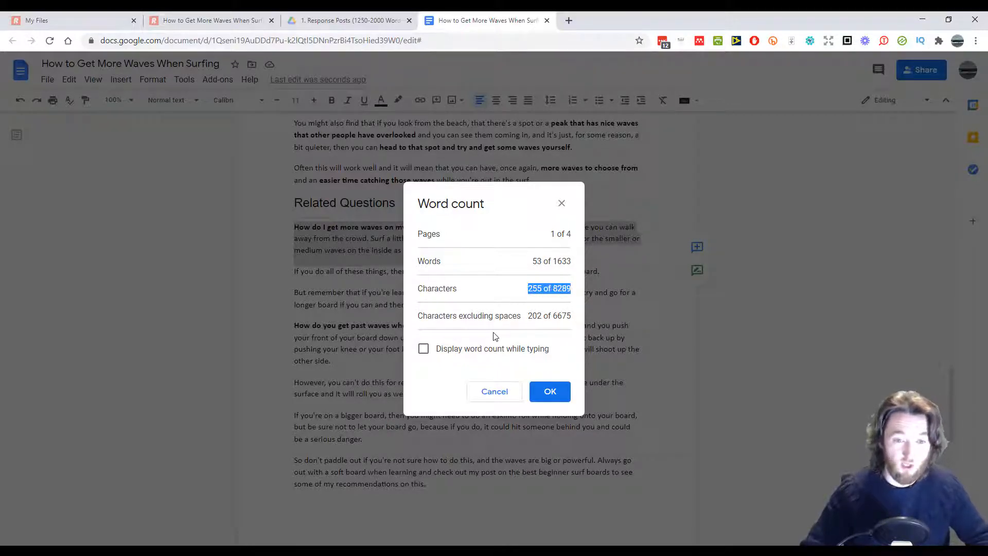
click(551, 394)
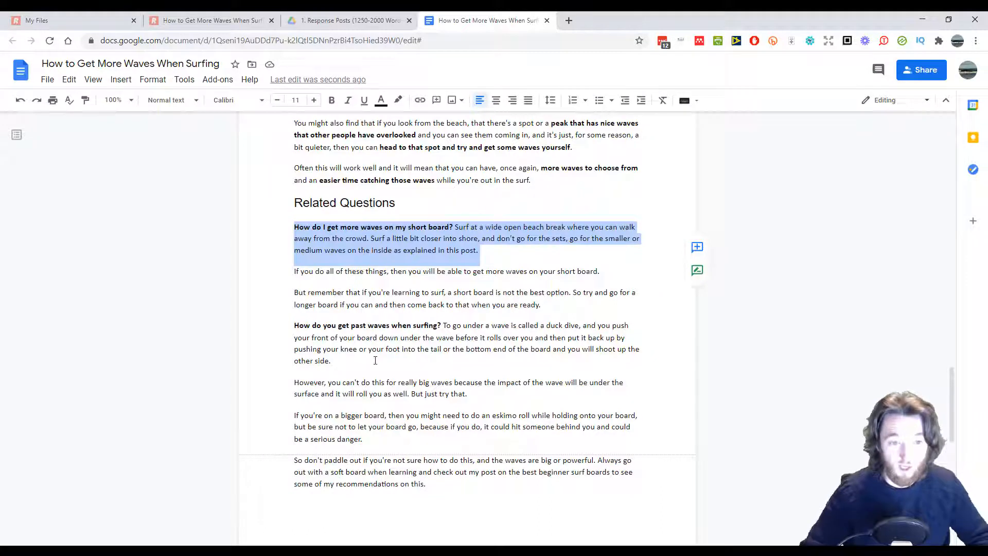
Step: Check the word count of the "How do you get past waves when surfing?" paragraph and enable displaying the word count while typing
drag(335, 362, 288, 325)
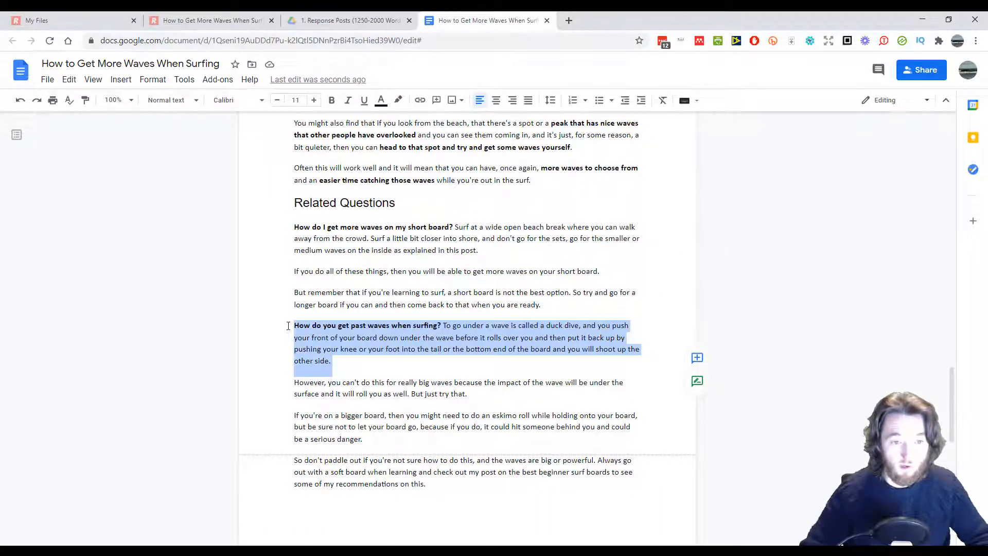
click(184, 79)
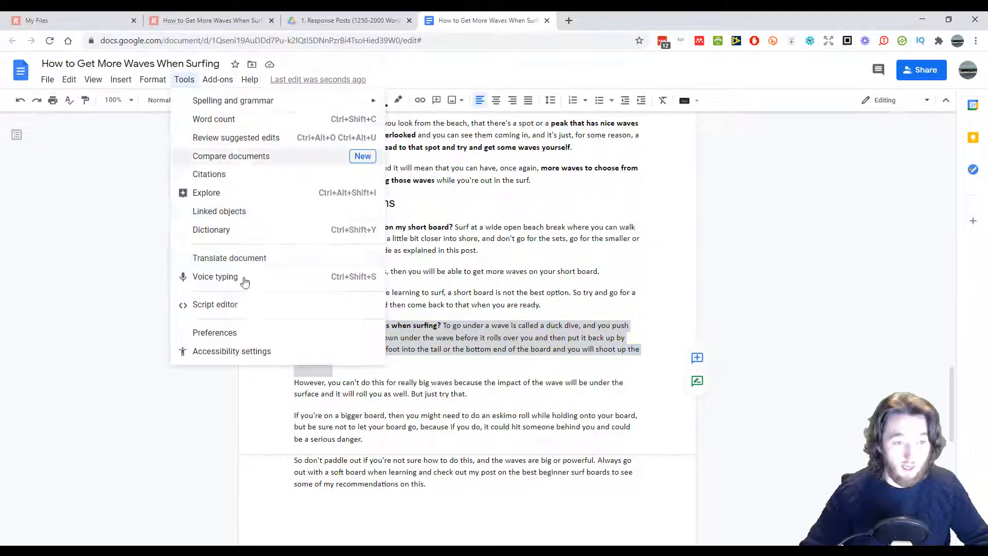
click(234, 120)
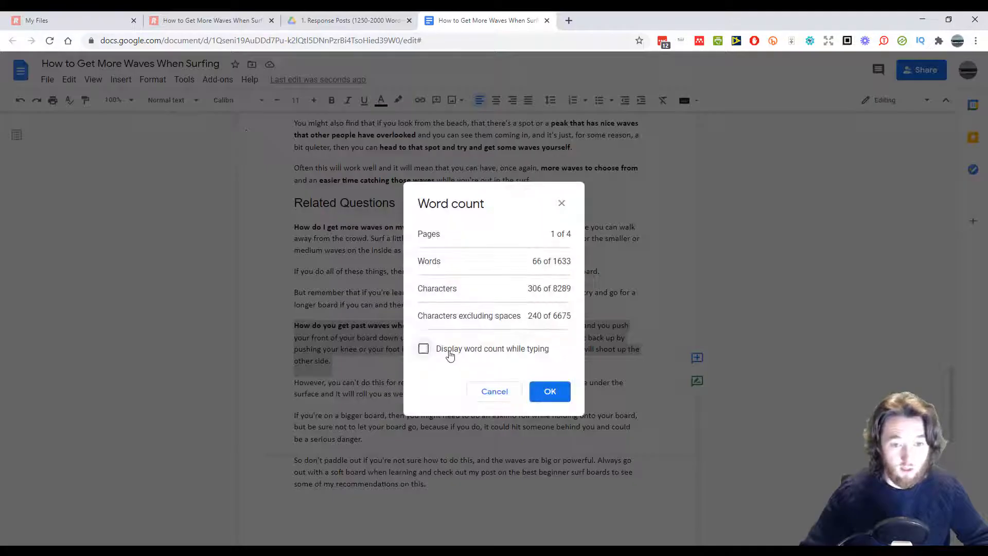
click(446, 350)
click(548, 392)
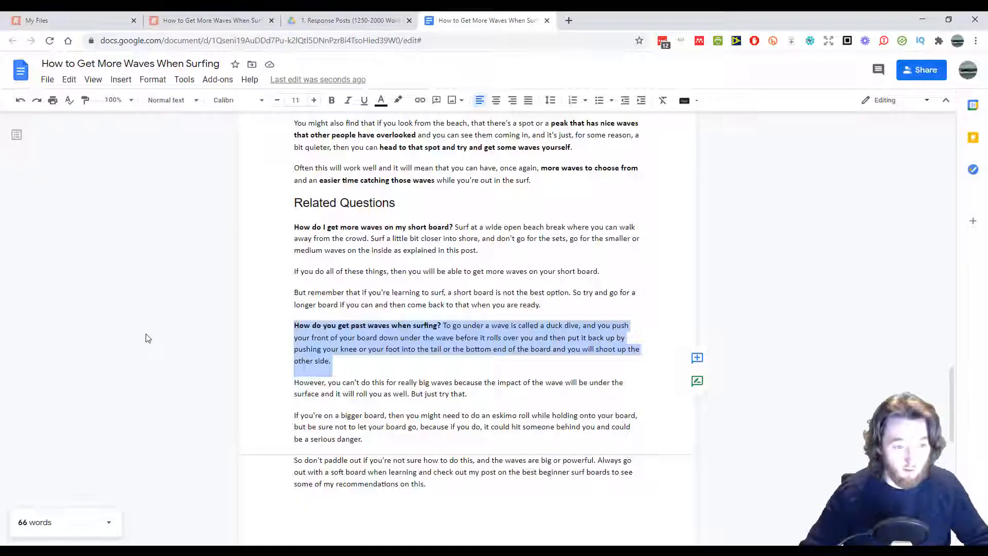
Step: Check the detailed counts of the "How do you get past waves" paragraph and remove "or the bottom end" after "the tail"
click(327, 337)
drag(346, 364, 294, 325)
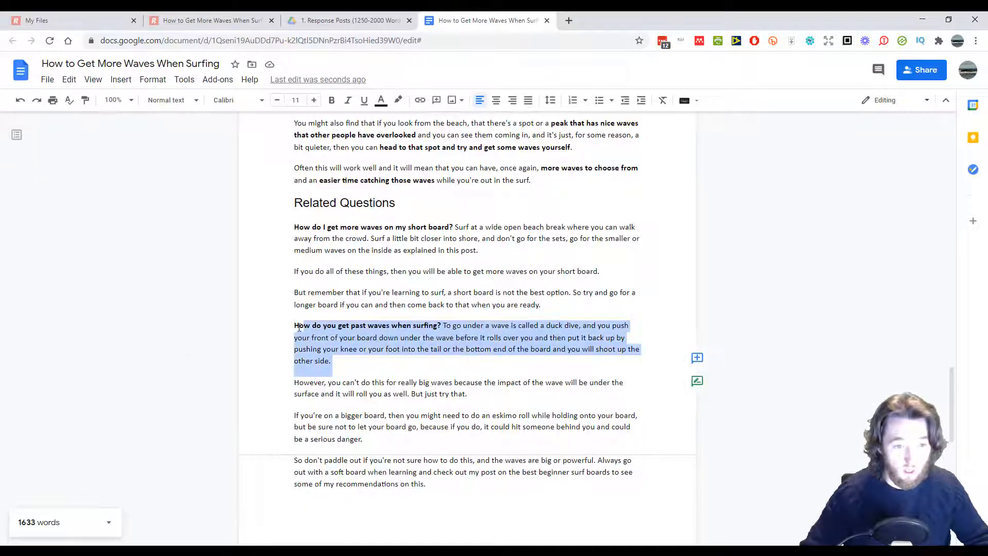
click(51, 526)
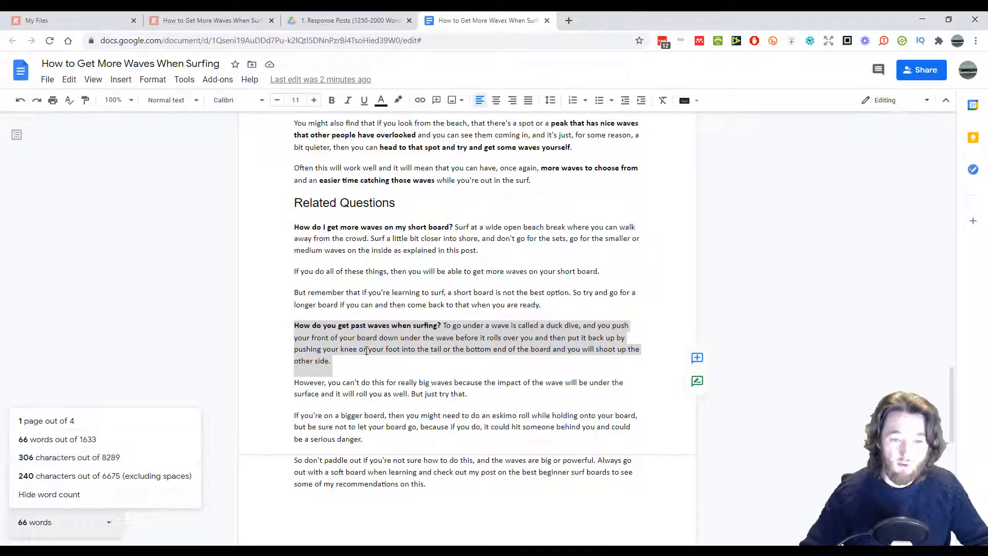
click(423, 338)
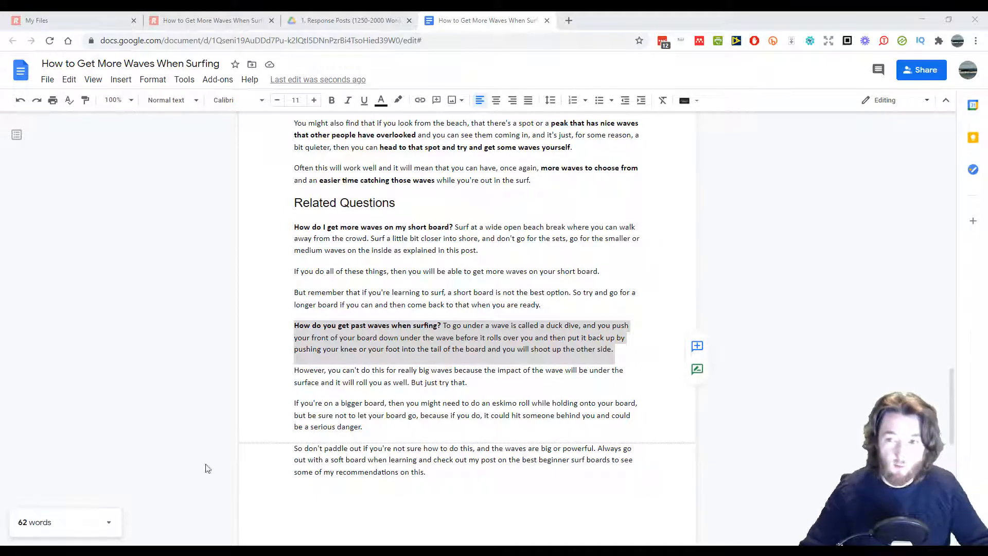
Step: Check the detailed word and character counts of the "How do you get past waves when surfing?" paragraph
click(64, 528)
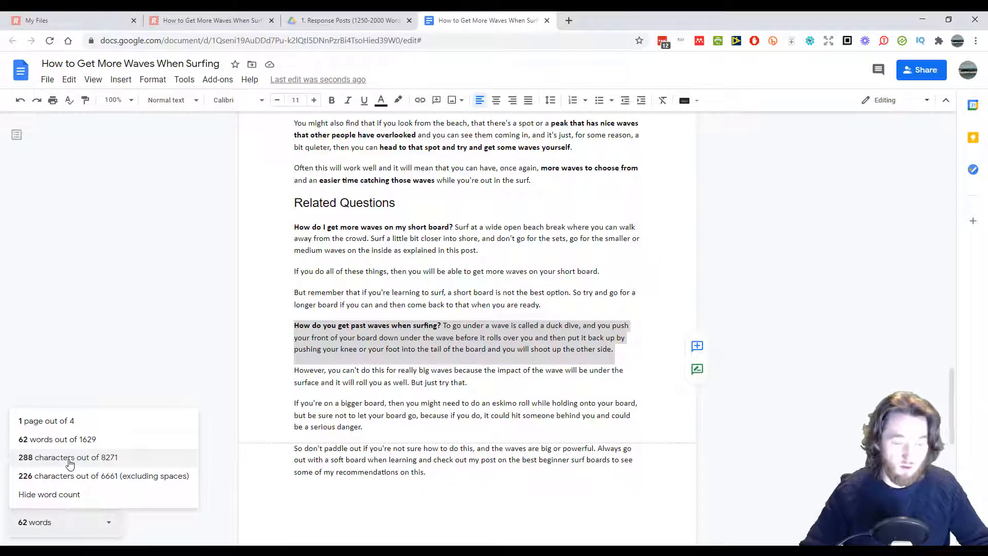
click(386, 341)
click(387, 341)
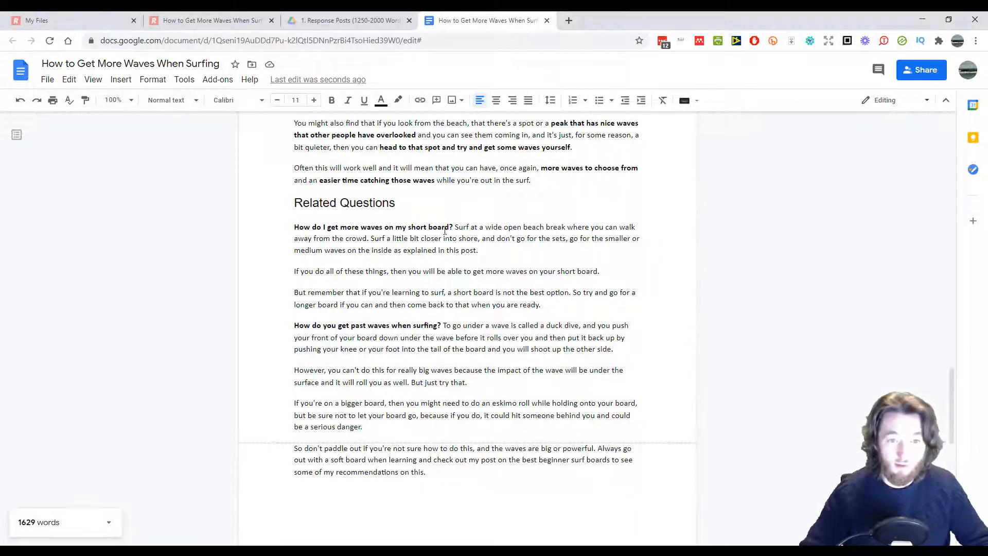
Step: Try numbered-list formatting on the "How do you get past waves when surfing?" paragraph and remove it again
scroll(434, 303, up, 12)
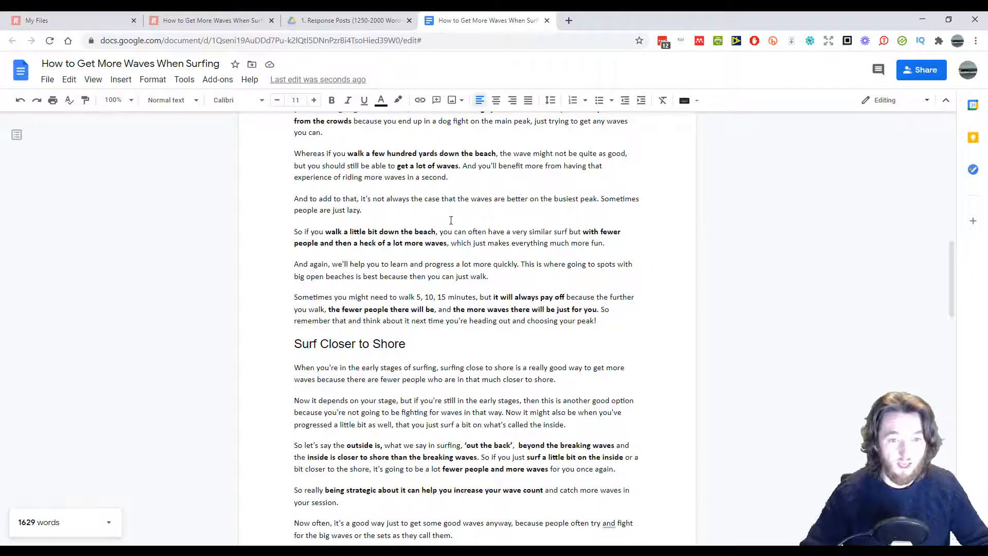
scroll(420, 216, up, 3)
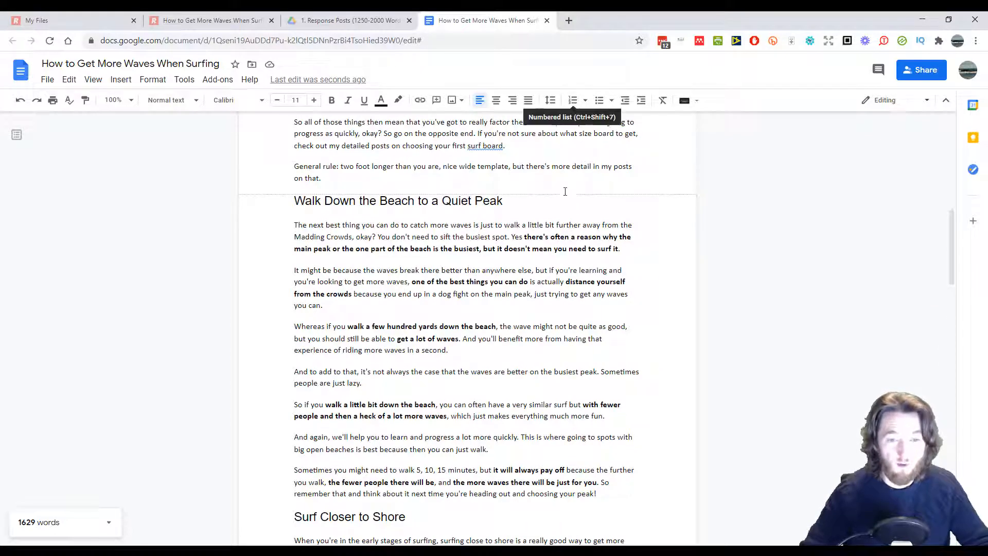
scroll(445, 259, up, 3)
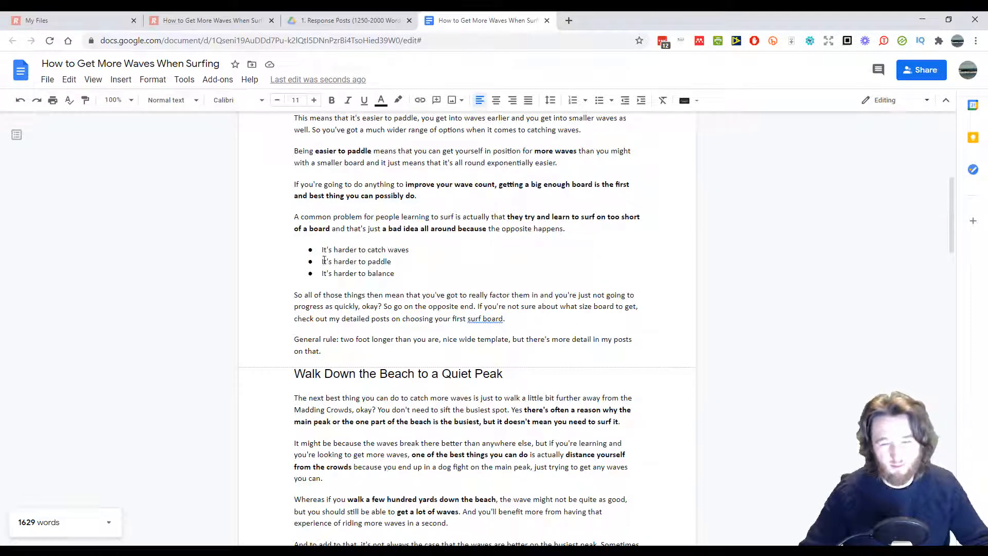
scroll(494, 264, up, 2)
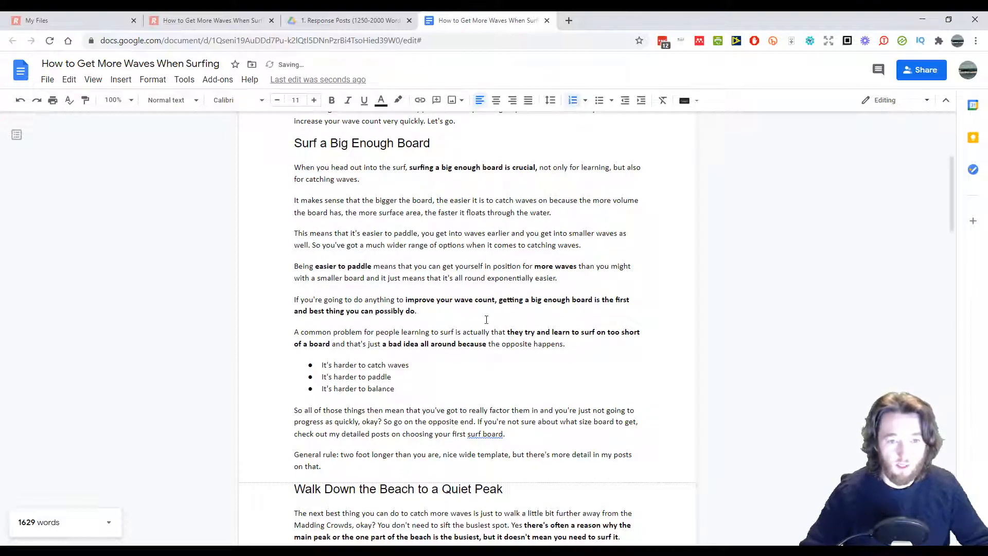
scroll(485, 320, down, 20)
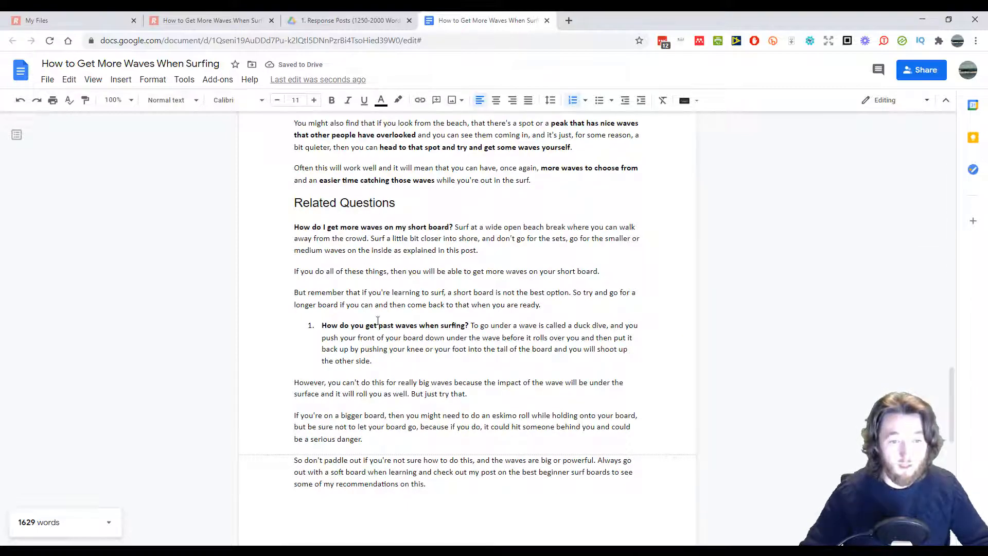
key(ctrl+shift+7)
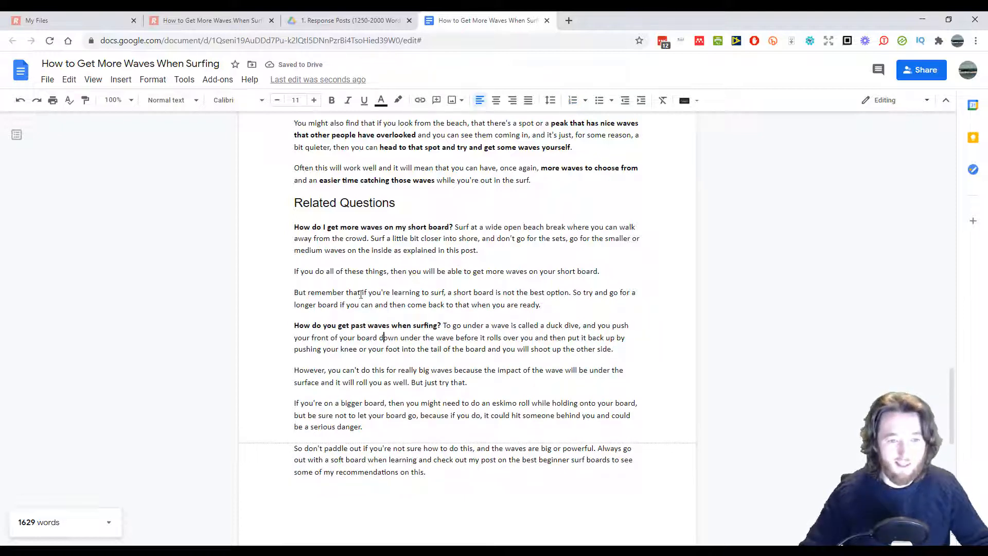
Step: Select and copy the entire article text, keeping the full stop at the end of the last sentence
key(ctrl+a)
click(348, 462)
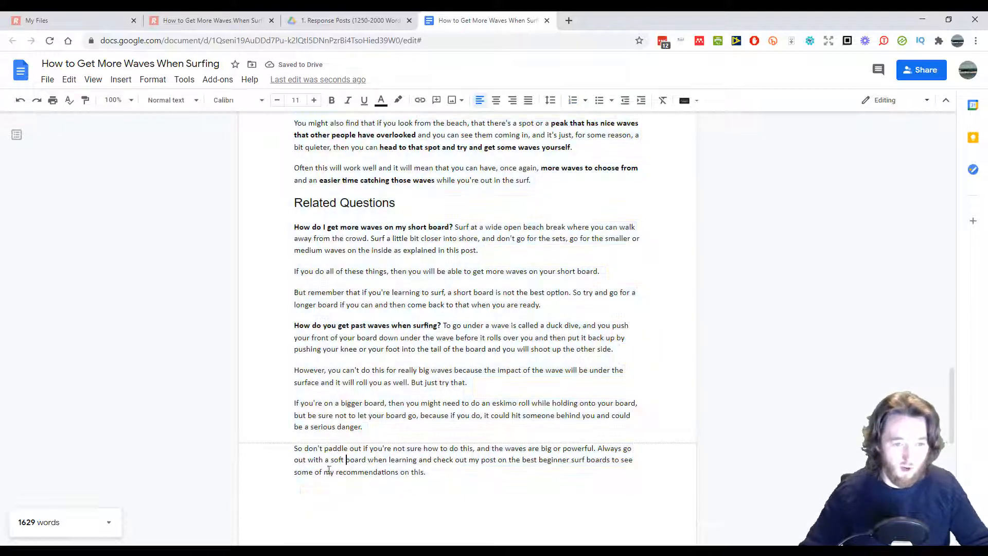
click(312, 493)
double_click(442, 478)
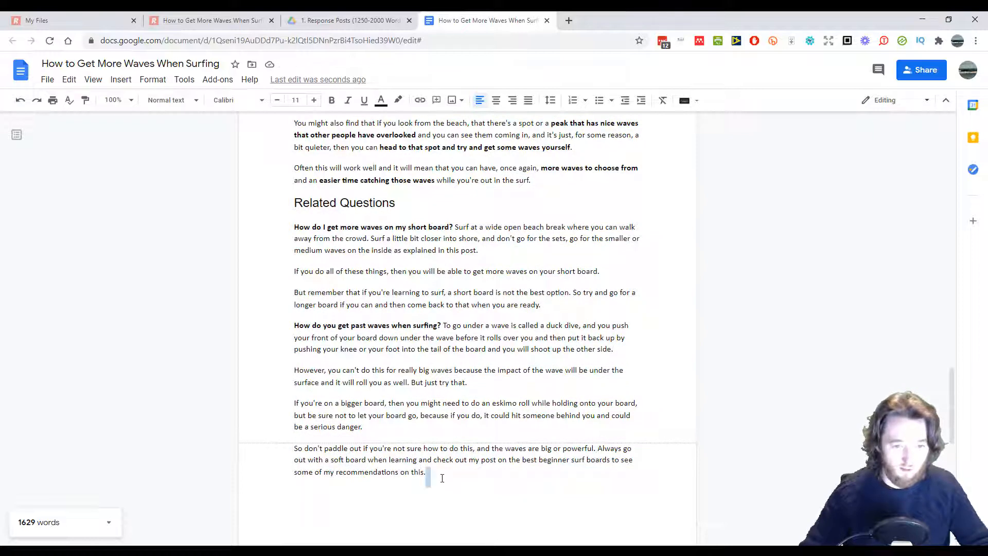
double_click(337, 498)
key(BackSpace)
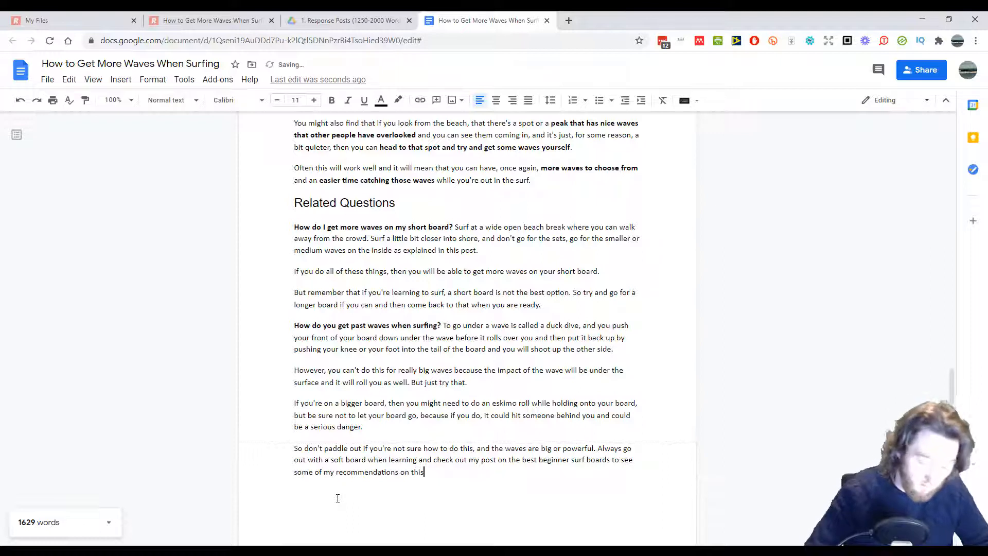
key(ctrl+a)
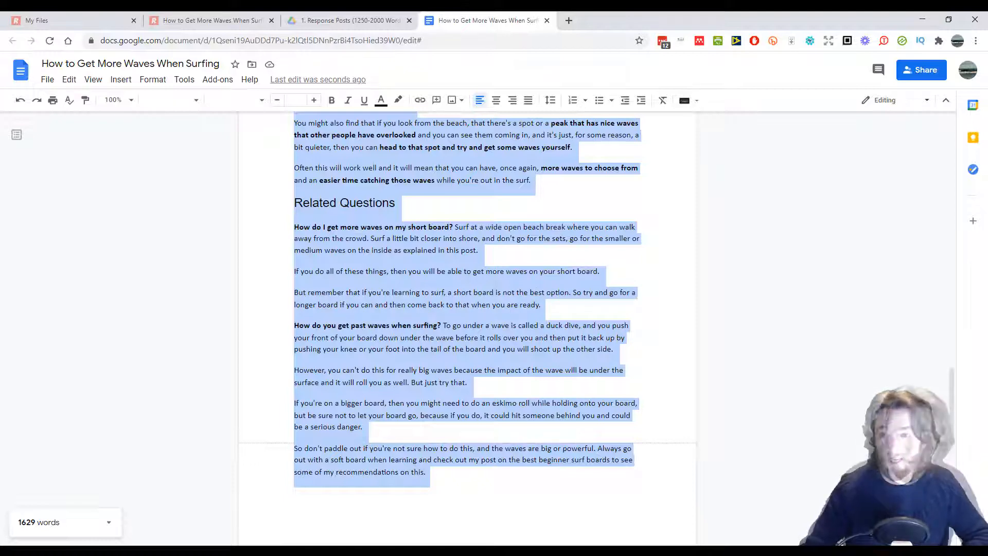
Step: Open surflearner.com/wp-admin/ in a new browser tab and log in to WordPress with Remember Me enabled
click(569, 20)
text(surflearner.com/wp-admin/)
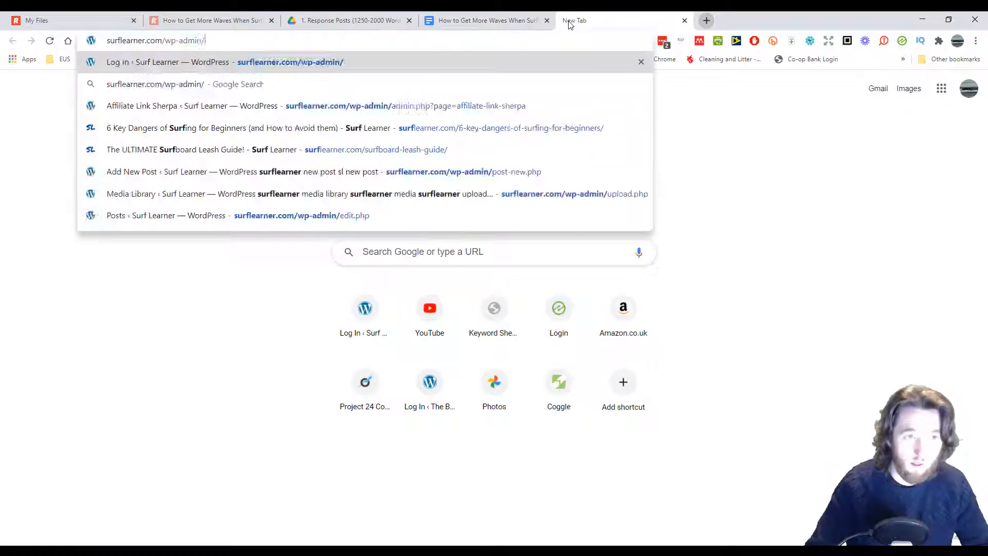
key(Return)
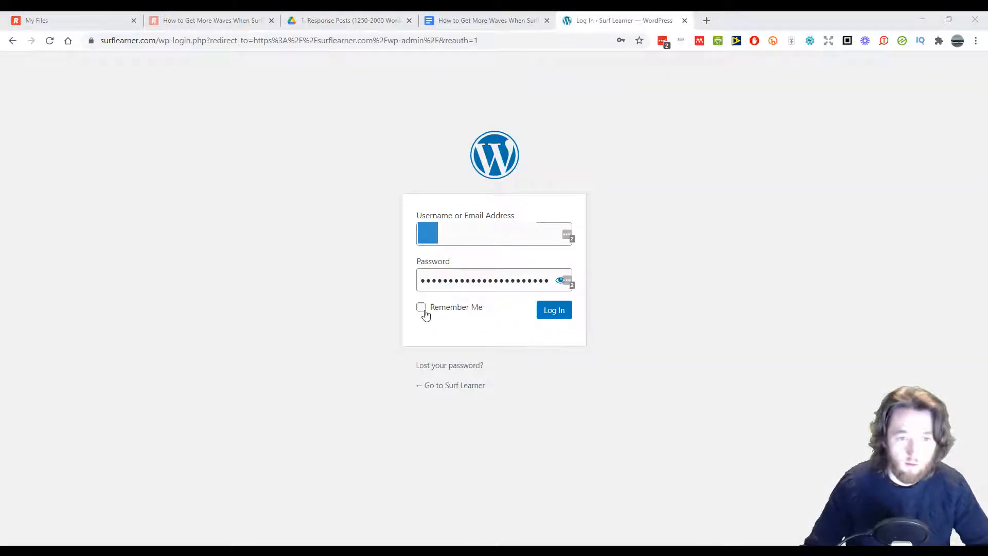
click(421, 307)
click(552, 312)
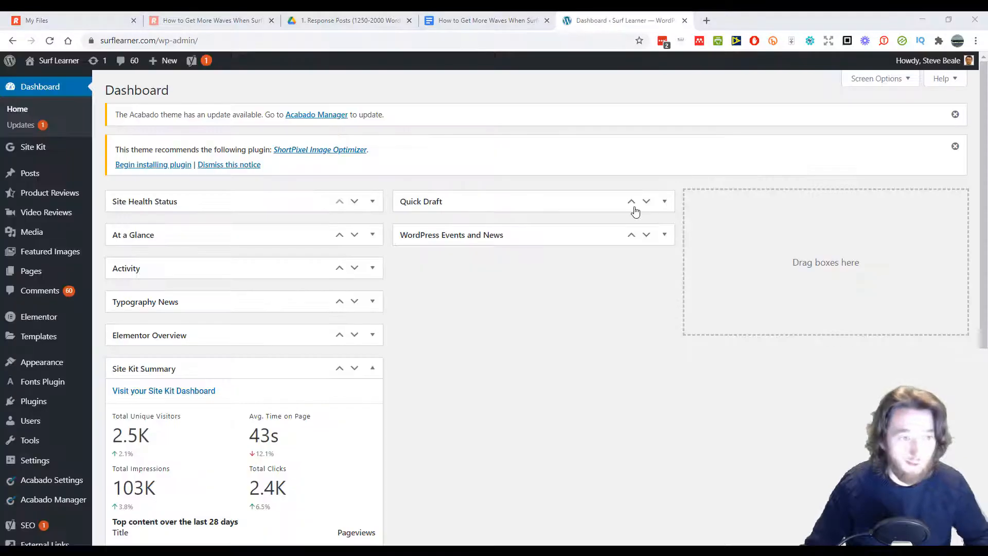
Step: Create a new WordPress post and paste the copied article into its body
mouse_move(28, 177)
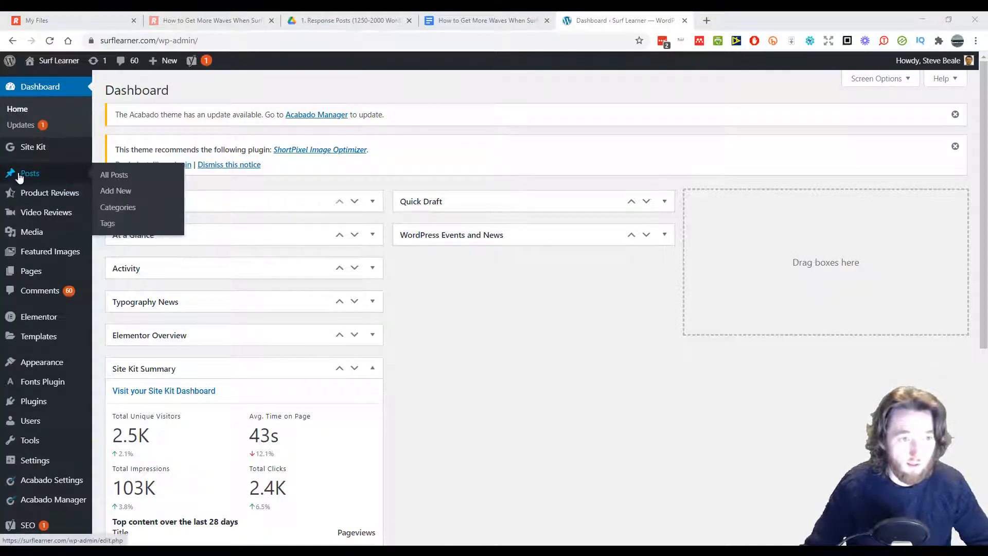
click(118, 192)
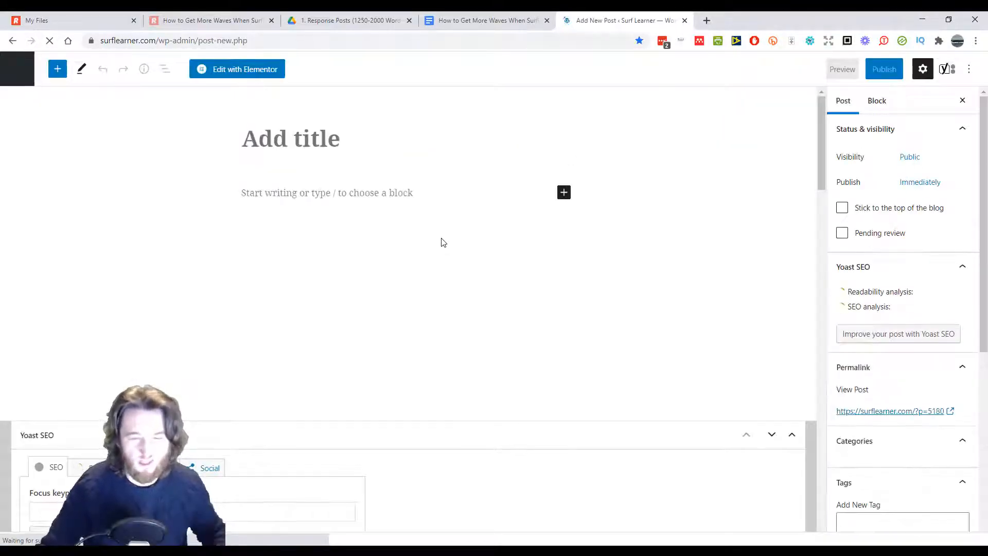
click(251, 192)
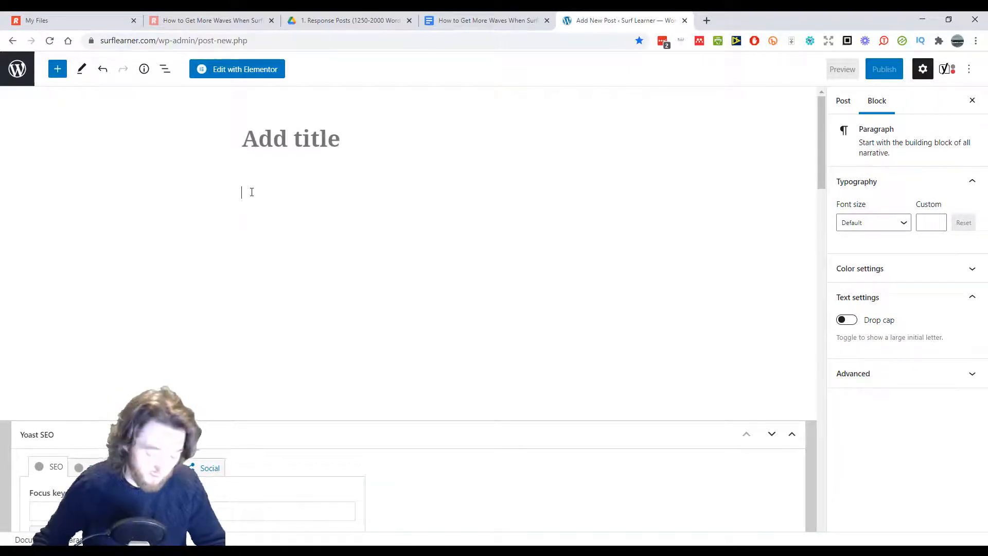
key(ctrl+v)
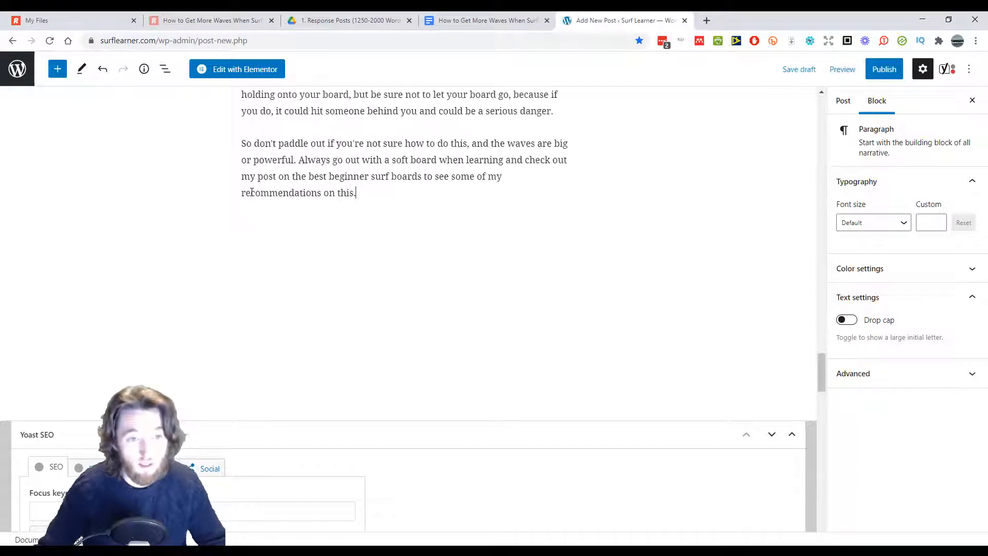
Step: Review the pasted article's headings, bold phrases and paragraph spacing from the end back to the introduction
scroll(549, 277, up, 5)
scroll(505, 291, up, 6)
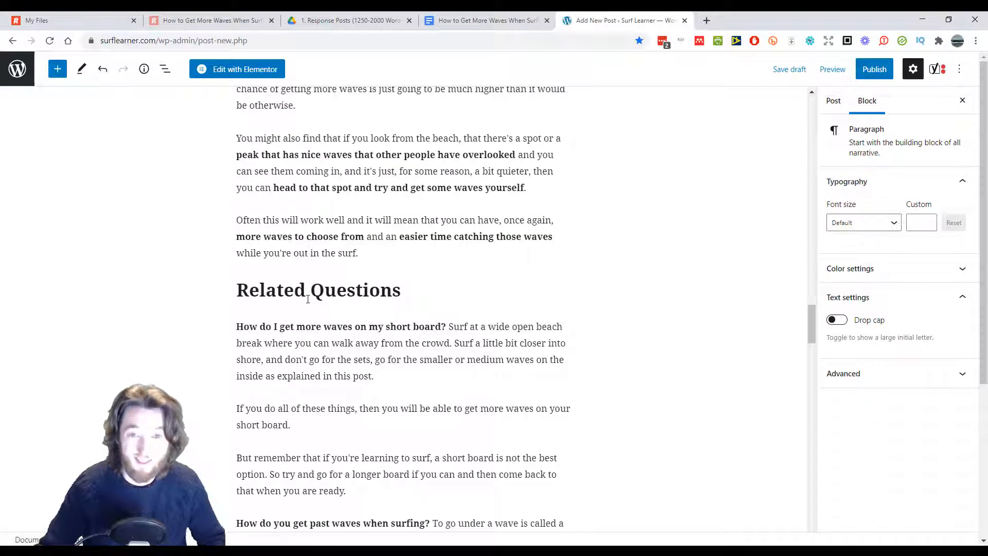
scroll(314, 300, up, 5)
click(337, 300)
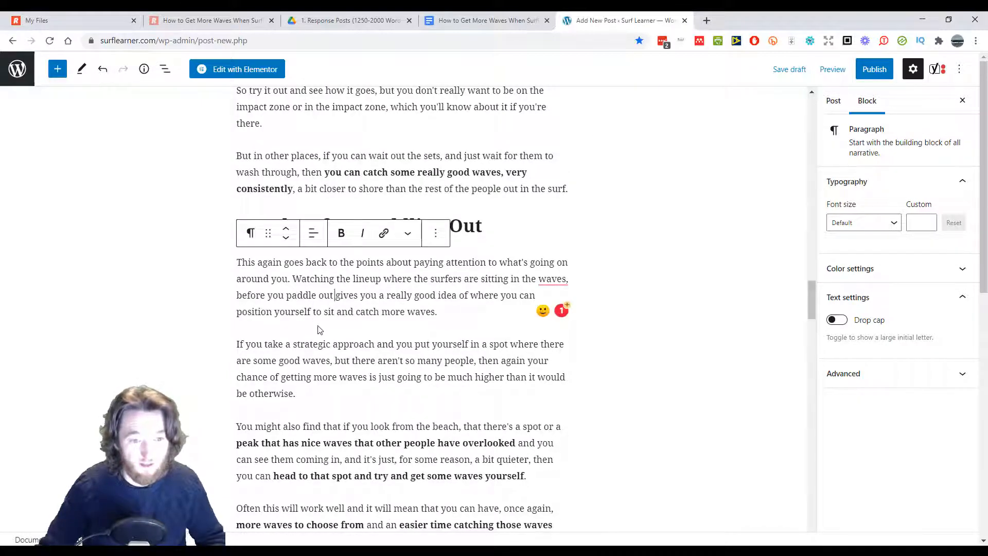
scroll(321, 330, up, 9)
scroll(321, 330, up, 15)
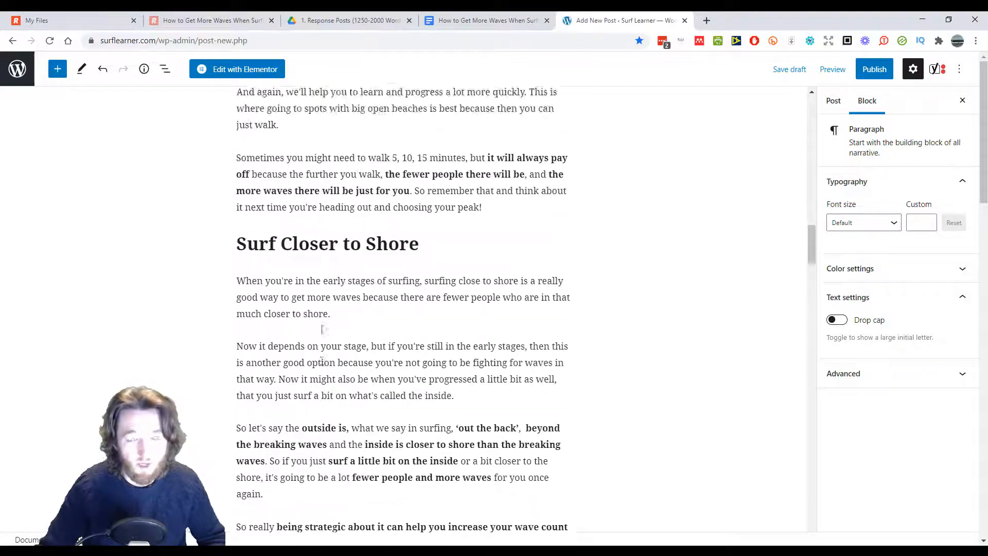
scroll(325, 332, up, 20)
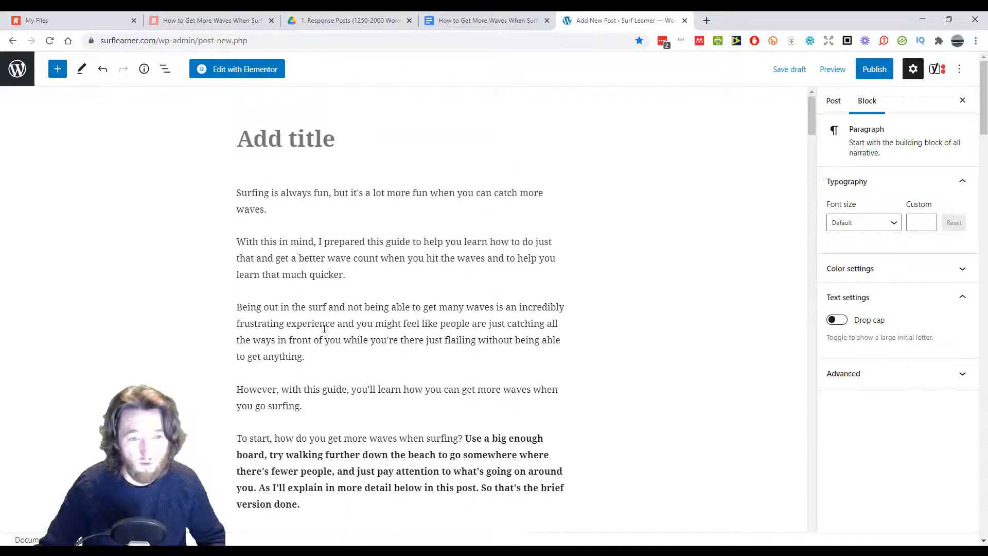
Step: Copy the Google Docs document name into the WordPress post title and make it "How to Get More Waves When Surfing!"
click(463, 21)
click(194, 64)
key(ctrl+c)
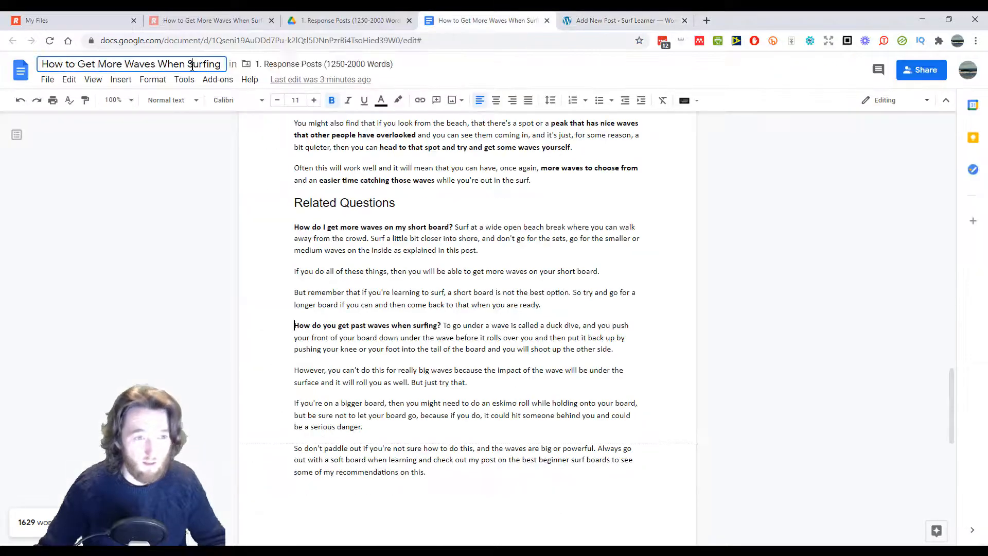
click(602, 21)
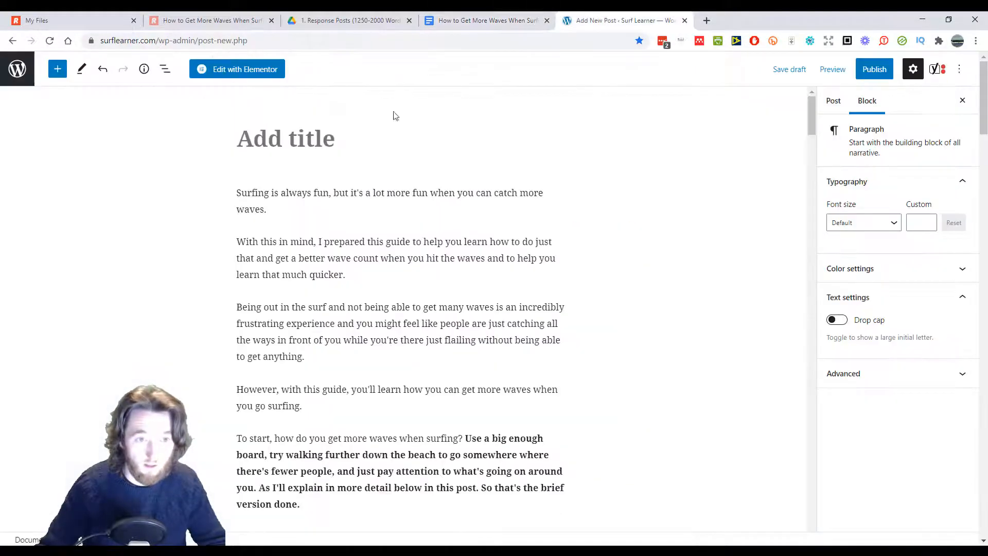
click(306, 140)
key(ctrl+v)
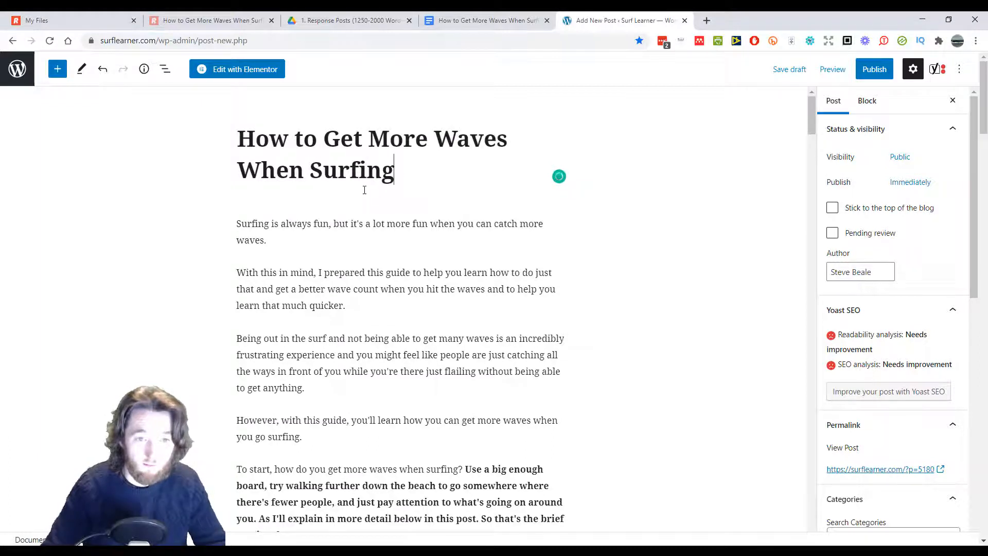
text(!)
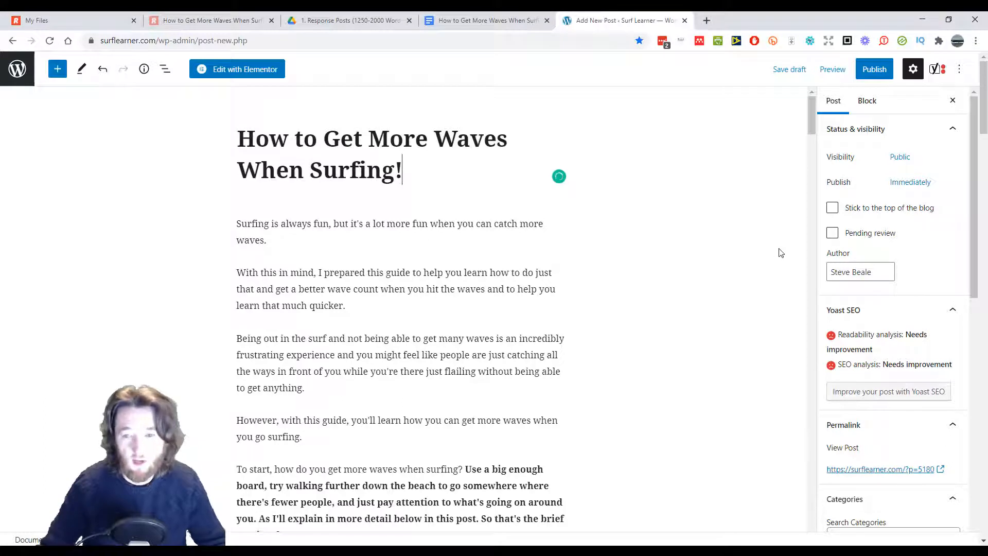
Step: Remove the Uncategorized category in the post's settings and look through the other available categories
scroll(854, 375, down, 5)
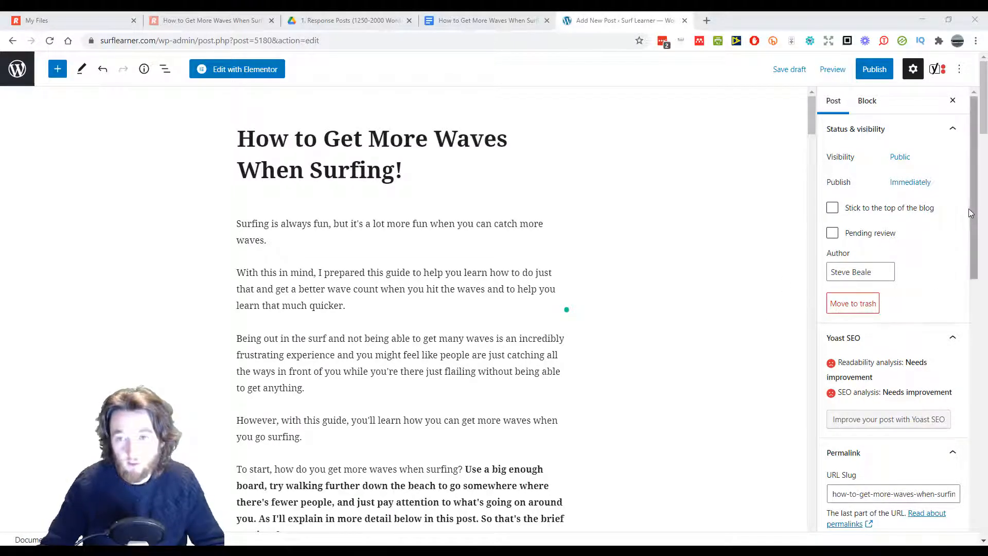
mouse_move(973, 229)
mouse_down()
mouse_move(973, 422)
mouse_move(973, 229)
mouse_up()
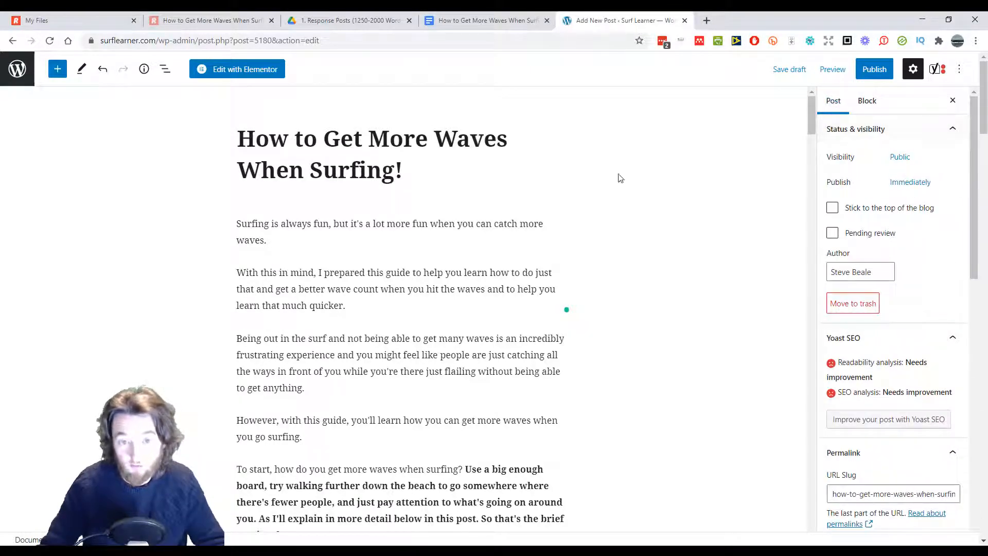
click(466, 340)
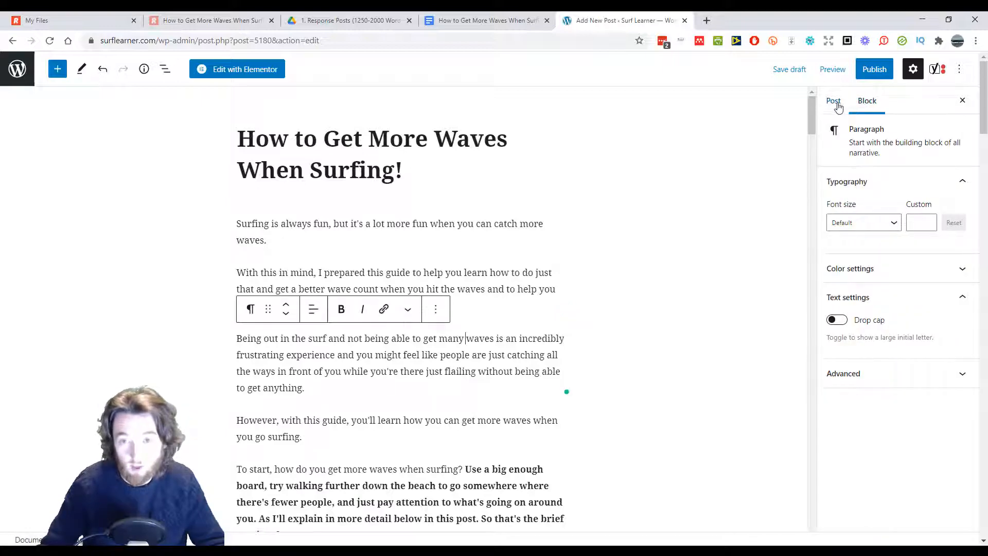
click(837, 105)
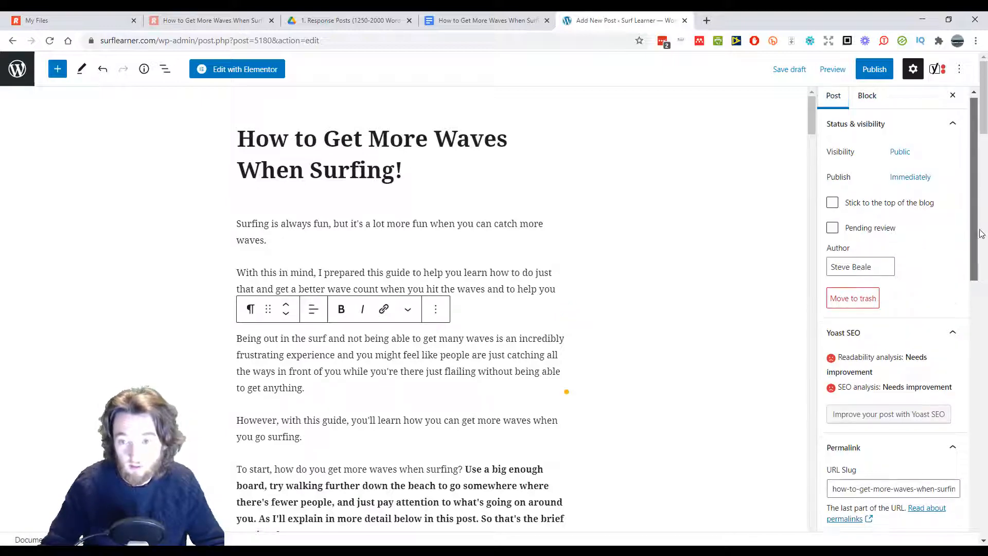
scroll(880, 203, down, 10)
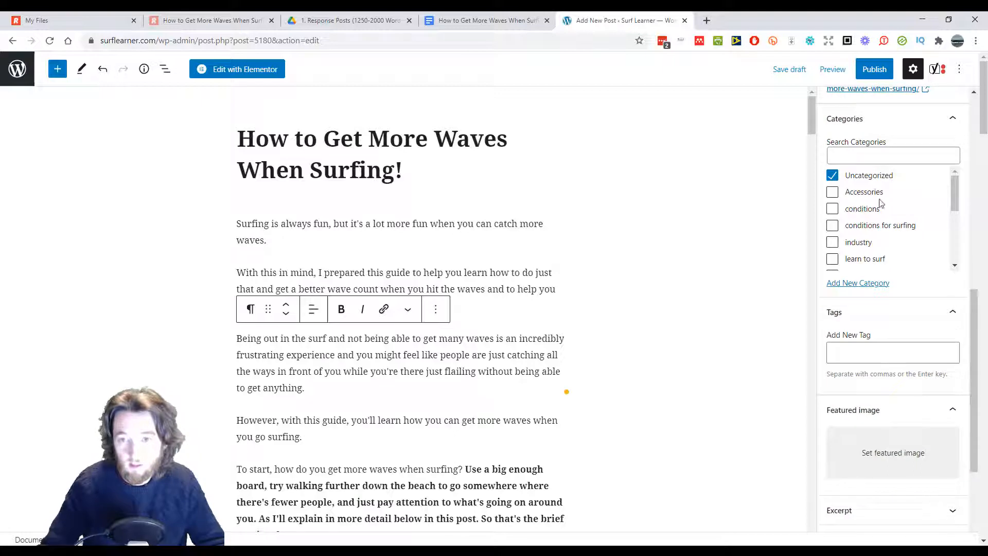
click(832, 175)
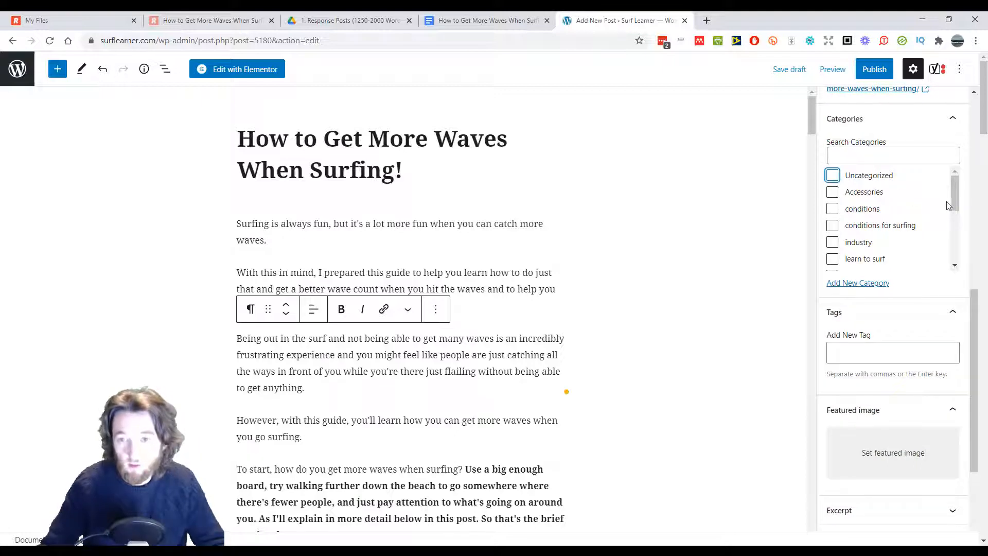
scroll(955, 206, down, 1)
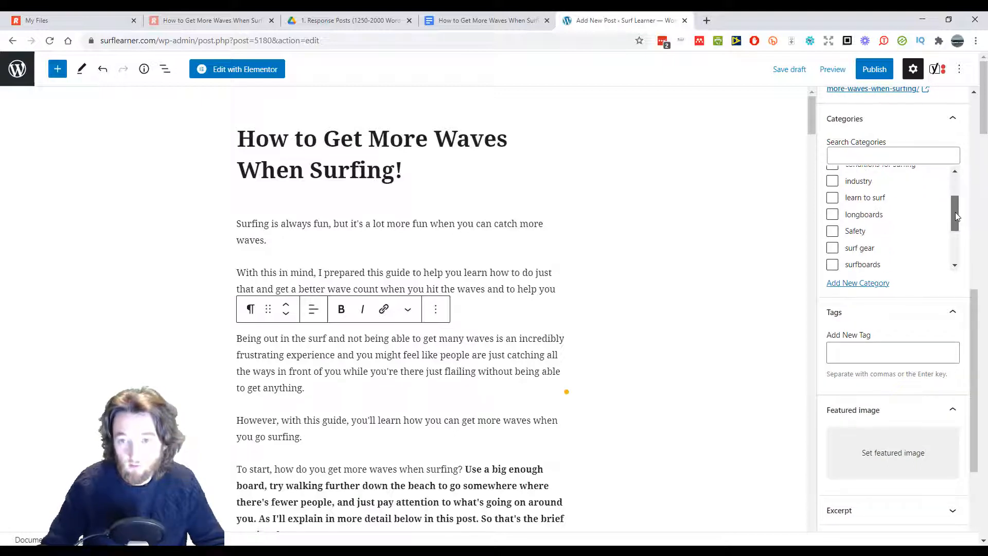
click(857, 204)
scroll(952, 210, down, 3)
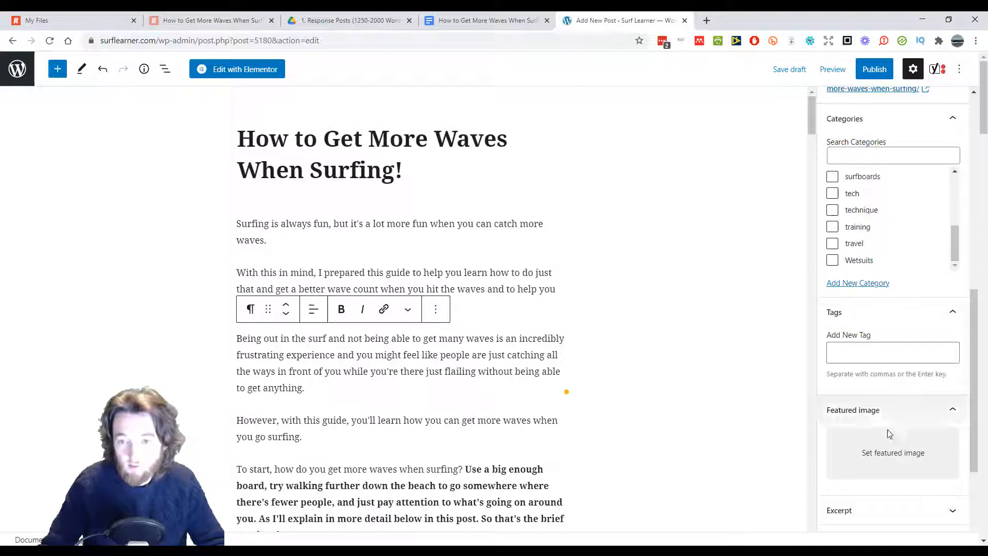
Step: Choose the photo of a lady longboarding on a turquoise wave from the media library for the post's featured image
scroll(868, 424, down, 3)
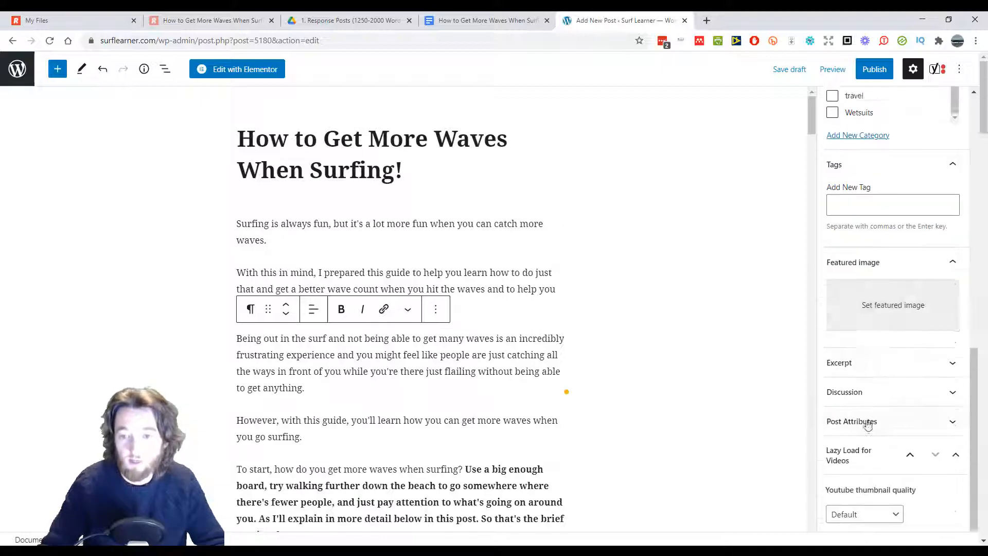
click(885, 292)
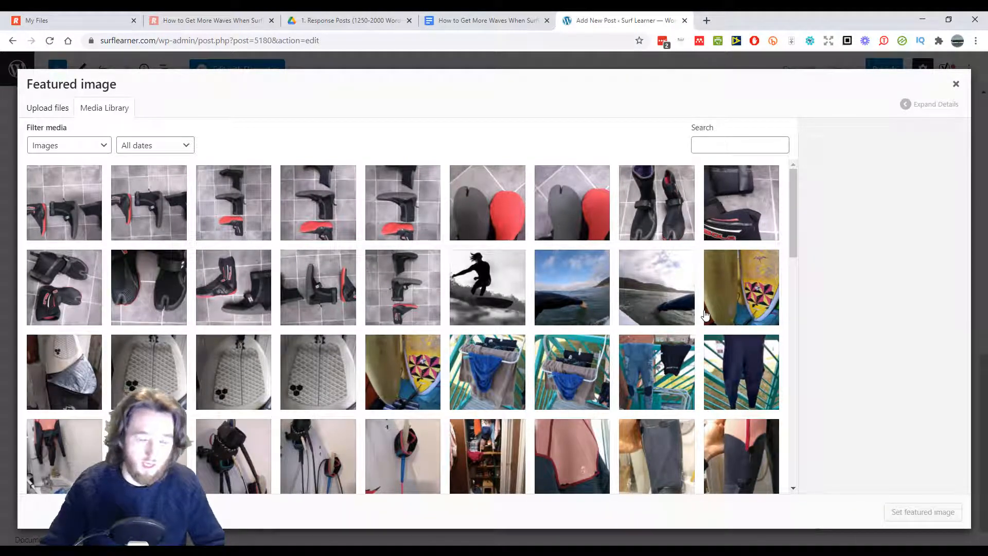
scroll(507, 256, down, 5)
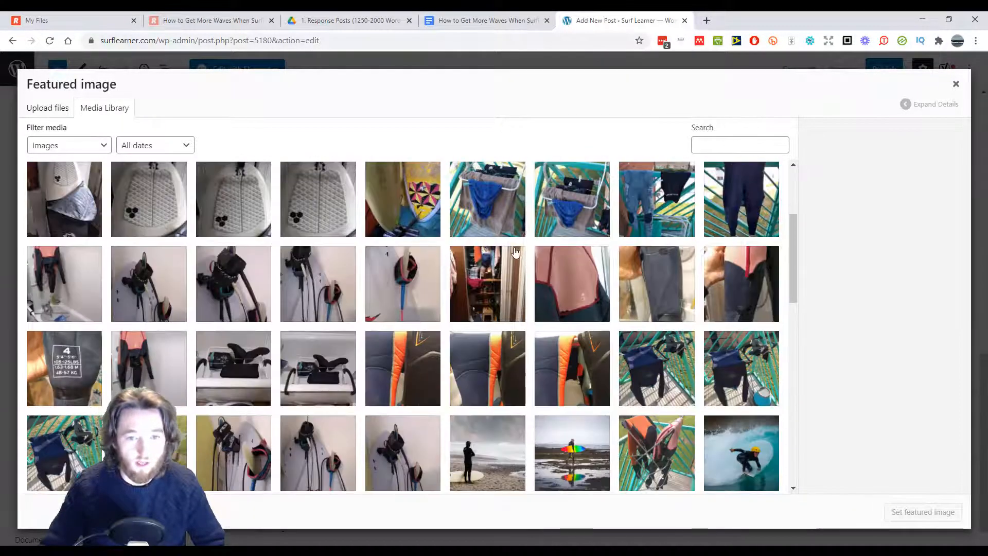
scroll(511, 255, down, 2)
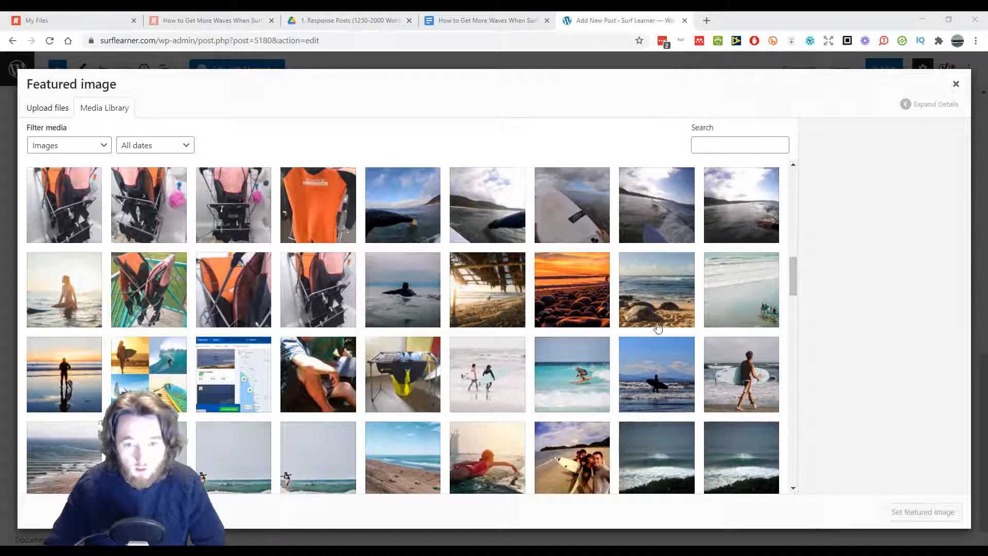
click(570, 368)
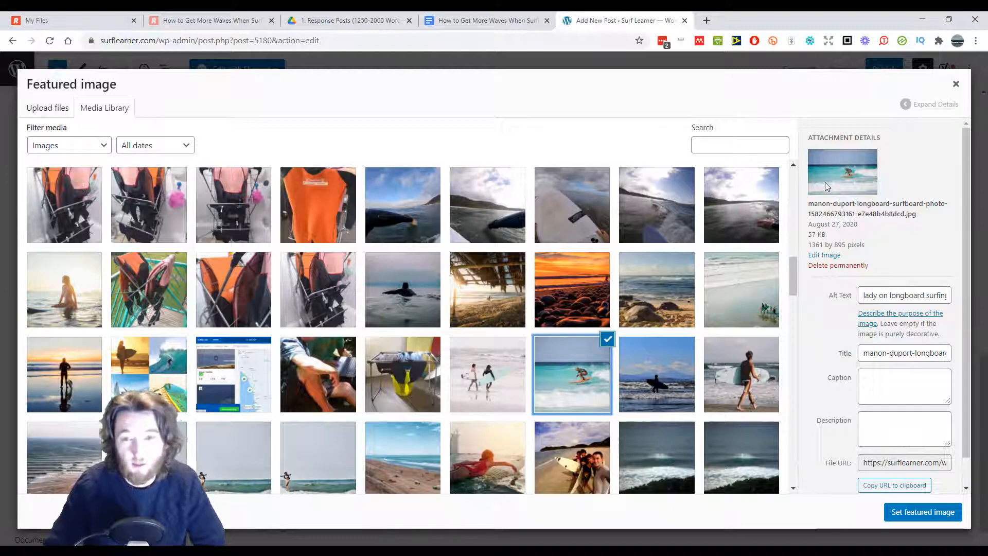
Step: Caption the selected longboard surfing photo with "Photo Credit:", the photographer's name and "on Unsplash"
click(872, 376)
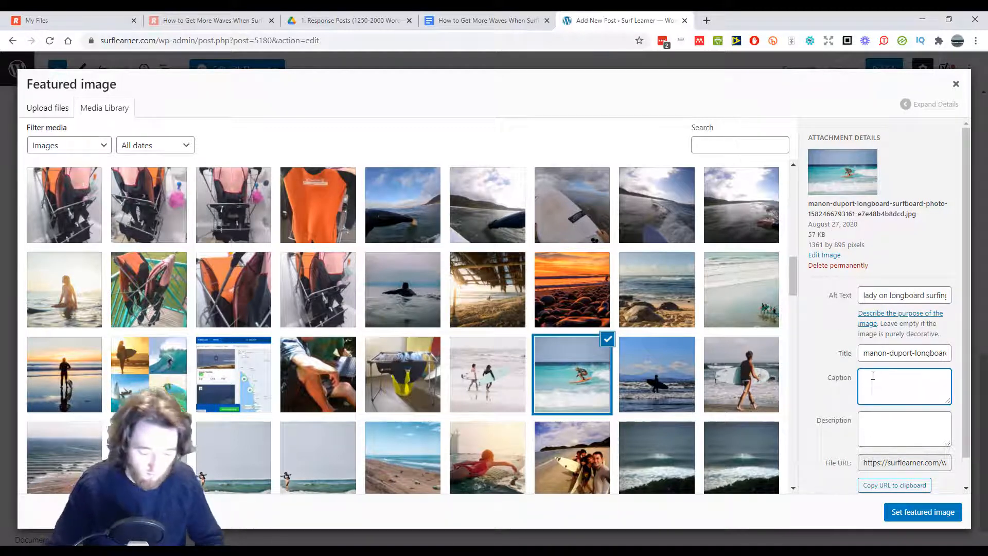
text(Photo Cre)
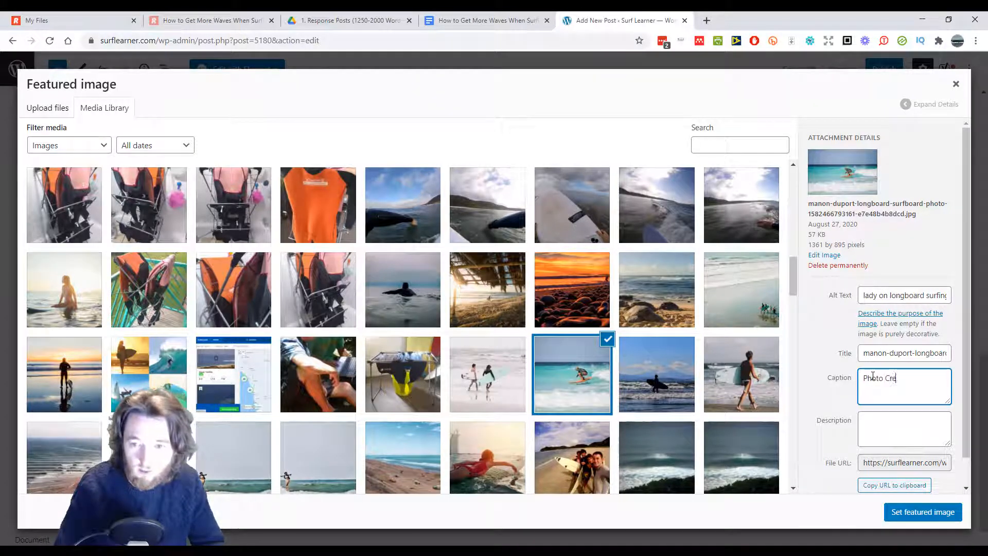
text(dit: Man)
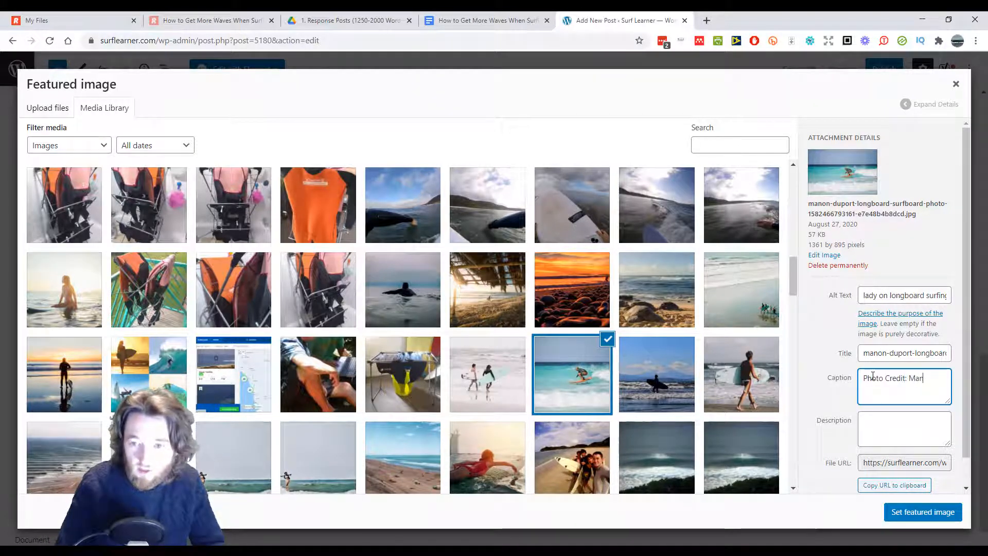
text(on Dupor)
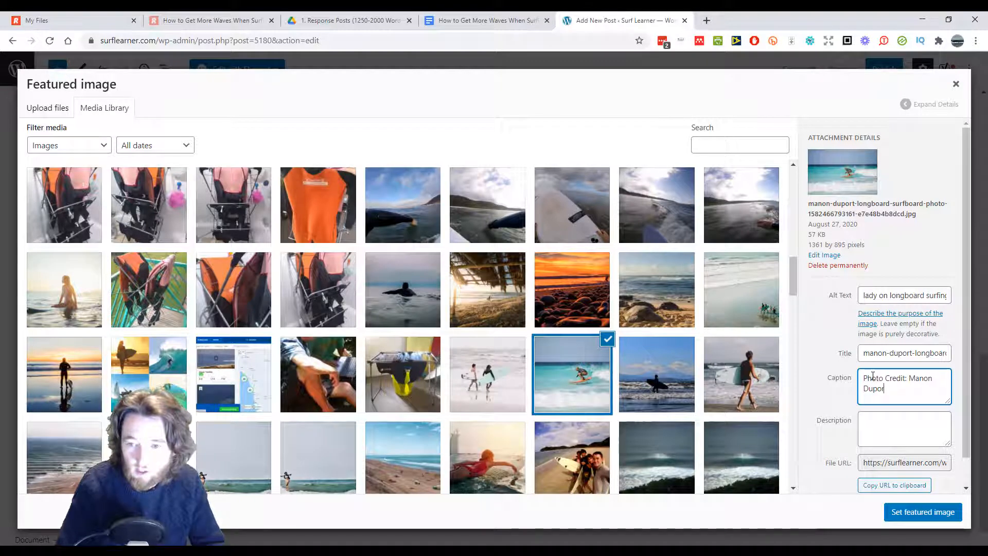
text(t on Unsplash)
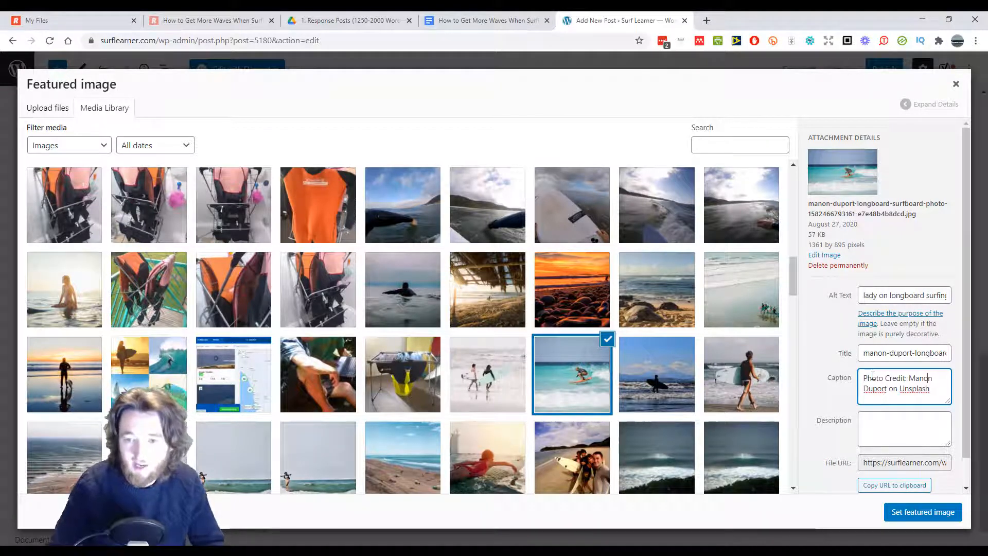
Step: Insert "Having lots of fun, riding lots of waves on a longoard!" before the photo credit in the caption
key(Up)
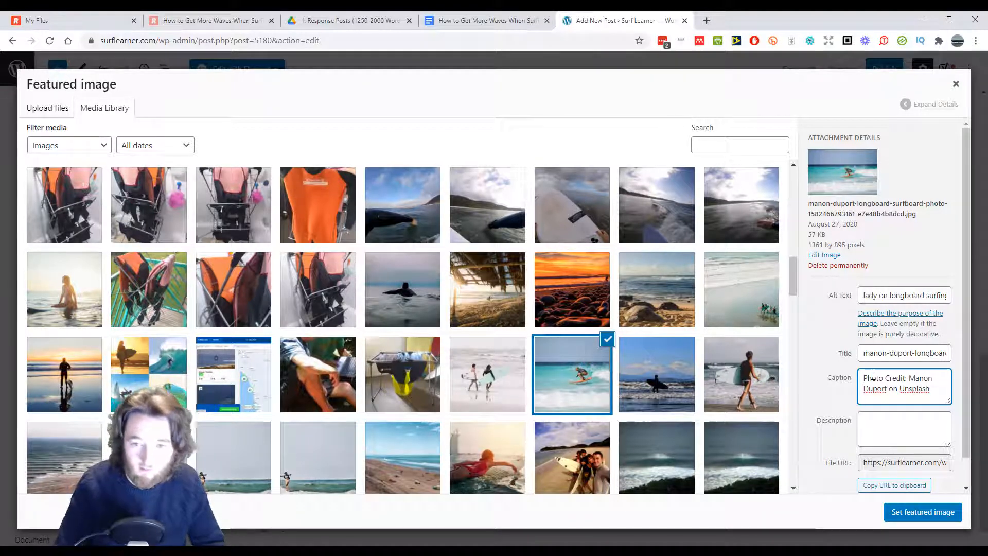
text(Having )
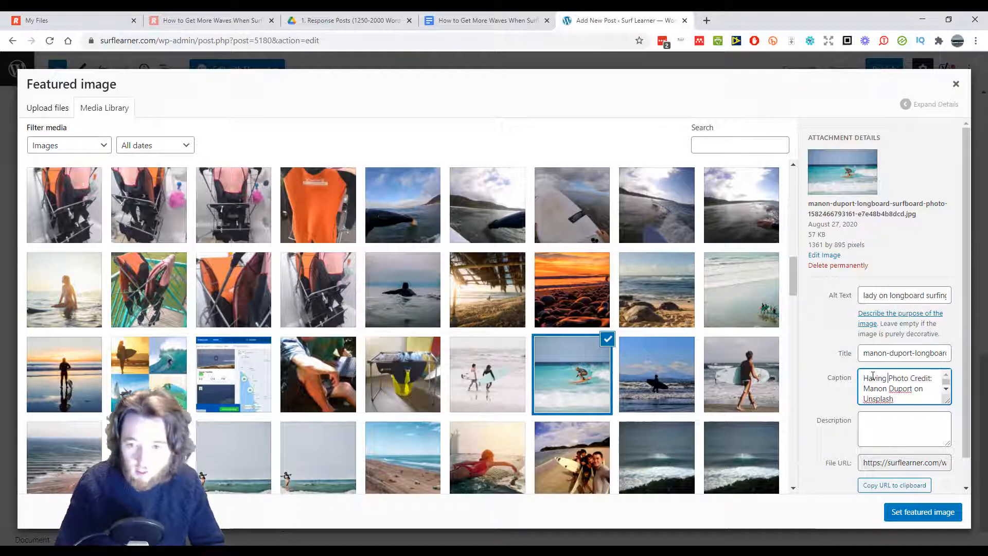
text(lots of fun, ru)
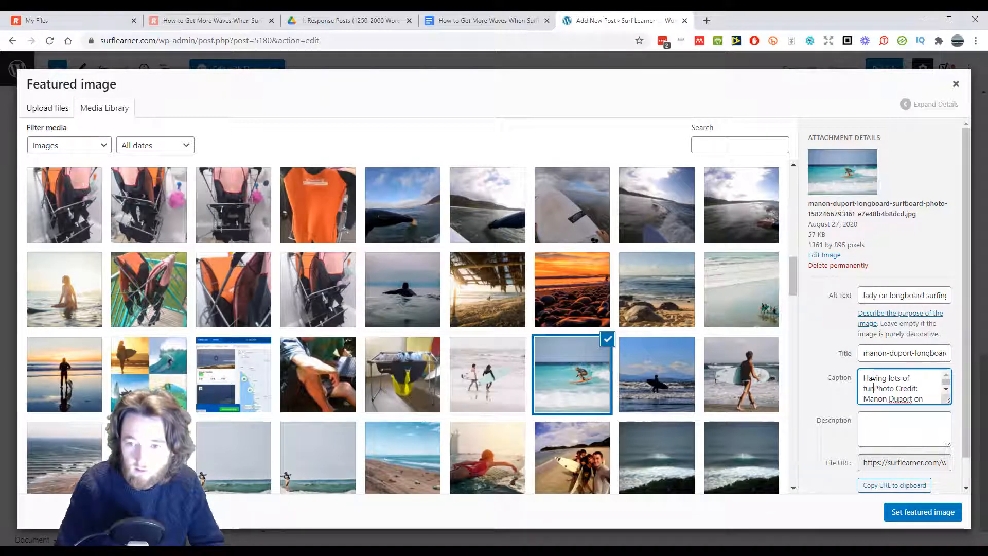
text(id)
key(BackSpace)
text(iding lots of)
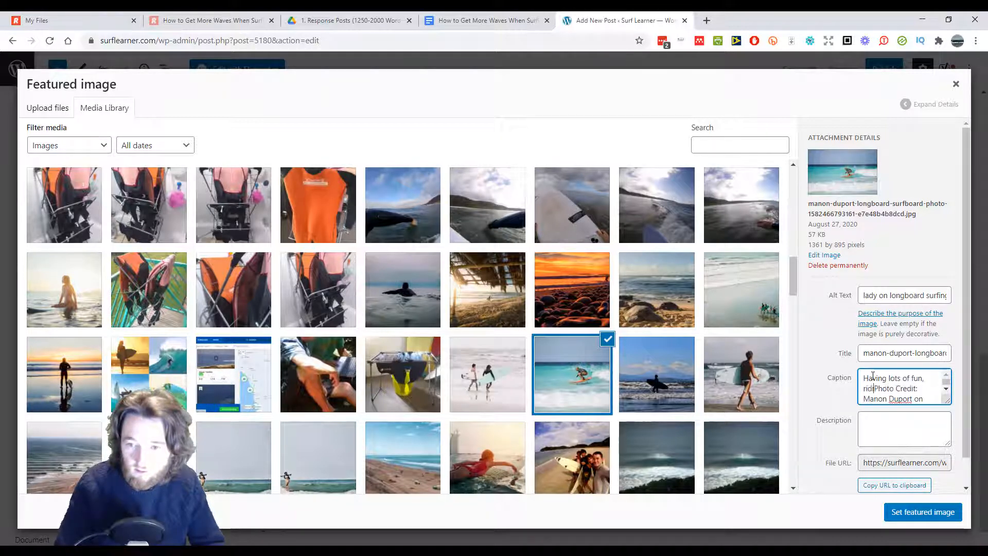
text( waves on a)
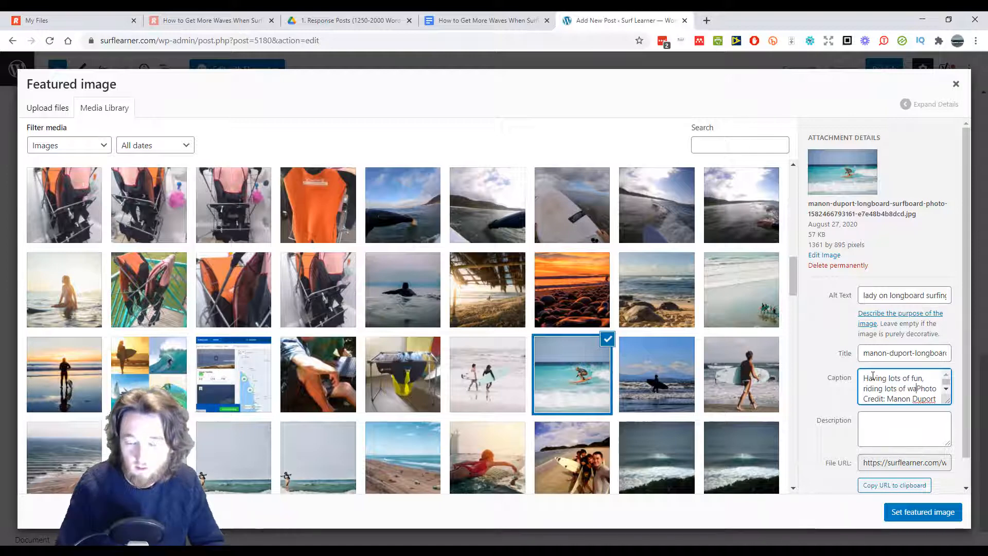
text( logboa)
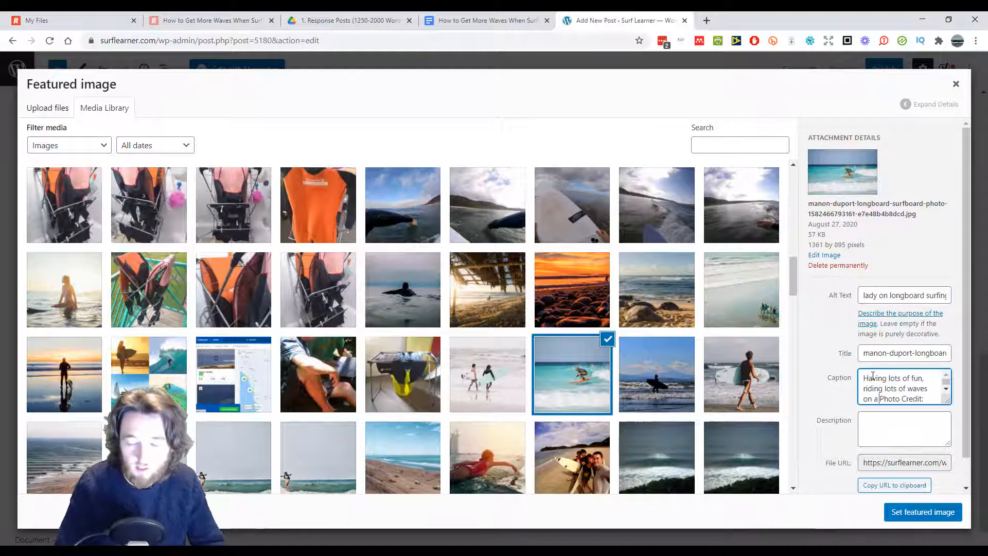
key(BackSpace)
key(BackSpace)
key(BackSpace)
key(BackSpace)
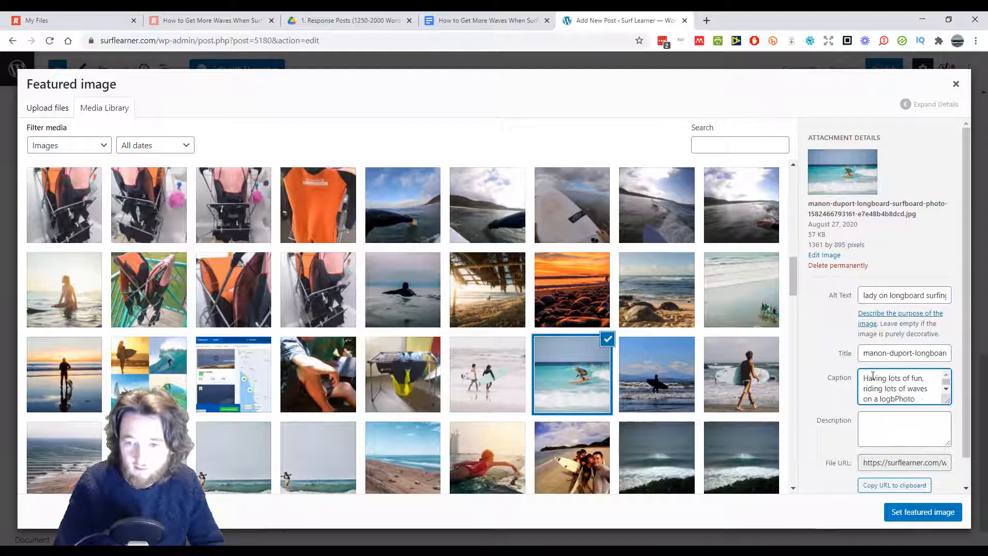
text(ngoard! )
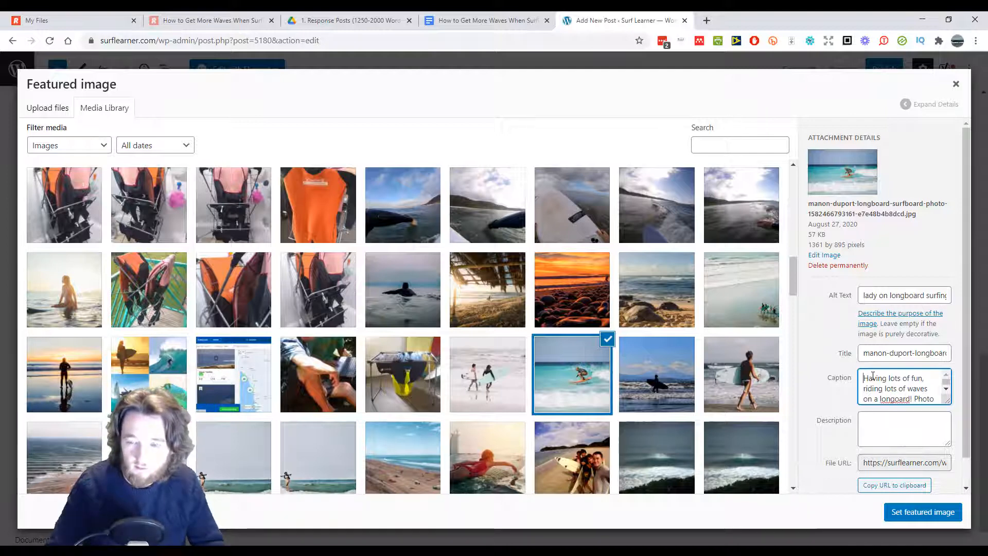
Step: Begin the caption with "A female surfer", lowercase the following "having", and set the photo as the post's featured image
text(A fema)
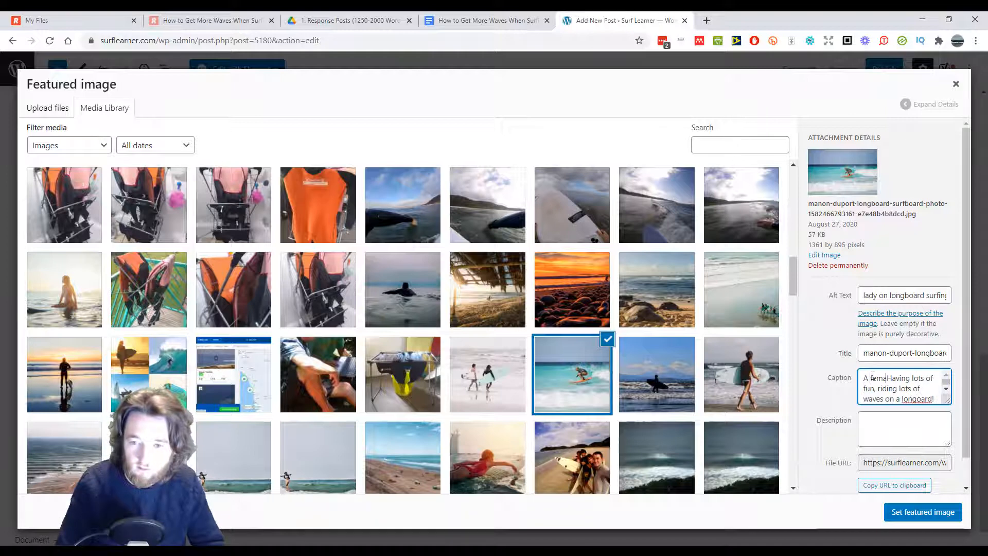
text(le surfer)
key(Return)
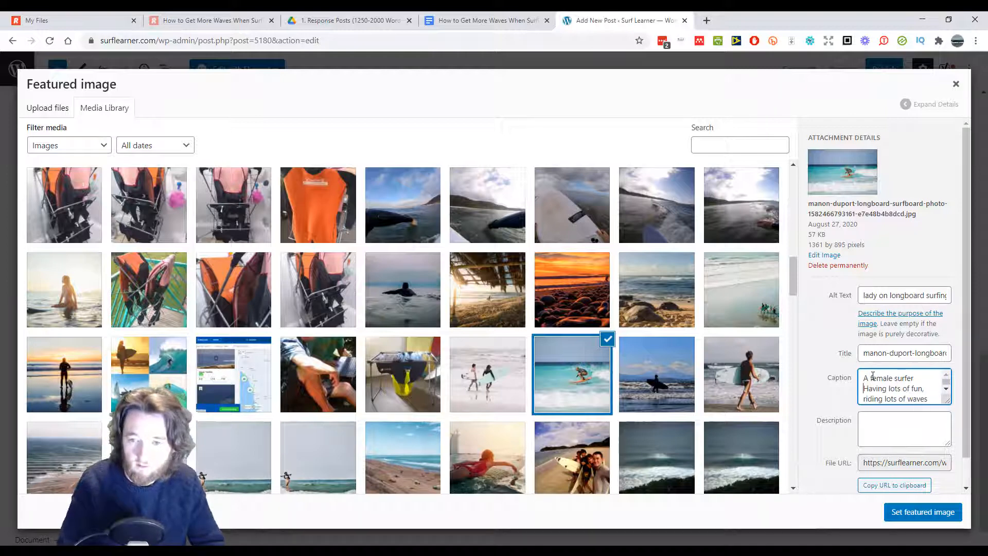
key(Delete)
text(h)
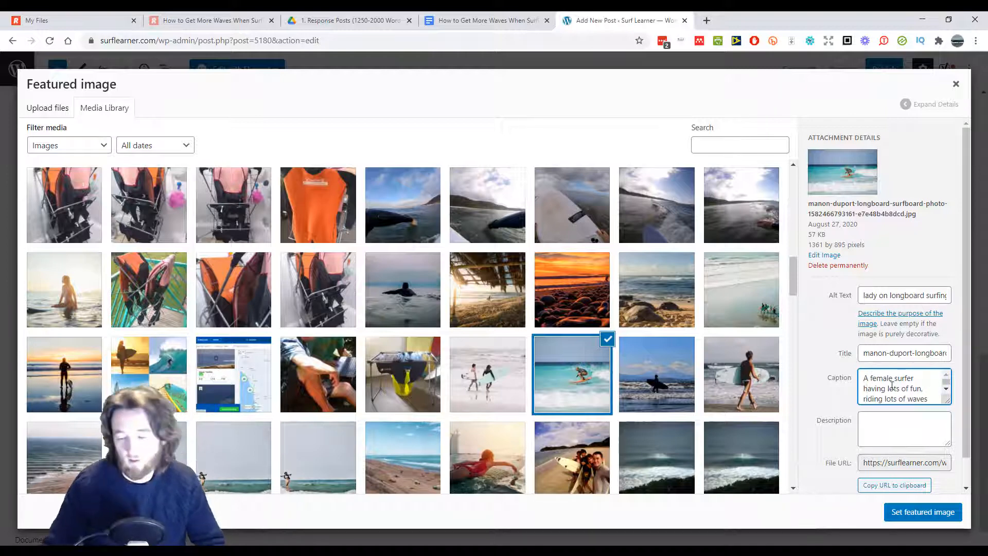
scroll(899, 343, down, 1)
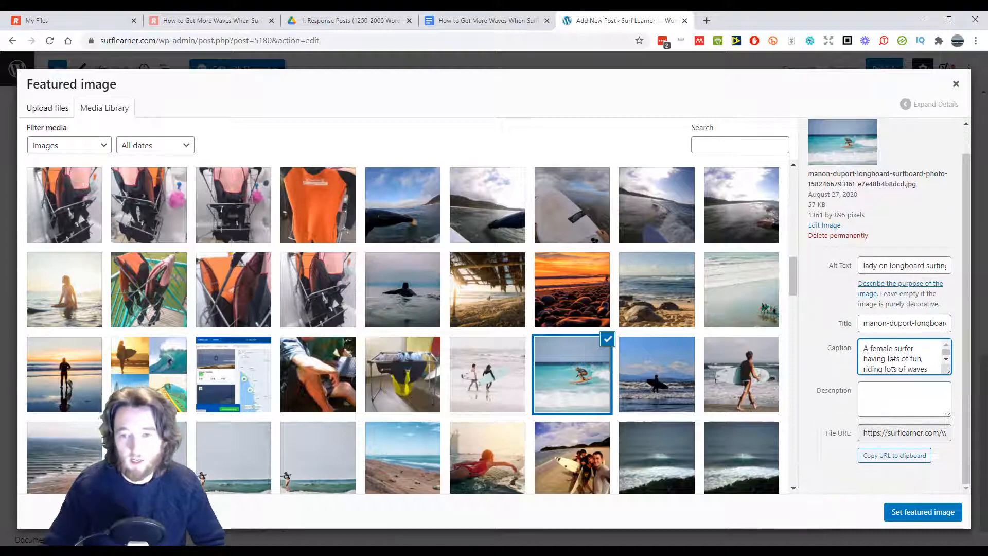
click(922, 513)
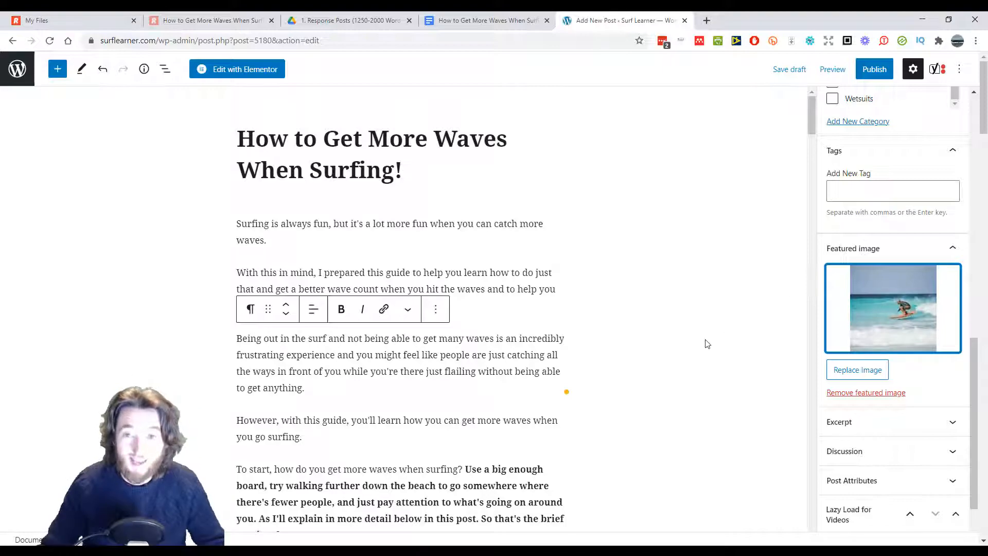
Step: Look through the post, especially the "Walk Down the Beach to a Quiet Peak" section, for a suitable image position
drag(807, 114, 823, 256)
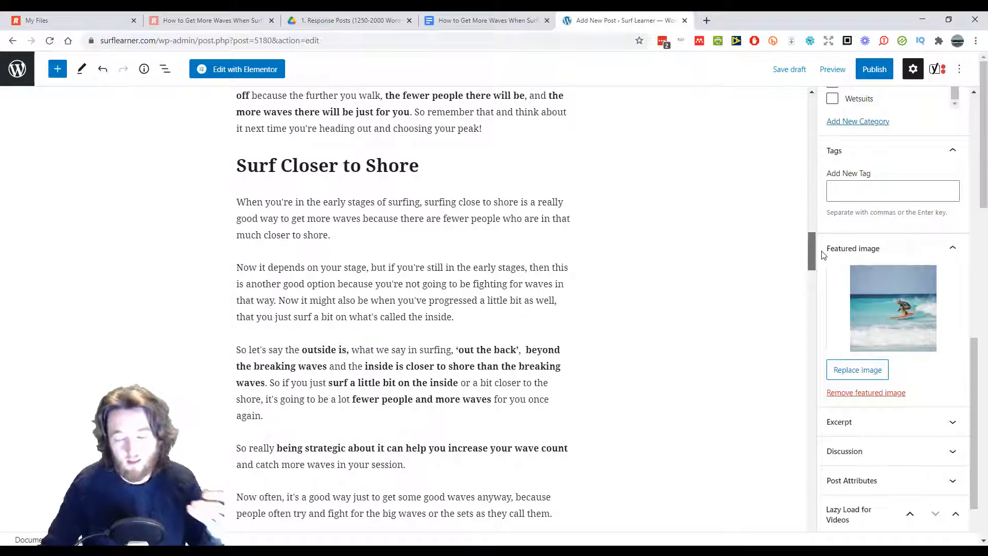
scroll(385, 266, down, 4)
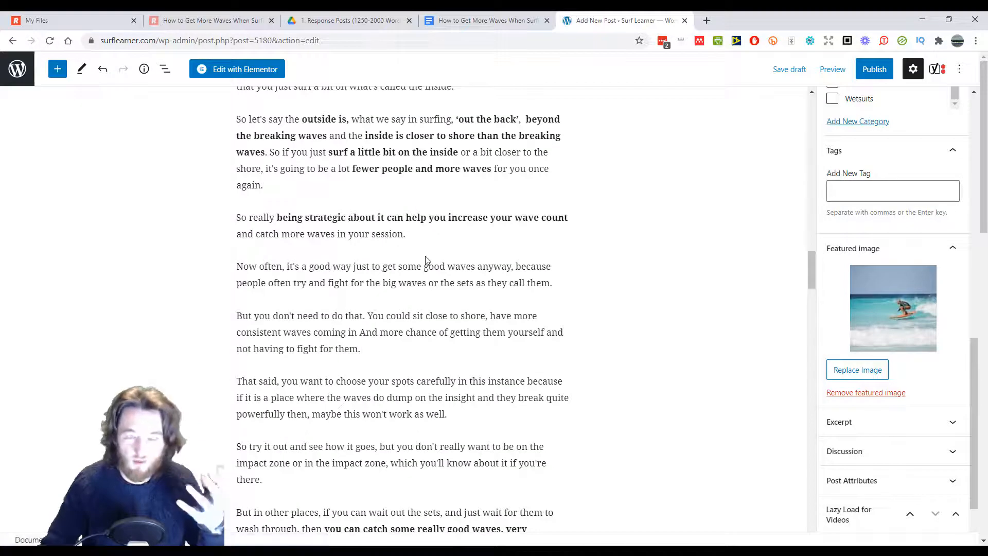
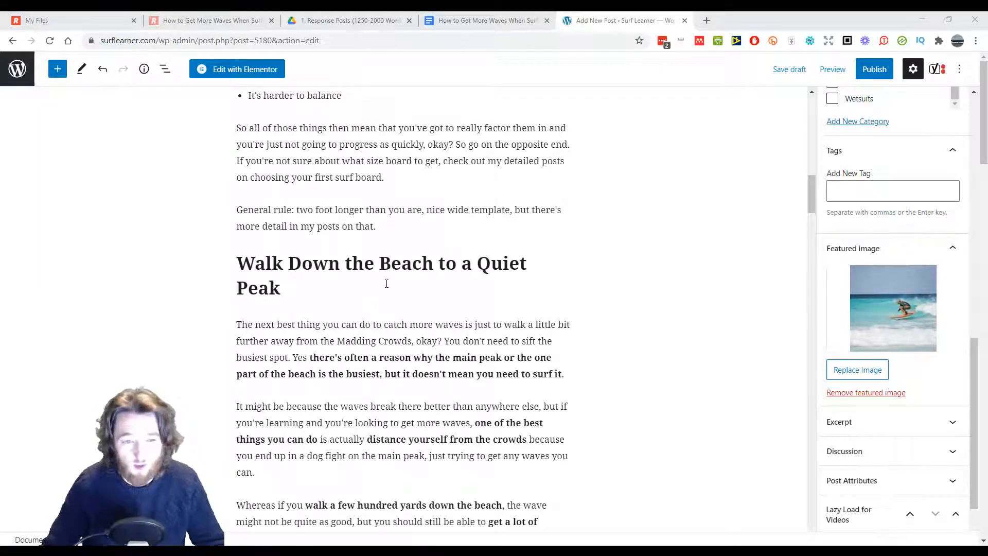
scroll(387, 284, down, 3)
click(346, 364)
scroll(381, 329, down, 3)
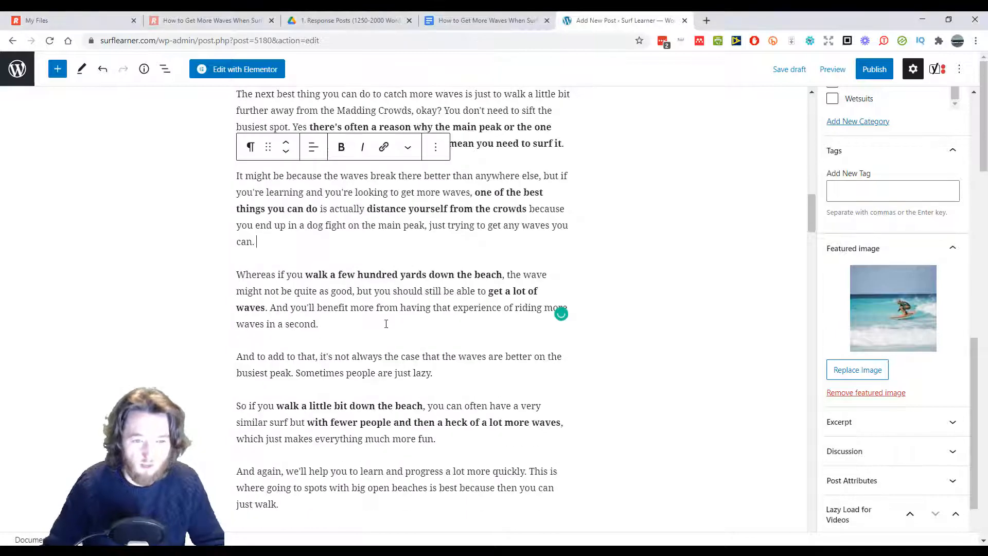
click(403, 259)
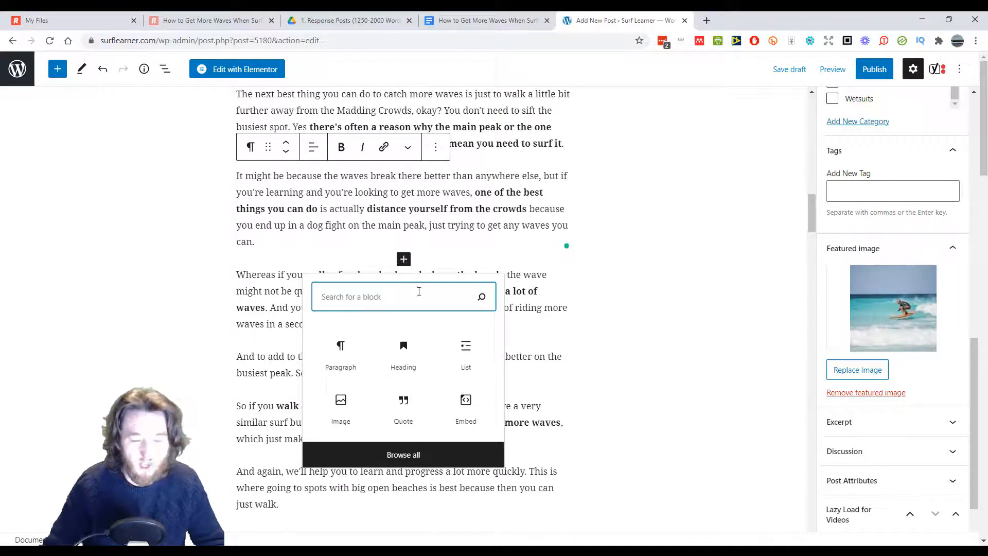
click(573, 298)
scroll(452, 294, down, 3)
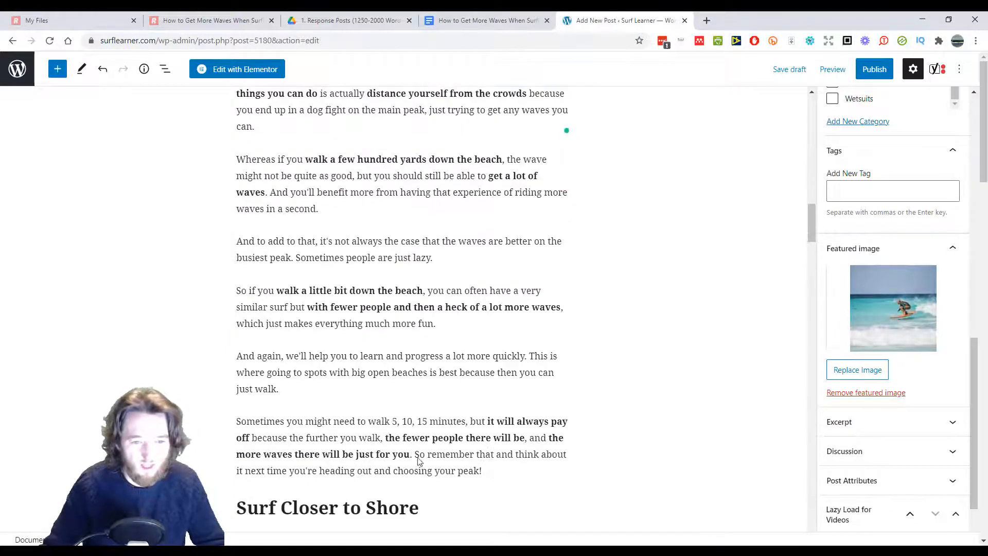
scroll(375, 278, up, 6)
scroll(375, 279, down, 1)
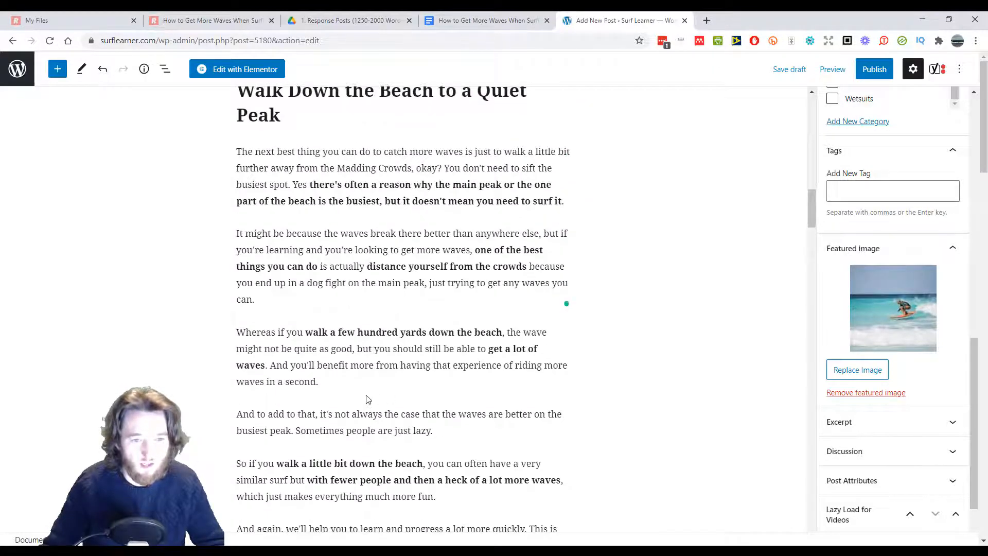
Step: Insert an Image block after the paragraph beginning "Whereas if you walk a few hundred yards down the beach"
mouse_move(404, 323)
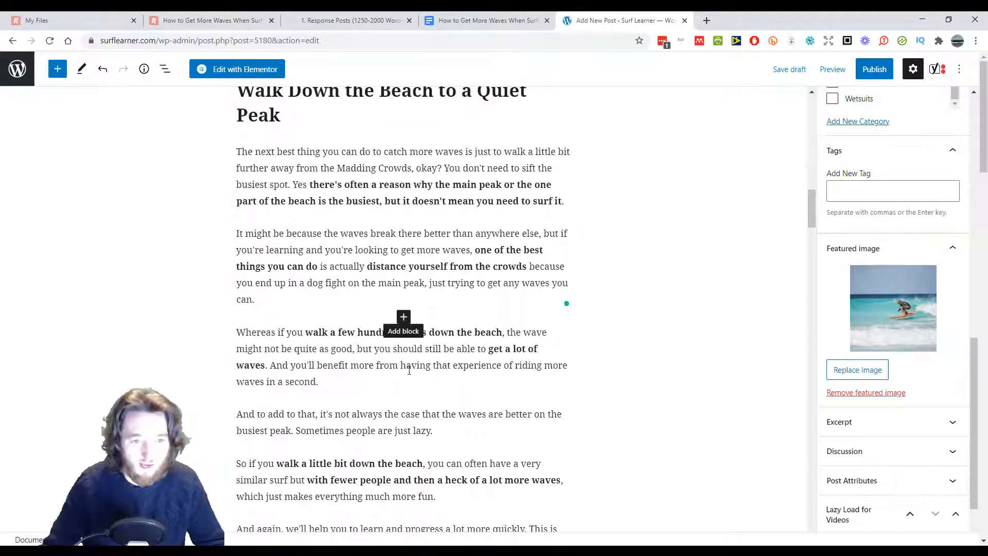
mouse_move(404, 405)
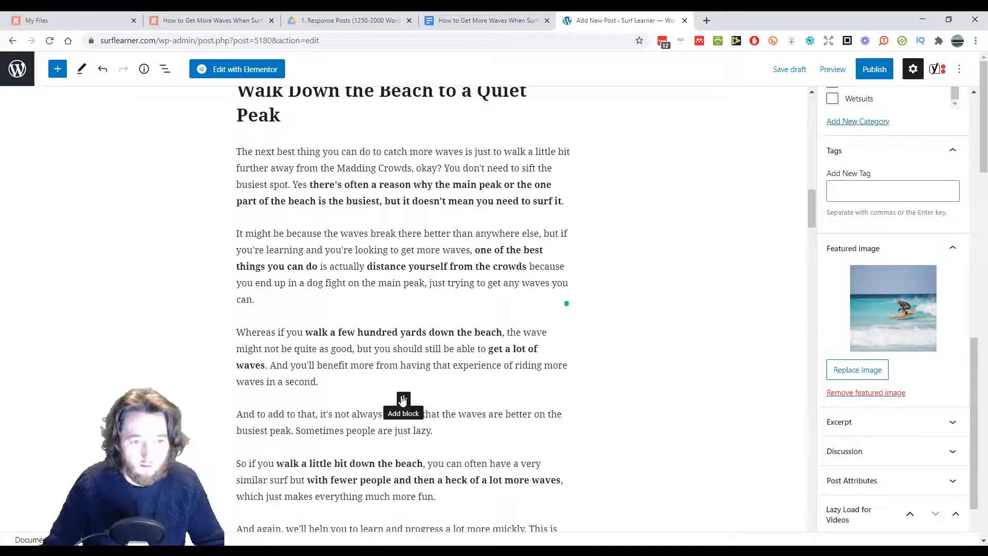
click(403, 400)
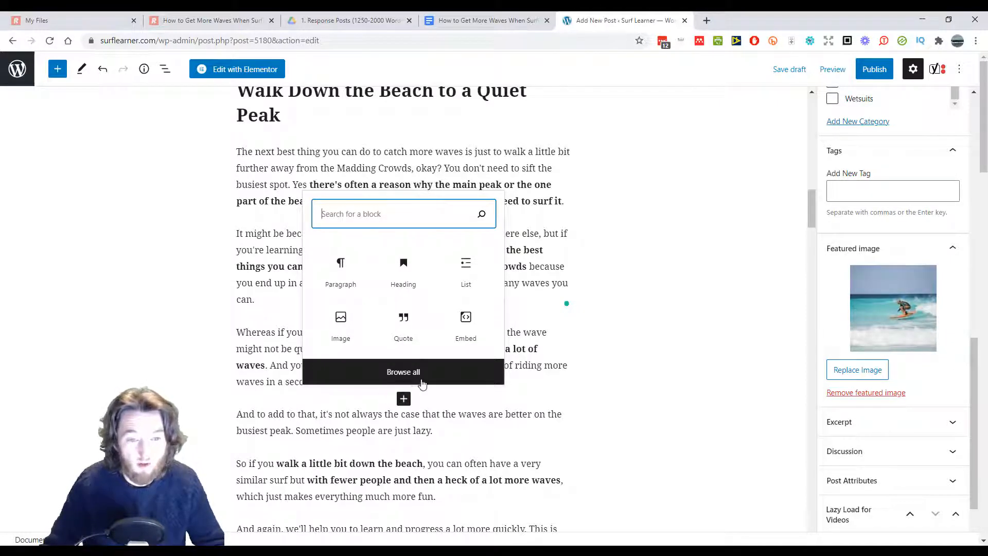
click(337, 331)
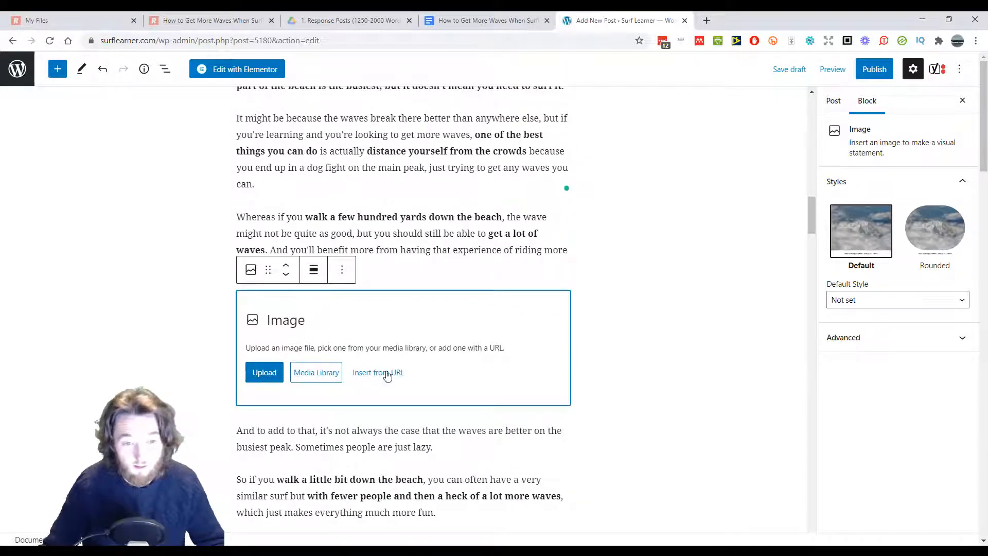
Step: Pick the golden sunlit beach photo with surfers near a cliff from the media library for the Image block
click(313, 379)
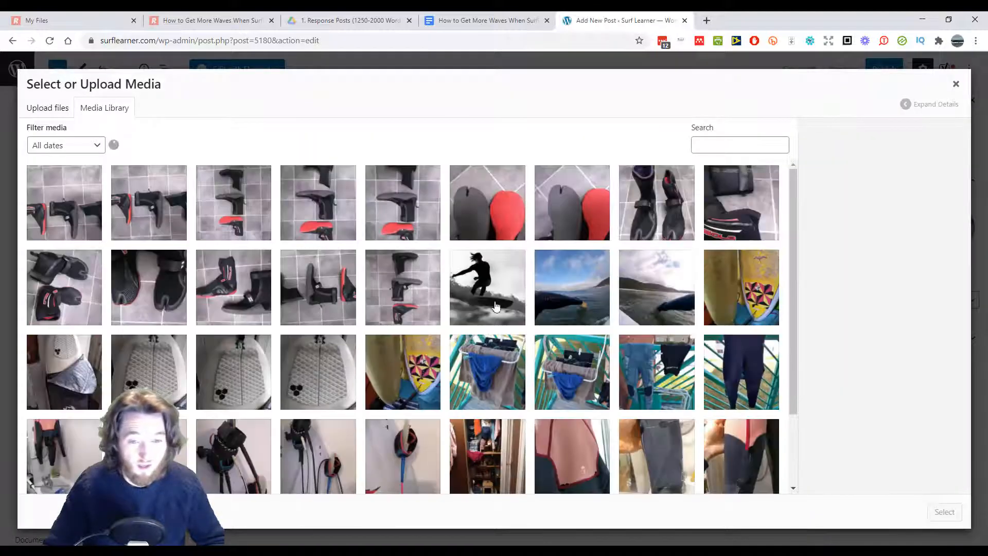
scroll(597, 251, down, 5)
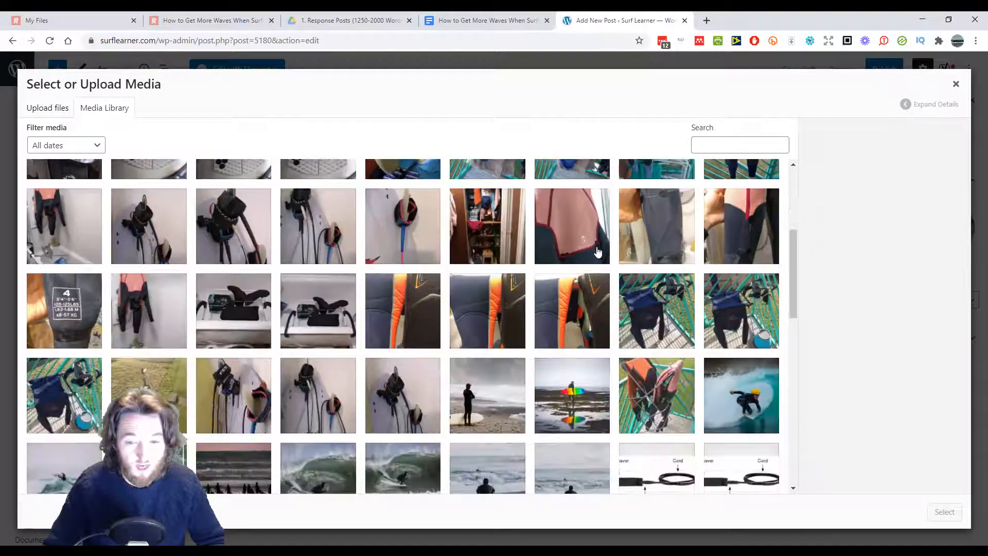
scroll(595, 251, down, 4)
scroll(590, 252, down, 5)
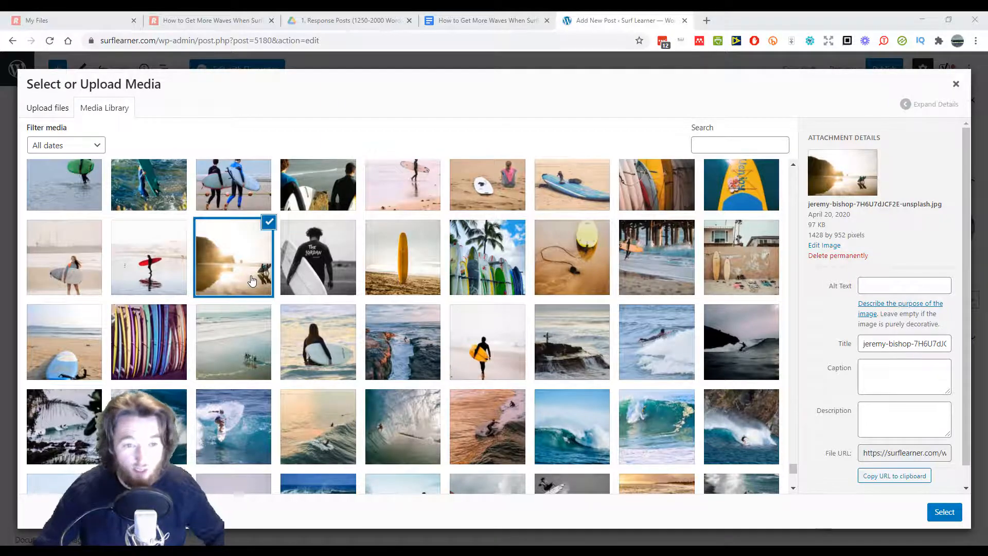
click(319, 427)
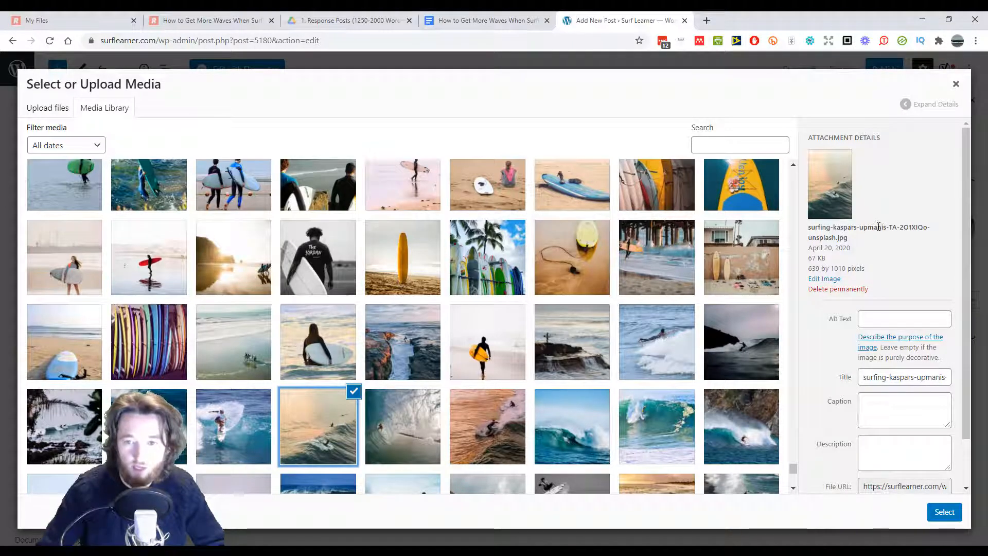
click(252, 265)
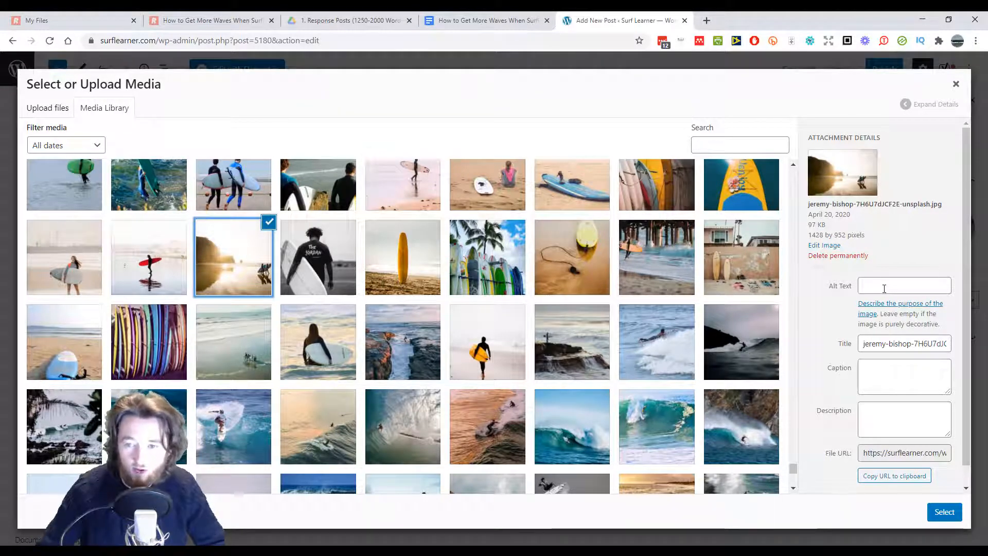
Step: Enter a photo credit as the beach photo's caption, naming the photographer "on Unsplash"
click(878, 378)
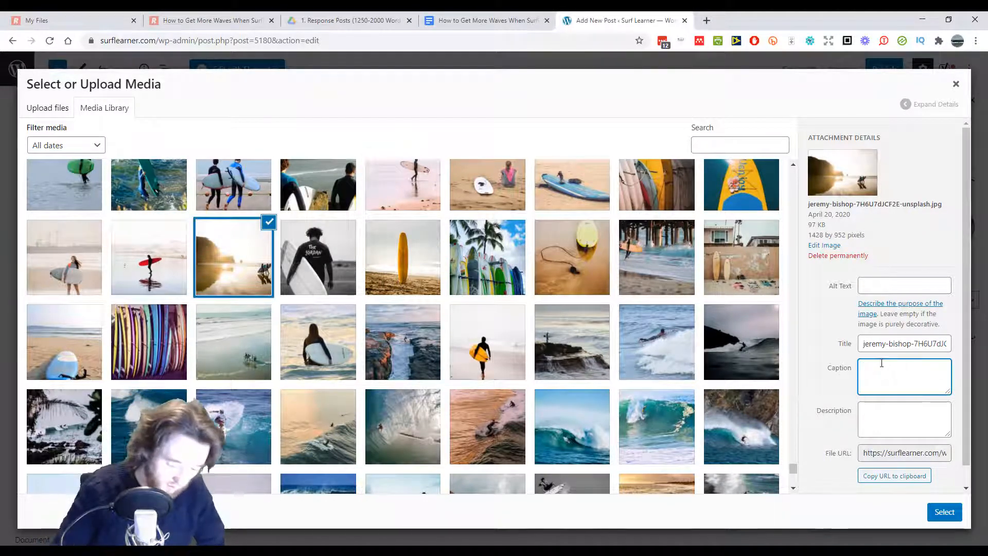
text(Fhoto)
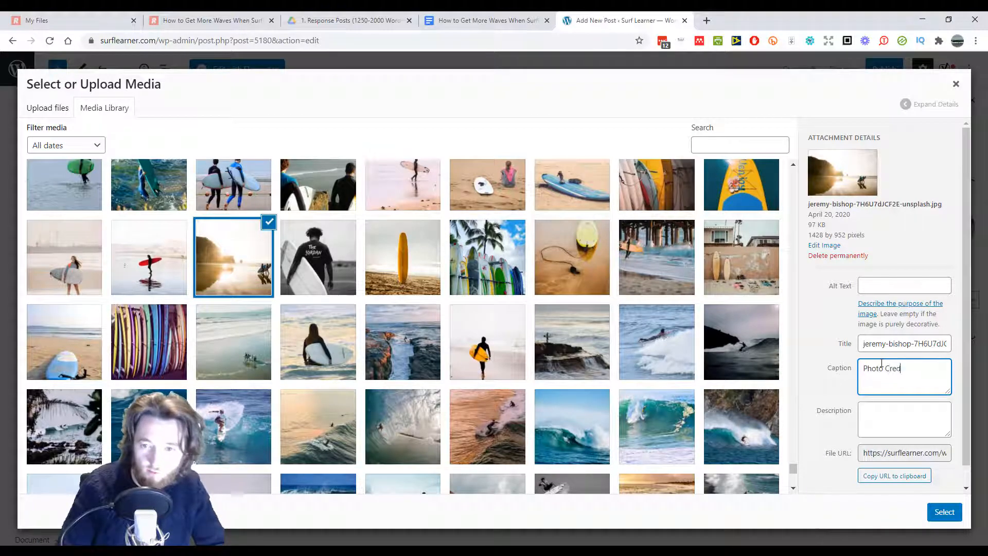
text( Credit: Je)
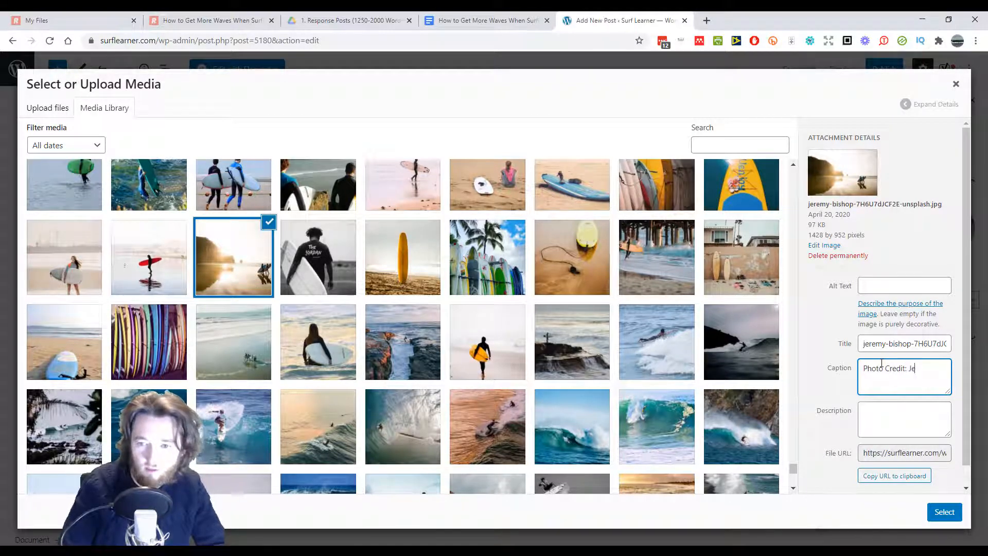
text(remy Bishop)
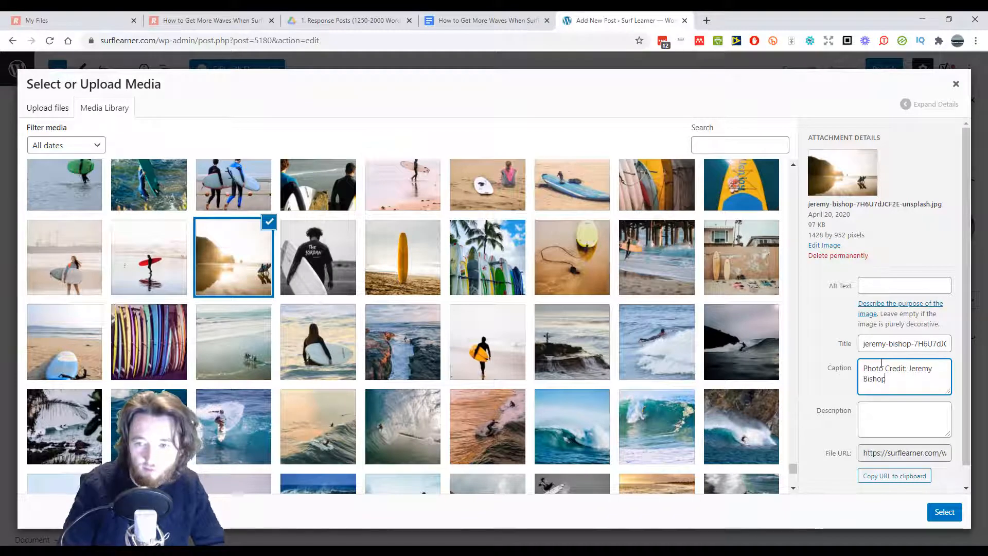
text( on Unsplash)
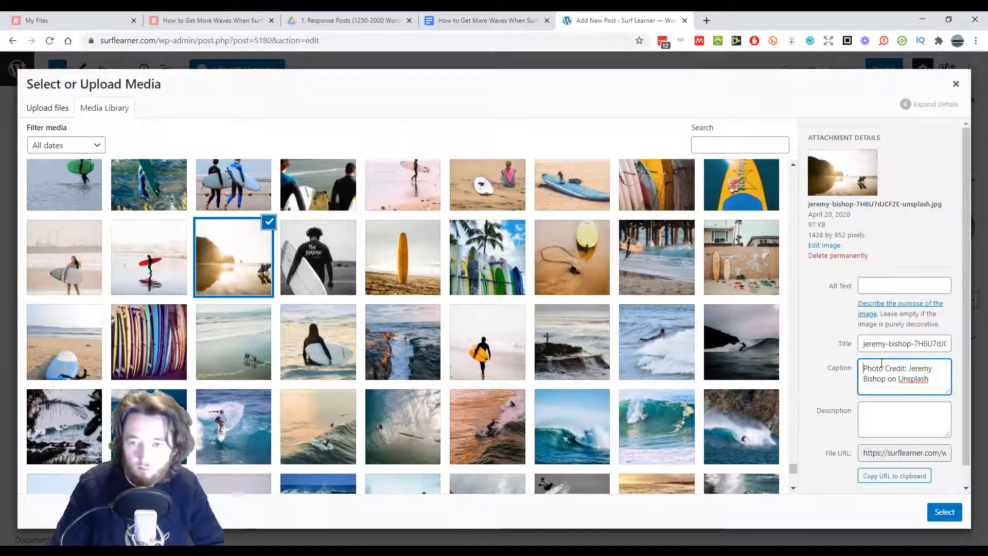
Step: Begin the beach photo's caption with "Going for a walk down the beach for a quieter surf!" ahead of the photo credit
key(ctrl+Home)
text(Go)
text(ing for a w)
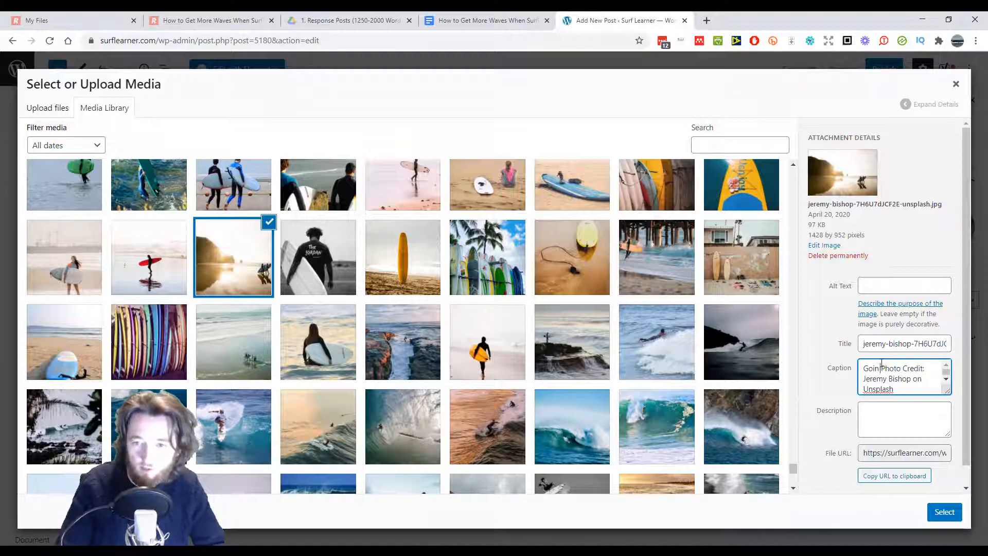
text(alk)
key(Return)
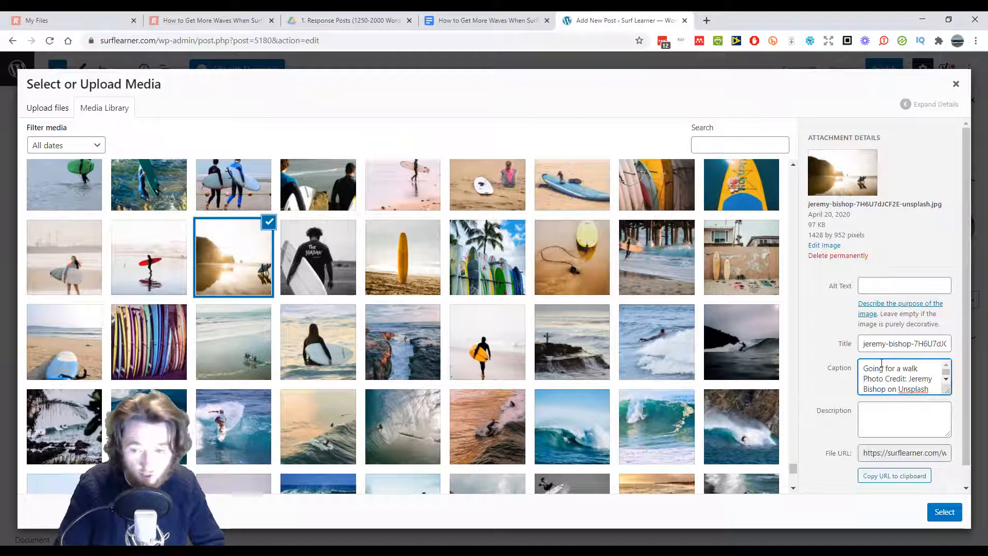
text(down the beach)
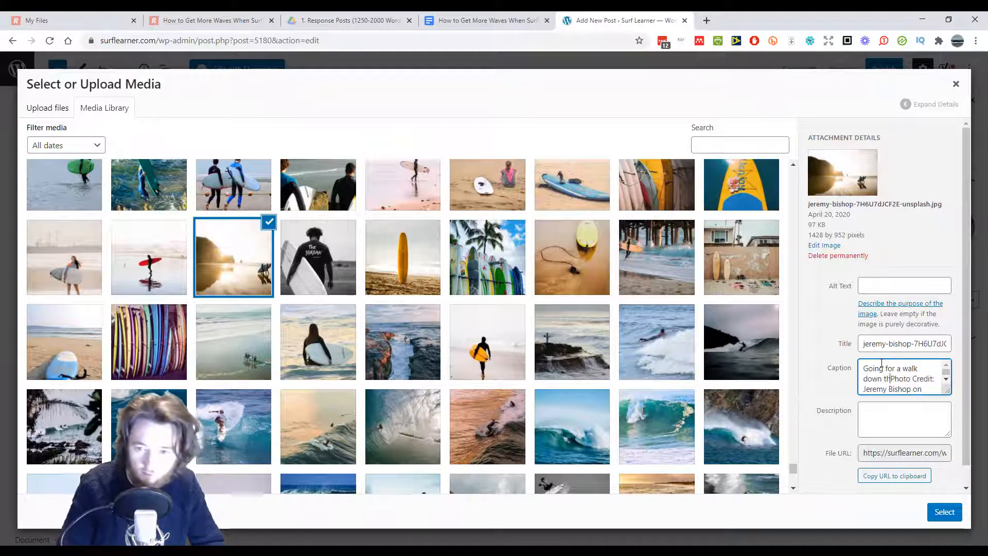
key(Return)
text(for )
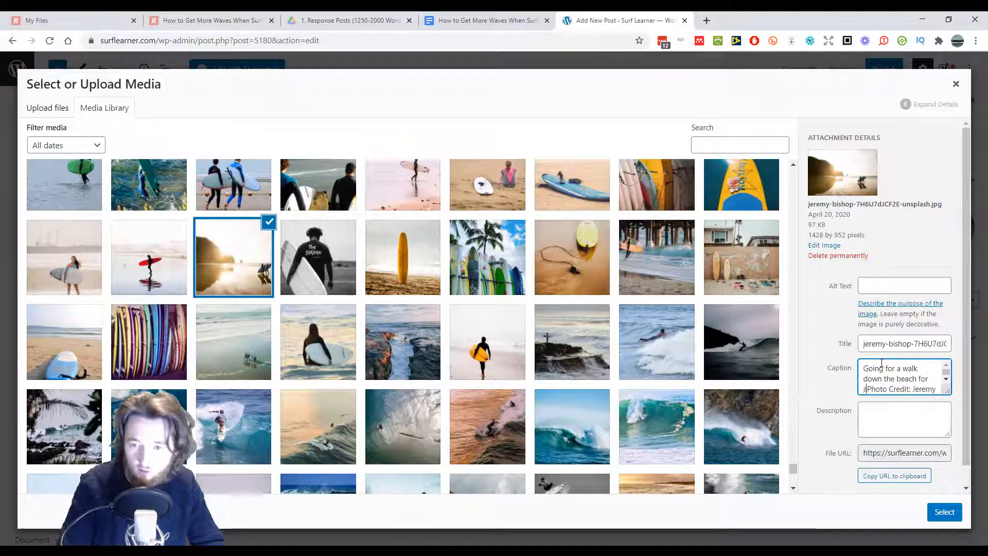
text(a quie)
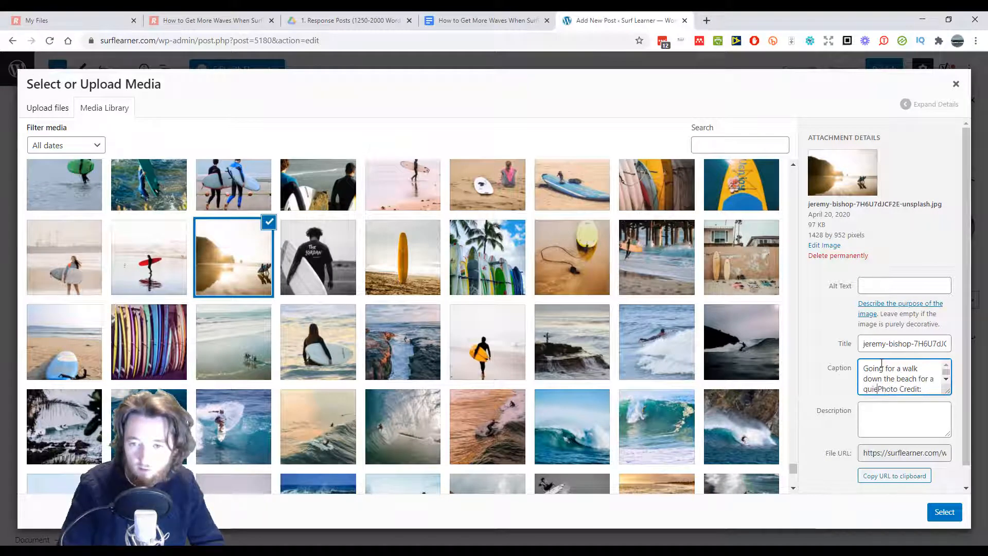
text(ter surf!)
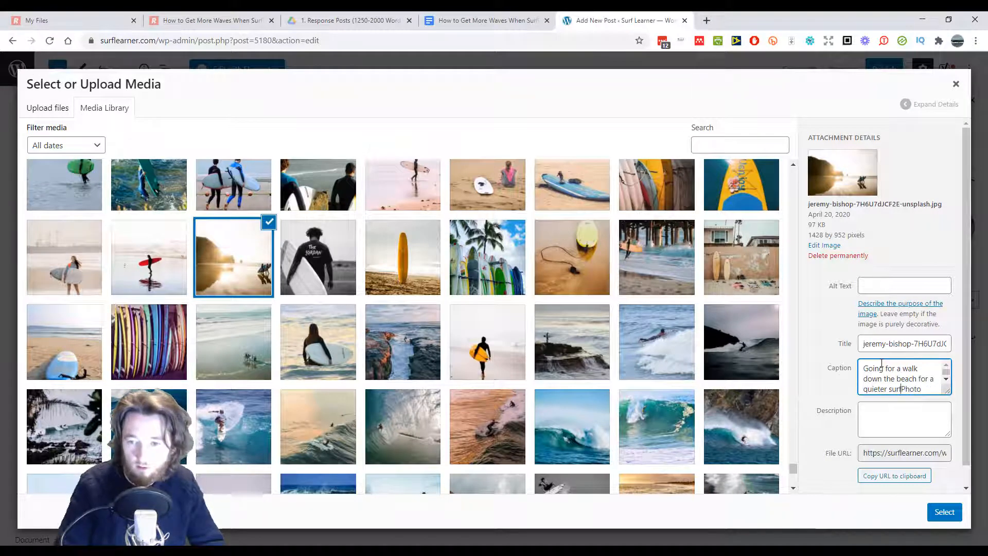
Step: Copy "Photo Credit:" from the caption for reuse and insert the captioned beach photo into the post
key(ctrl+shift+Right)
key(ctrl+shift+Right)
key(ctrl+c)
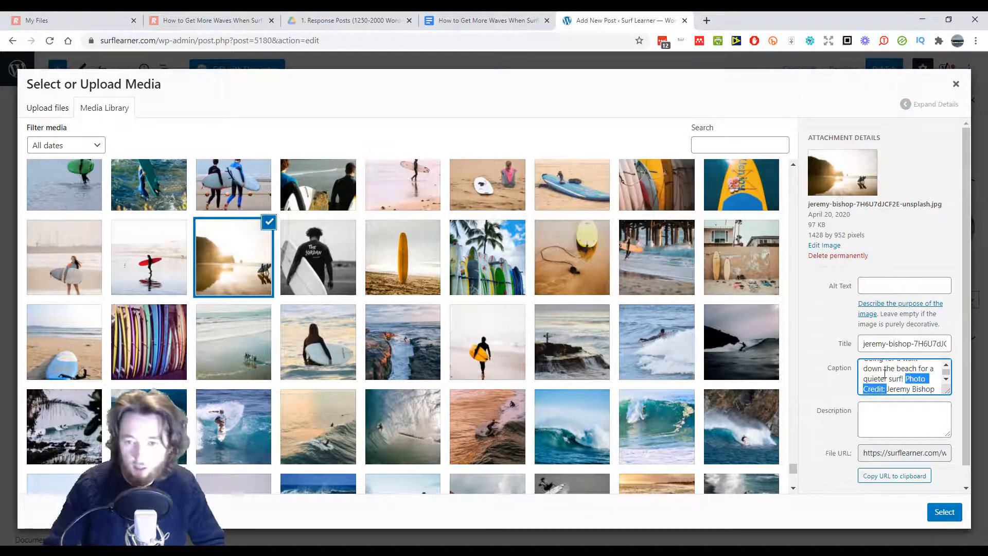
click(926, 444)
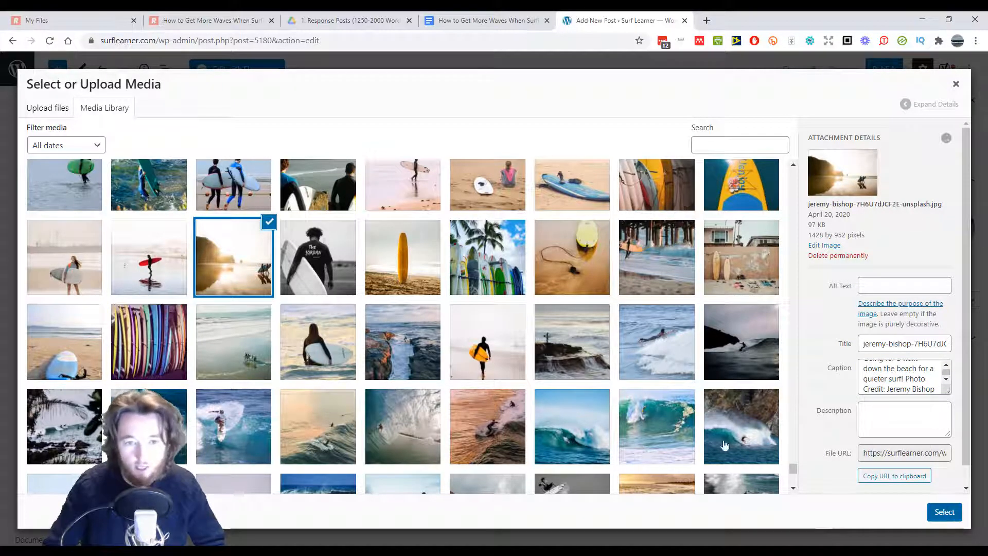
scroll(510, 281, up, 2)
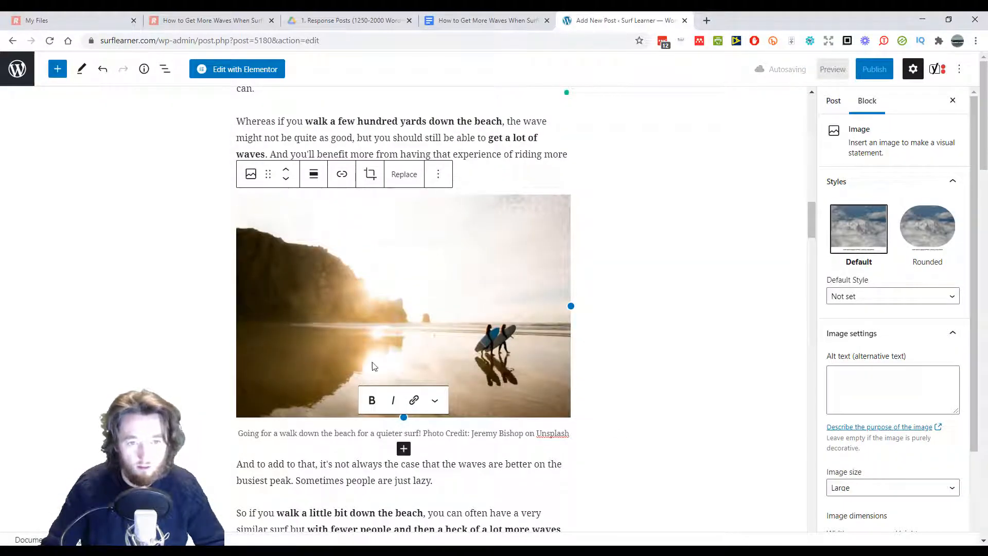
Step: Scale the inserted beach photo down proportionally to about four fifths of the text column's width
click(340, 464)
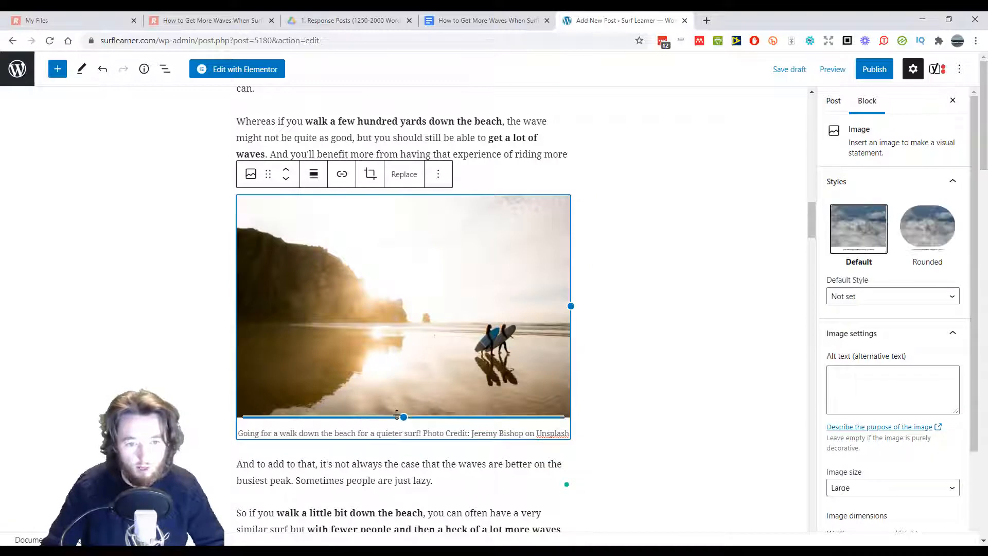
drag(404, 417, 403, 372)
click(399, 418)
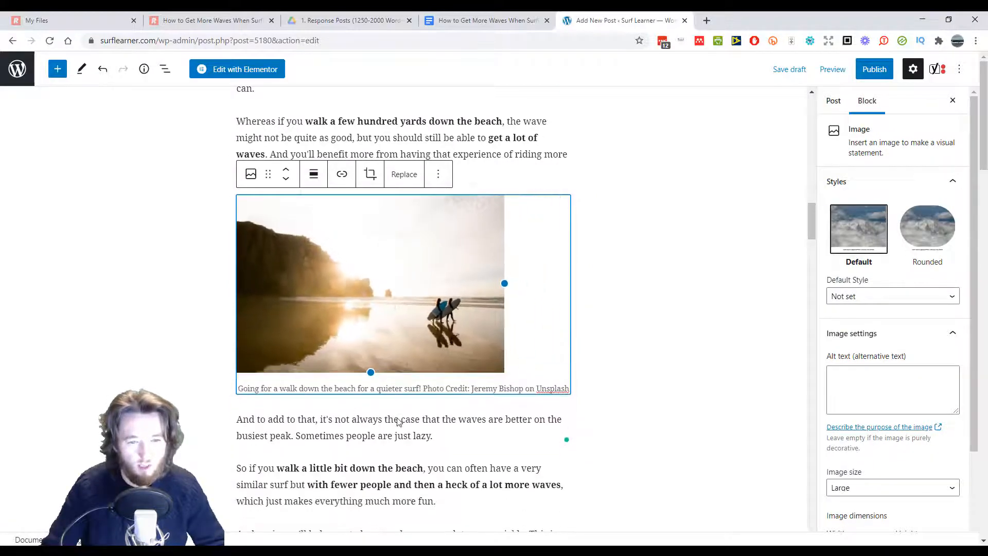
click(417, 308)
click(392, 423)
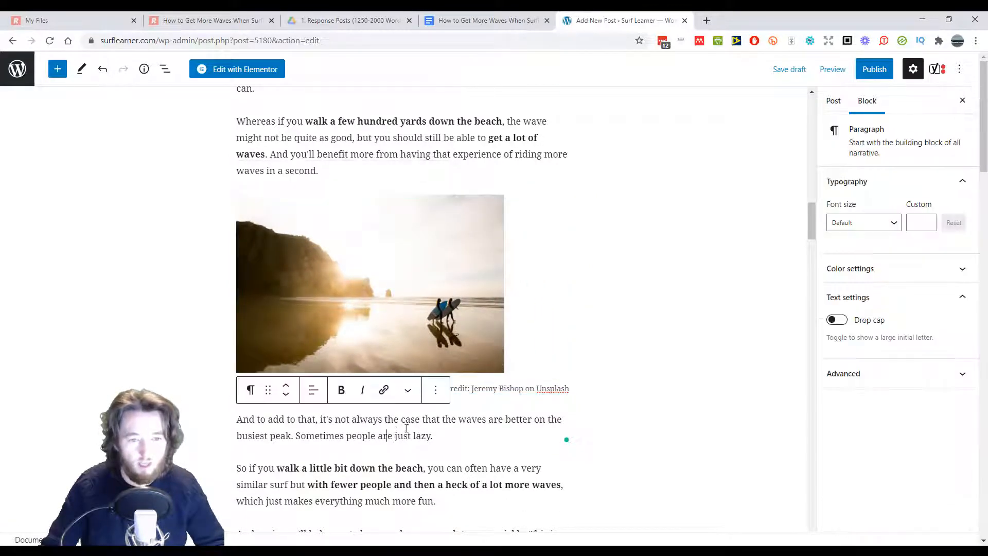
Step: Insert an Image block after the paragraph beginning "If you take a strategic approach" in the "Watch Before Paddling Out" section
scroll(422, 414, up, 12)
scroll(456, 406, up, 15)
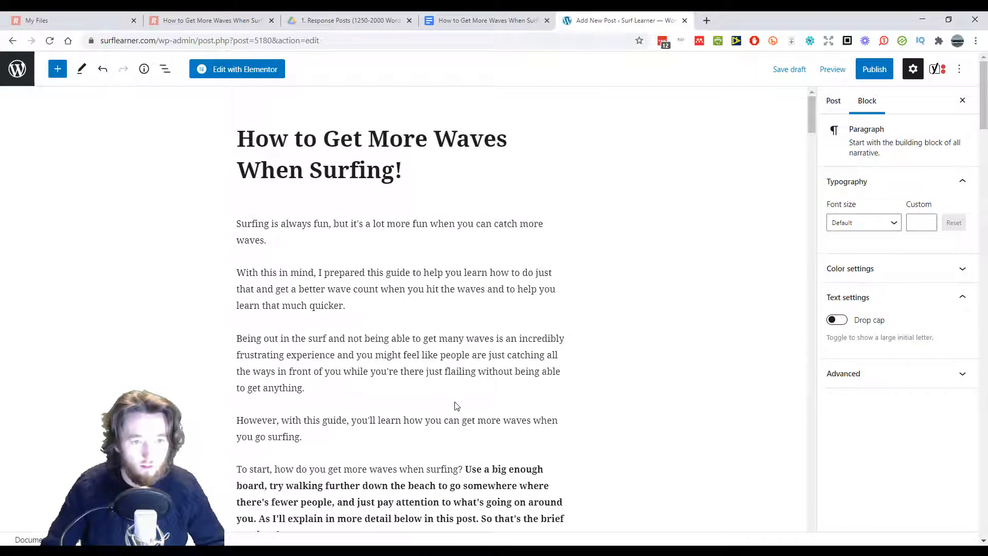
scroll(456, 401, down, 20)
scroll(446, 317, down, 15)
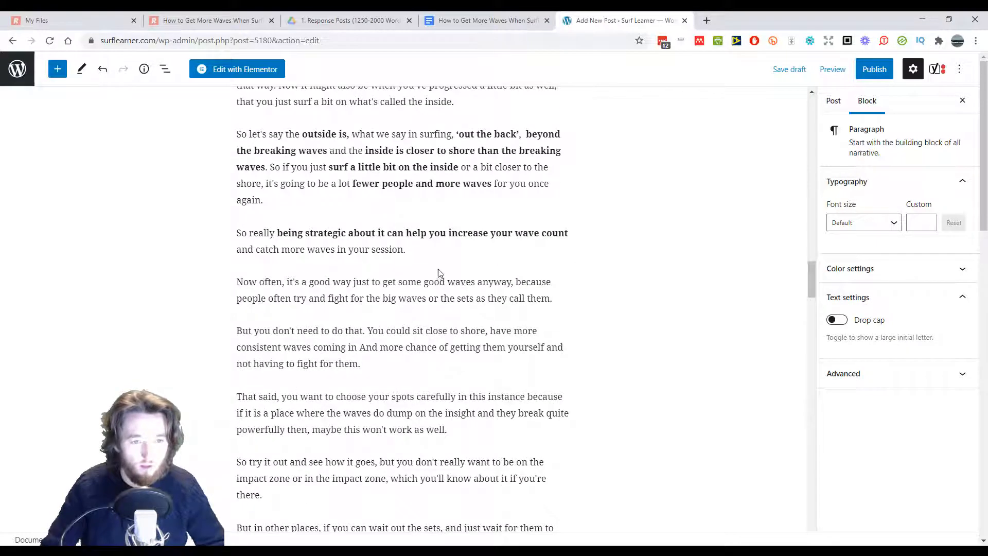
scroll(438, 260, down, 3)
scroll(420, 225, down, 10)
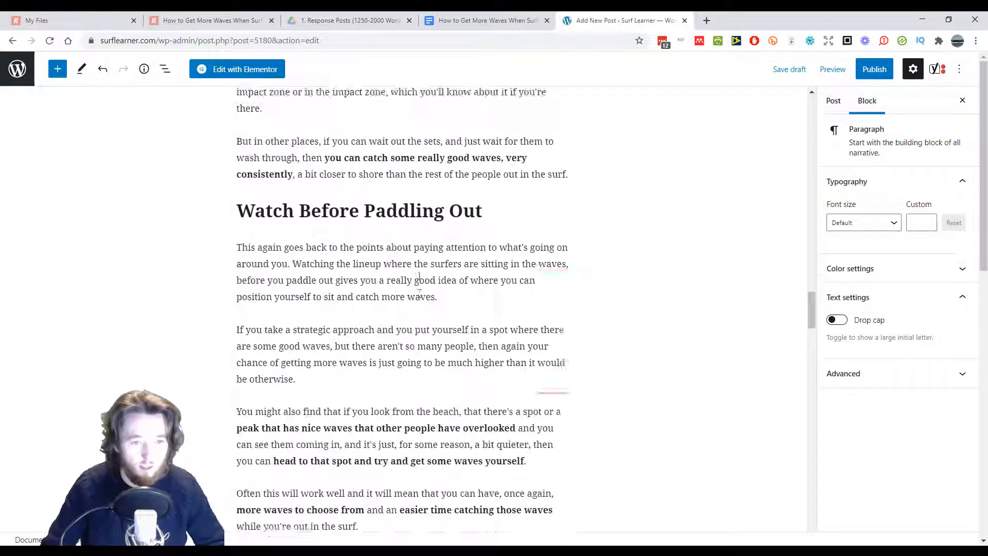
scroll(372, 242, up, 4)
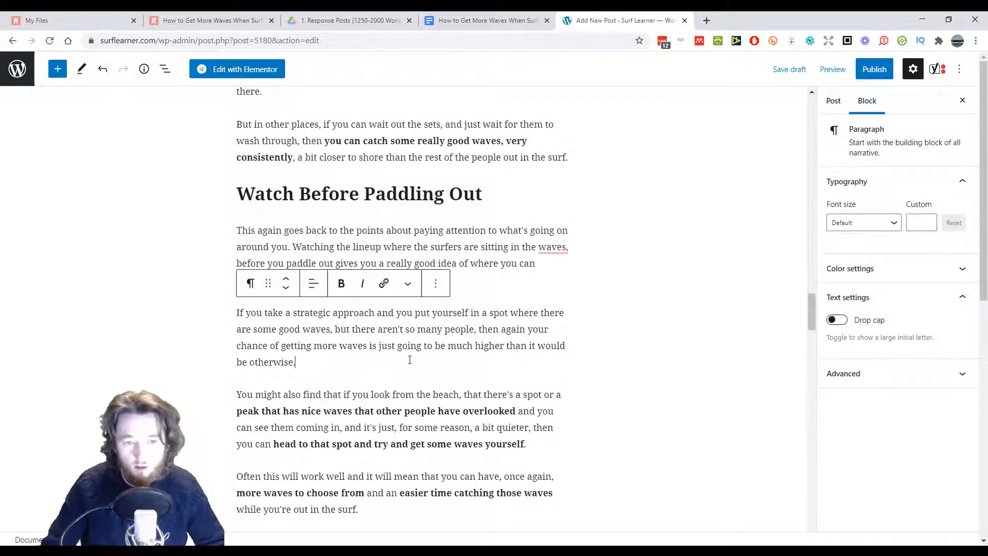
click(403, 380)
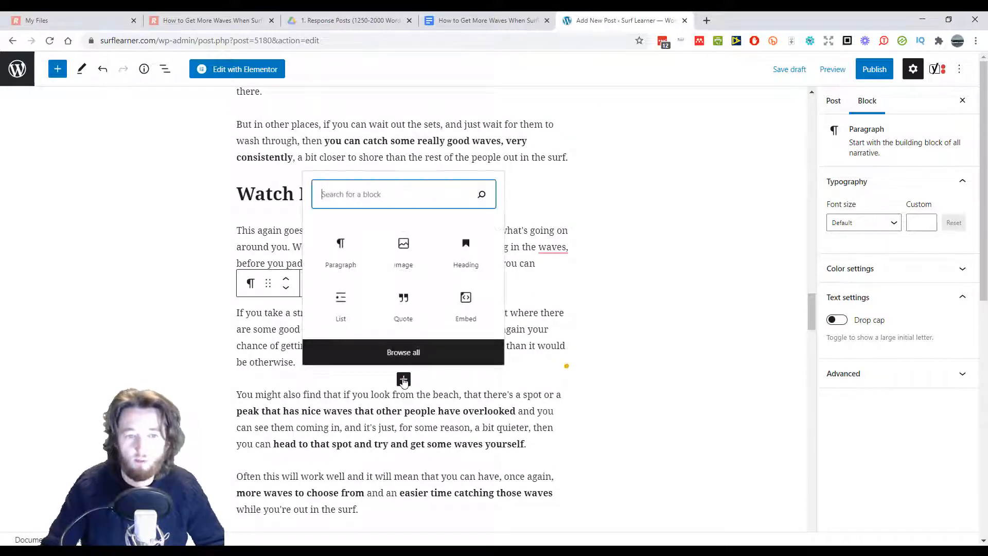
click(407, 248)
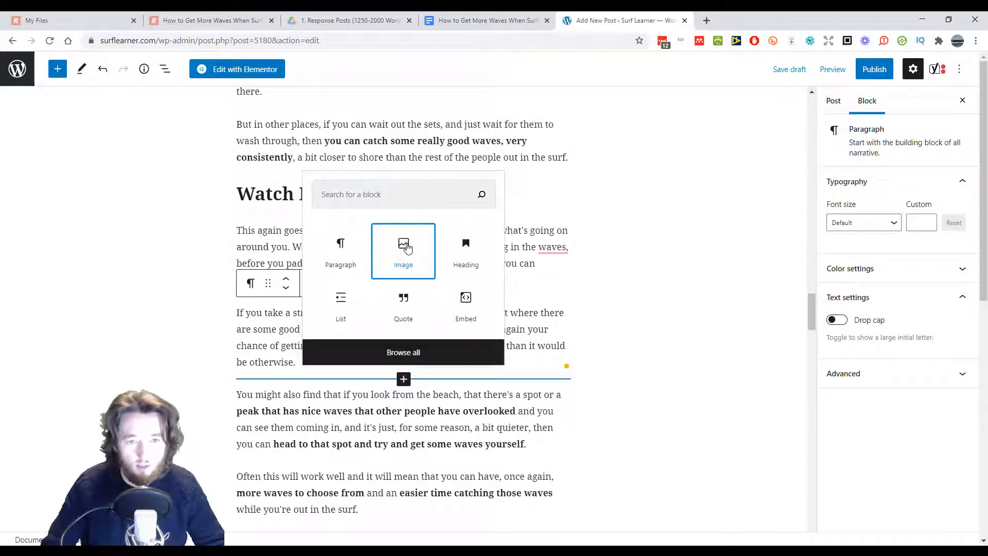
click(407, 248)
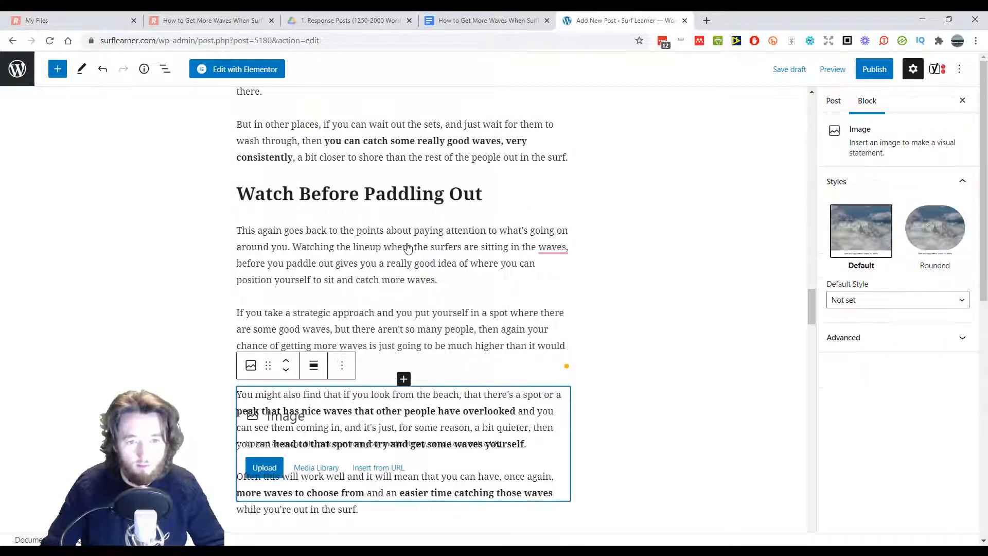
Step: Search the media library by the photographer's surname and pick the photo of surfers on a wave under a hazy orange sky
click(303, 476)
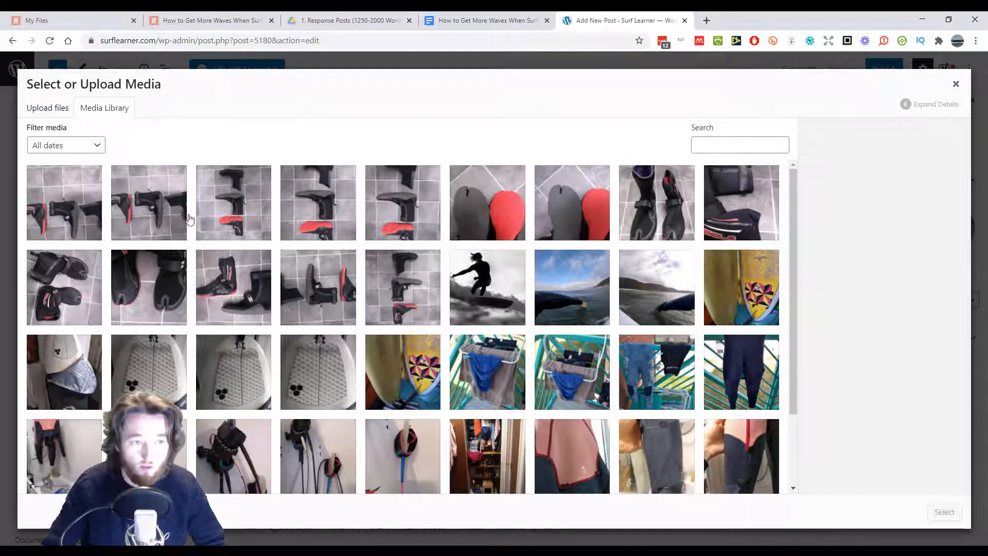
click(59, 110)
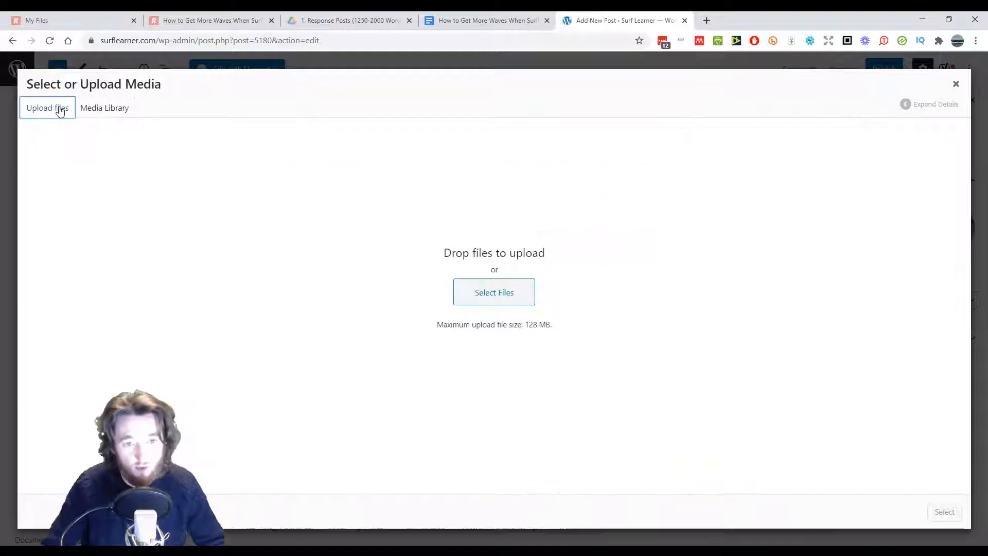
click(96, 107)
click(752, 144)
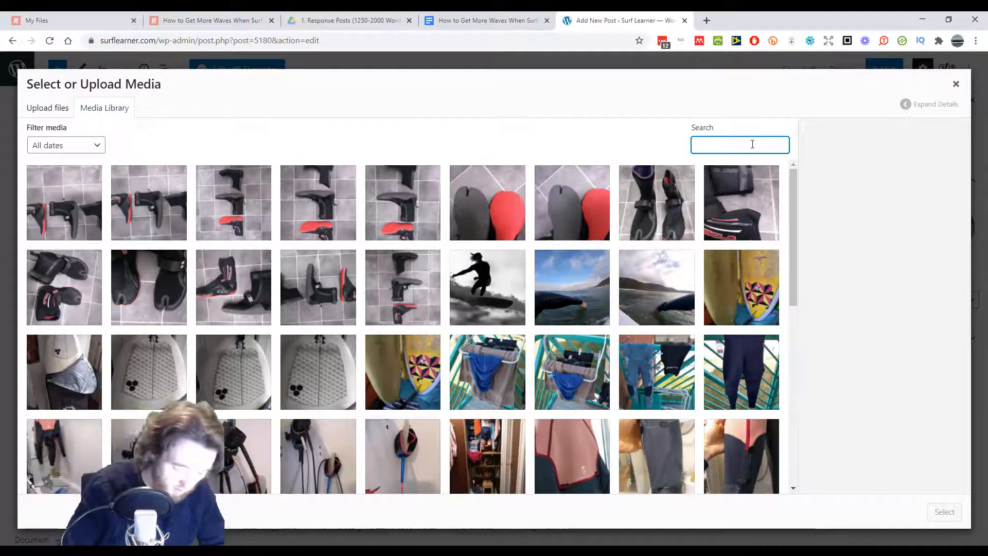
text(upmanis)
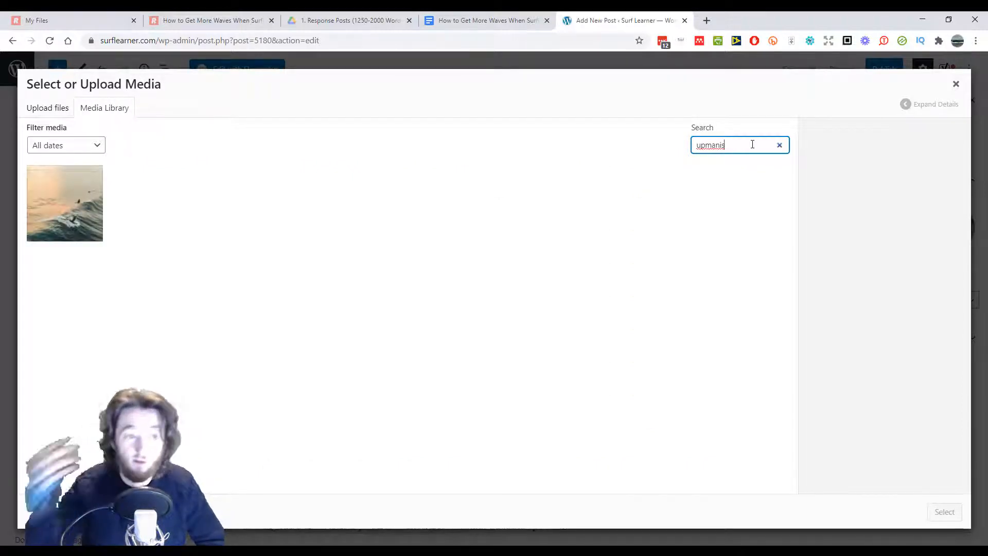
click(88, 207)
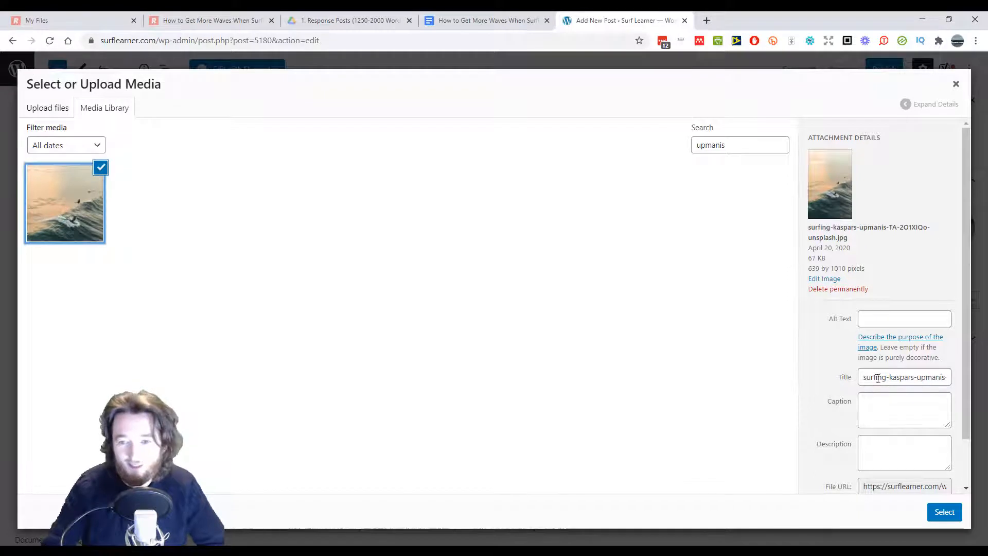
Step: Paste "Photo Credit:" into the wave photo's caption and add the photographer's full name
click(875, 411)
key(ctrl+v)
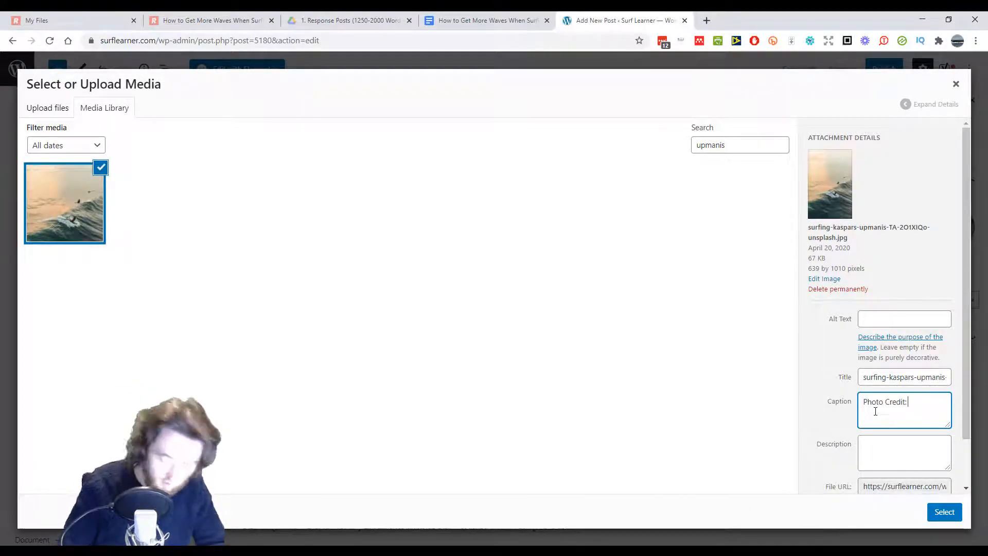
text(Kaspar)
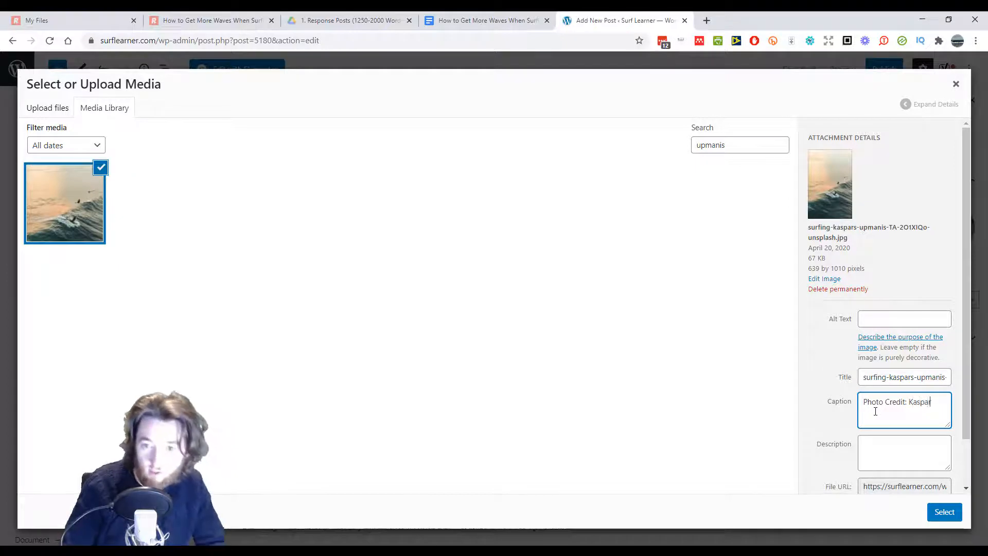
text(s Upmanis)
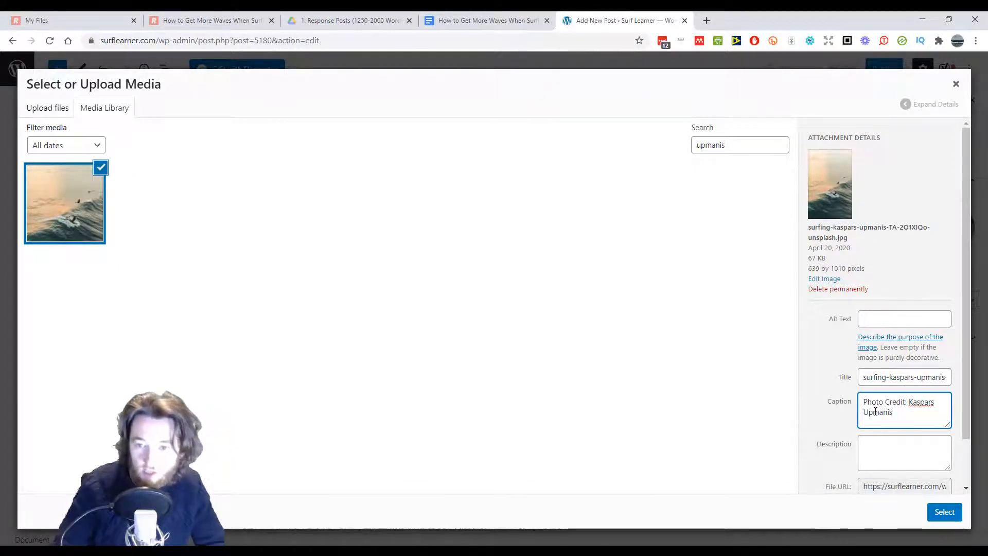
Step: Begin the wave photo's caption with "Catching waves on a quiet peak." ahead of the photo credit and insert the photo into the post
key(Up)
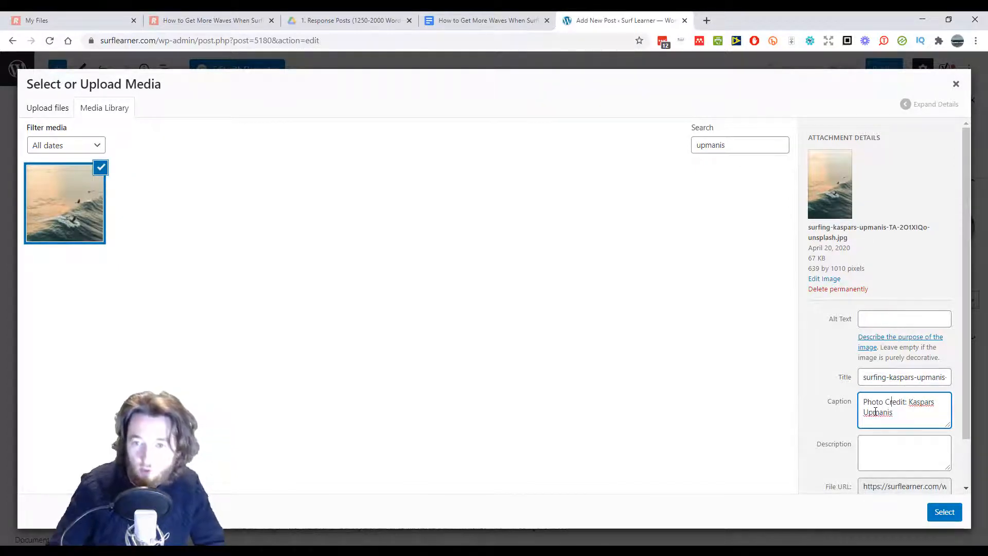
text(Cat)
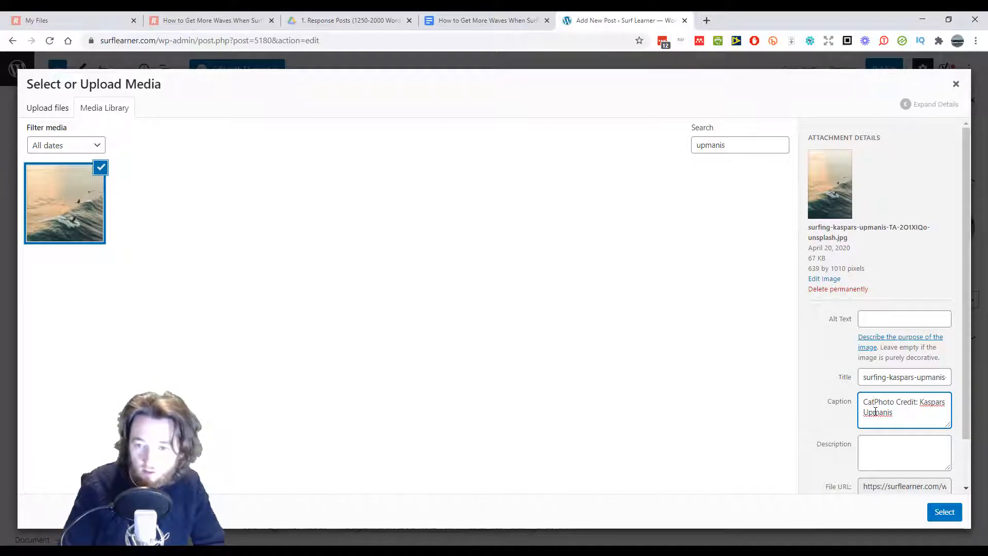
text(ching waves)
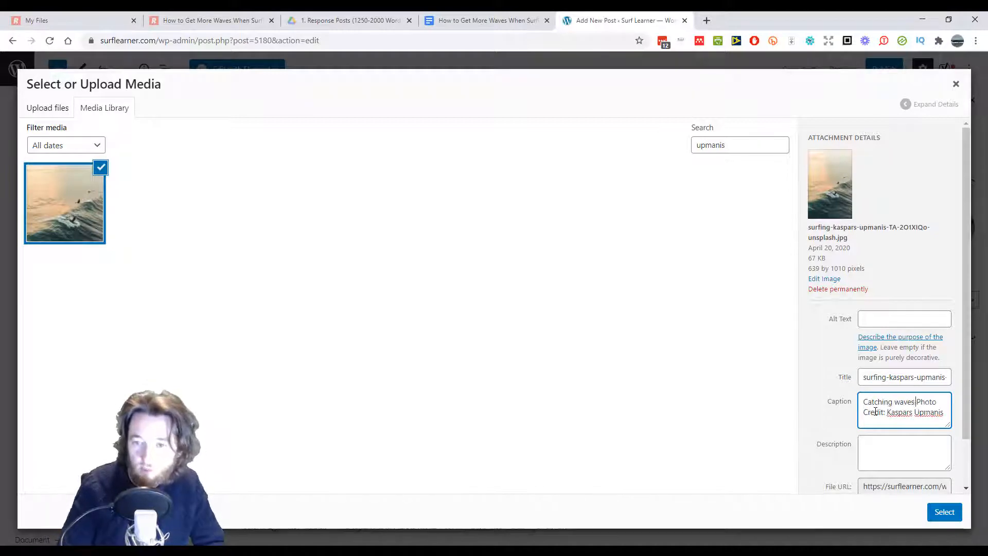
text( on a quiet pe)
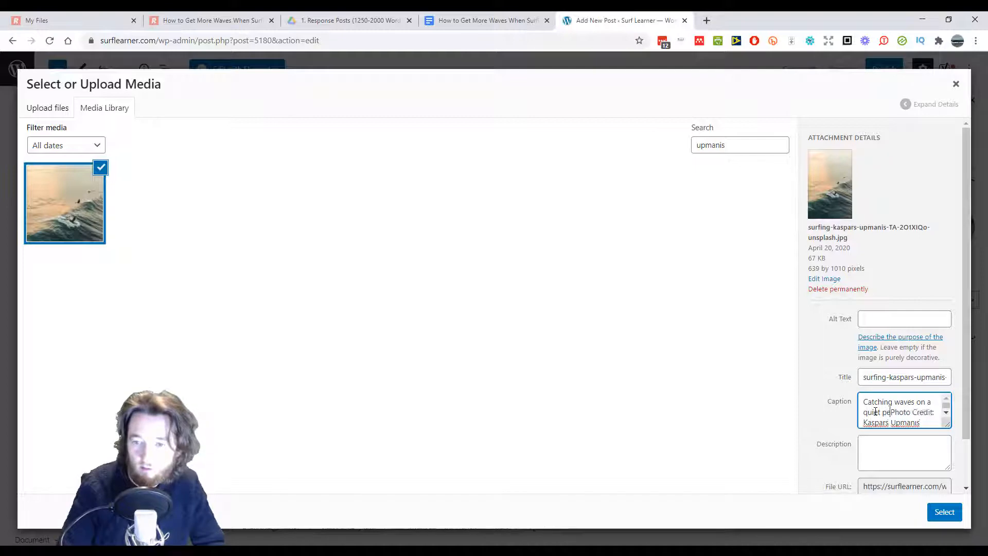
text(ak)
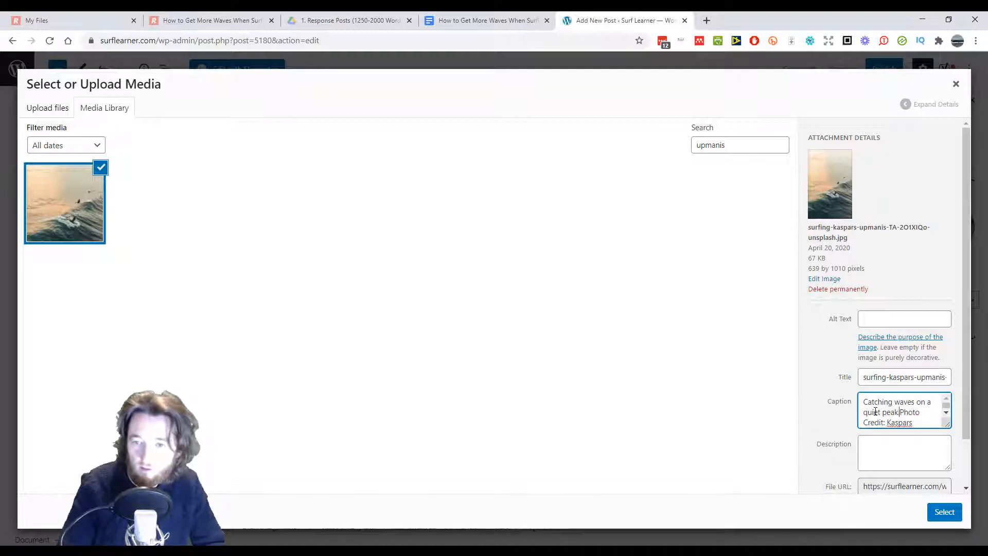
key(BackSpace)
text(.)
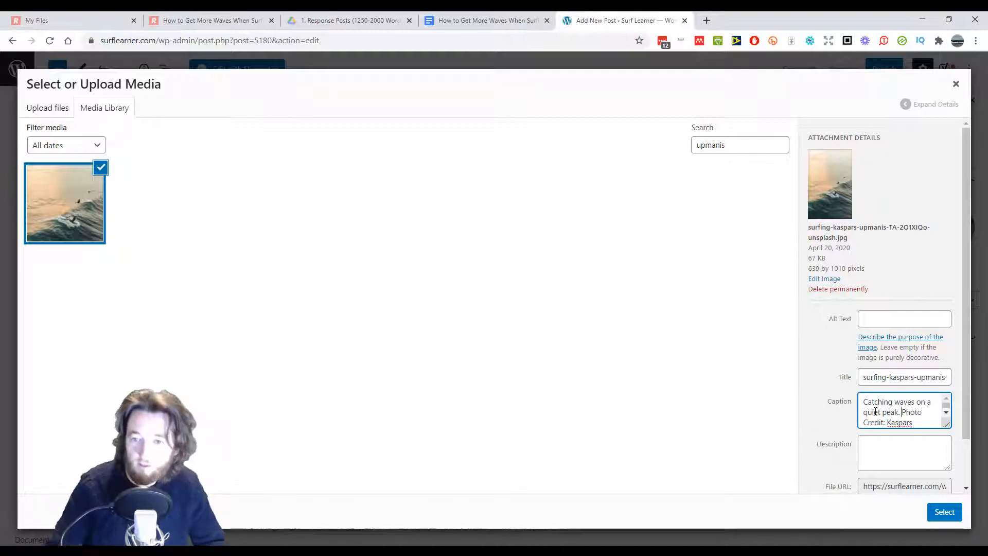
click(945, 512)
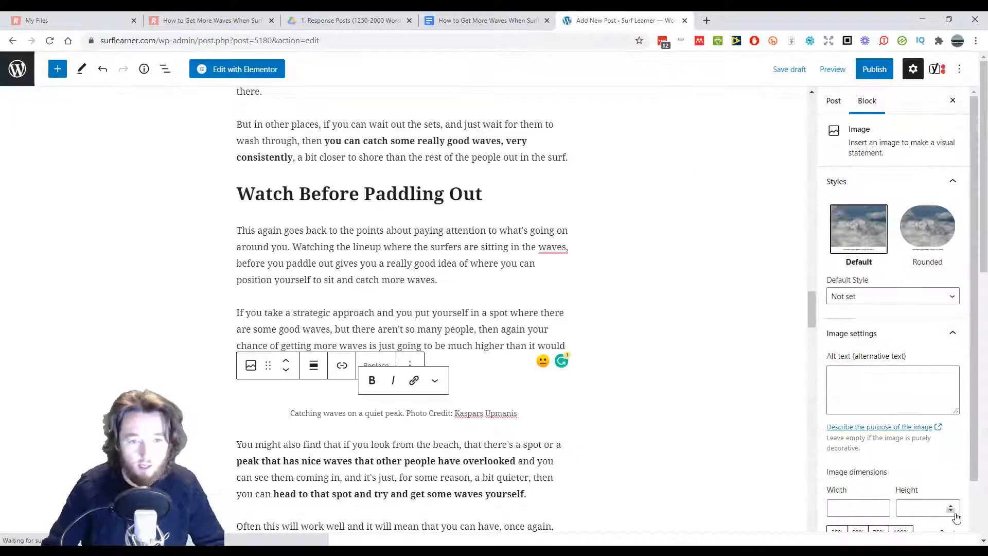
Step: Scale the inserted wave photo down proportionally to about 85 percent of the text column's width
scroll(546, 311, up, 3)
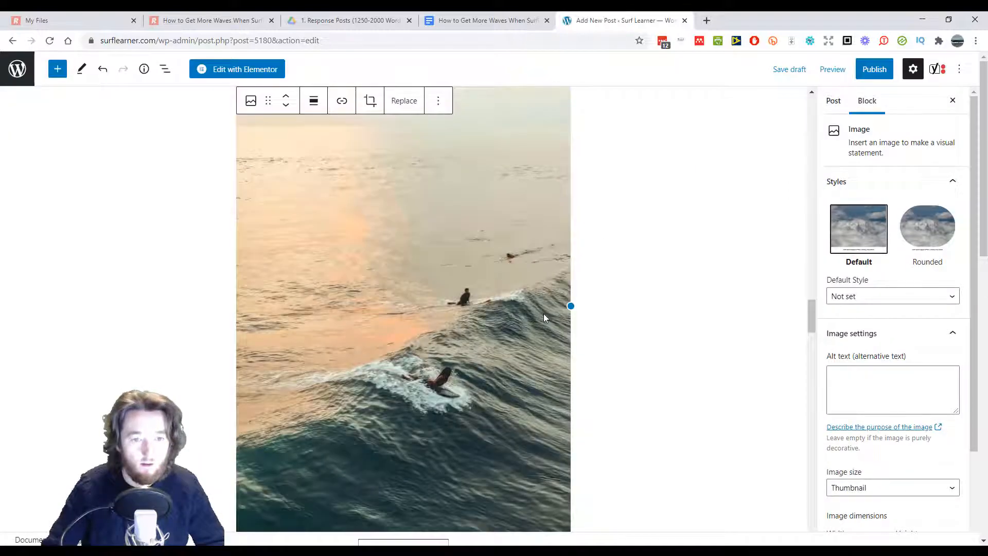
scroll(543, 314, down, 3)
drag(407, 394, 405, 315)
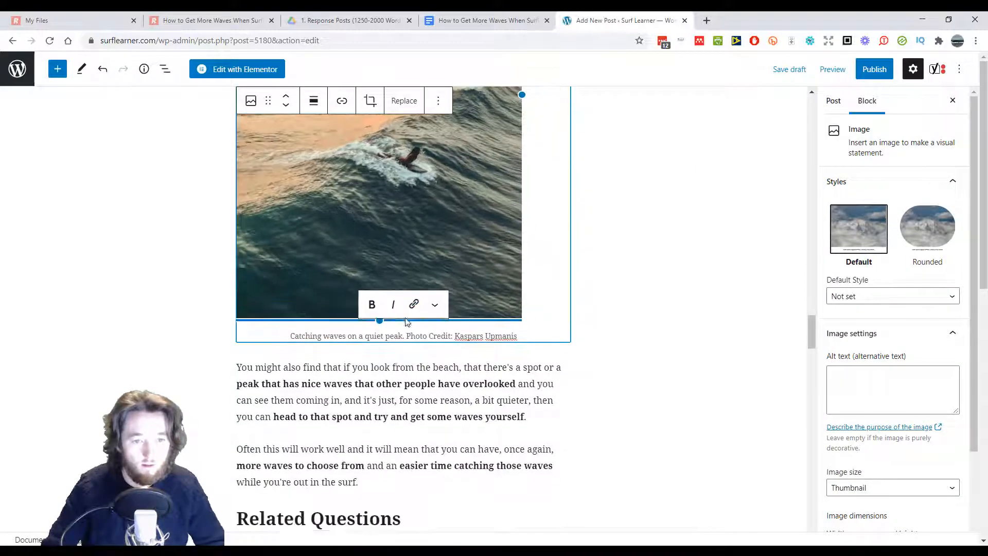
Step: Extend the wave photo's caption to "Catching waves on a quiet peak is a lot more fun!" and put the photo credit on its own line
click(386, 334)
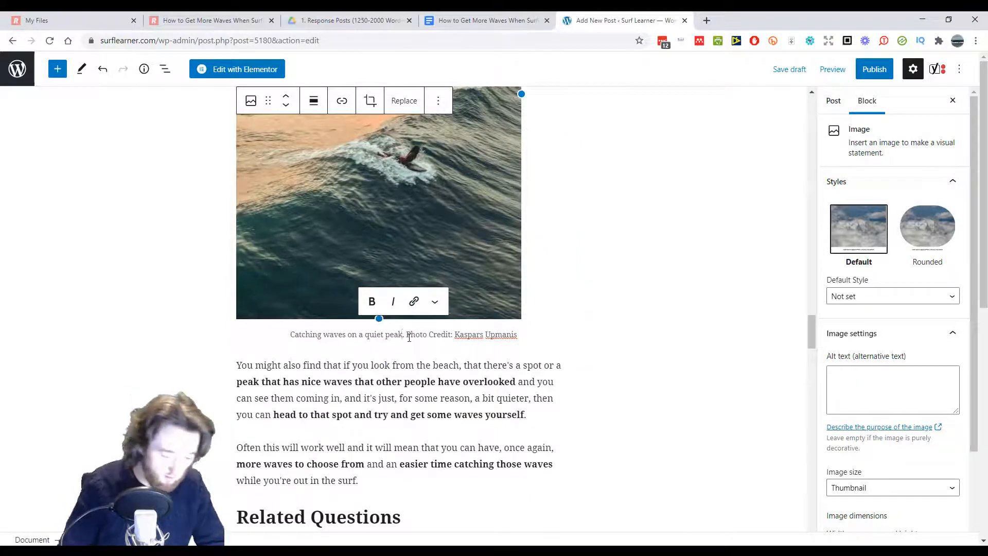
text(is a lot more)
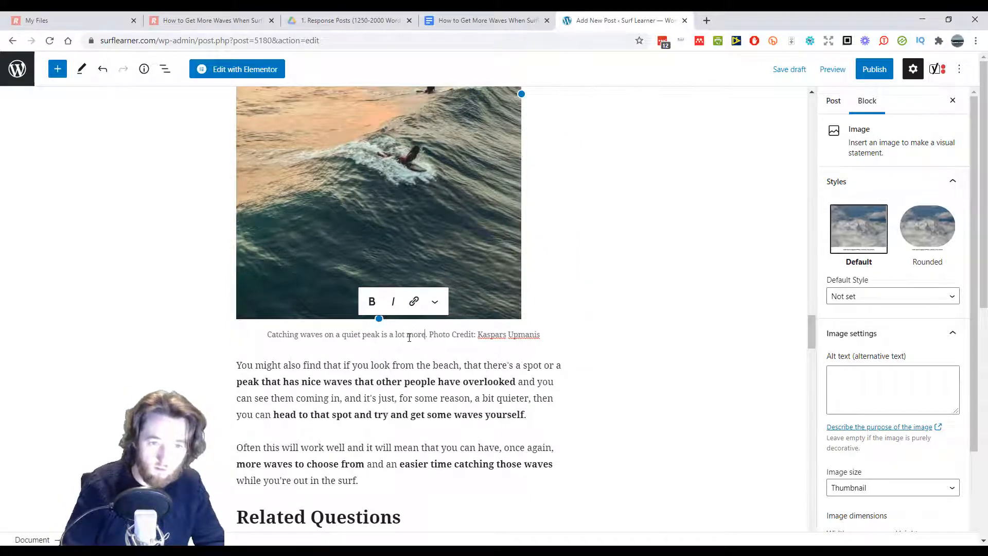
text( fun.)
key(BackSpace)
text(!)
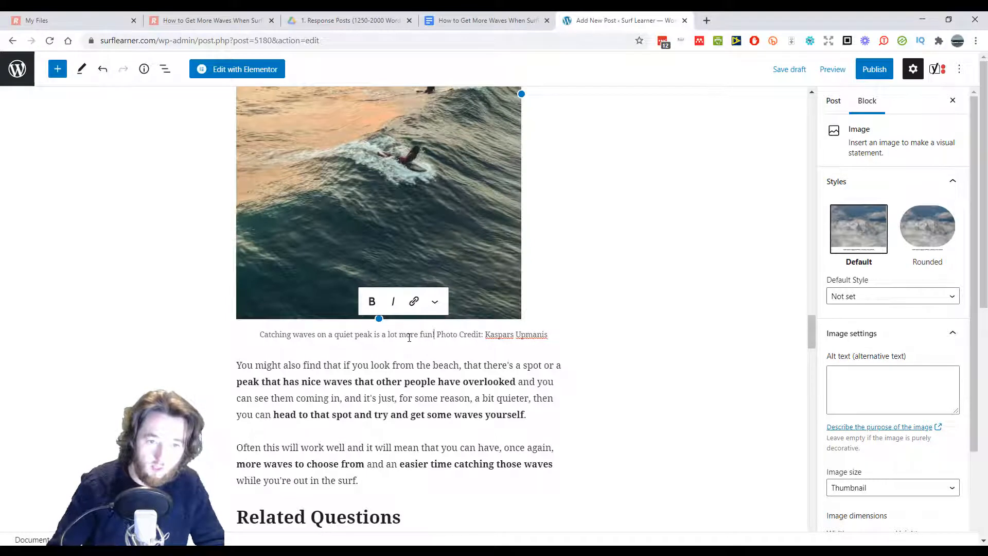
key(Return)
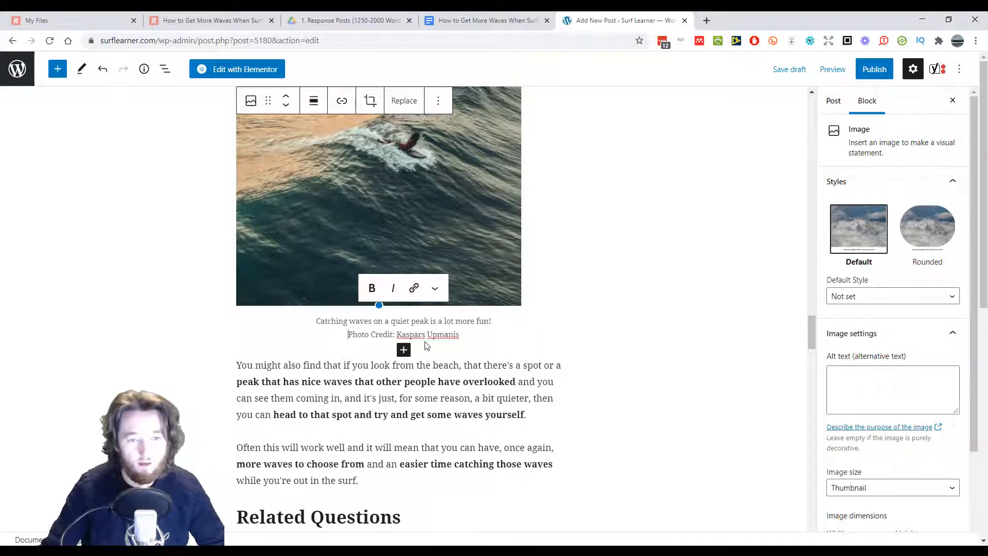
Step: Put the photo credit in the beach photo's caption on its own line below "Going for a walk down the beach for a quieter surf!"
scroll(426, 346, up, 12)
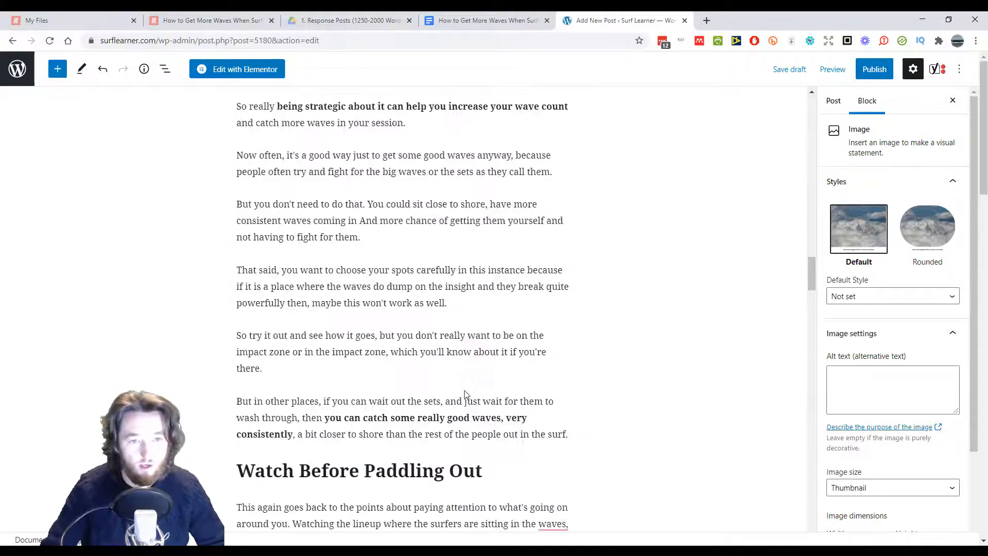
scroll(465, 394, down, 12)
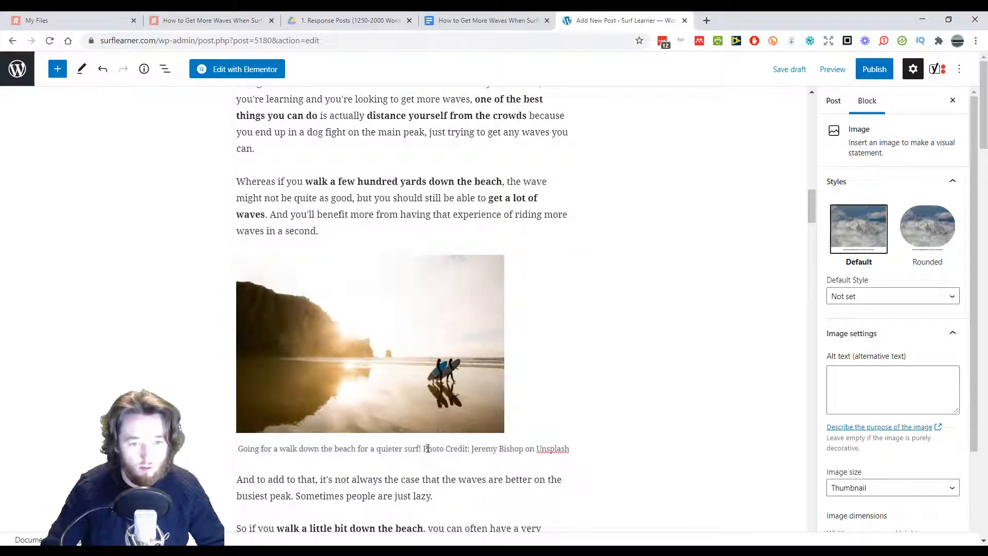
click(427, 448)
key(shift+Return)
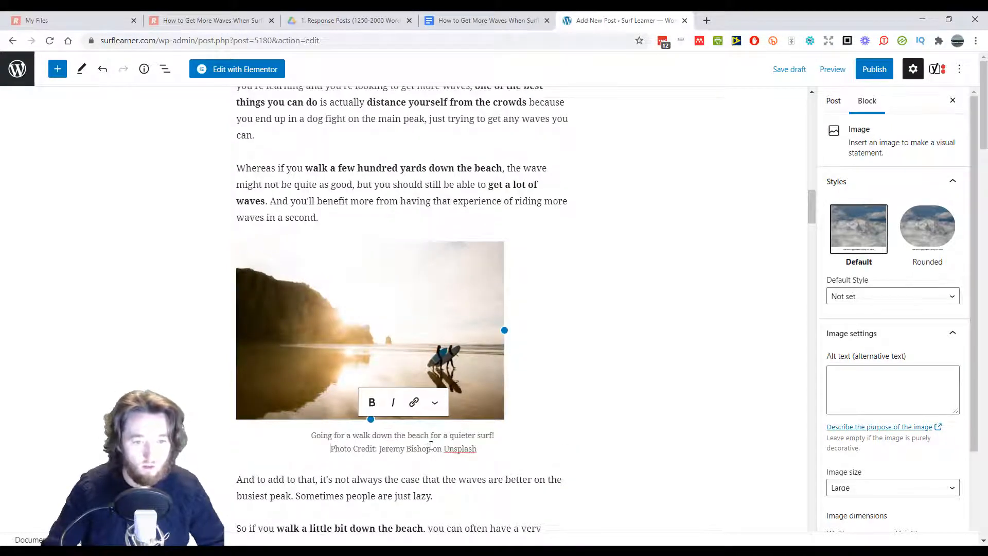
scroll(425, 444, up, 10)
scroll(424, 442, up, 7)
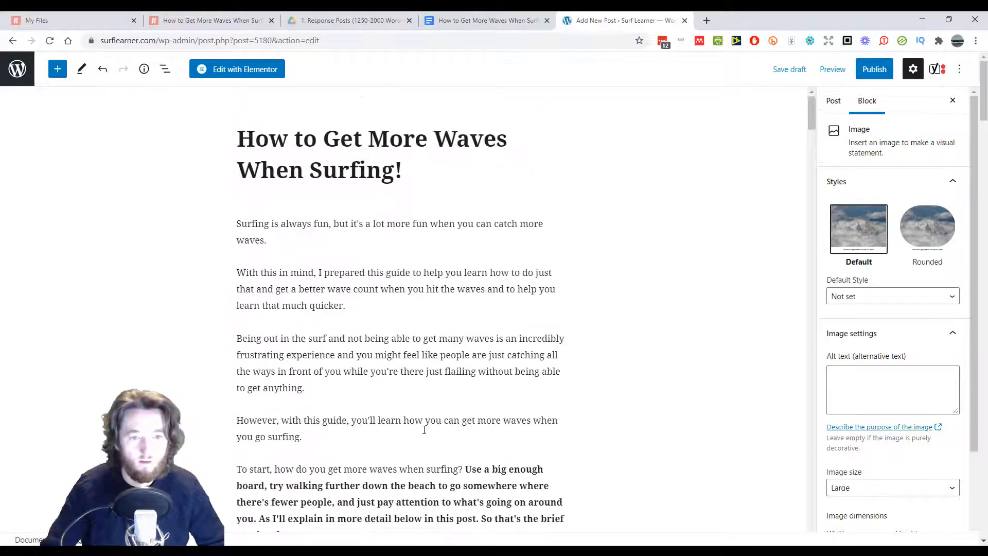
scroll(437, 403, down, 11)
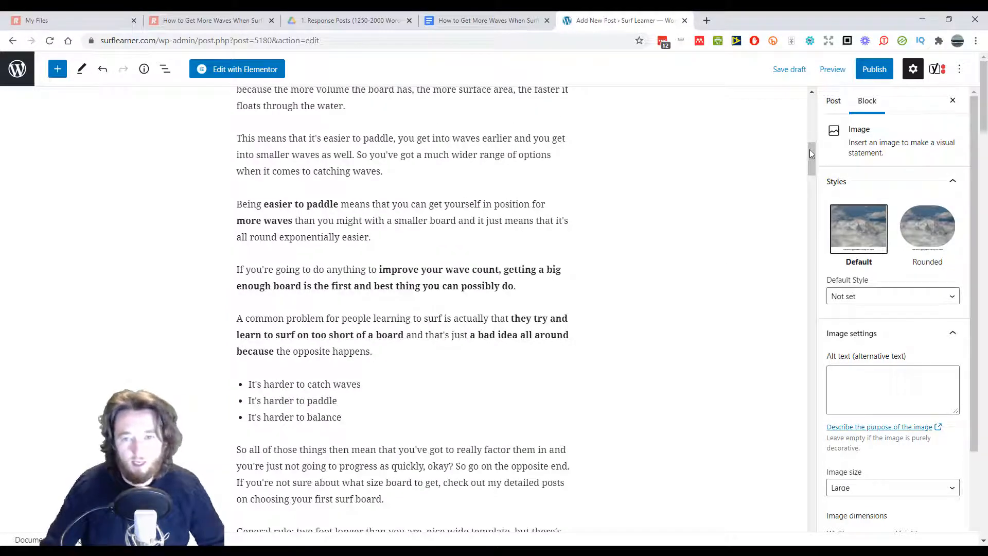
drag(811, 154, 810, 213)
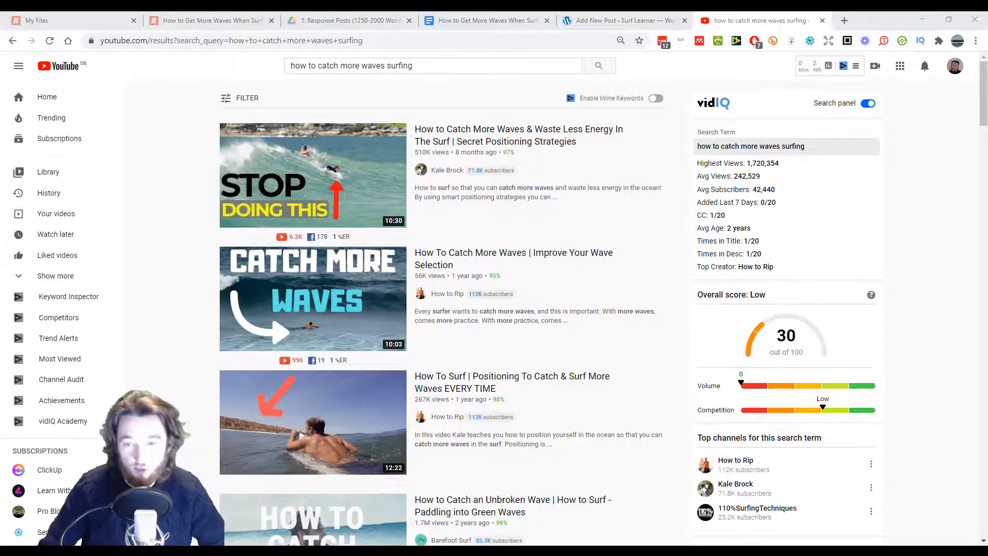
Step: Open the YouTube video "How to Catch More Waves & Waste Less Energy In The Surf | Secret Positioning Strategies", copy its URL and pause playback
mouse_move(279, 148)
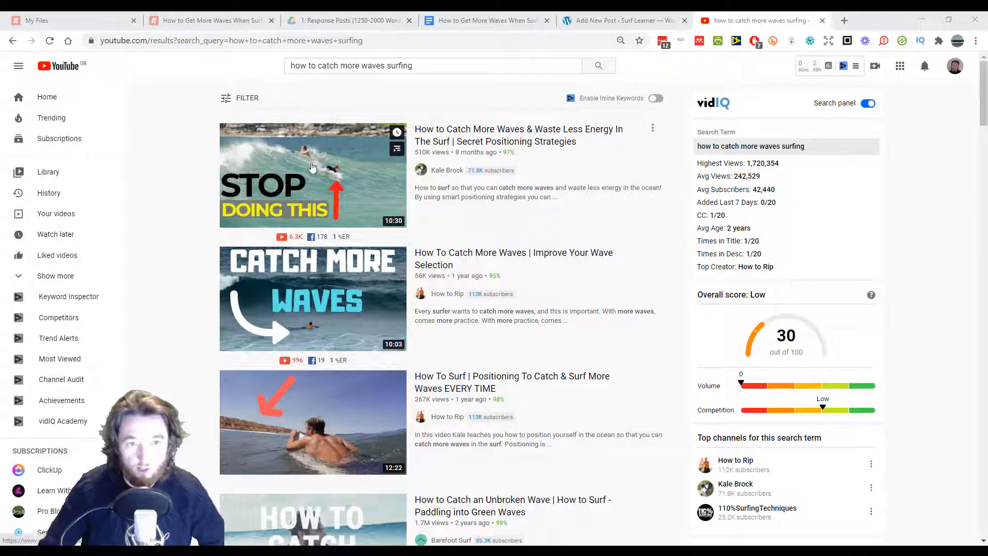
right_click(451, 145)
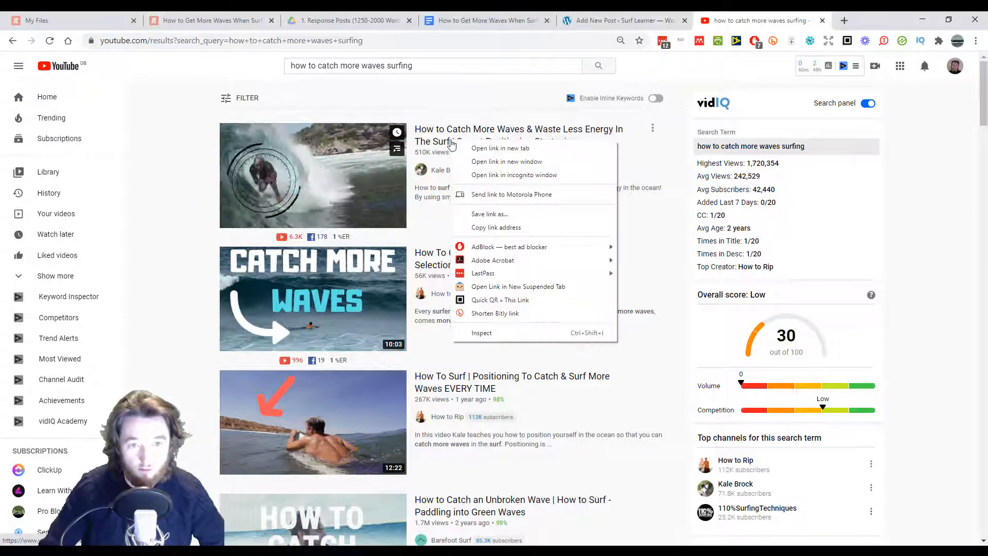
click(496, 225)
click(360, 141)
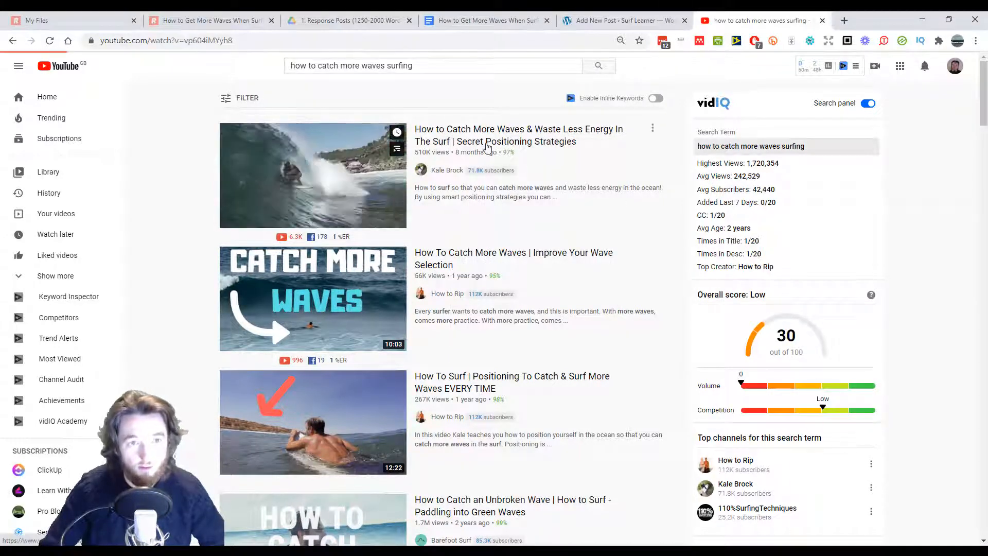
click(252, 40)
right_click(252, 40)
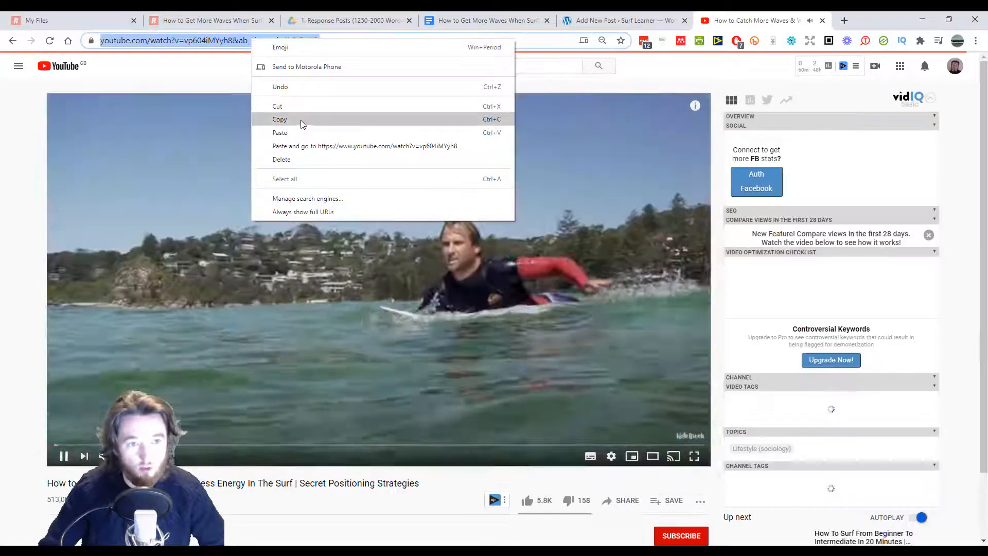
click(288, 117)
click(124, 352)
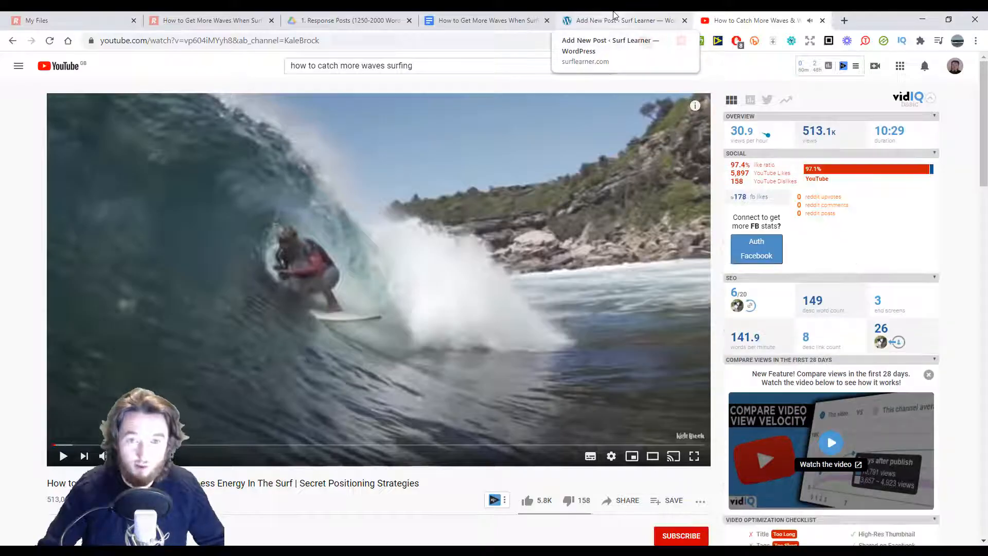
Step: Back in the WordPress post, embed the copied video link after the paragraph beginning "So really being strategic about it" in the "Surf Closer to Shore" section
click(561, 17)
scroll(436, 314, down, 12)
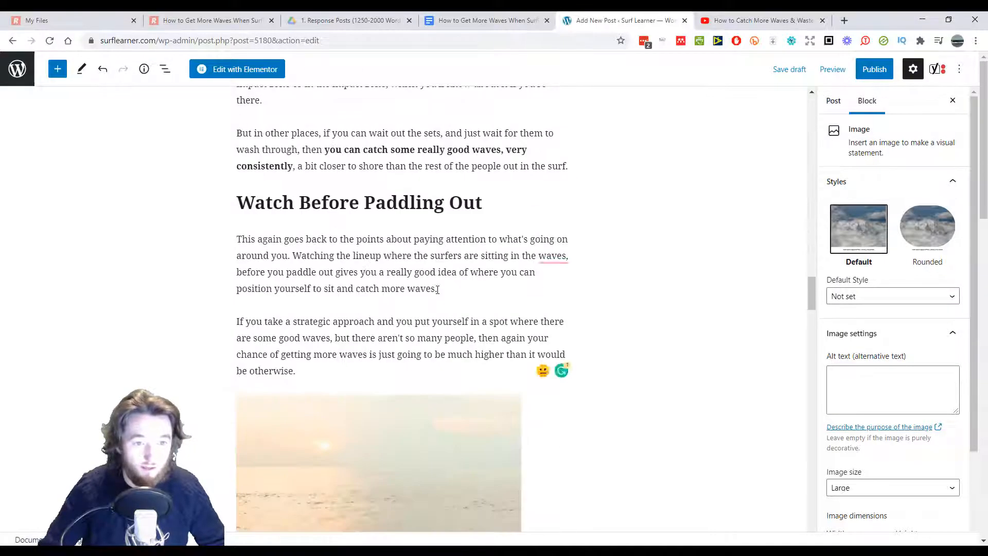
scroll(437, 290, down, 15)
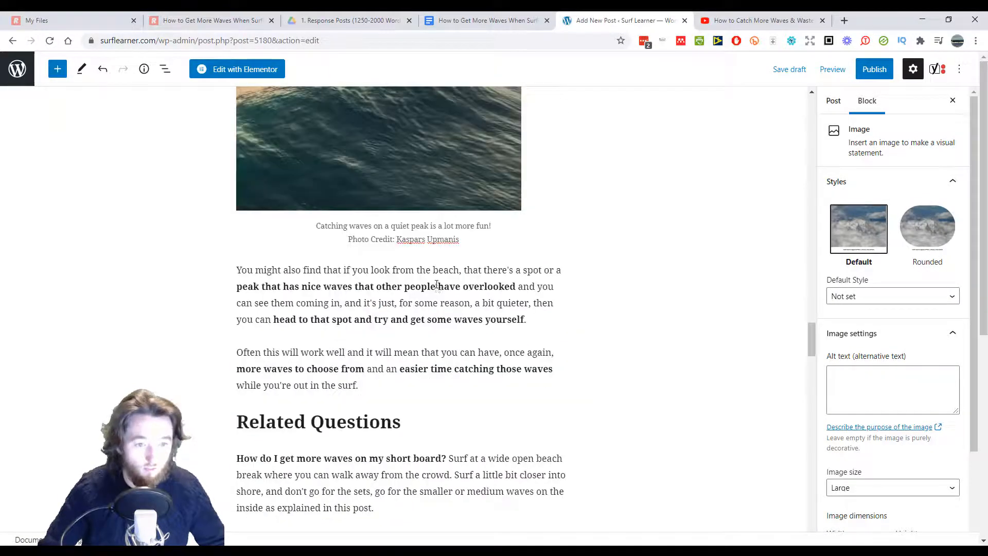
scroll(374, 367, down, 5)
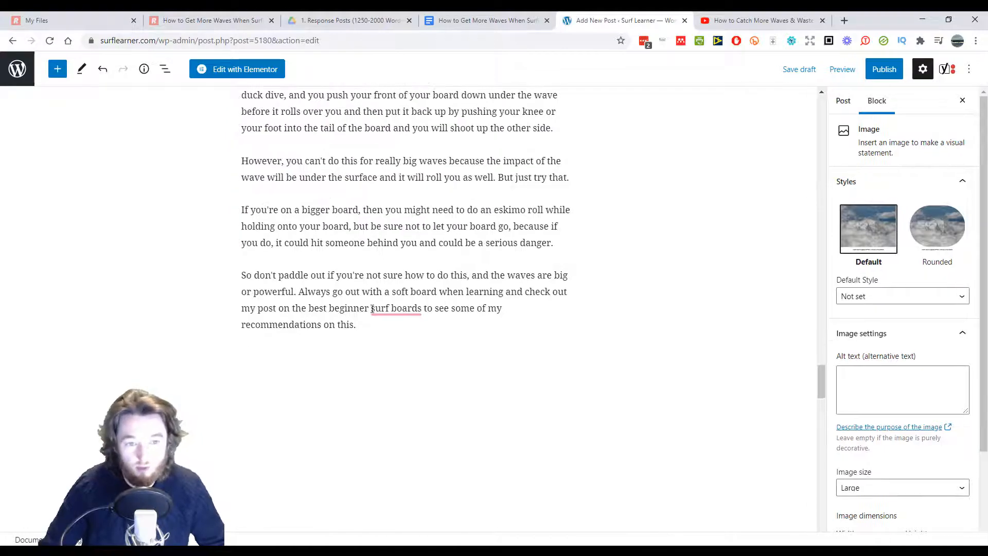
scroll(372, 309, up, 20)
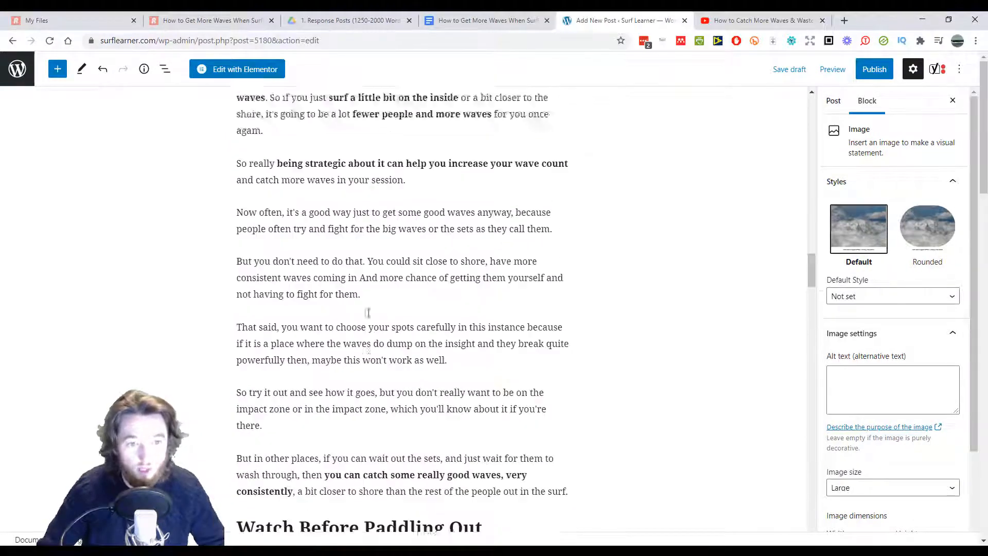
scroll(368, 312, up, 5)
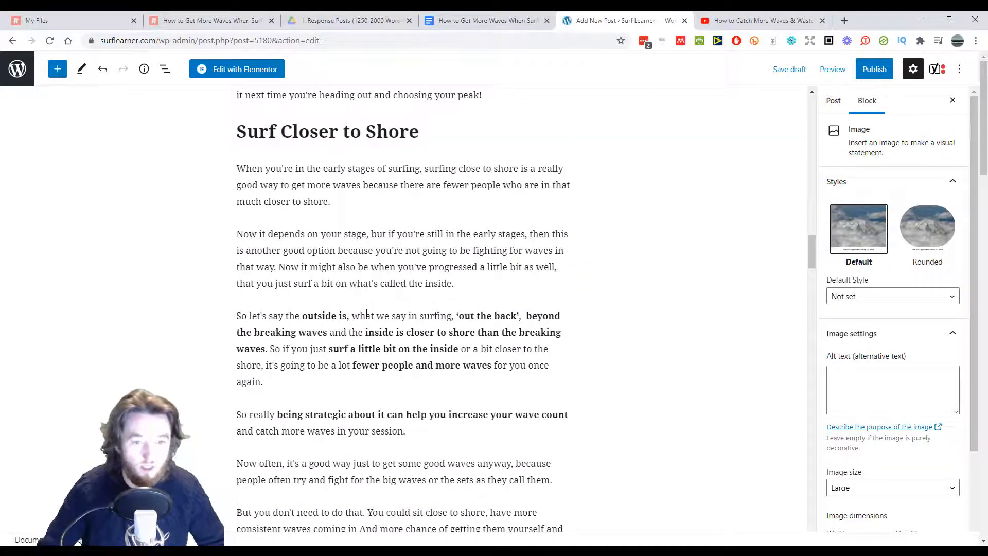
click(431, 429)
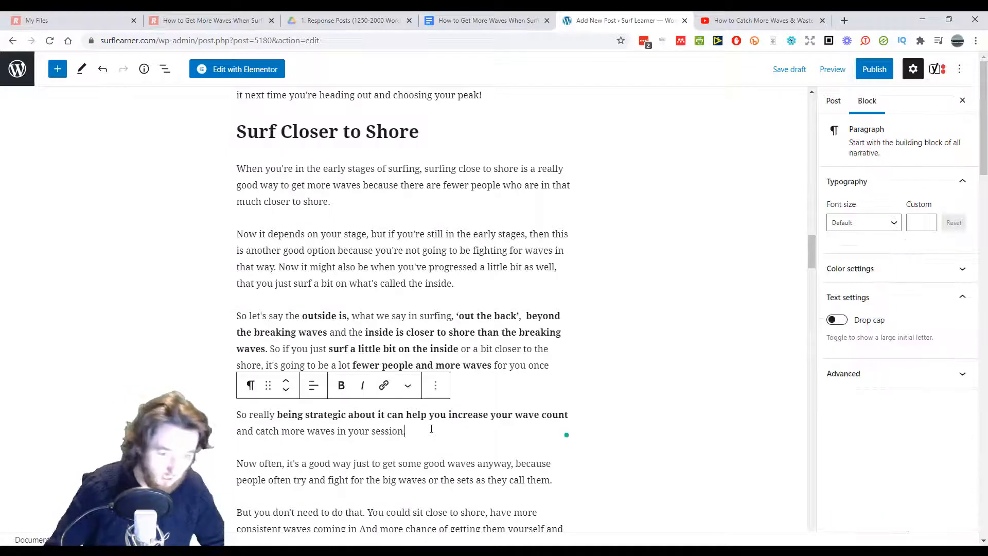
key(Return)
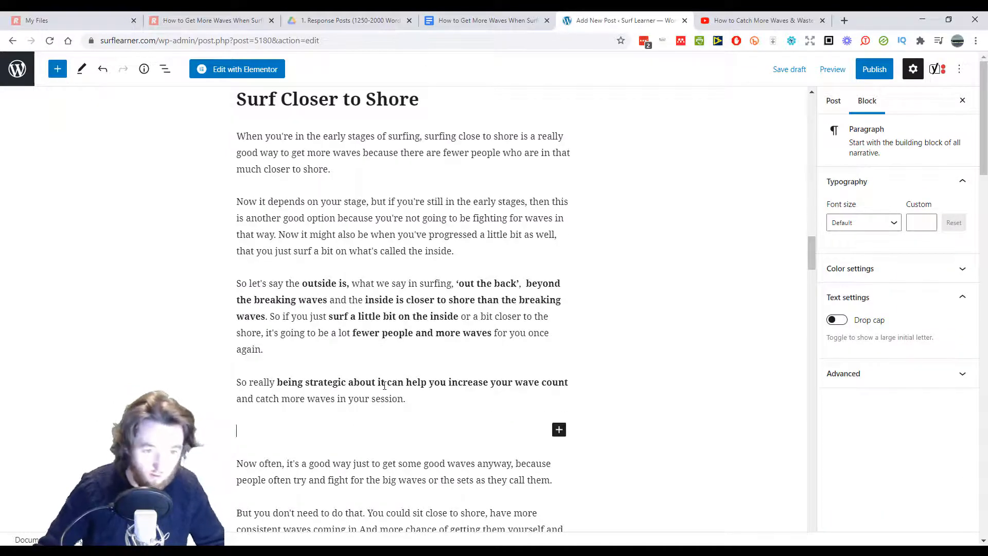
key(ctrl+v)
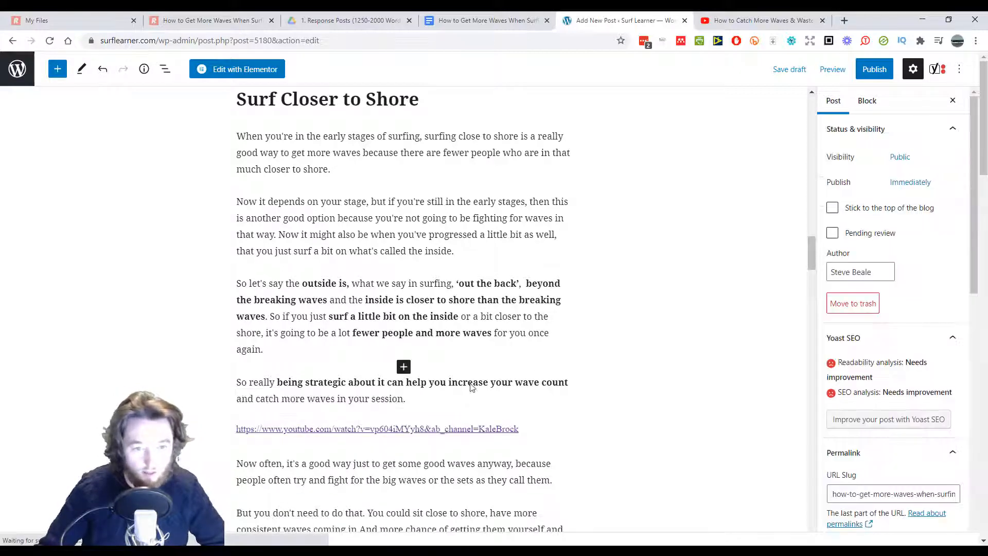
click(414, 431)
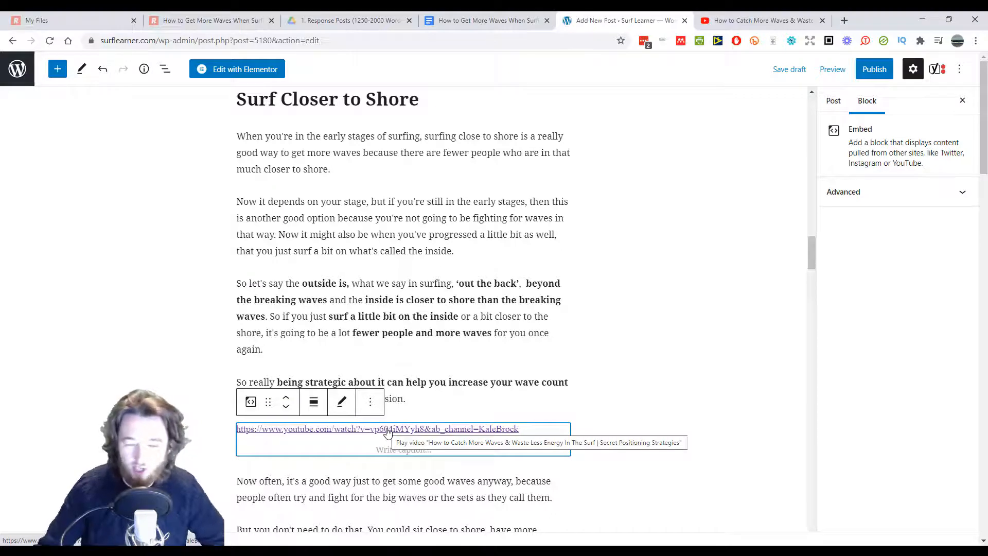
click(411, 397)
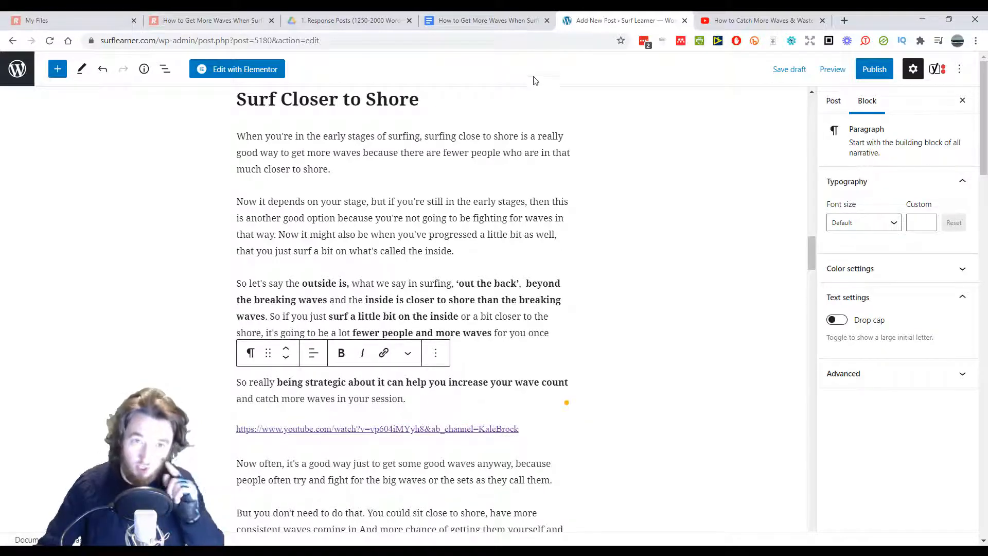
click(471, 20)
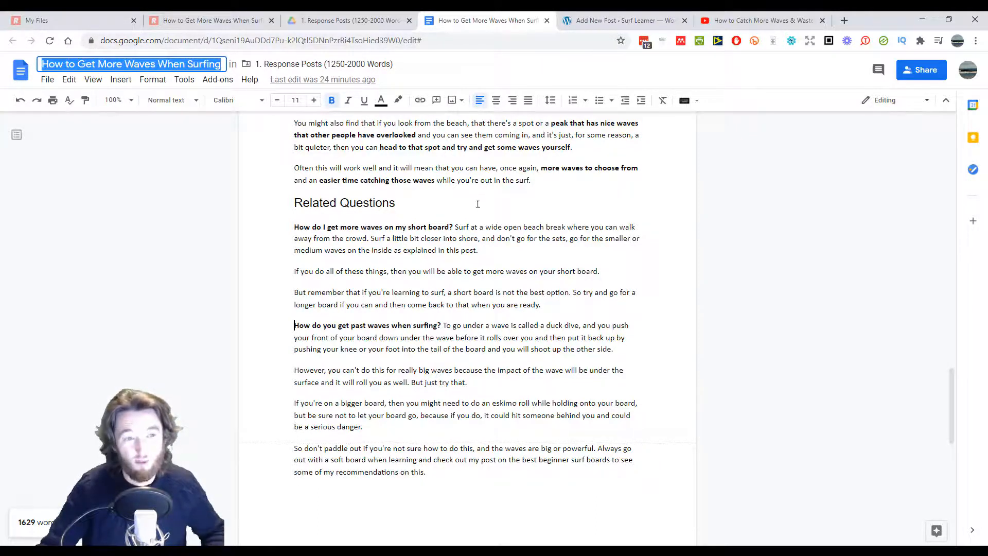
click(599, 15)
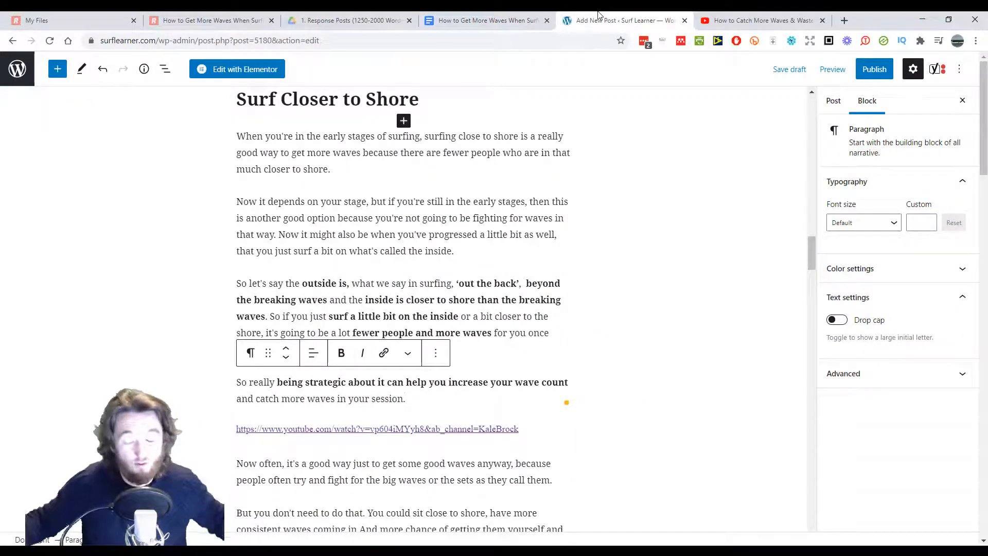
click(525, 15)
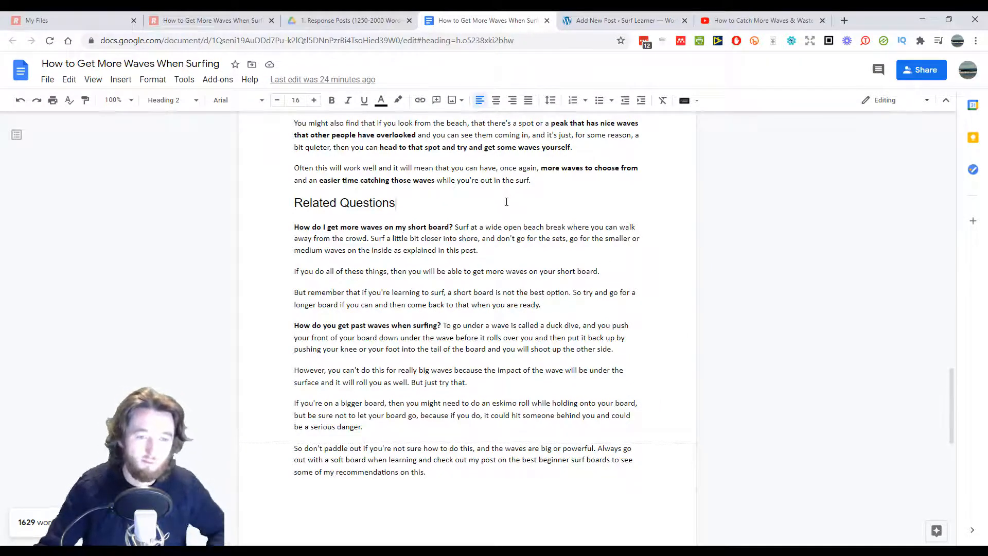
click(602, 25)
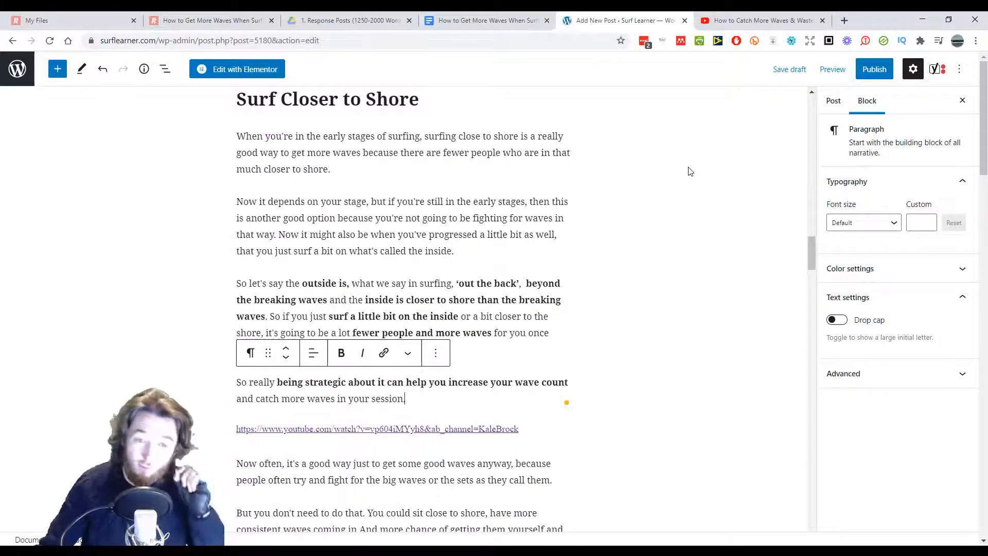
Step: Switch the editor preview to Mobile and open a preview of the post in a new browser tab
click(832, 72)
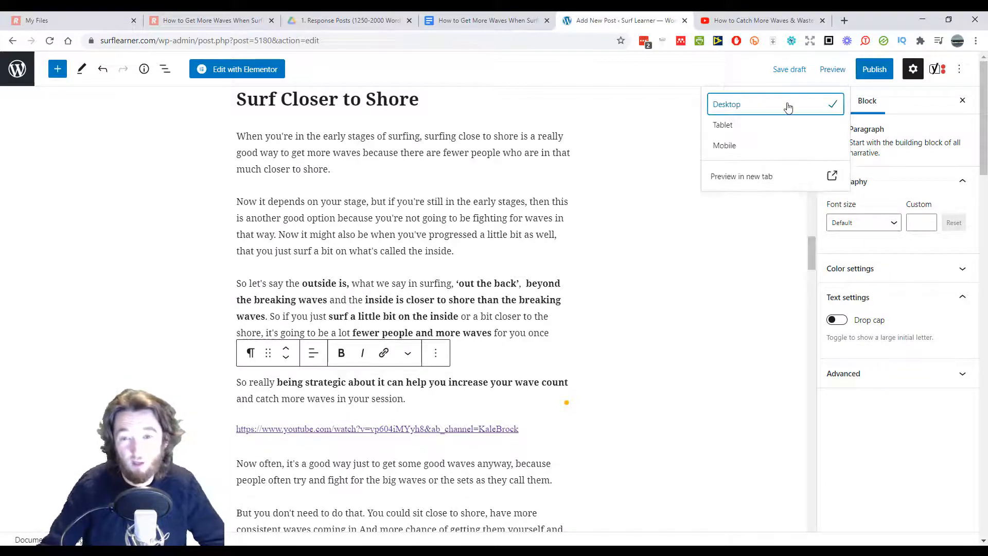
click(725, 148)
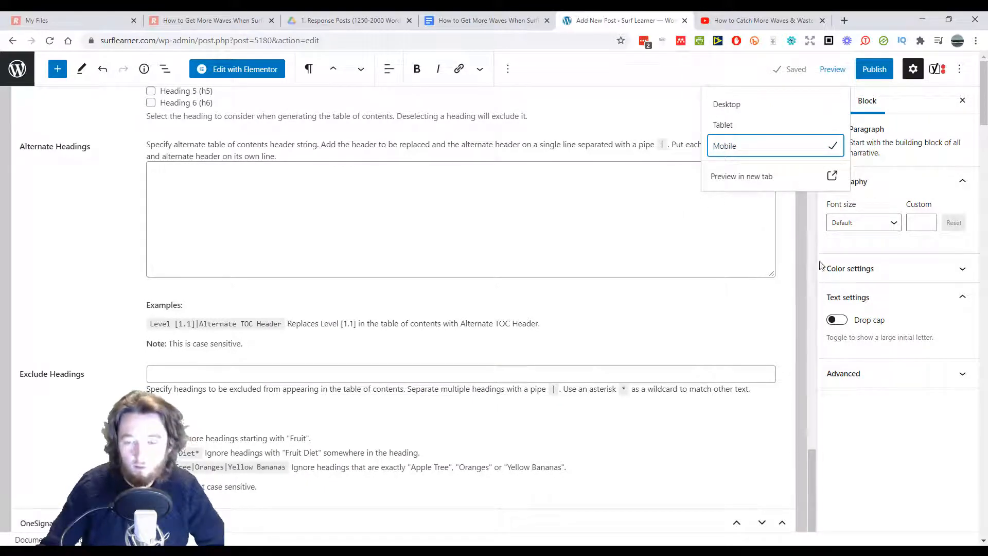
click(742, 177)
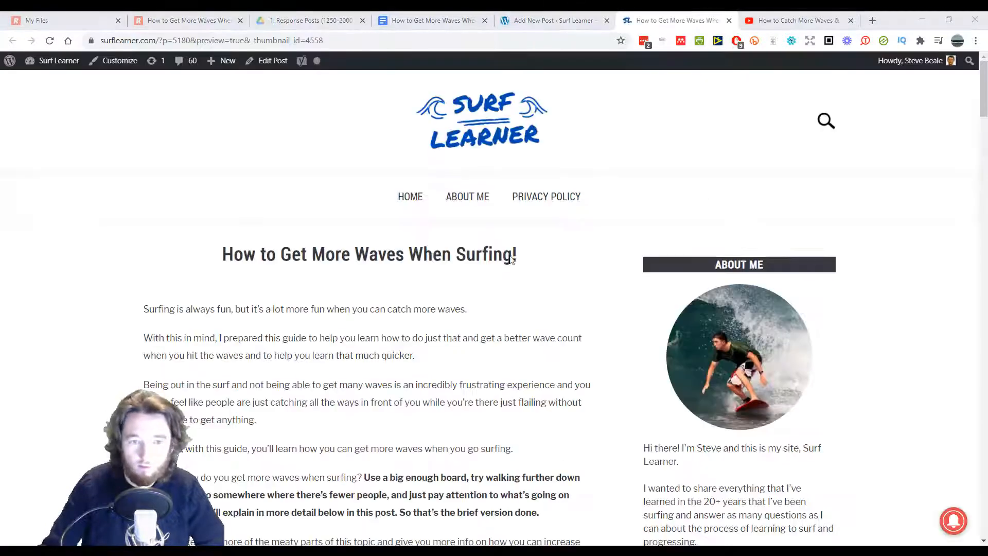
Step: Review the previewed post from the introduction to Related Questions, examining the photos, captions, embedded video and text layout
scroll(450, 245, down, 4)
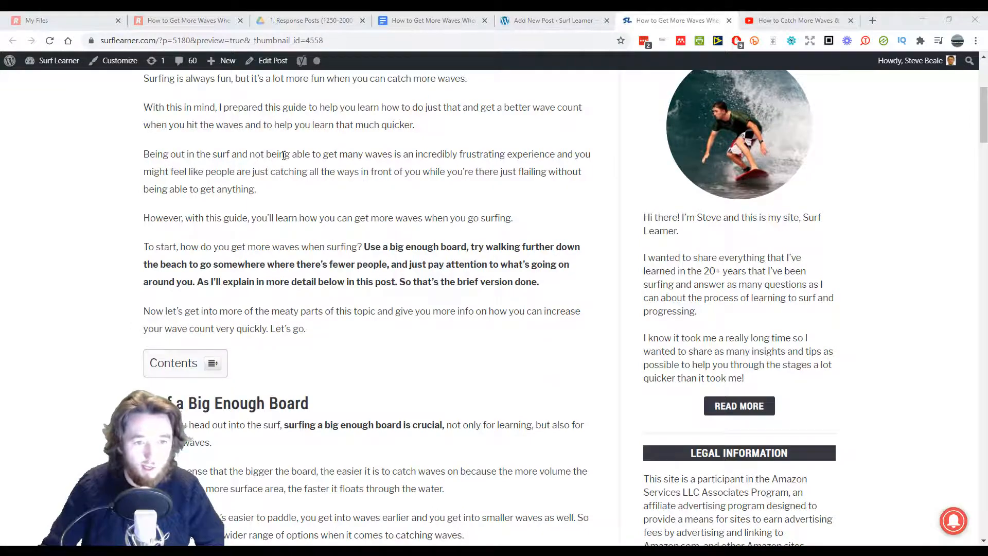
scroll(232, 190, down, 4)
scroll(296, 206, down, 2)
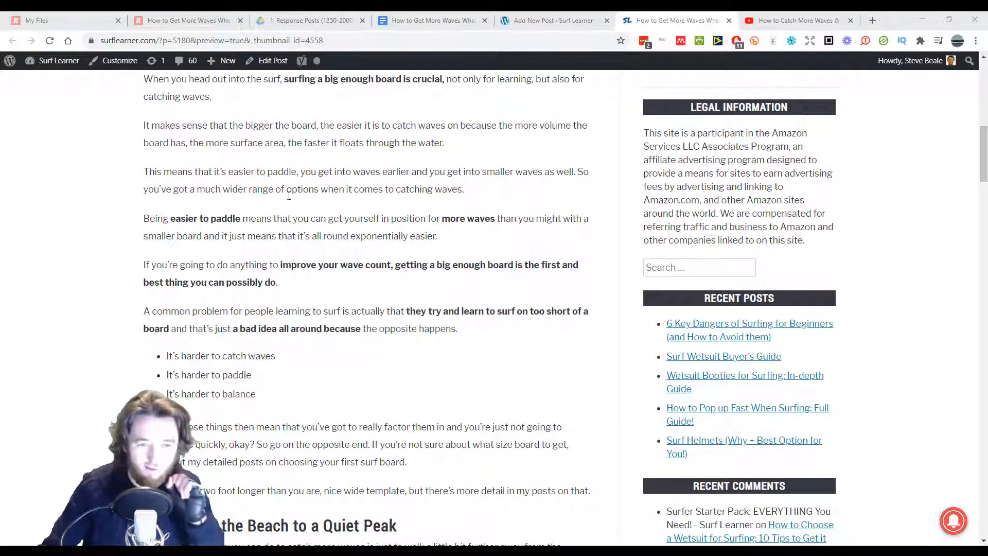
scroll(389, 174, down, 4)
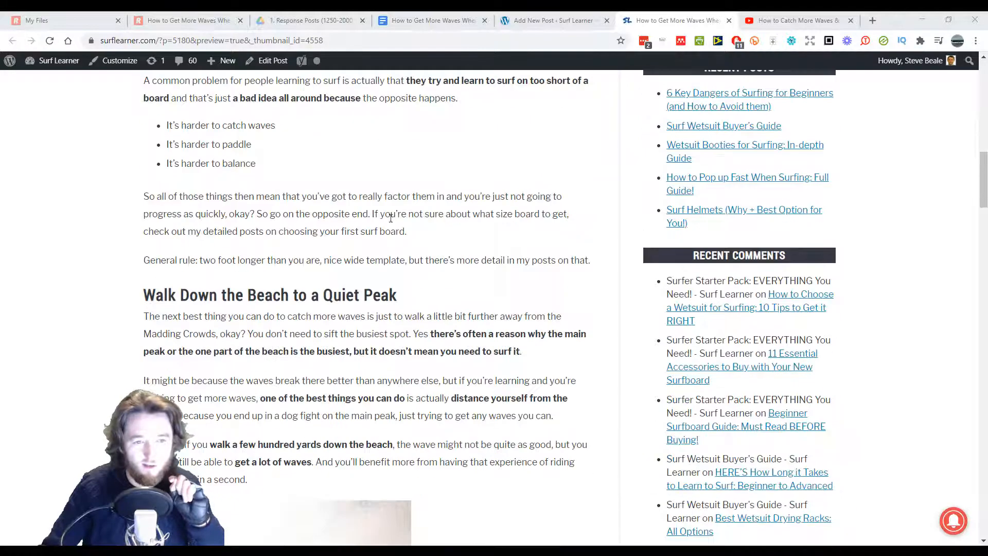
scroll(325, 211, down, 4)
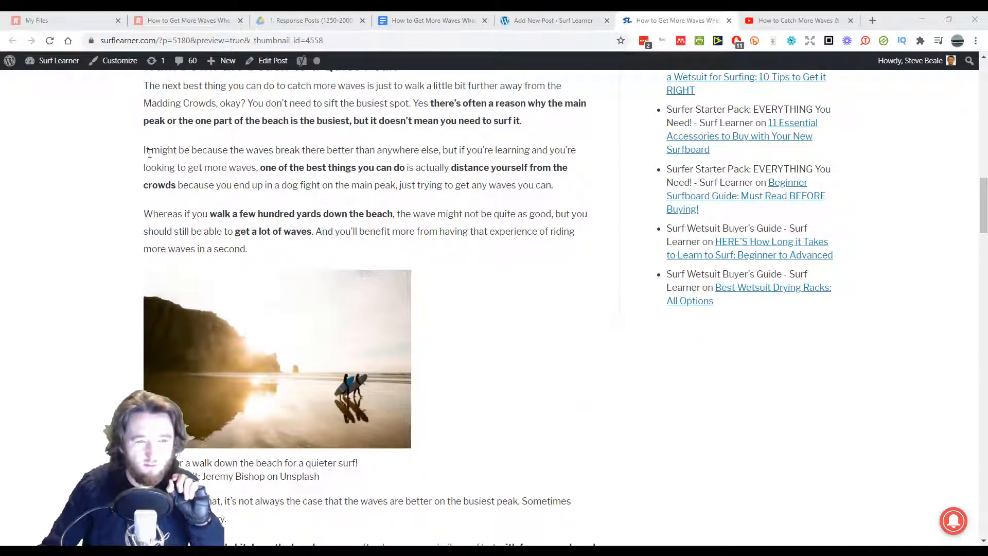
scroll(183, 174, down, 13)
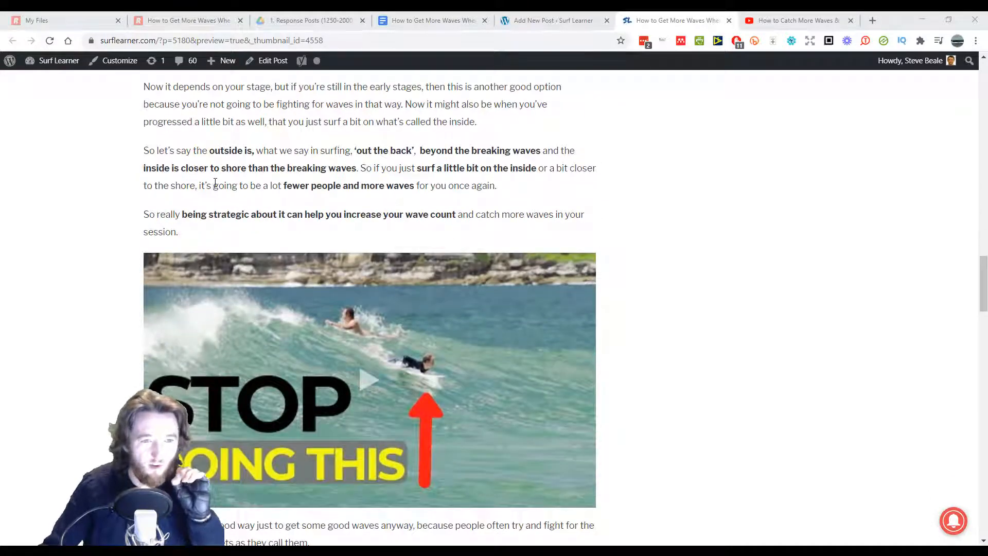
scroll(214, 185, up, 2)
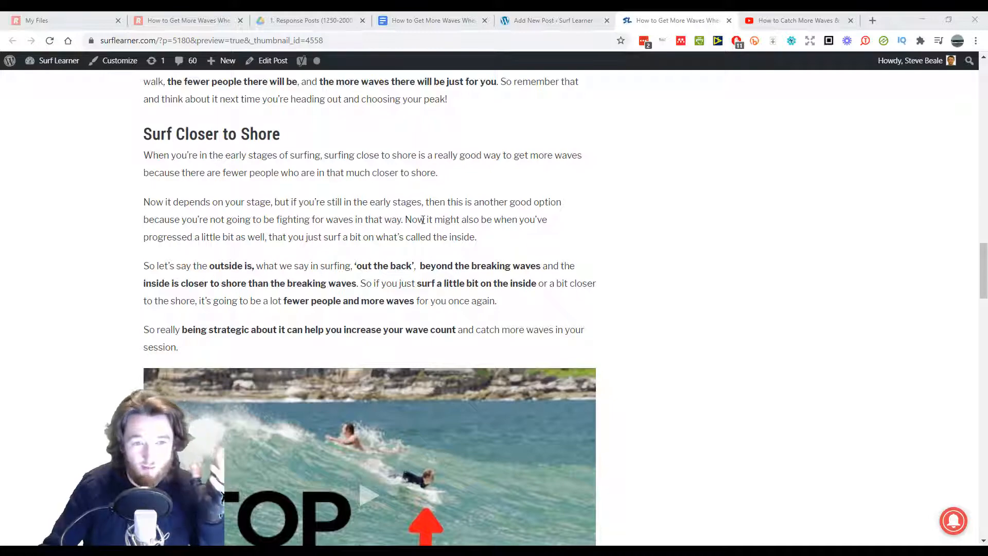
scroll(360, 205, down, 1)
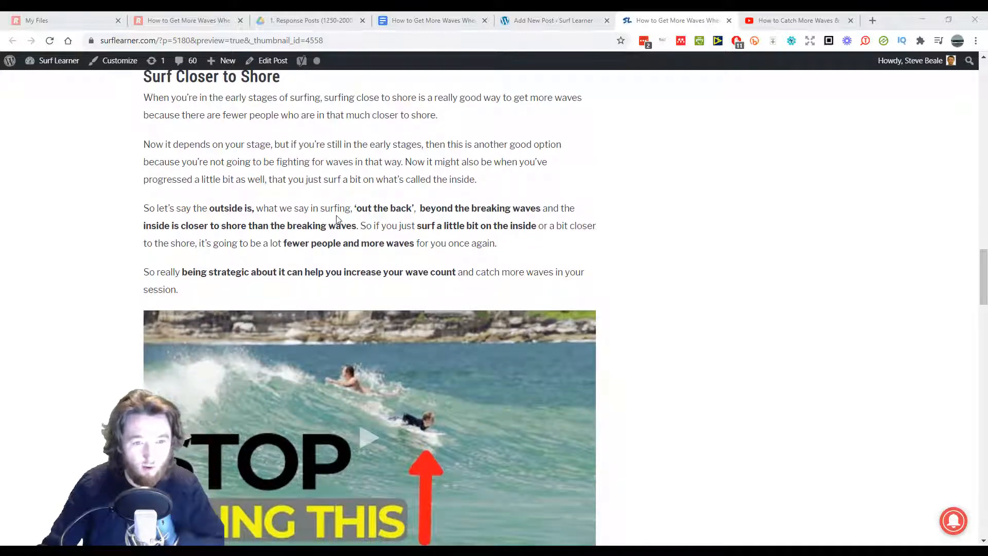
scroll(335, 222, down, 8)
scroll(364, 218, down, 6)
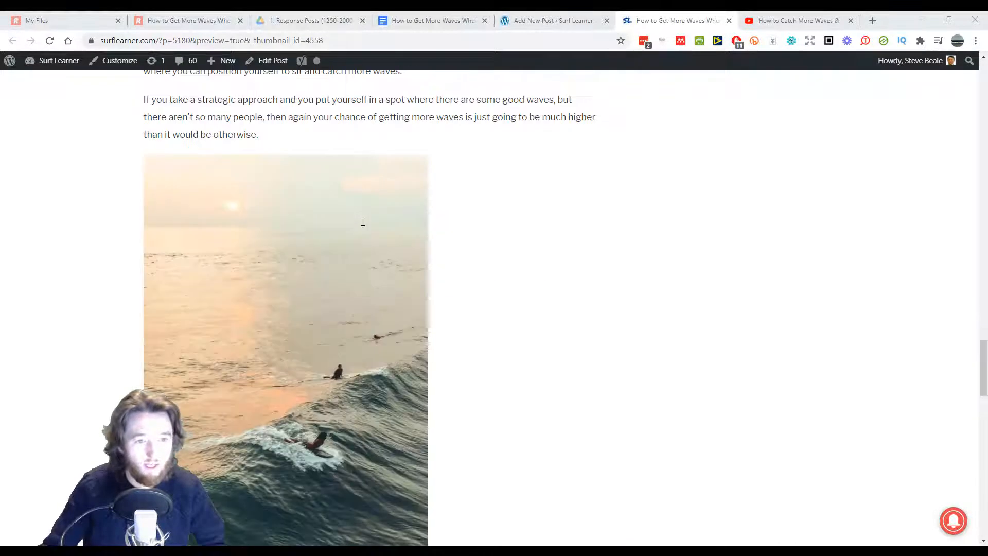
scroll(365, 219, up, 6)
scroll(365, 224, down, 11)
scroll(366, 226, down, 6)
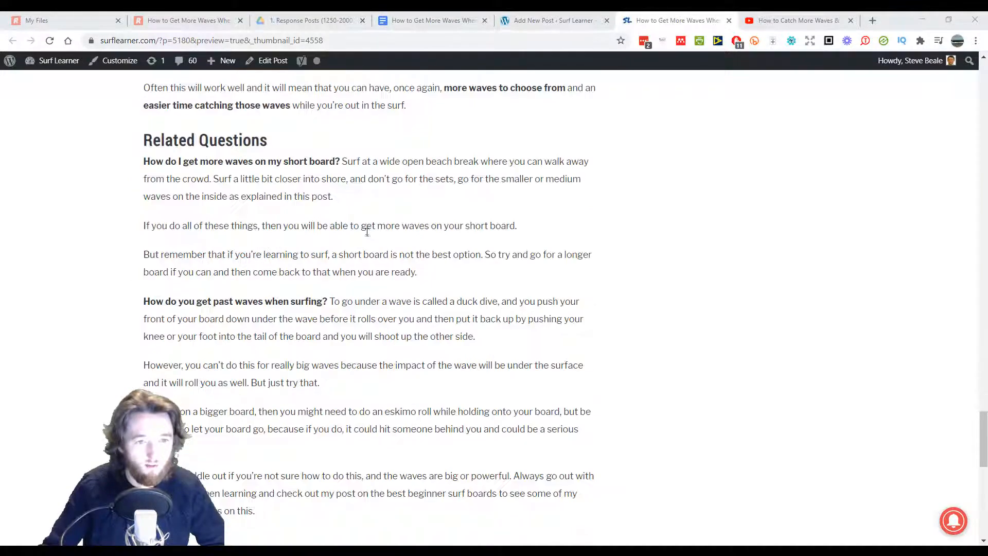
scroll(366, 226, up, 10)
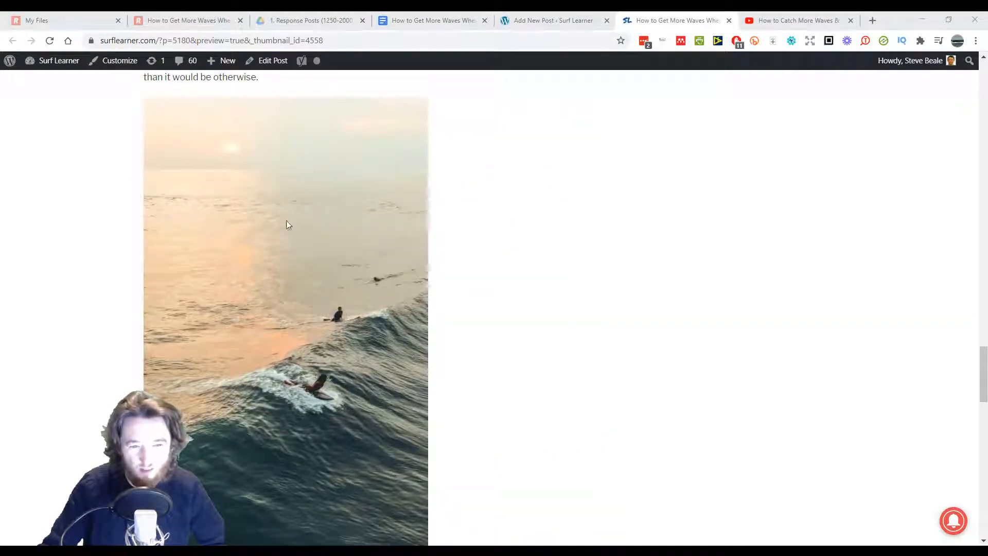
scroll(319, 258, down, 5)
scroll(309, 198, up, 8)
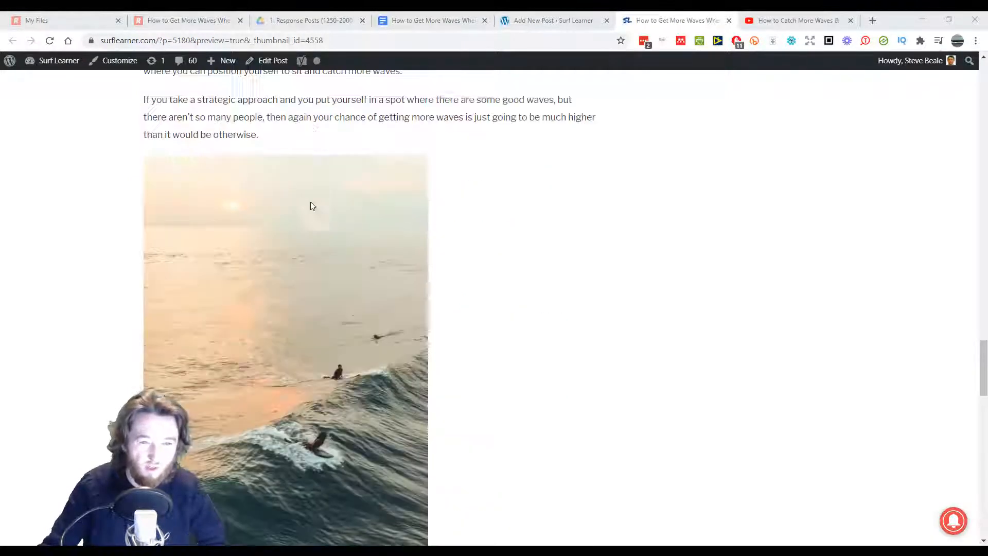
Step: Return to the WordPress post editor and set the preview back to Desktop
click(534, 22)
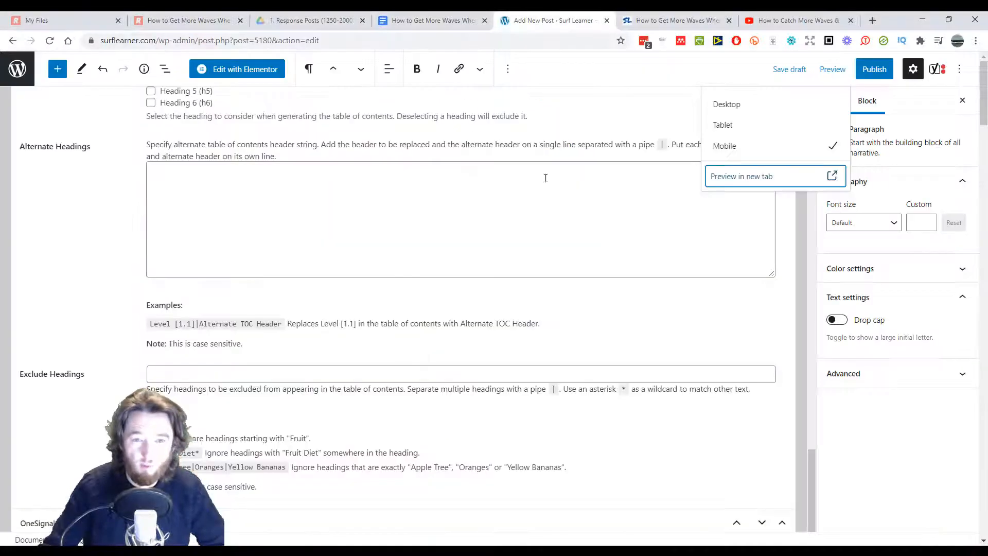
click(733, 106)
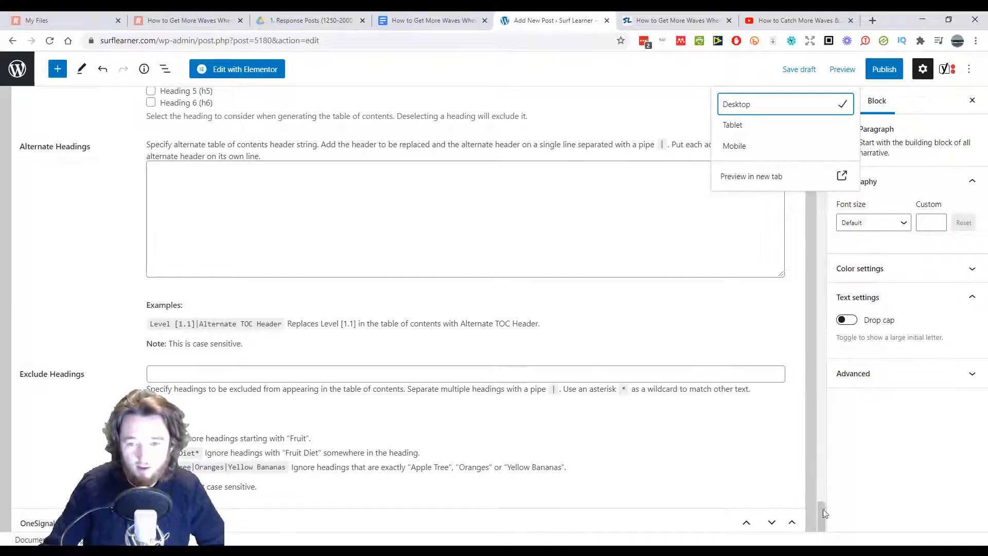
Step: Shrink the tall wave photo above the paragraph beginning "You might also find that if you look from the beach", keeping its proportions
drag(824, 513, 834, 19)
scroll(449, 277, down, 8)
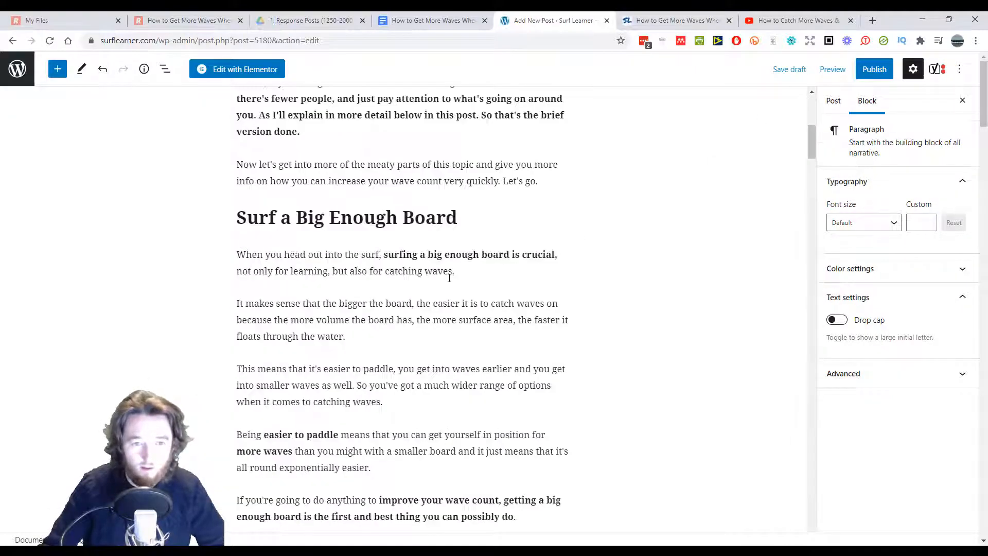
scroll(449, 278, down, 20)
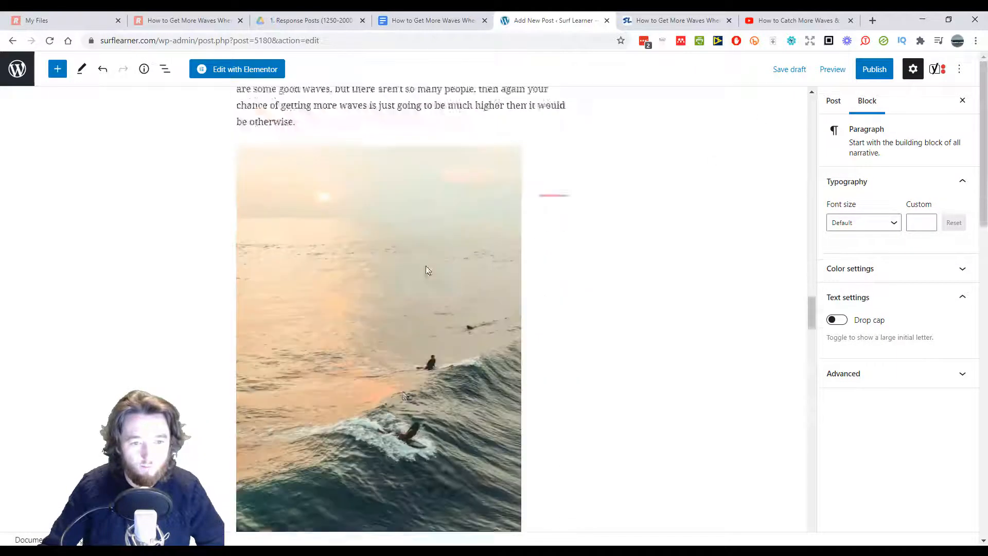
scroll(425, 267, down, 2)
click(408, 290)
drag(380, 477, 392, 337)
click(377, 442)
scroll(352, 209, up, 2)
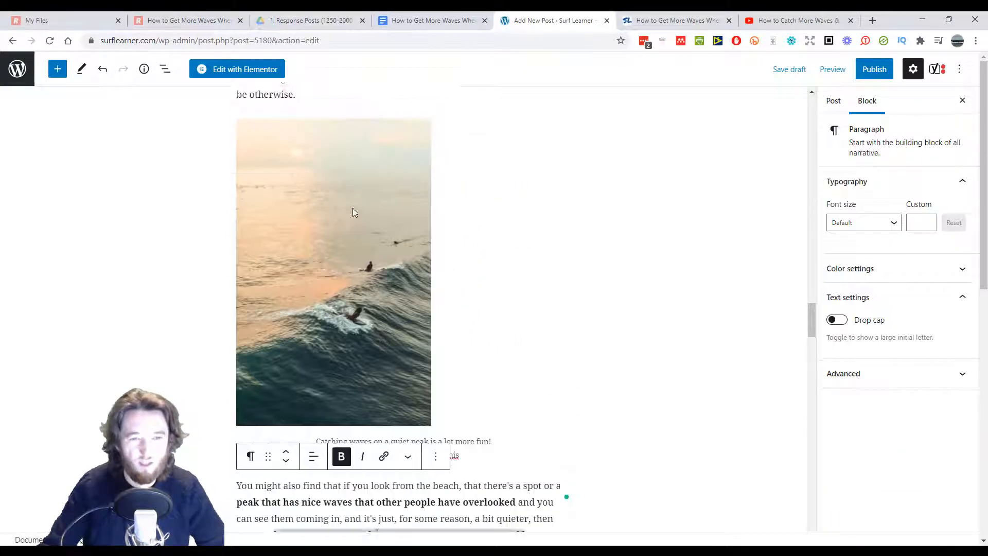
Step: Try to crop the tall wave photo
scroll(344, 242, up, 1)
click(335, 279)
click(372, 126)
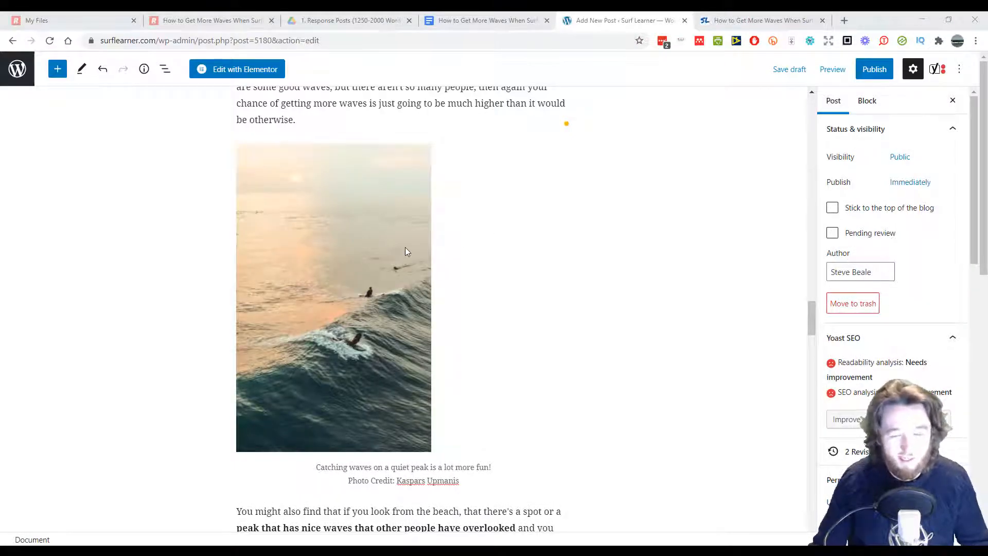
Step: Copy the wave photo's entire caption, including the photo credit line
click(371, 235)
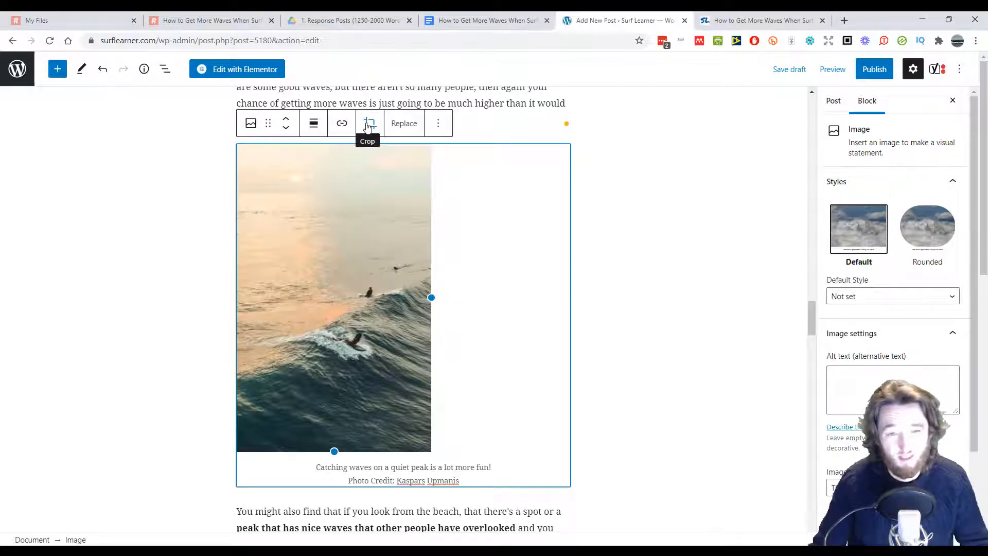
triple_click(425, 469)
click(438, 484)
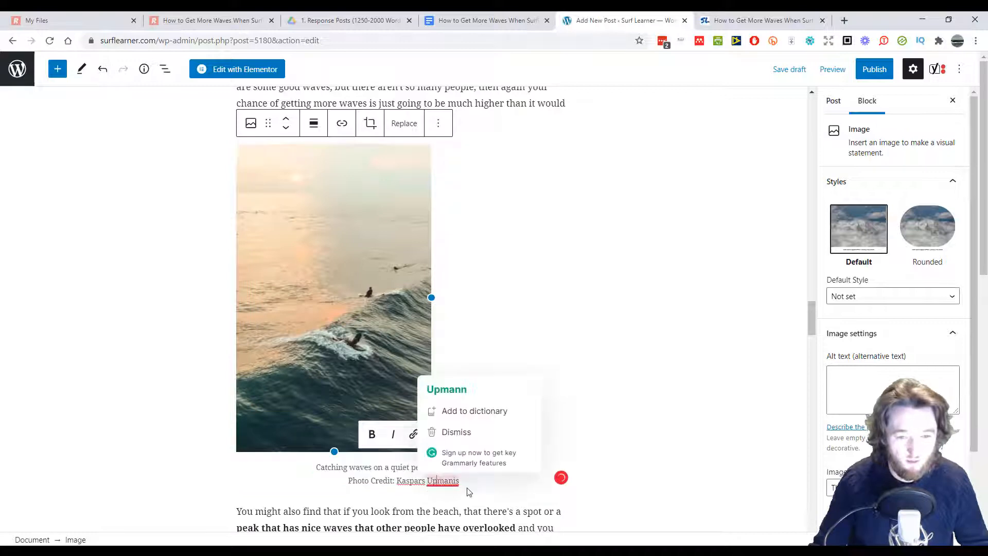
drag(465, 482, 302, 466)
key(ctrl+c)
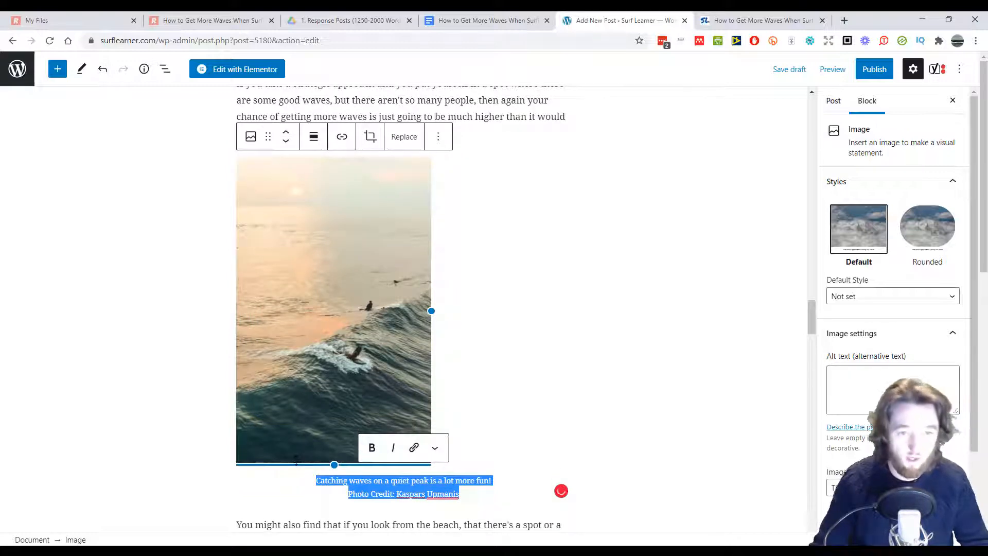
Step: Remove the wave photo's image block from the post
click(313, 293)
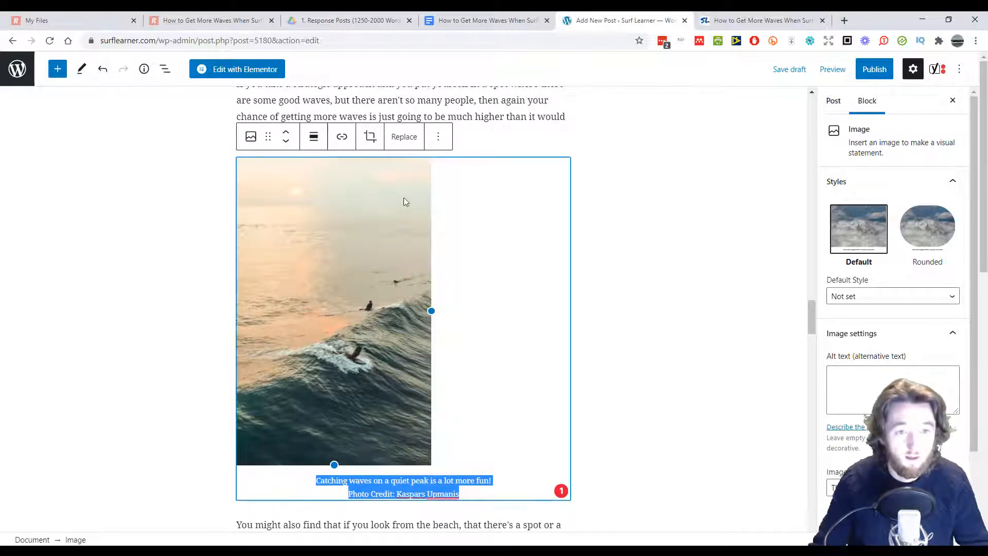
click(448, 141)
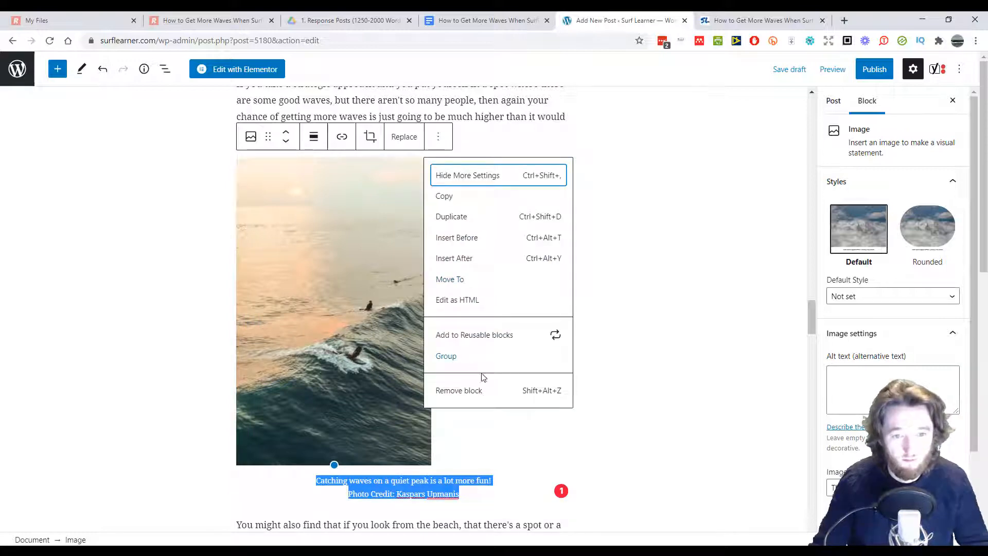
click(482, 393)
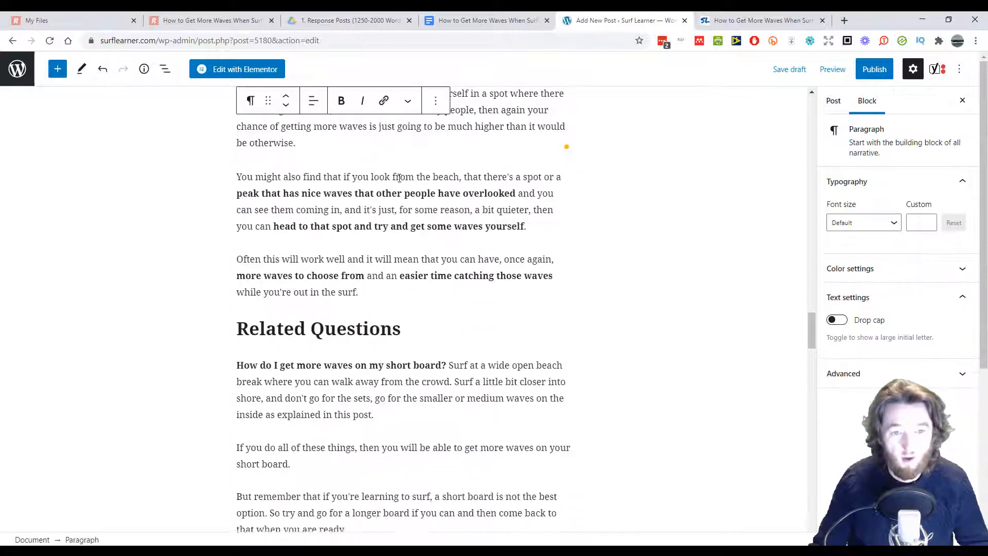
Step: Insert an image block above the paragraph beginning "You might also find" and find the wave photo in the media library by its photographer's first name
click(401, 160)
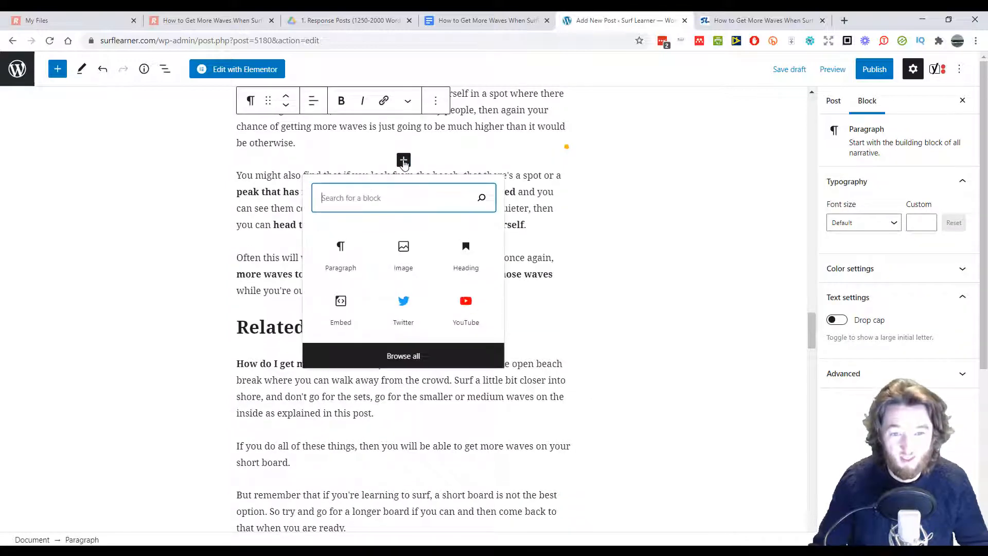
click(408, 256)
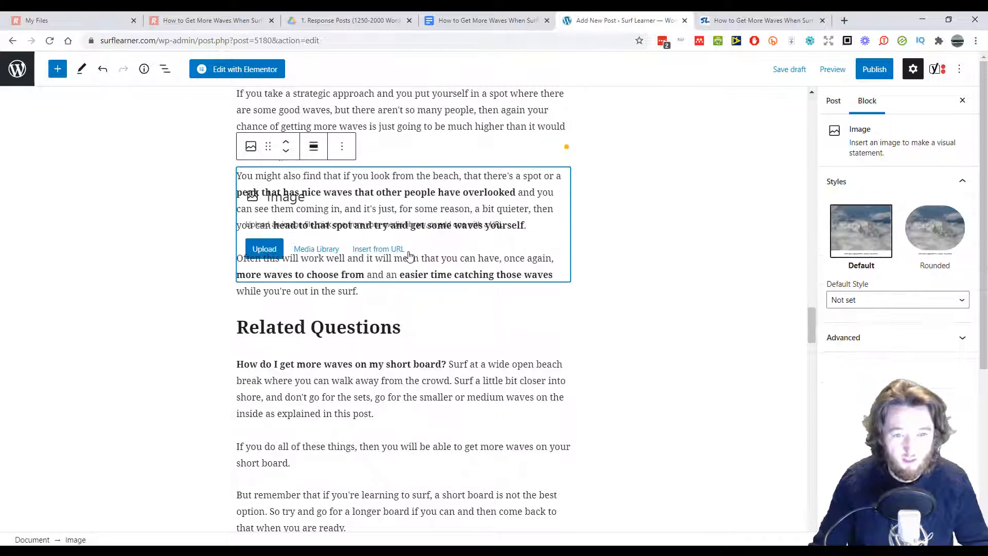
click(323, 258)
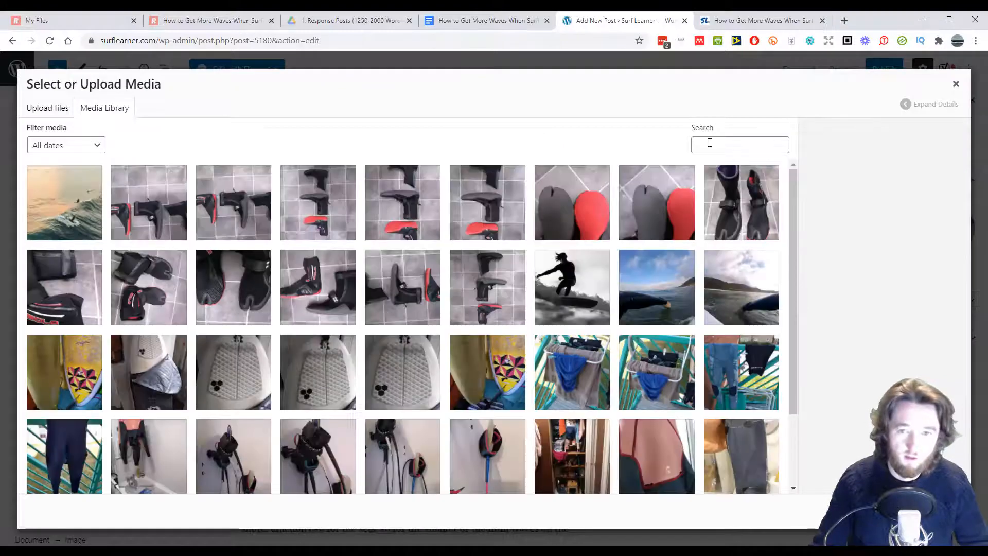
click(708, 144)
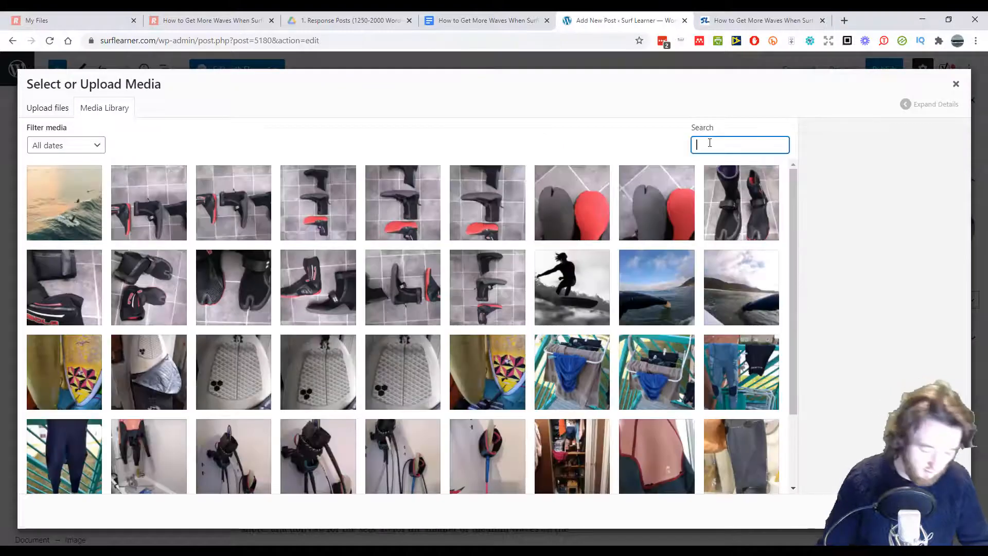
text(kaspar)
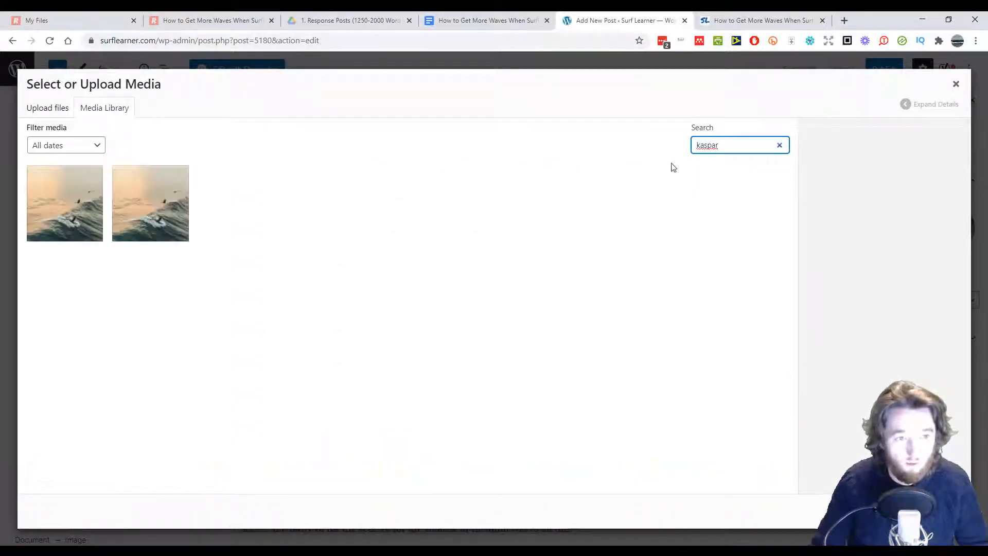
click(72, 212)
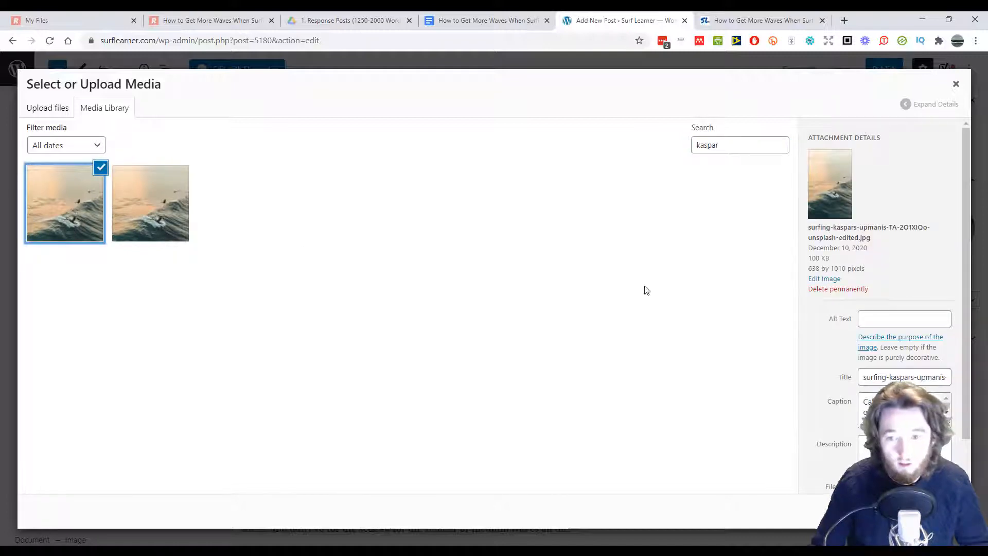
Step: Open the tall wave photo for editing in the media library and crop it to about 535 × 636 pixels around the surfers
scroll(873, 286, down, 1)
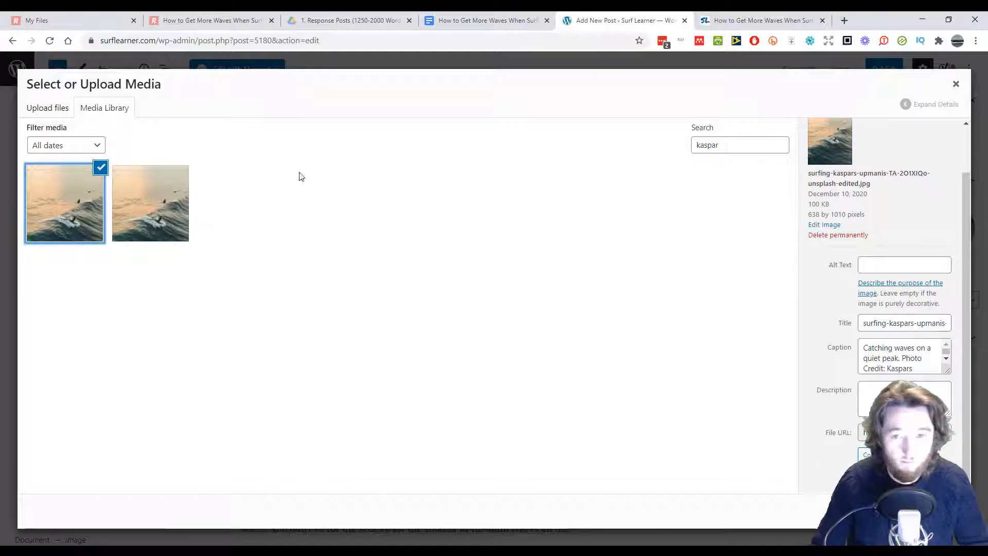
click(825, 225)
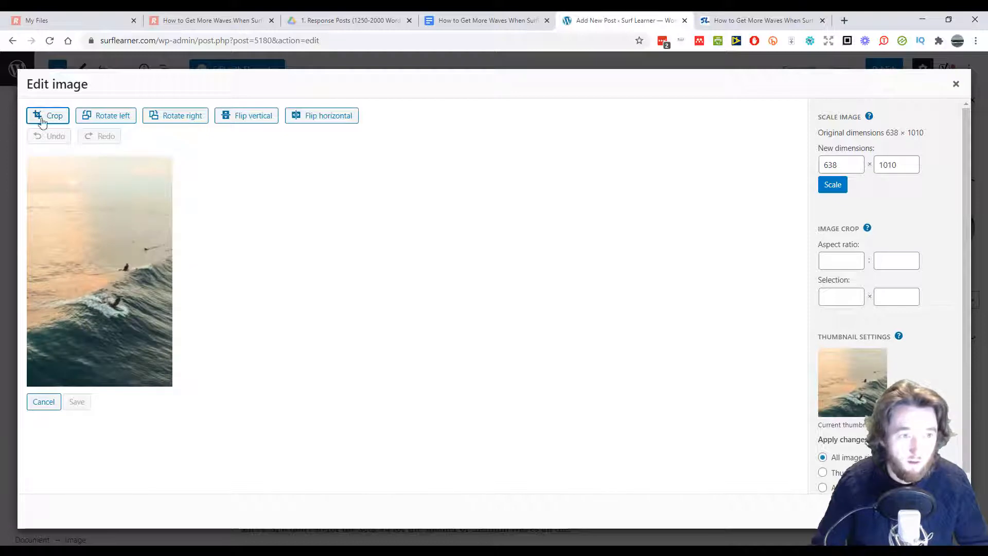
click(49, 121)
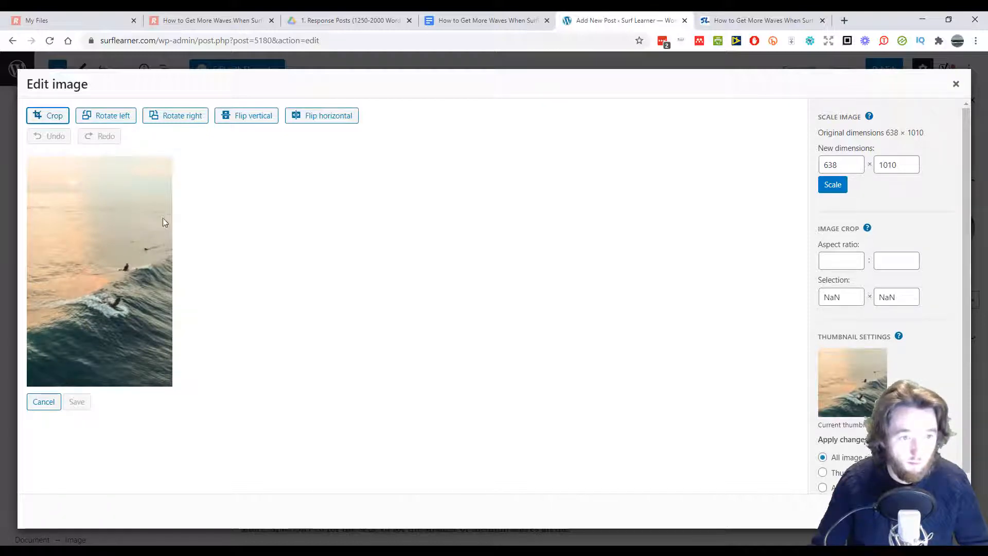
drag(162, 221, 43, 369)
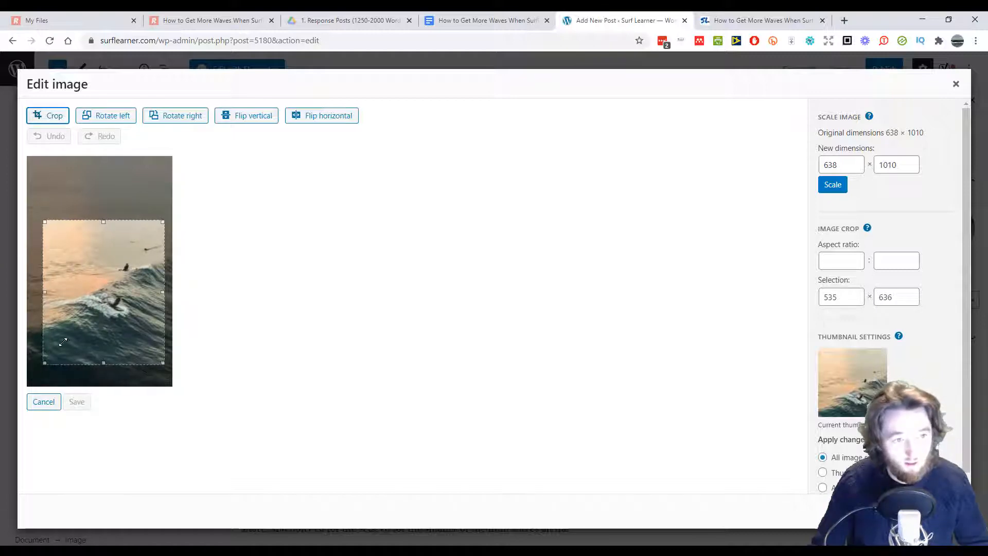
click(44, 117)
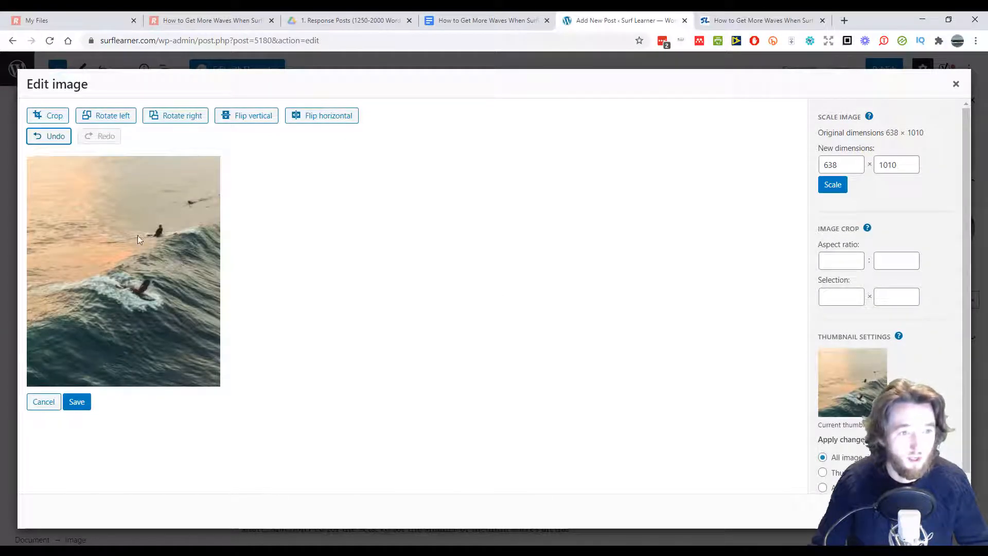
Step: Crop the wave photo again to about 529 × 549 pixels, trimming mostly the sky, and save the edited image
click(50, 117)
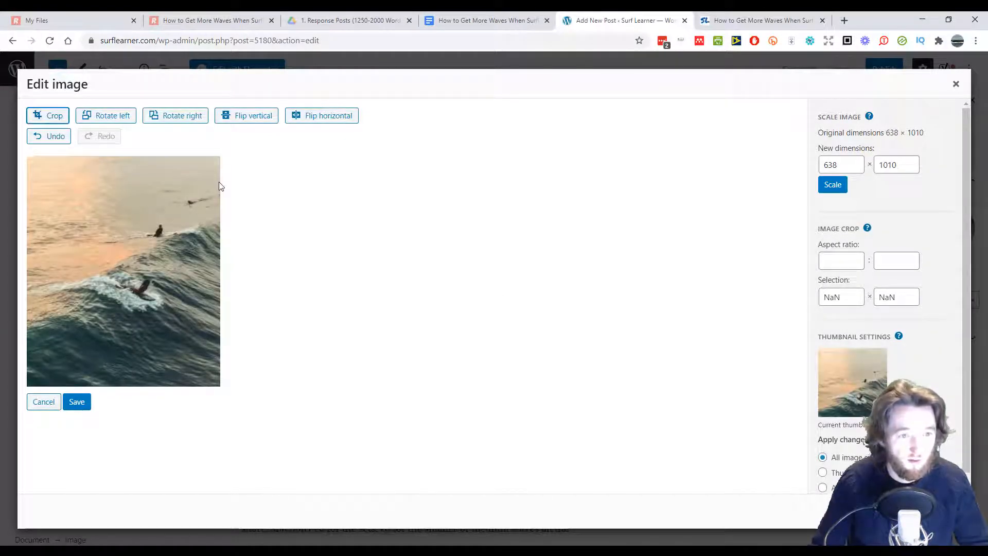
drag(218, 181, 2, 384)
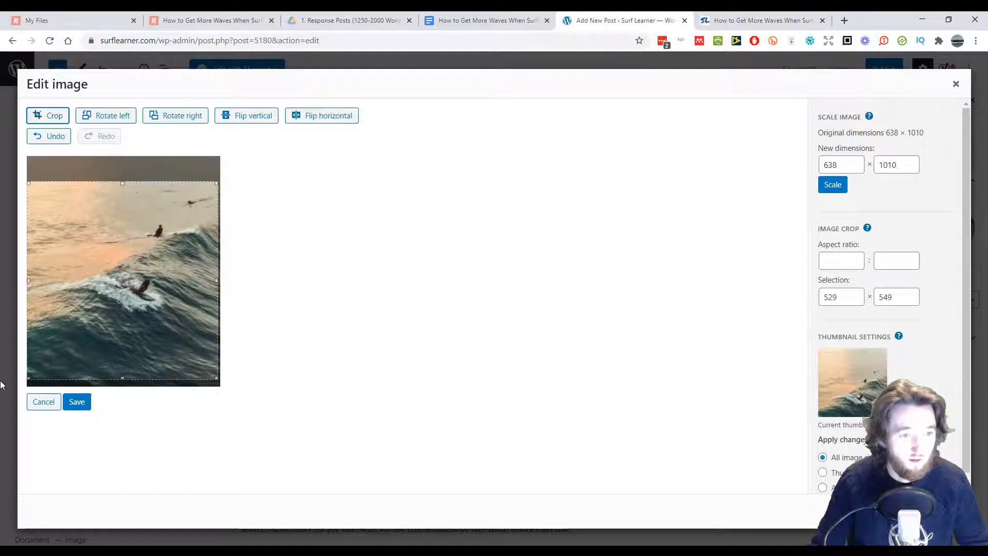
click(49, 116)
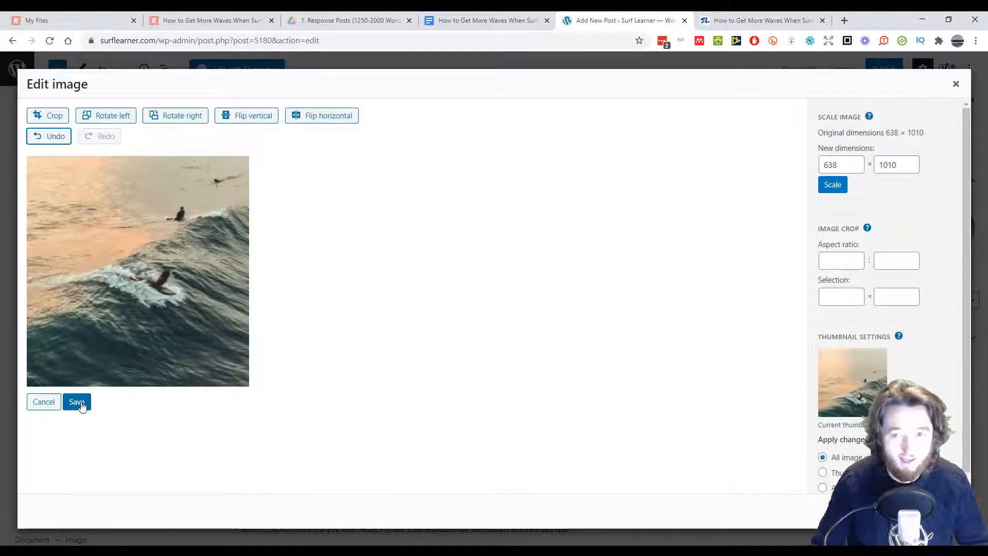
click(78, 402)
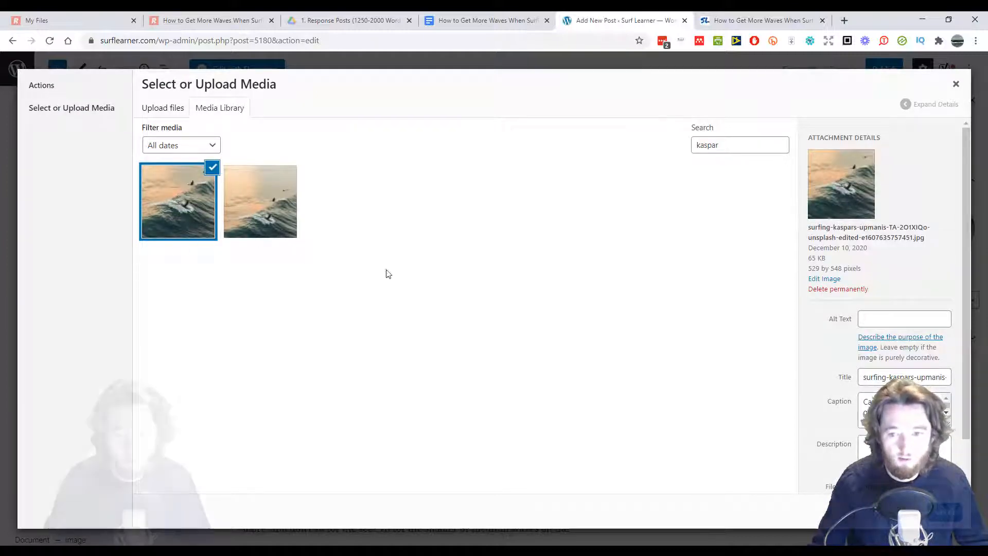
Step: Check the cropped wave photo's full caption and credit, enlarging the caption box, and insert the photo into the post
click(890, 409)
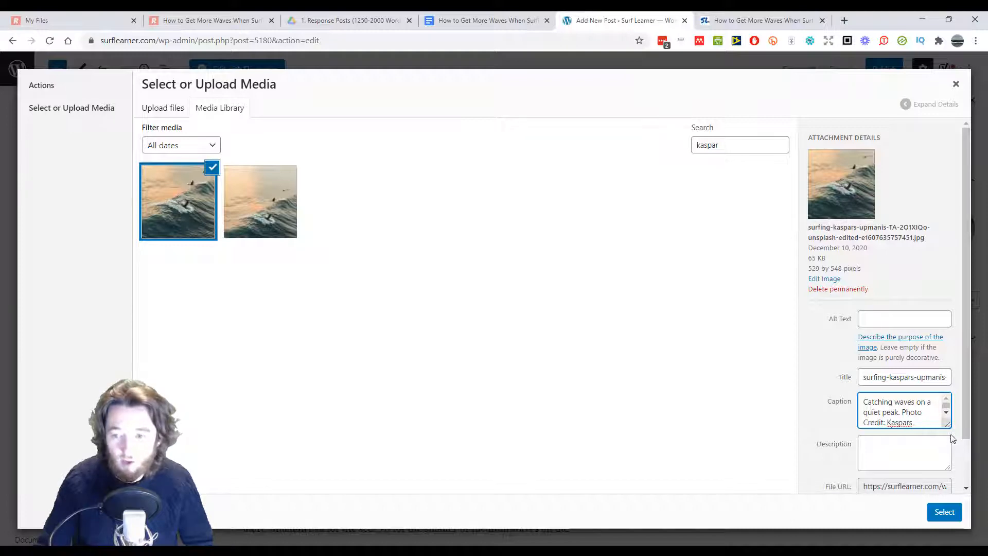
mouse_move(948, 424)
mouse_down()
mouse_move(948, 476)
mouse_move(948, 431)
mouse_up()
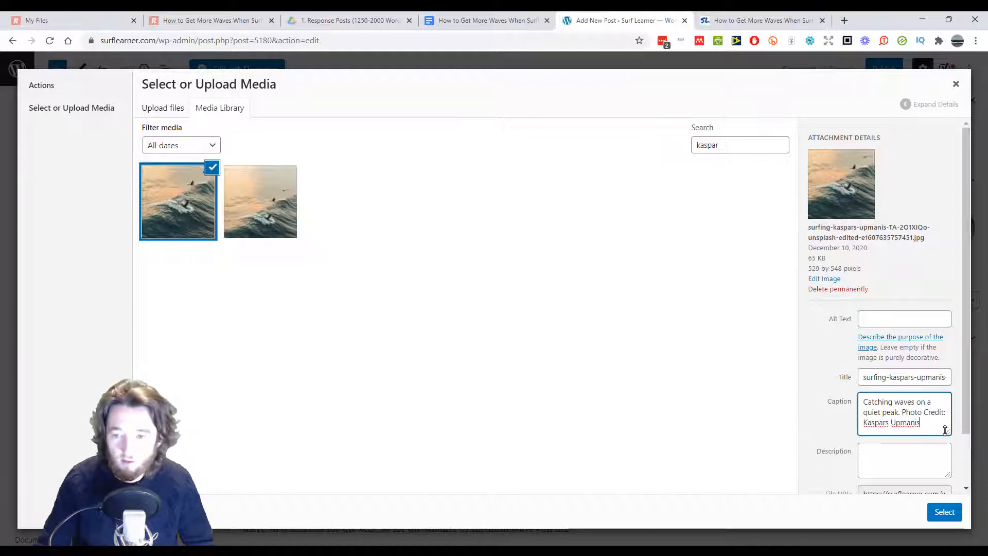
scroll(880, 349, down, 2)
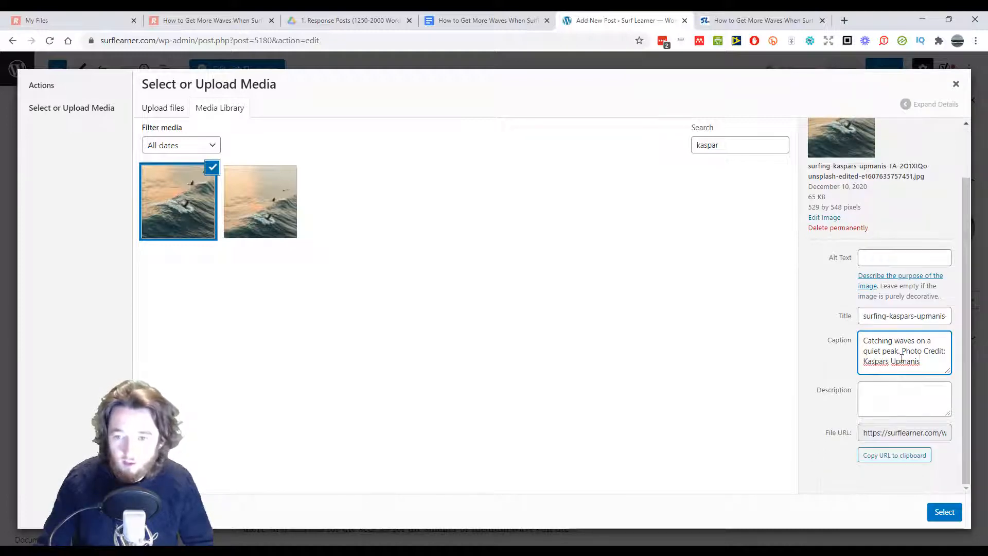
click(939, 519)
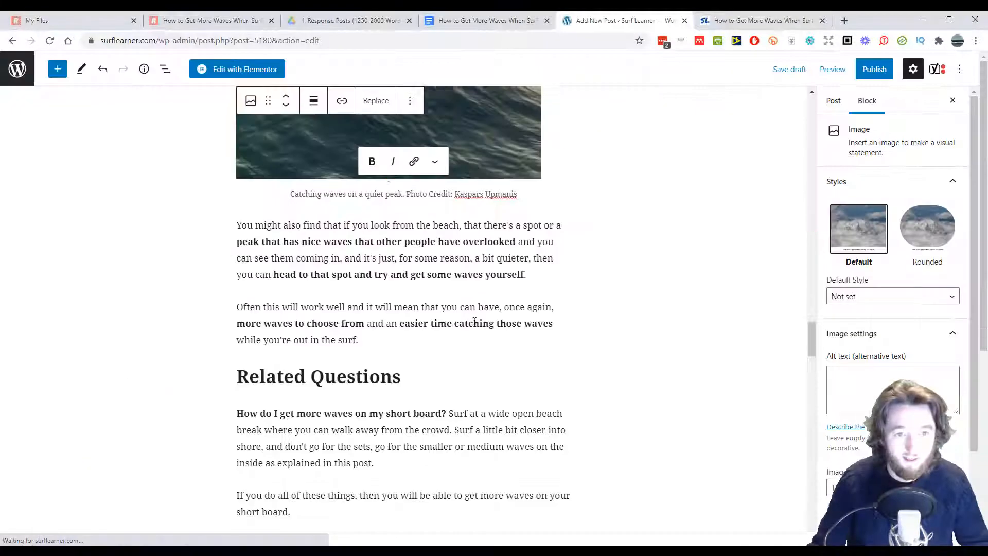
Step: Shrink the inserted wave photo to about two thirds of its size, keeping its proportions
scroll(577, 270, up, 2)
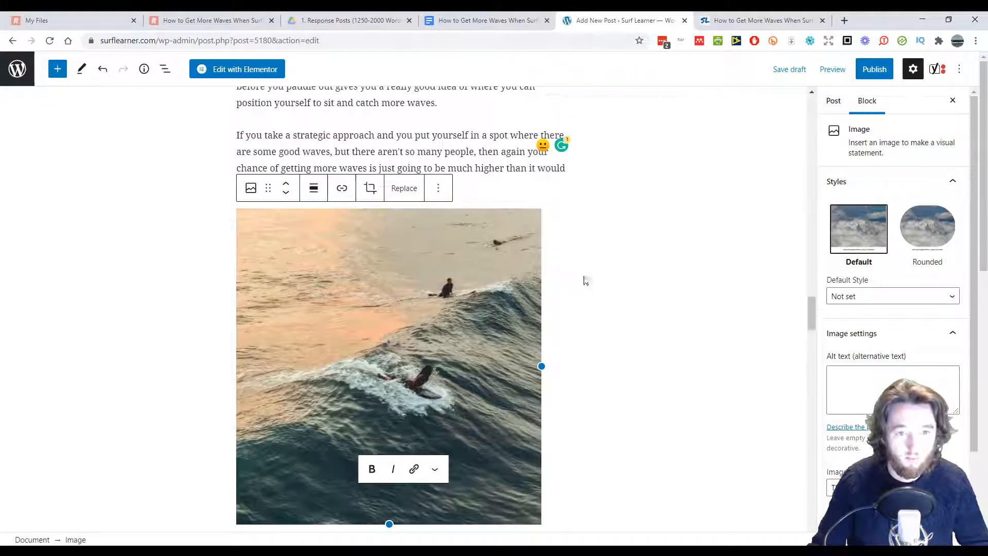
click(613, 320)
click(438, 328)
scroll(437, 322, down, 2)
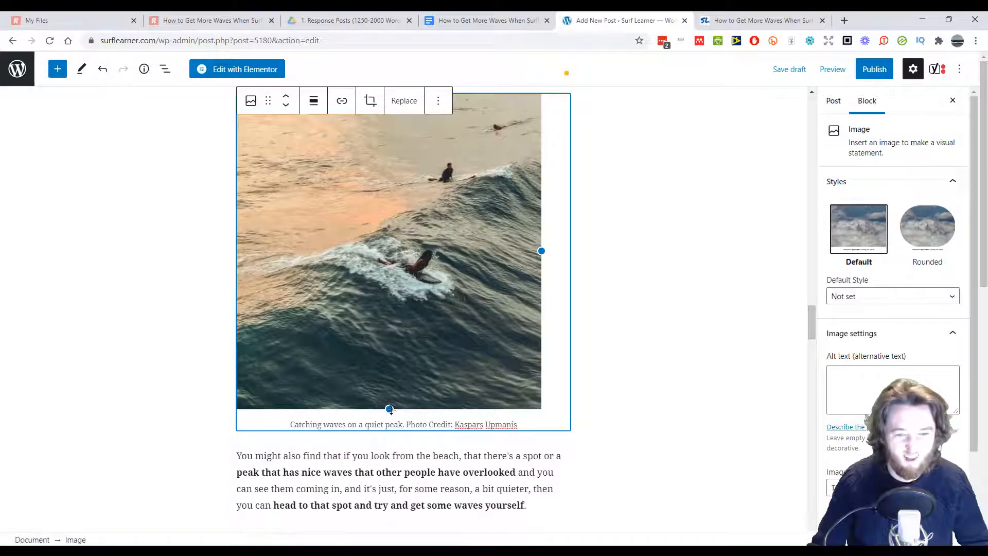
click(391, 401)
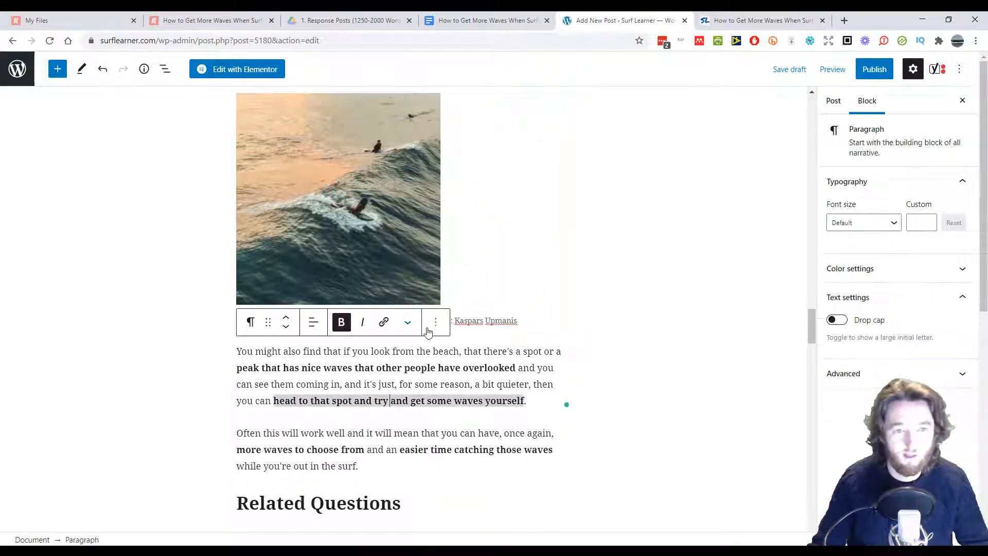
Step: Under "Surf Closer to Shore", start new paragraphs at "Now it might also be when you've progressed" and "So if you just surf a little bit"
scroll(419, 317, up, 4)
click(393, 267)
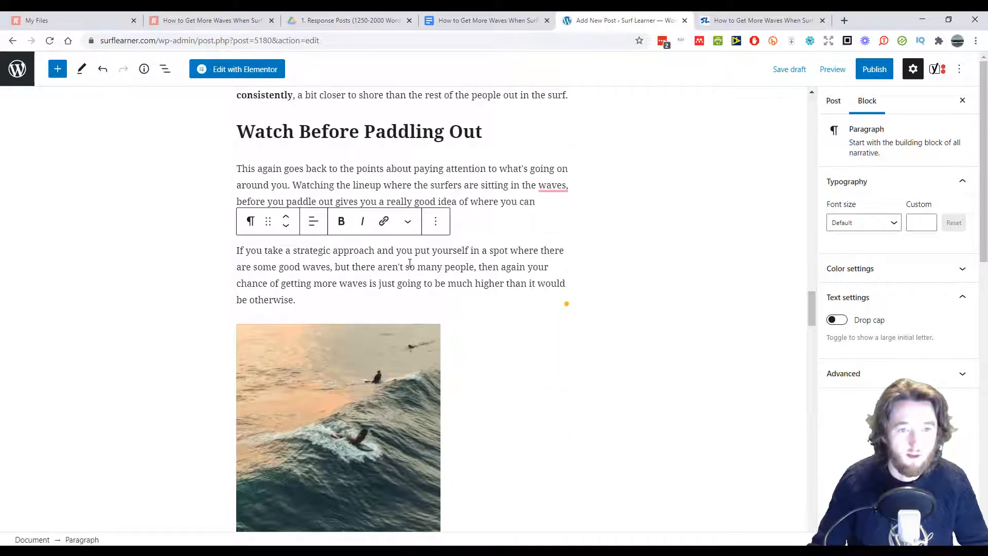
scroll(410, 263, up, 19)
scroll(407, 280, down, 5)
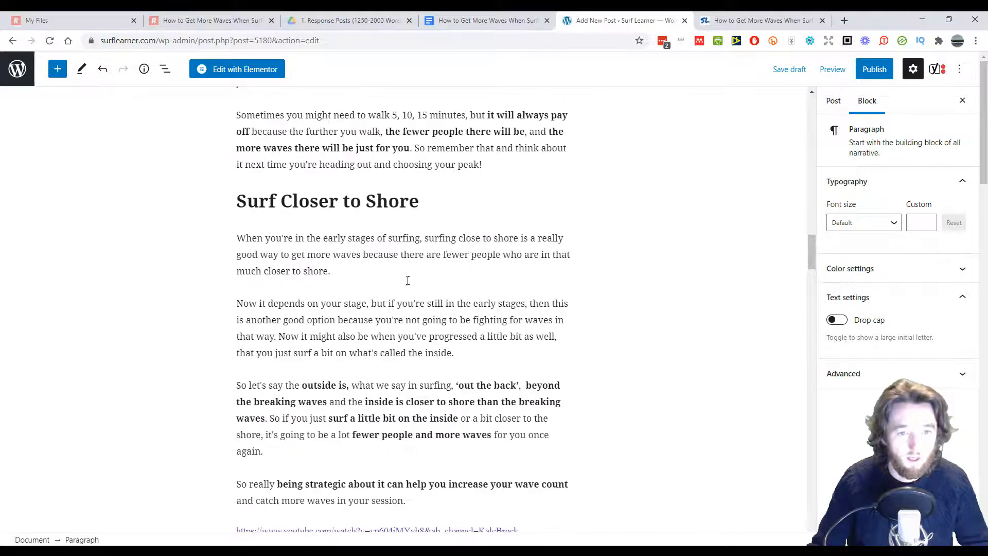
click(280, 337)
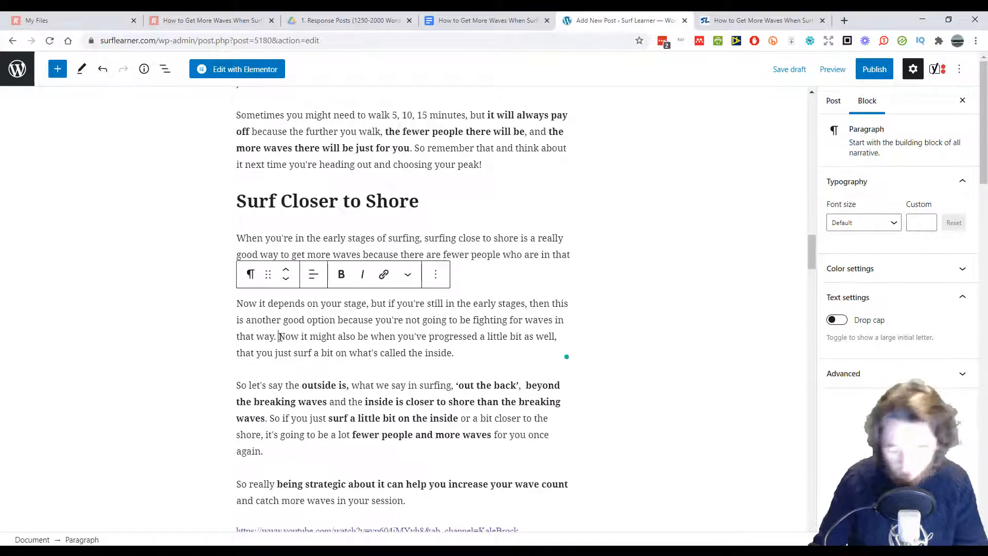
key(Return)
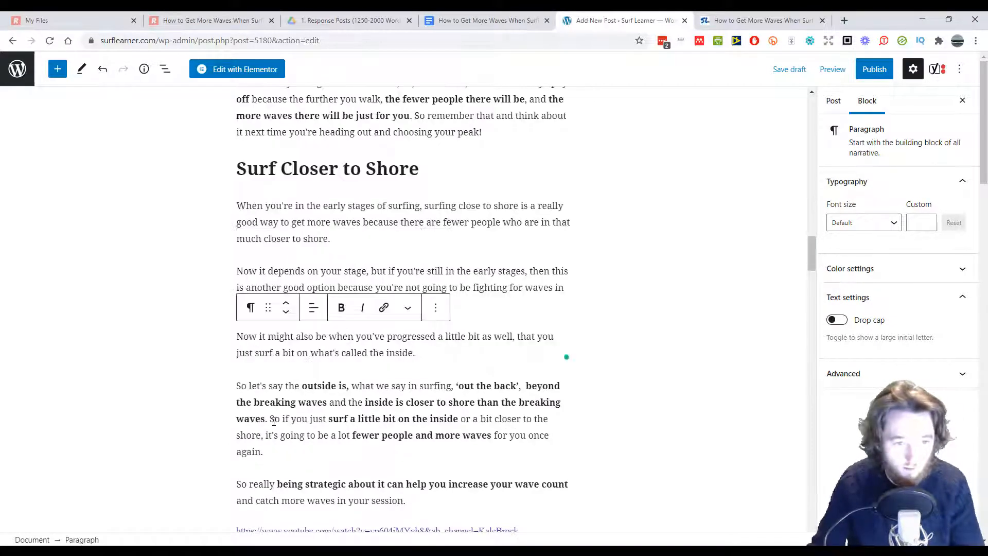
scroll(271, 419, down, 3)
Step: Start a new paragraph at "So remember that and think about it" just above the "Surf Closer to Shore" heading
scroll(333, 344, up, 10)
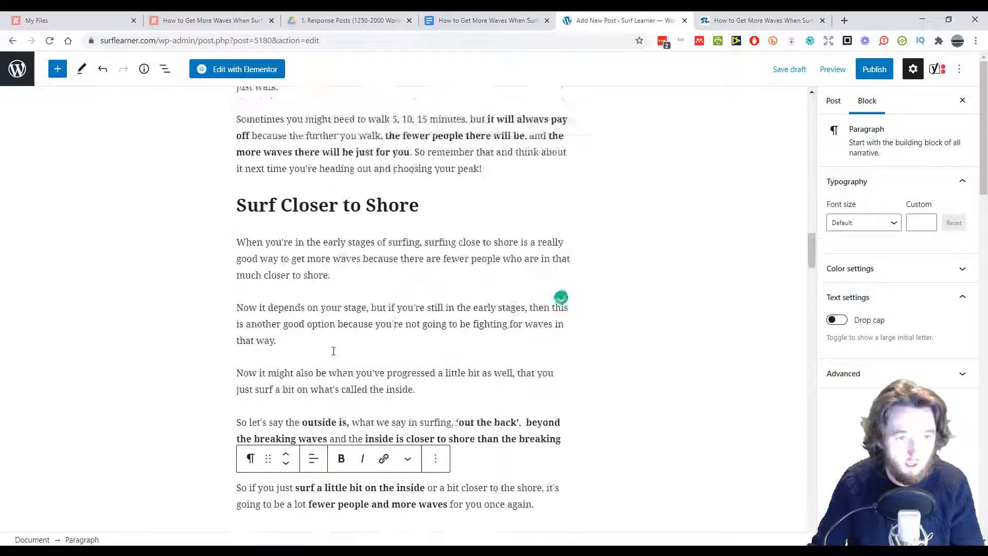
scroll(333, 336, down, 2)
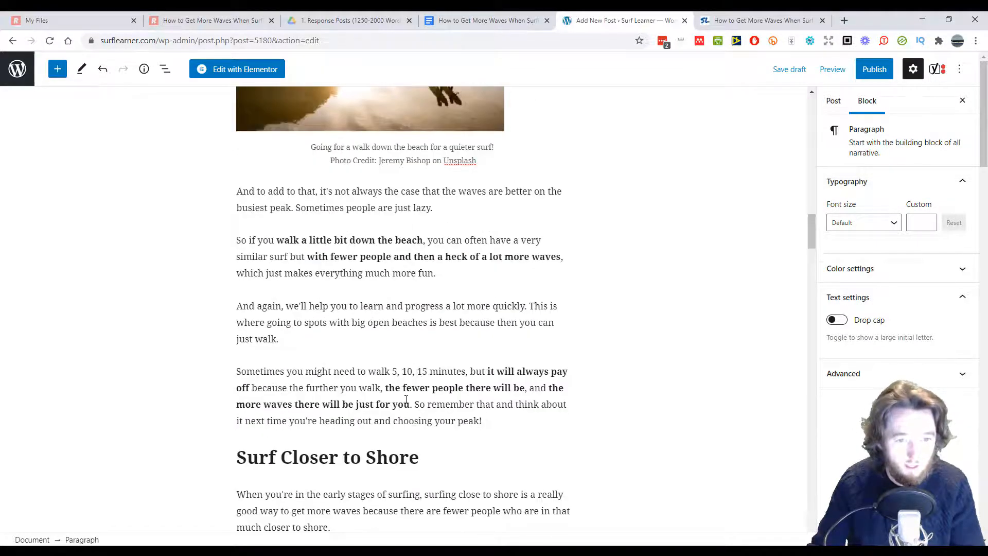
click(415, 405)
key(Return)
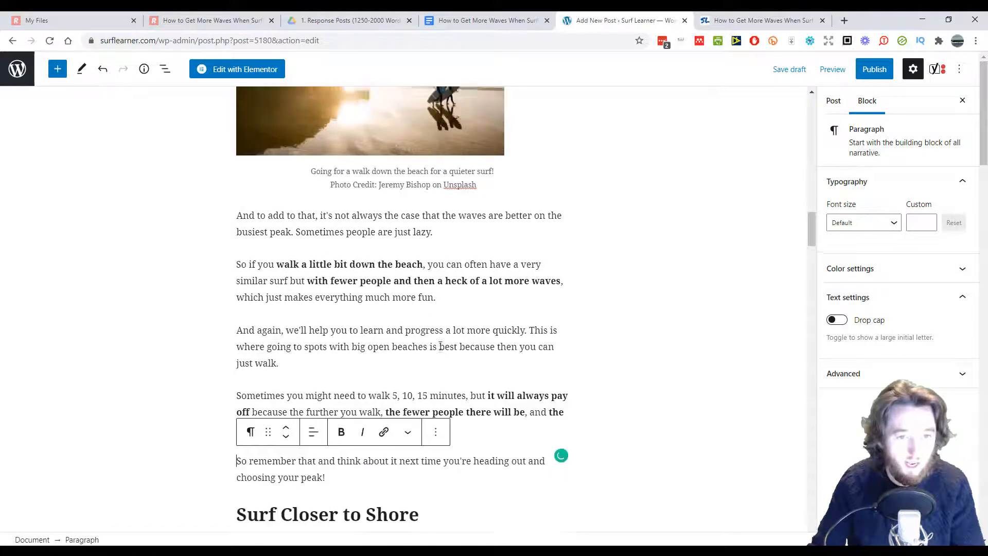
Step: Turn the paragraph beginning "You don't need to sift the busiest spot" under "Walk Down the Beach to a Quiet Peak" into a quote
scroll(422, 321, up, 10)
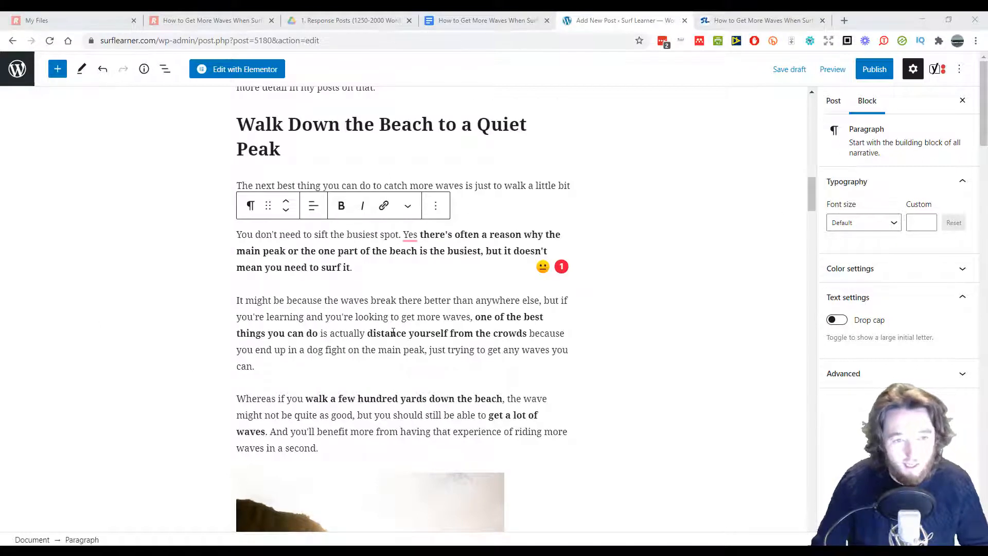
click(364, 265)
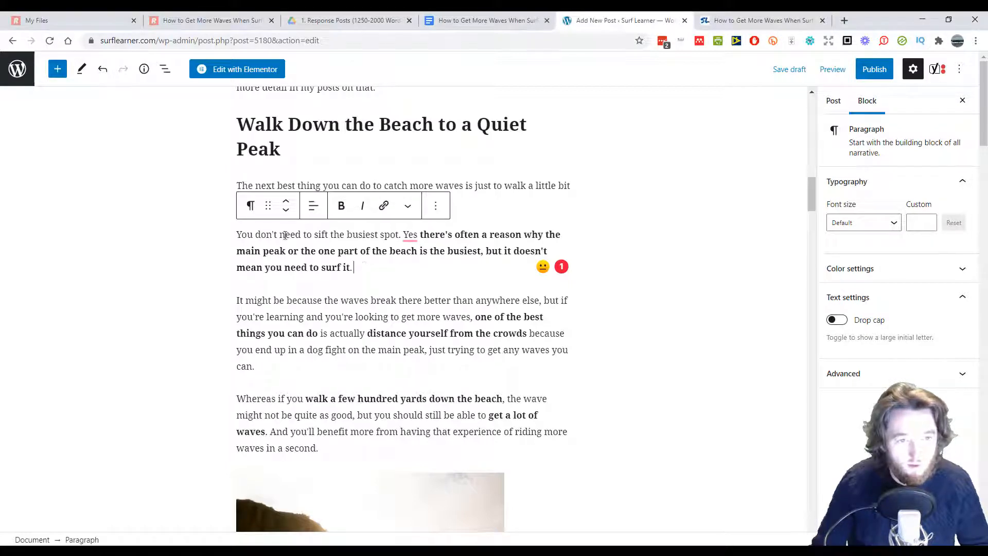
click(249, 206)
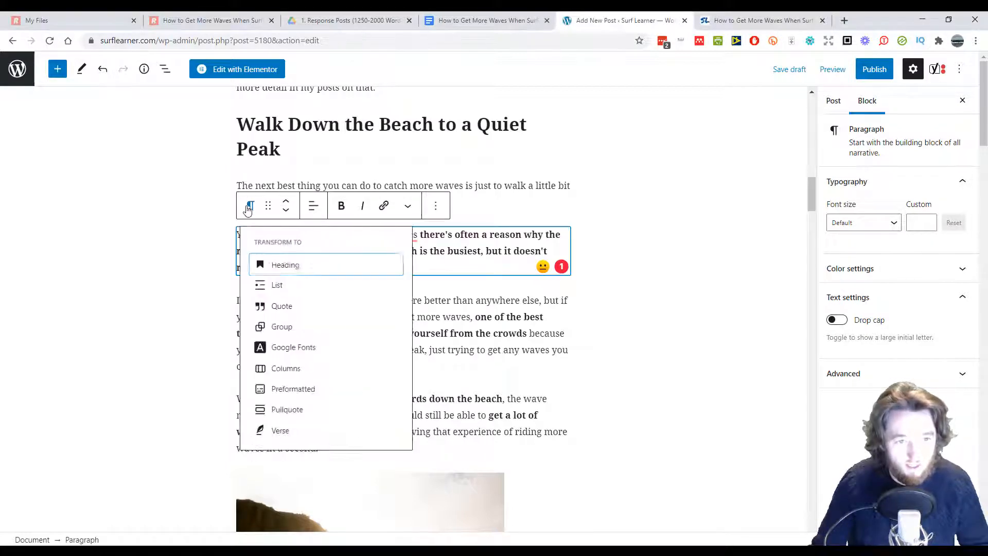
click(304, 307)
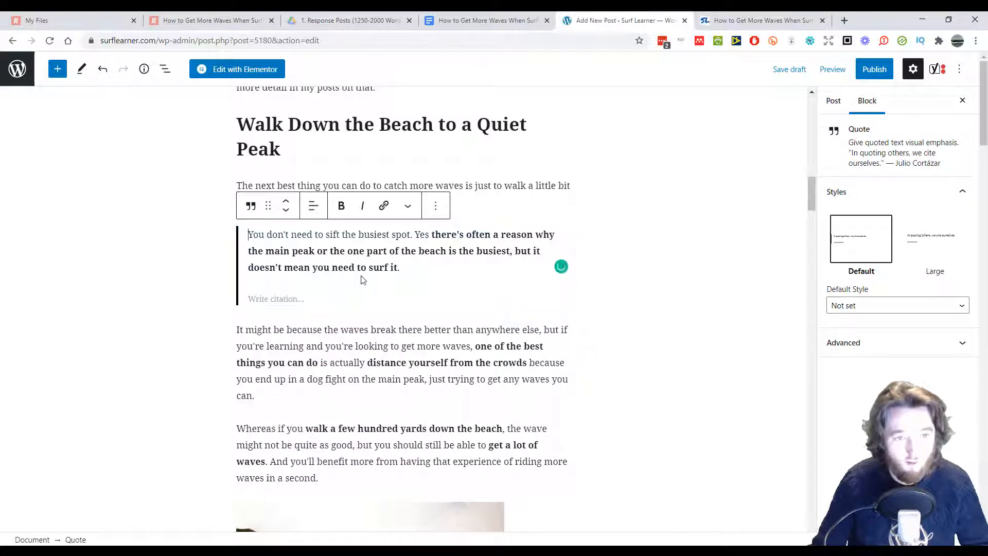
click(329, 374)
click(333, 374)
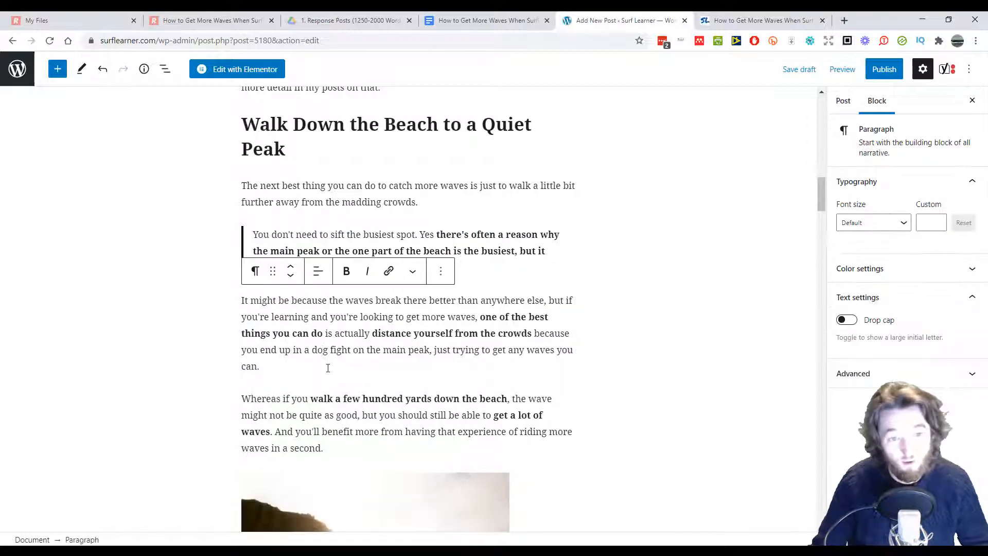
scroll(328, 367, up, 1)
drag(480, 374, 324, 391)
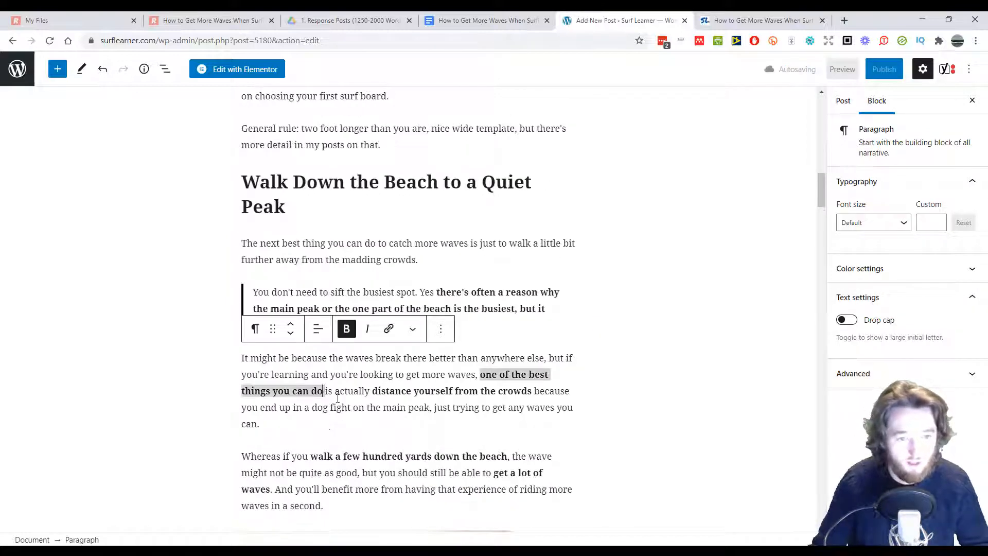
click(305, 497)
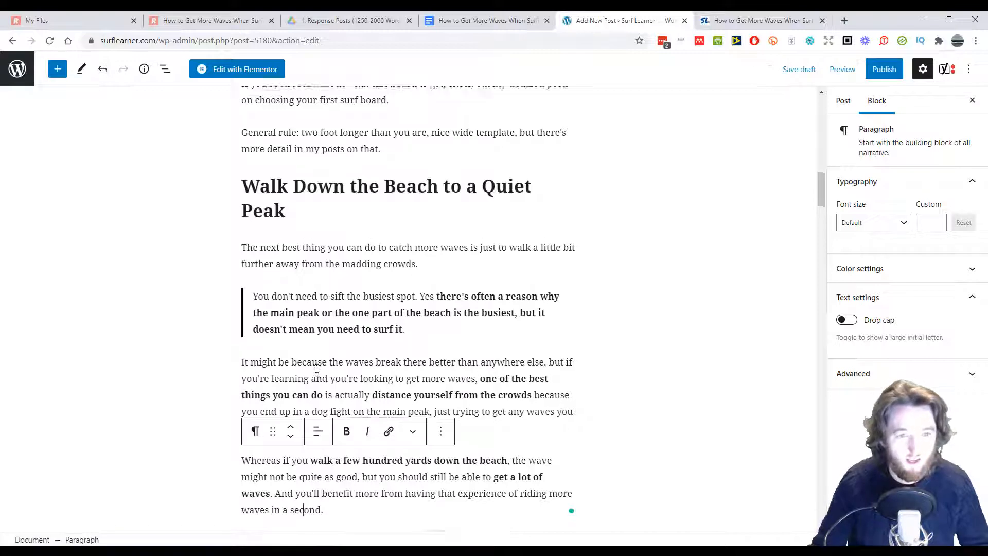
Step: Start a new paragraph at "So go on the opposite end" above the "Walk Down the Beach to a Quiet Peak" heading, removing "okay?" before it
scroll(317, 368, up, 5)
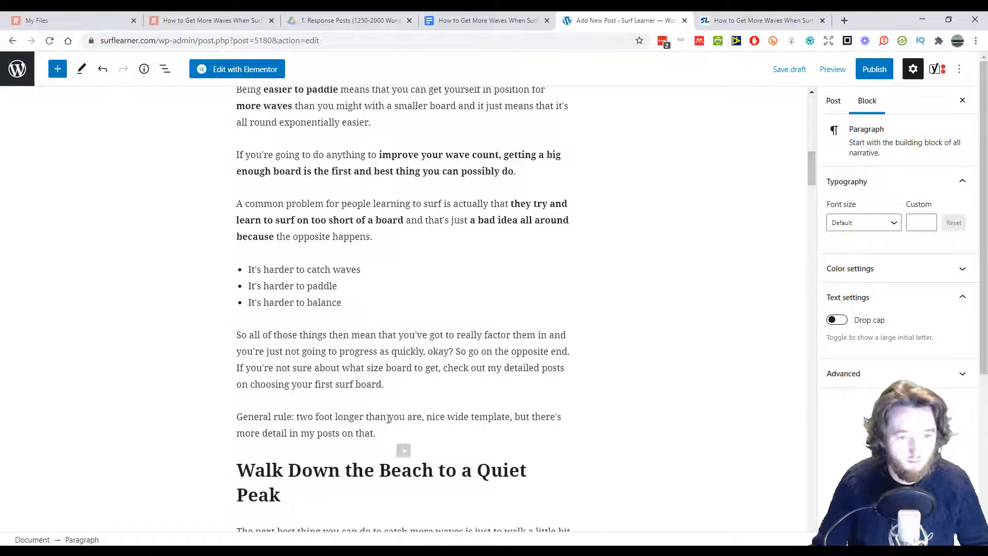
click(356, 366)
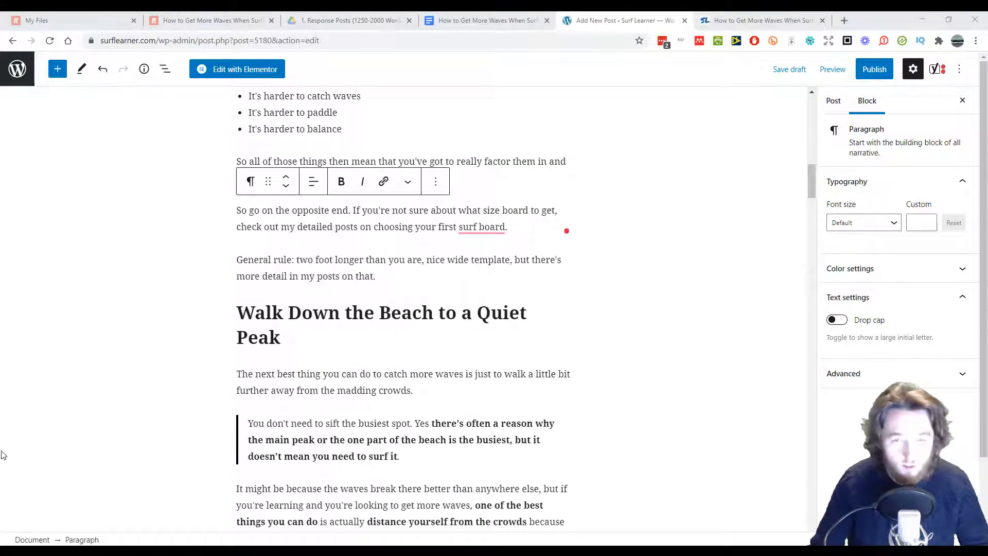
Step: Save the post draft and open its preview in a new tab
scroll(6, 479, up, 6)
scroll(301, 432, up, 12)
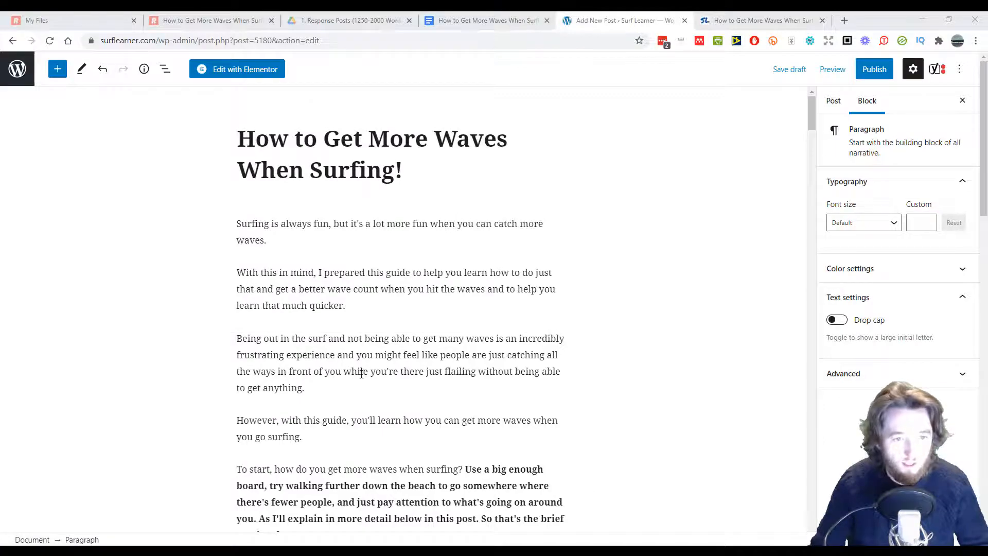
scroll(313, 374, down, 20)
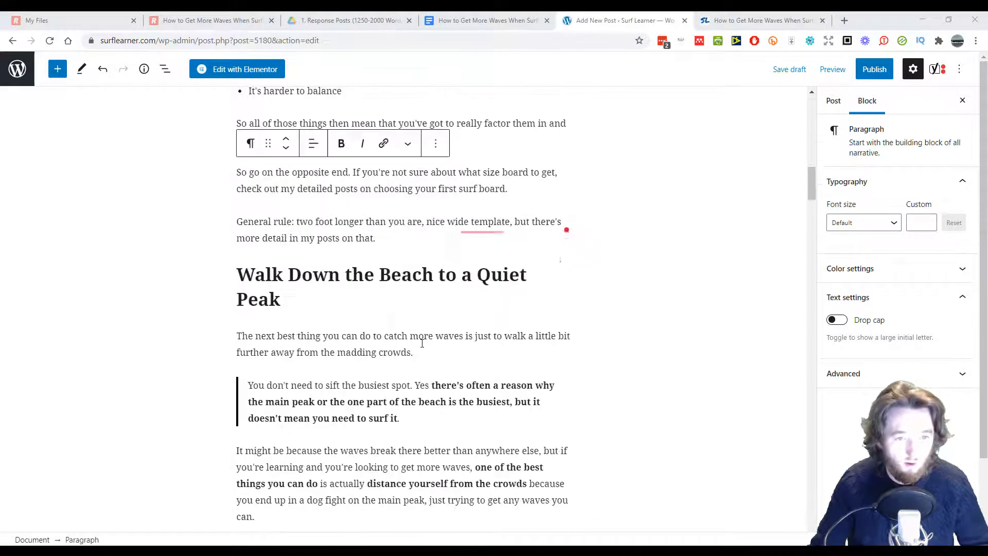
scroll(424, 344, down, 20)
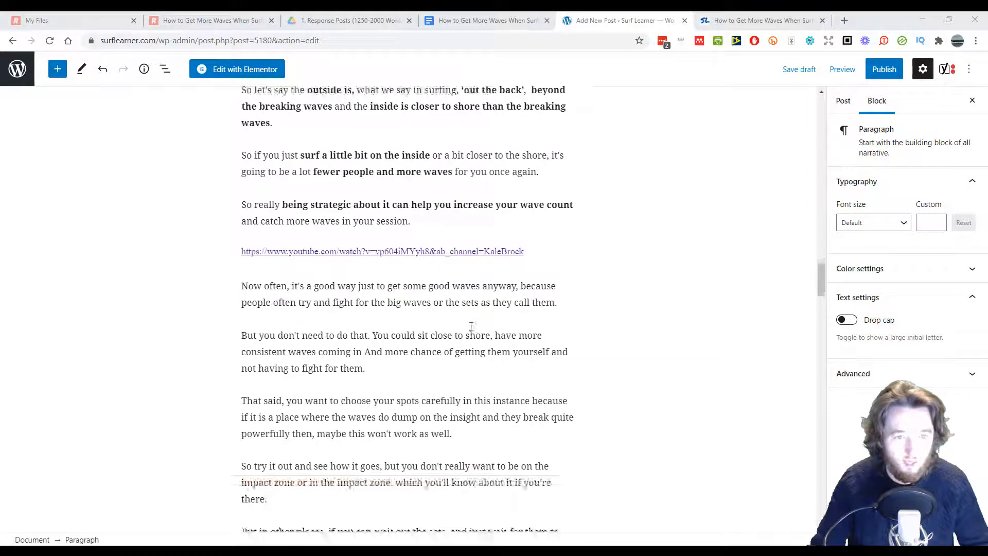
scroll(448, 302, down, 5)
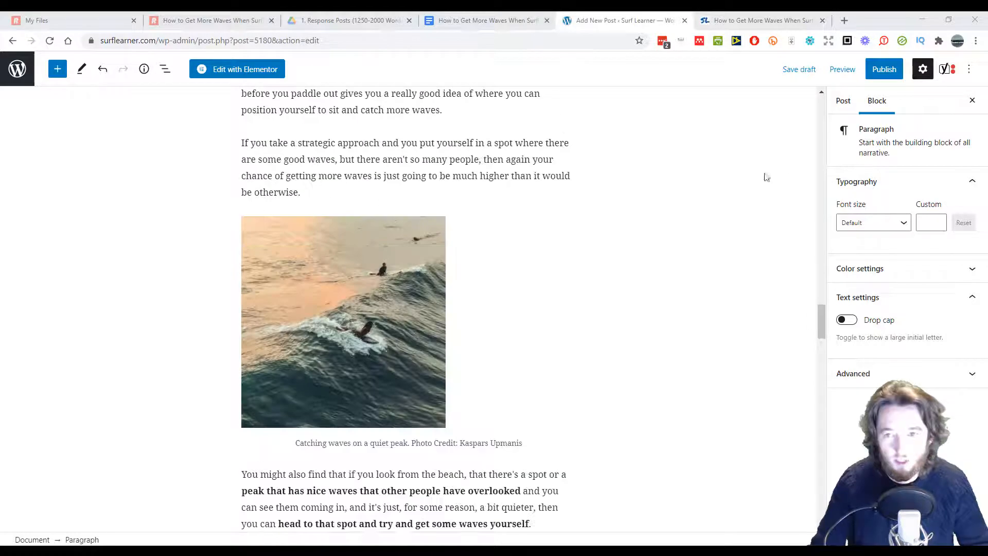
click(805, 75)
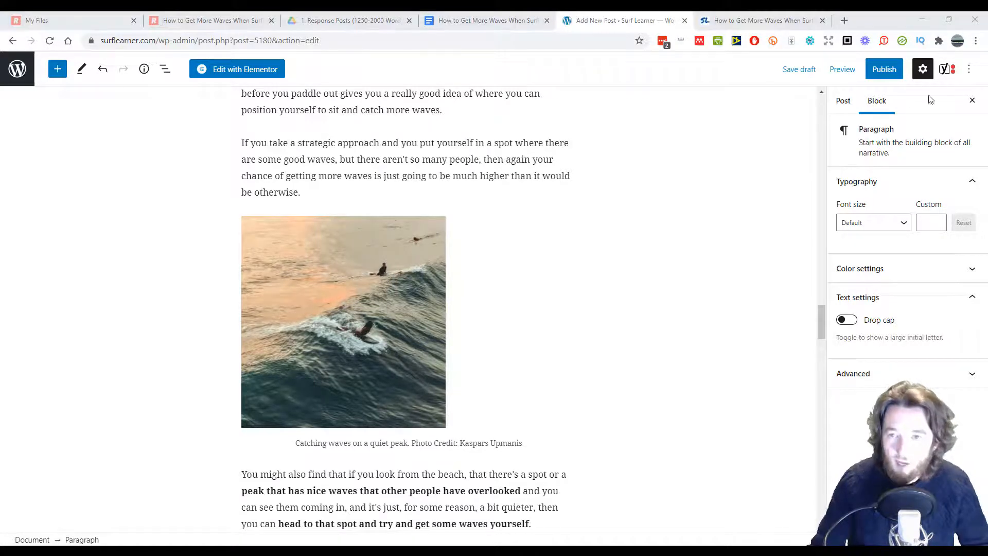
click(844, 71)
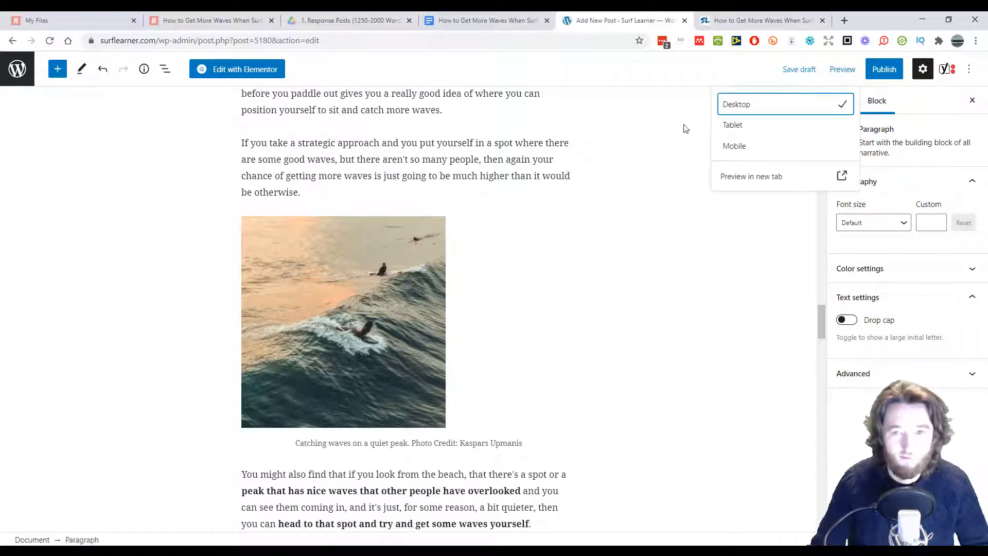
click(736, 180)
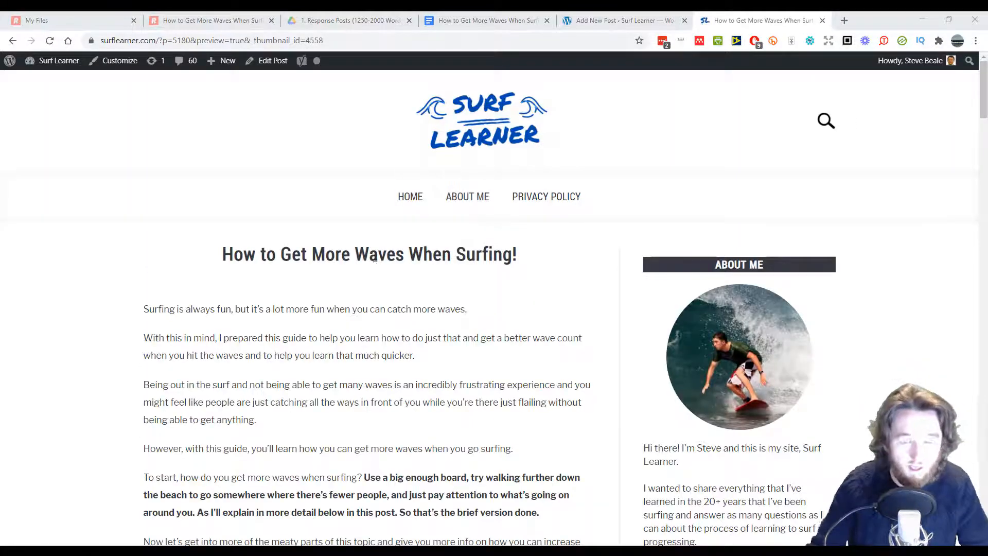
Step: Review the previewed post from the introduction through the related questions, checking the paragraph breaks, quote, photos and embedded video
scroll(385, 244, down, 5)
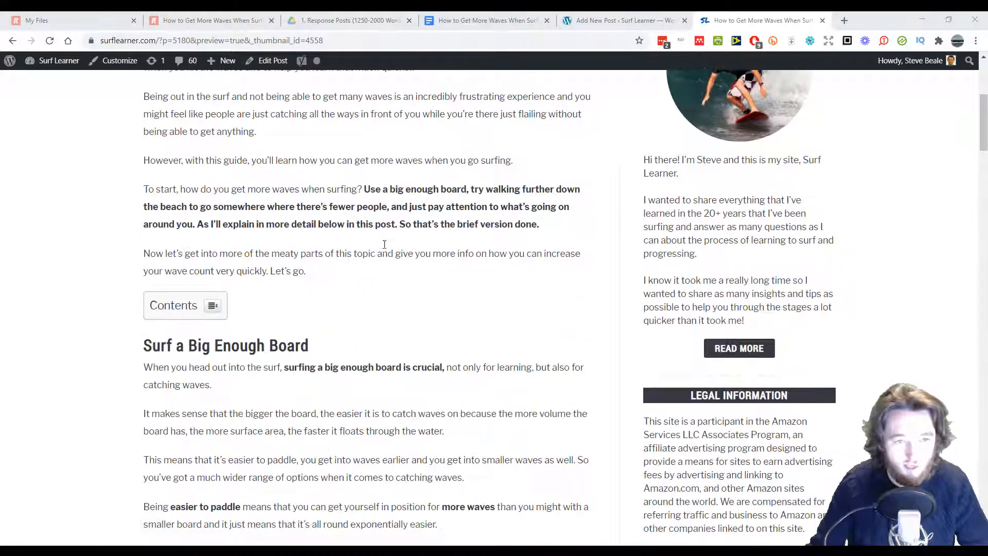
scroll(384, 220, down, 15)
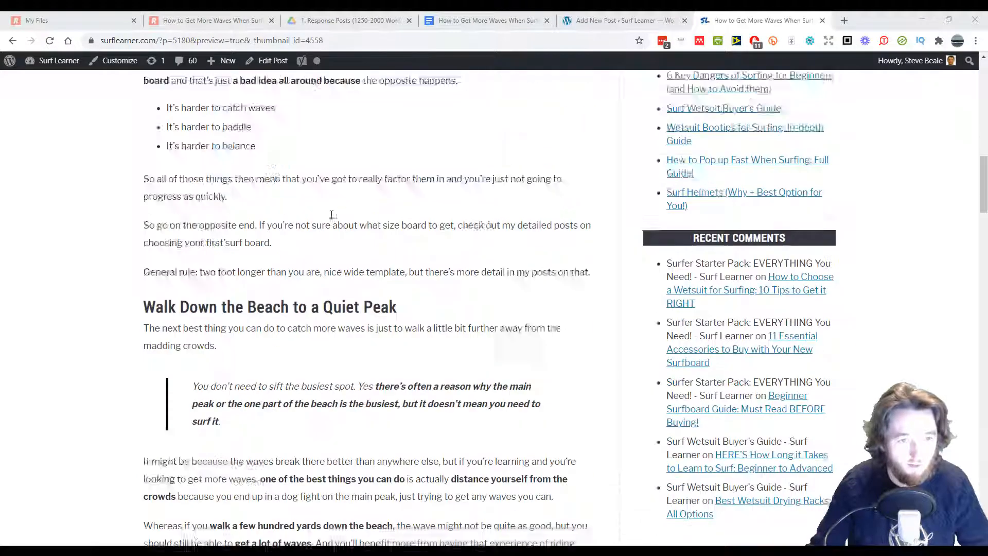
scroll(360, 196, down, 2)
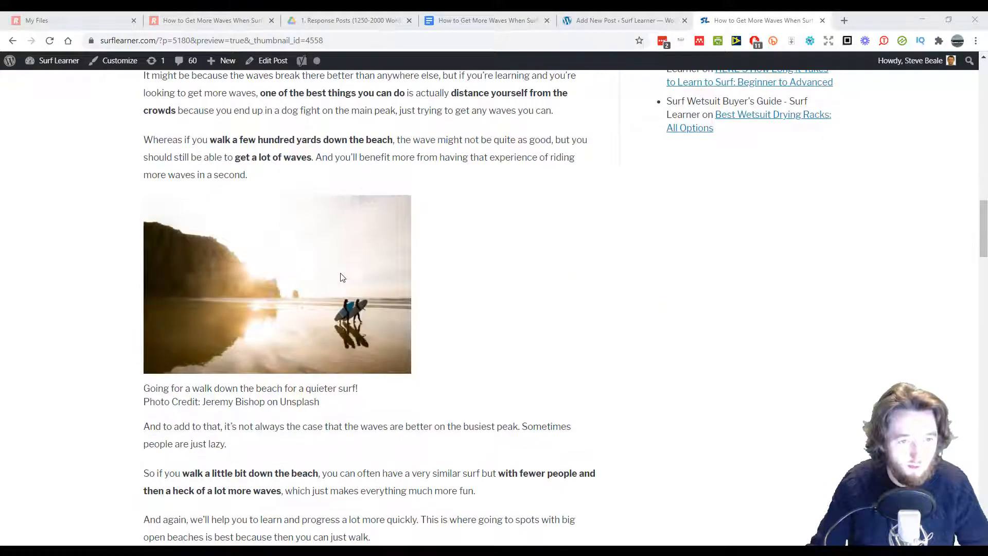
scroll(342, 277, down, 15)
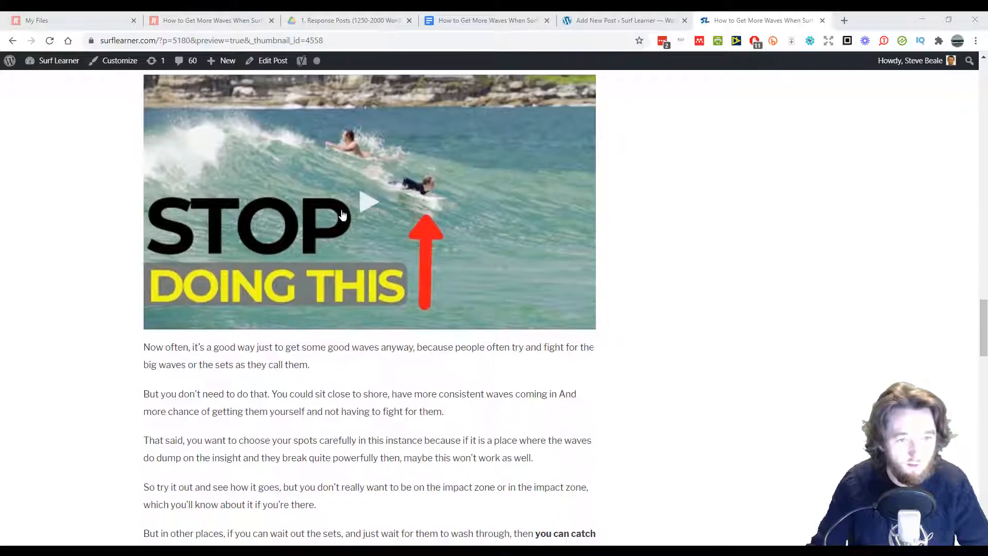
scroll(436, 230, down, 5)
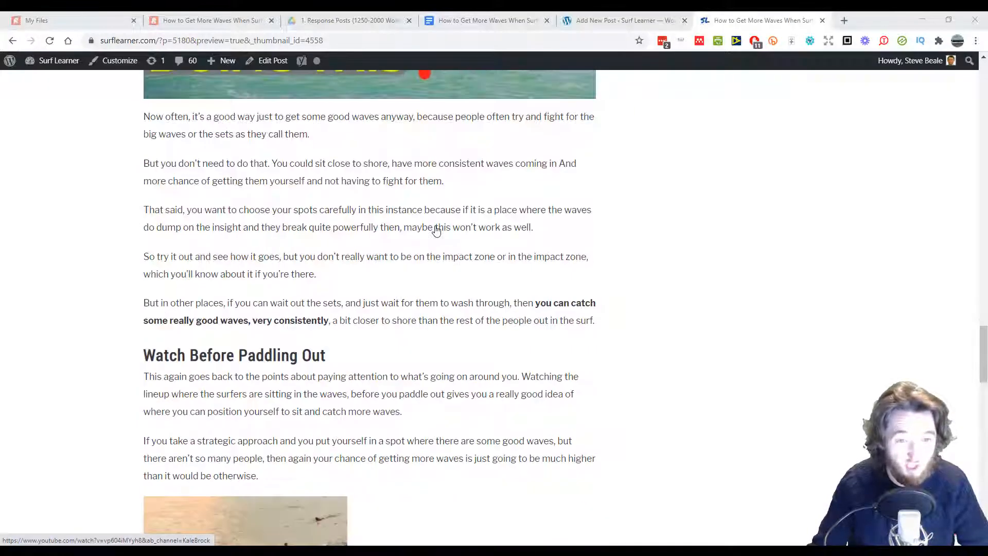
scroll(435, 230, up, 5)
scroll(416, 247, down, 5)
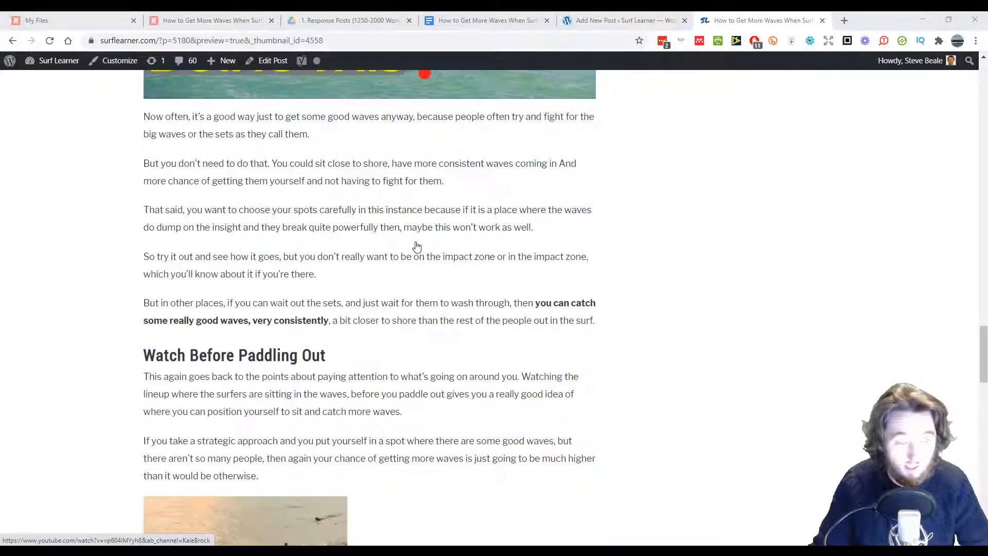
scroll(442, 242, up, 5)
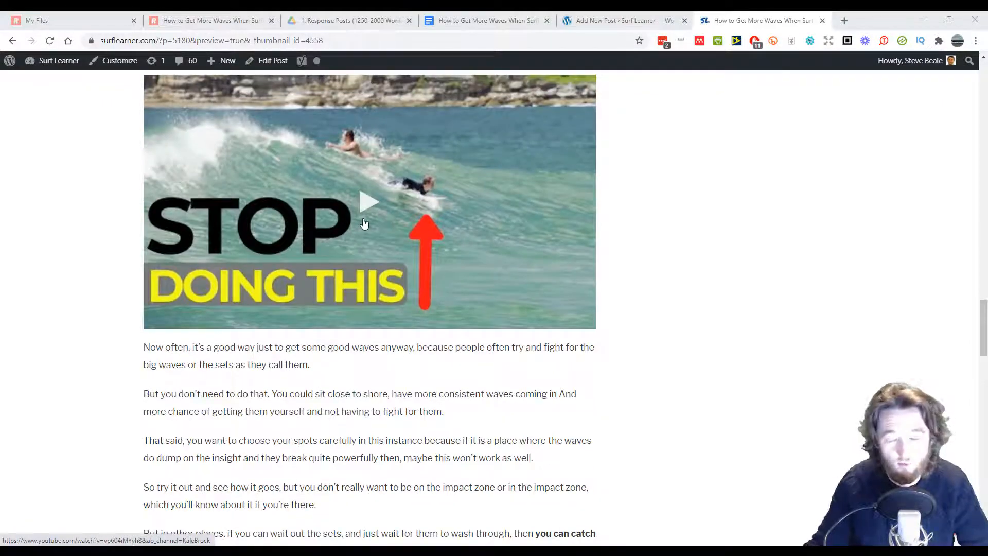
scroll(368, 221, down, 7)
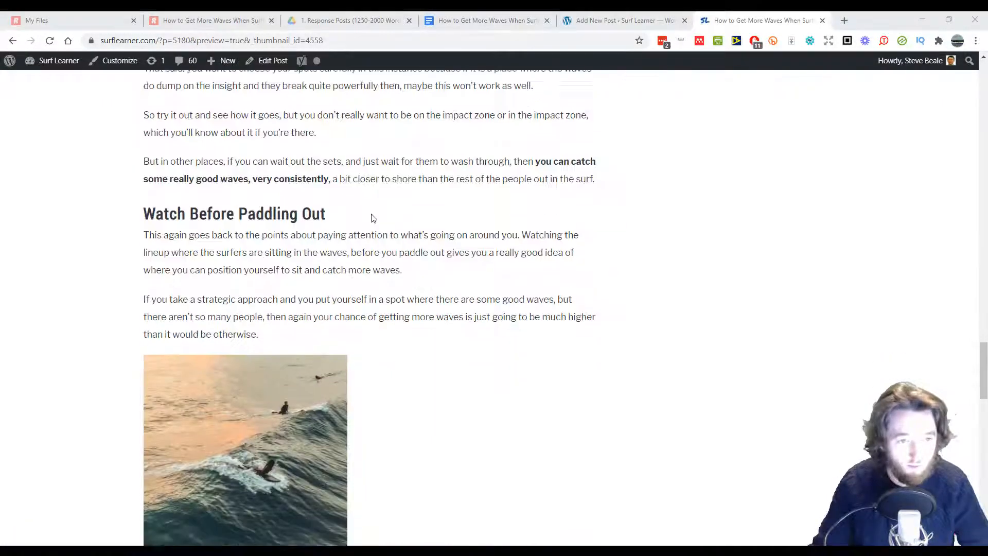
scroll(373, 218, down, 4)
scroll(374, 216, down, 3)
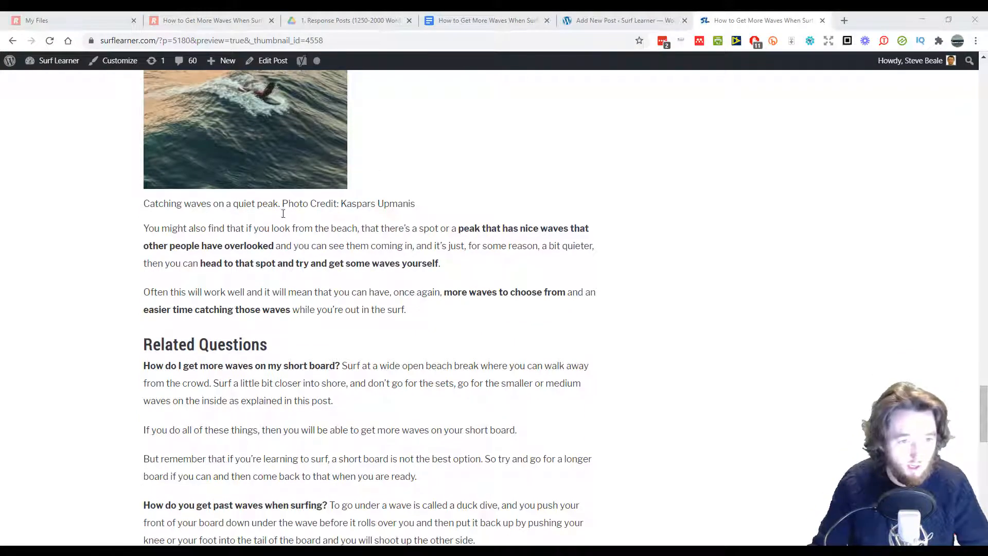
scroll(288, 206, down, 7)
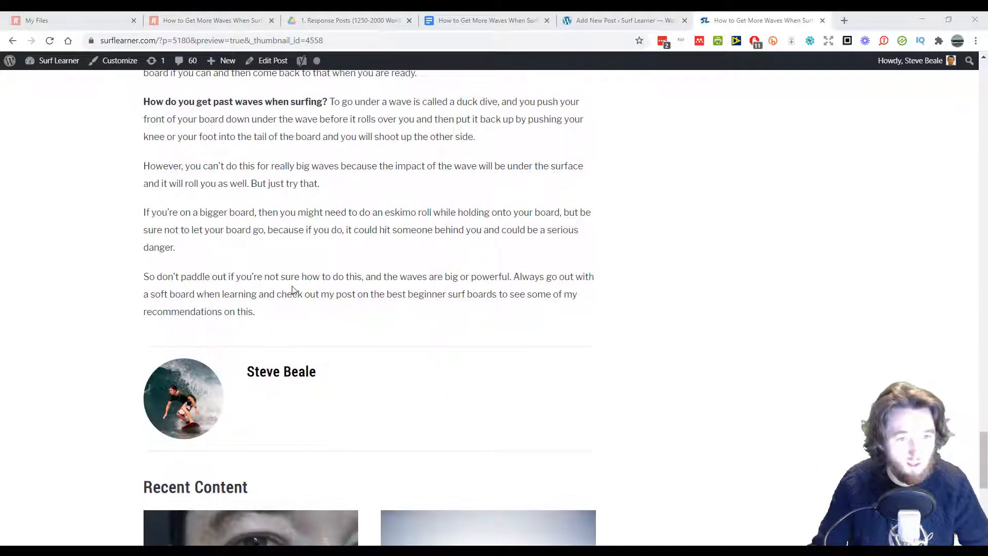
scroll(293, 288, up, 16)
scroll(297, 286, up, 6)
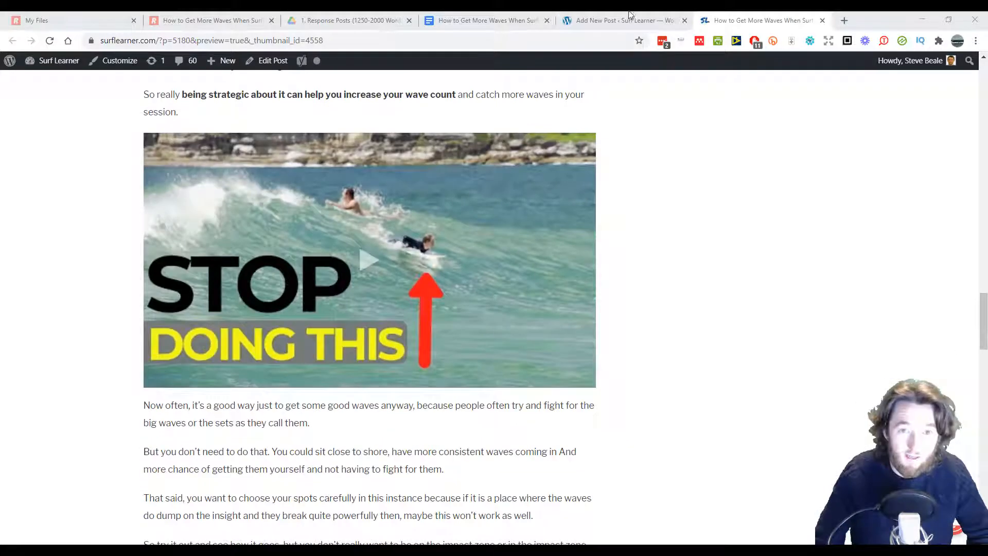
Step: Close the post preview, return to the post editor and save the draft
click(604, 23)
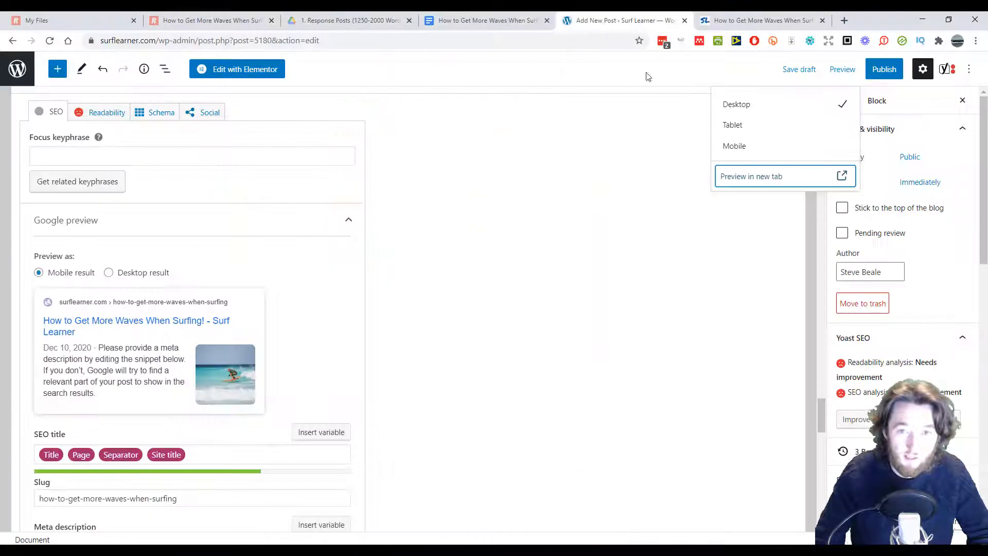
click(821, 21)
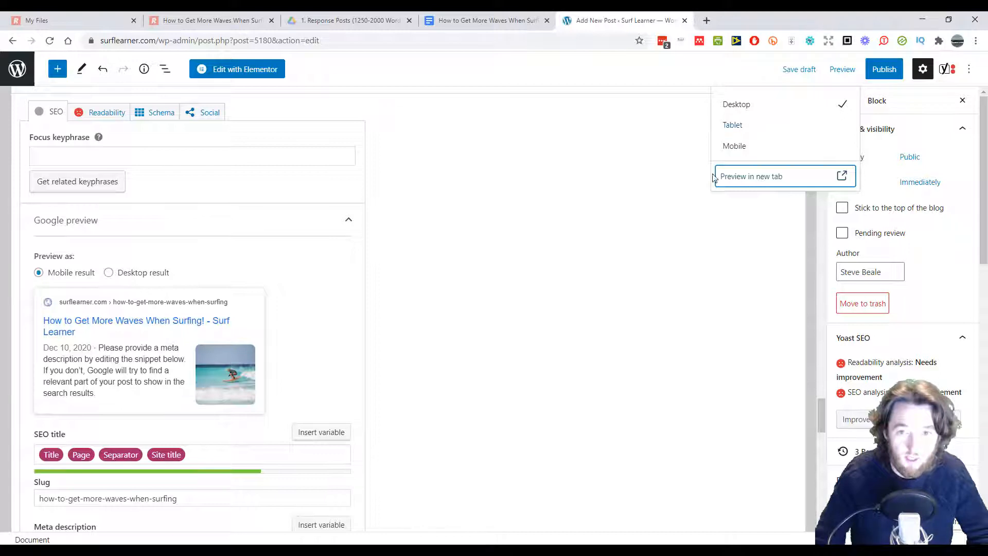
click(700, 214)
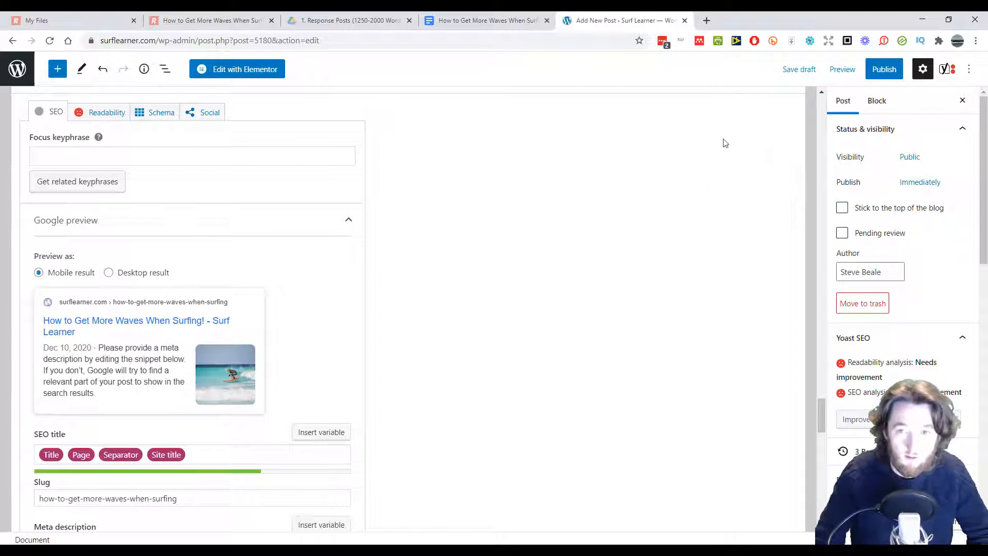
click(797, 71)
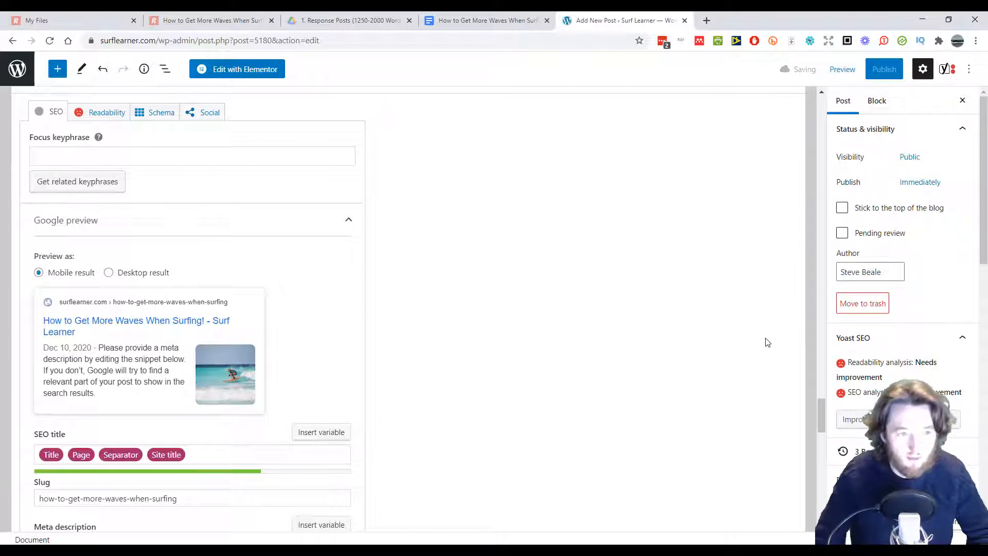
Step: Check the post's full URL slug in the permalink settings
scroll(815, 367, up, 4)
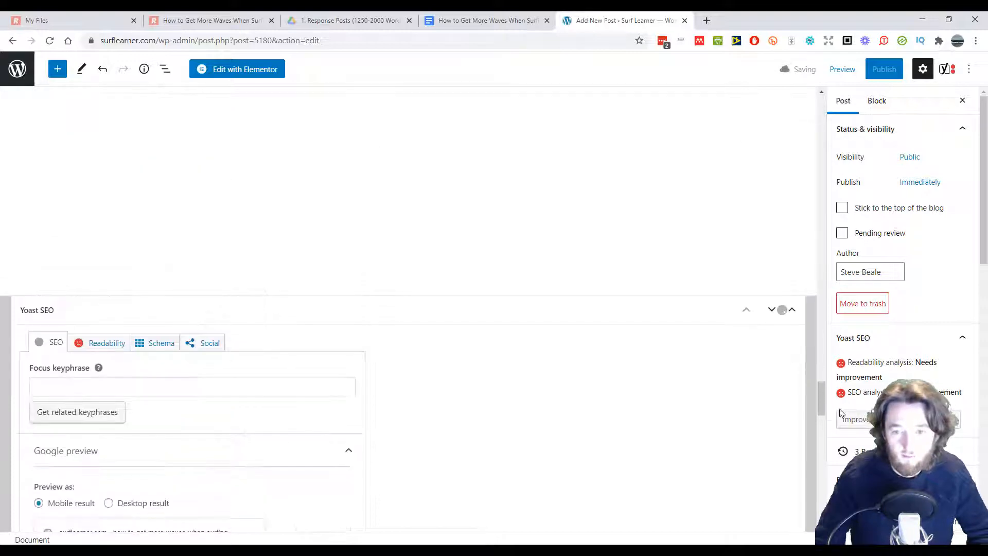
drag(822, 399, 814, 137)
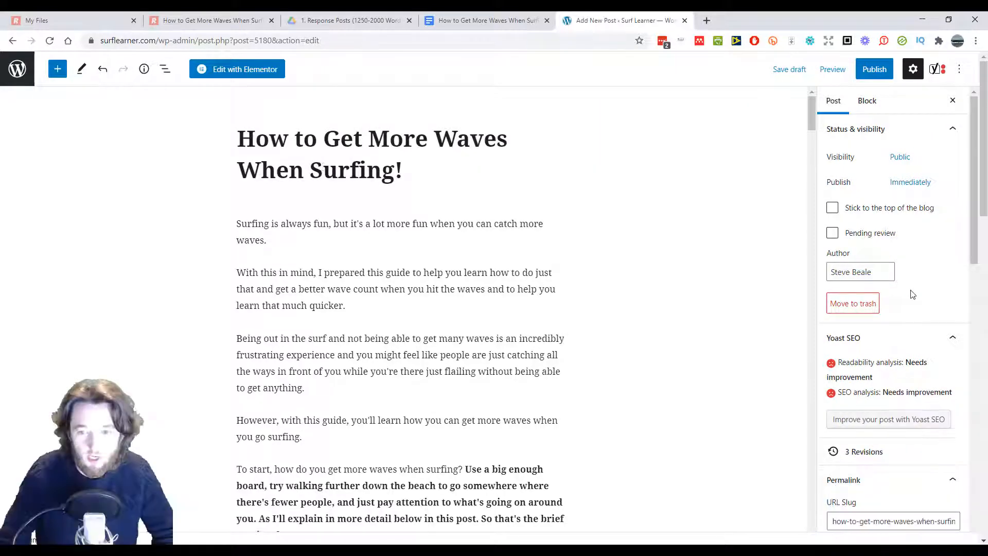
scroll(912, 294, down, 3)
click(875, 348)
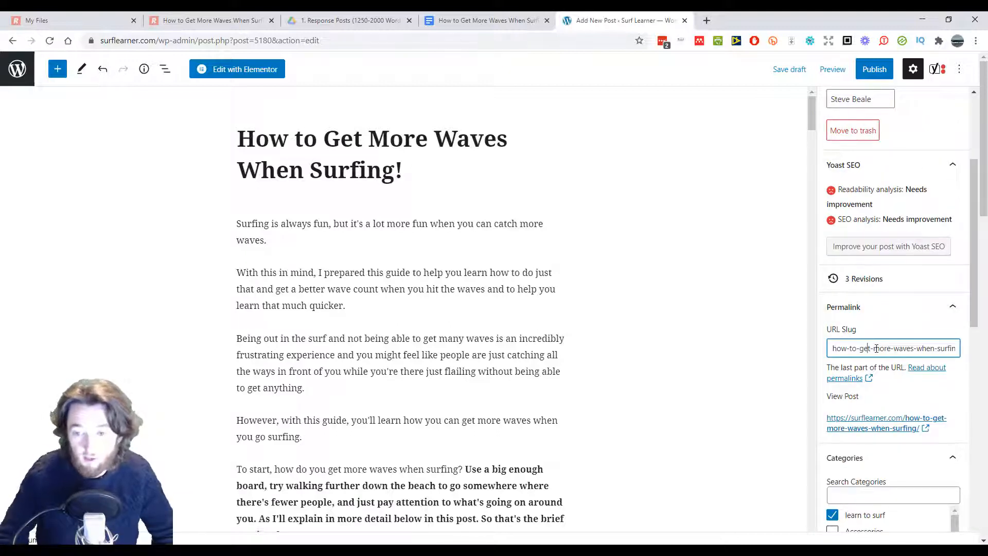
key(End)
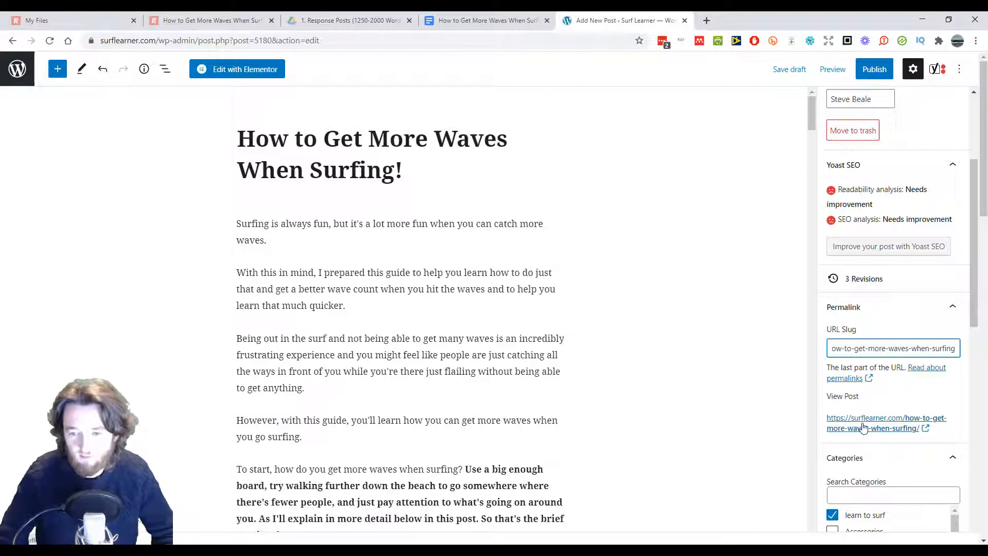
scroll(931, 298, up, 3)
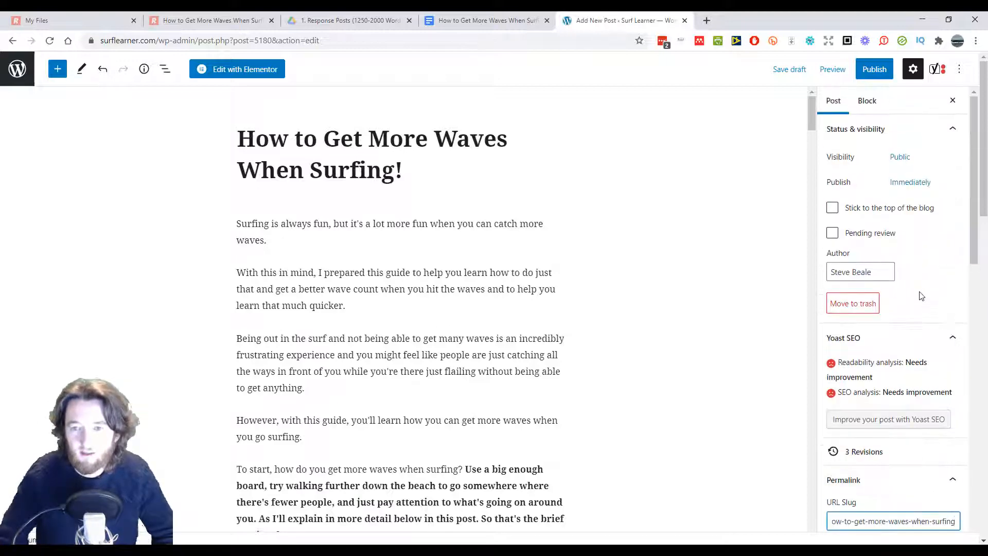
Step: Set the post's publish date to December 11, 2020 at 10:05 pm
click(905, 186)
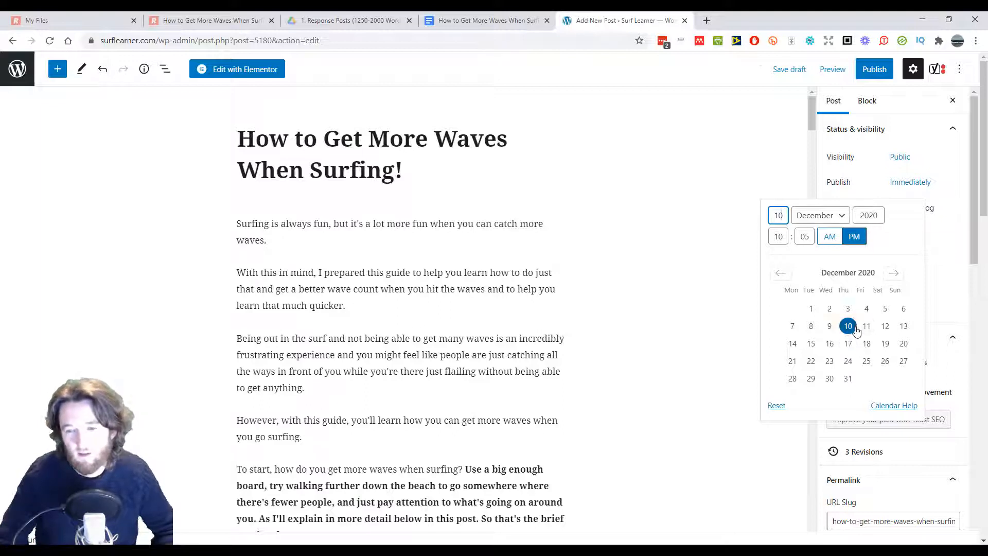
click(866, 326)
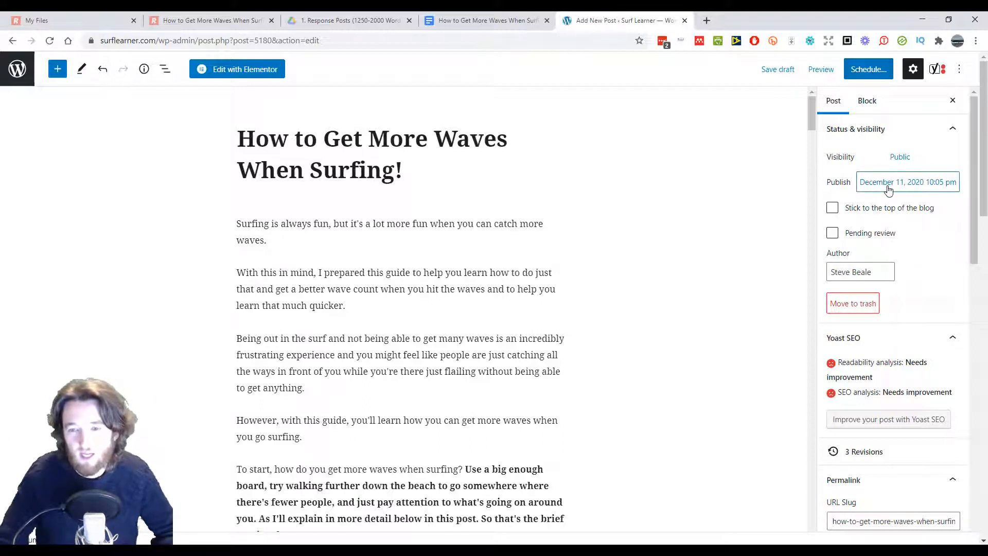
Step: Copy the web address of the post's edit page
click(436, 40)
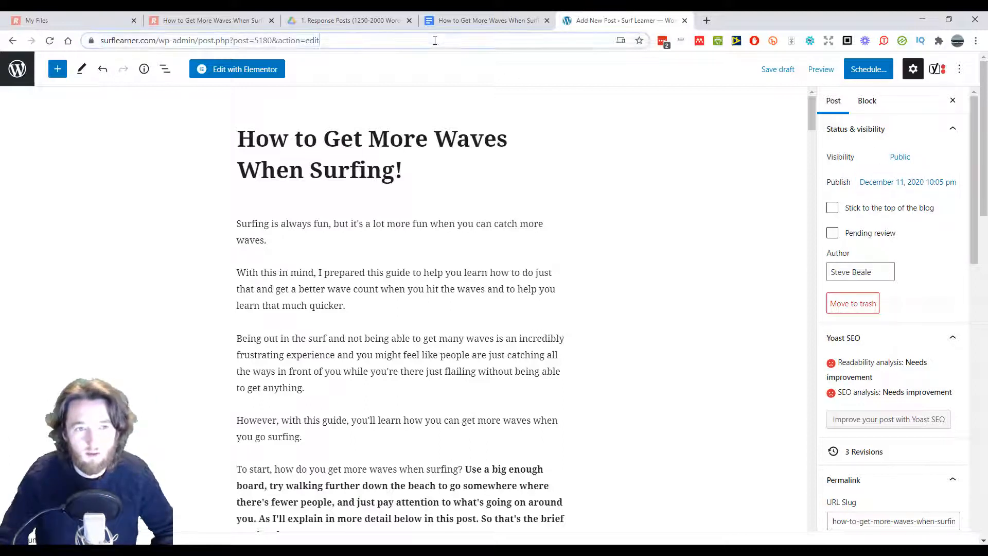
right_click(438, 41)
click(497, 115)
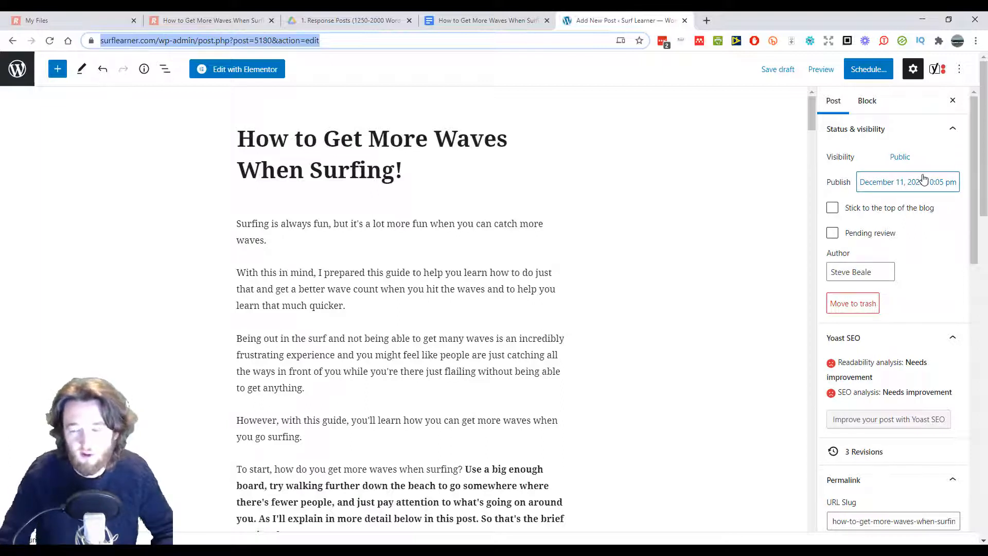
Step: Set the post's publish date to December 10, 2020 and publish it through the pre-publish checks
click(904, 183)
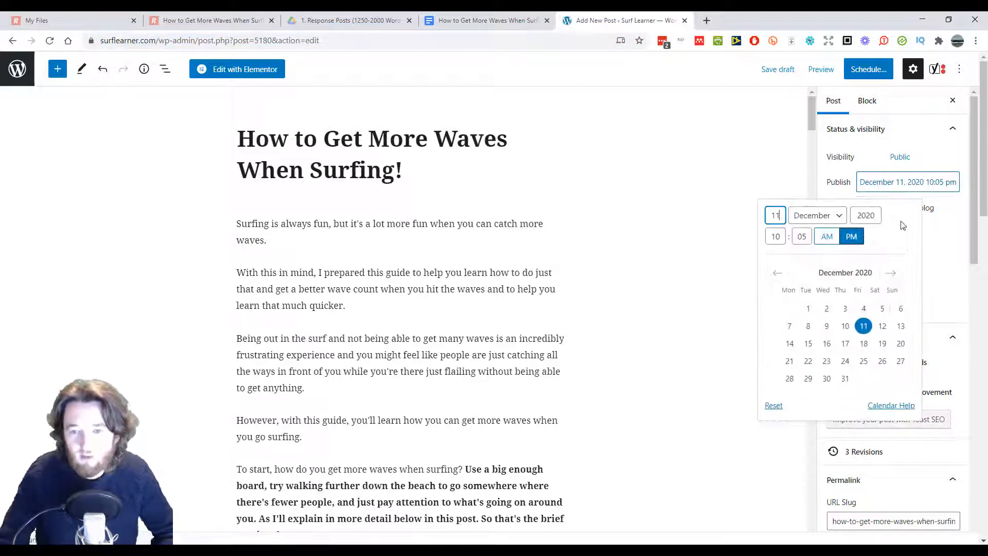
click(845, 325)
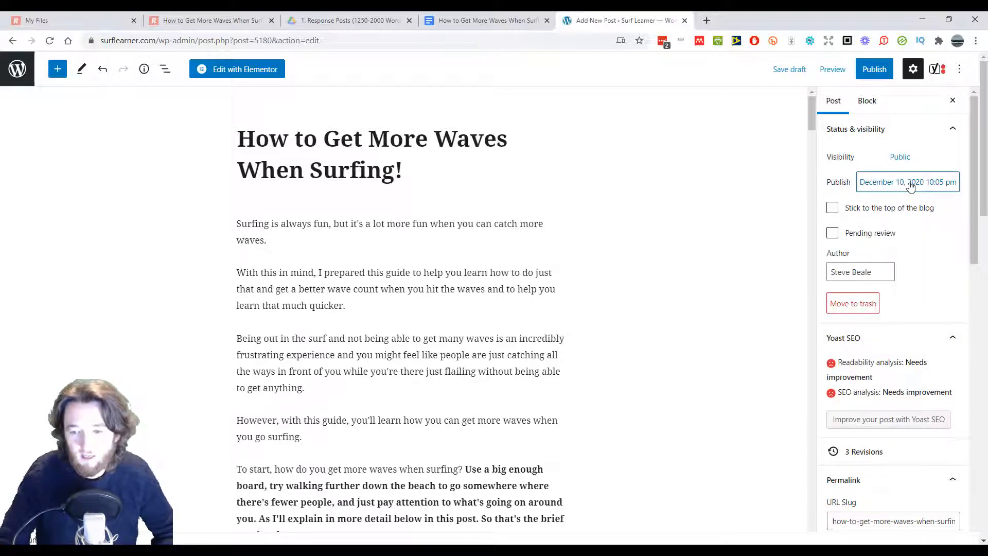
click(874, 70)
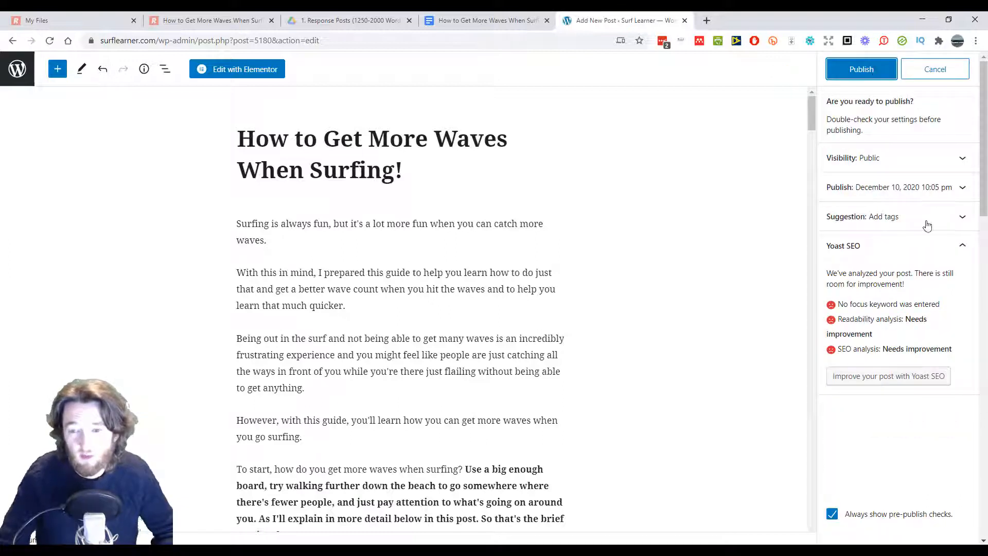
click(966, 250)
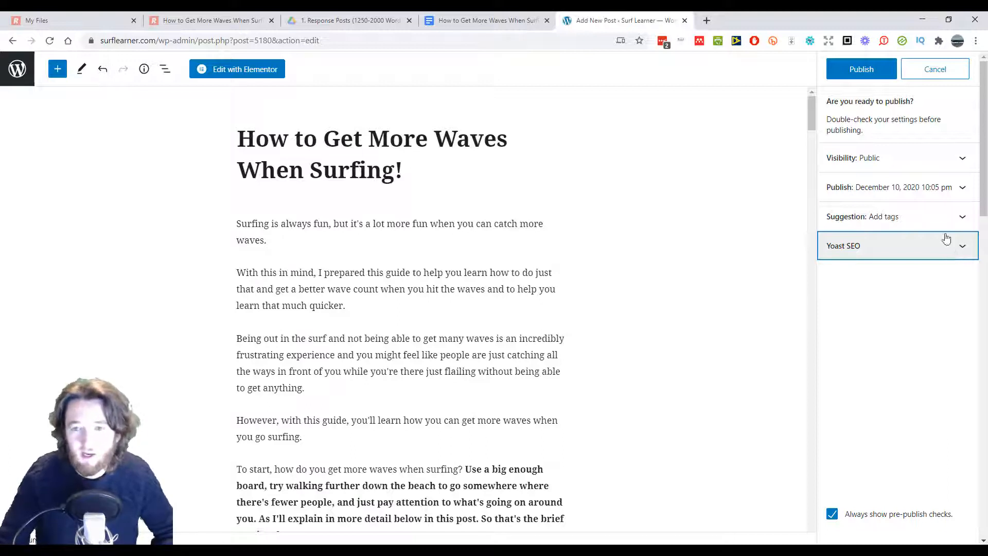
click(860, 69)
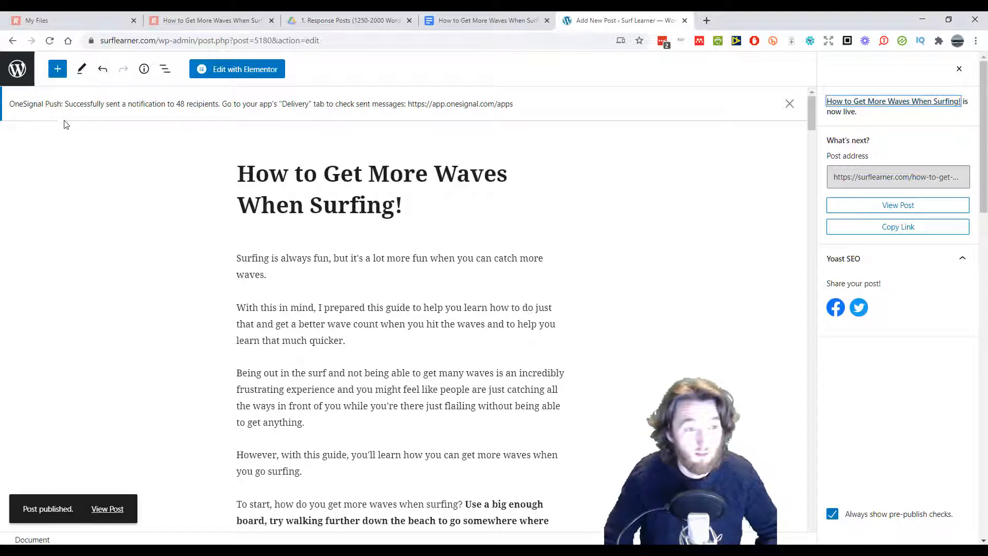
Step: View the published surfing post on the live site and look through its content from top to bottom
click(913, 208)
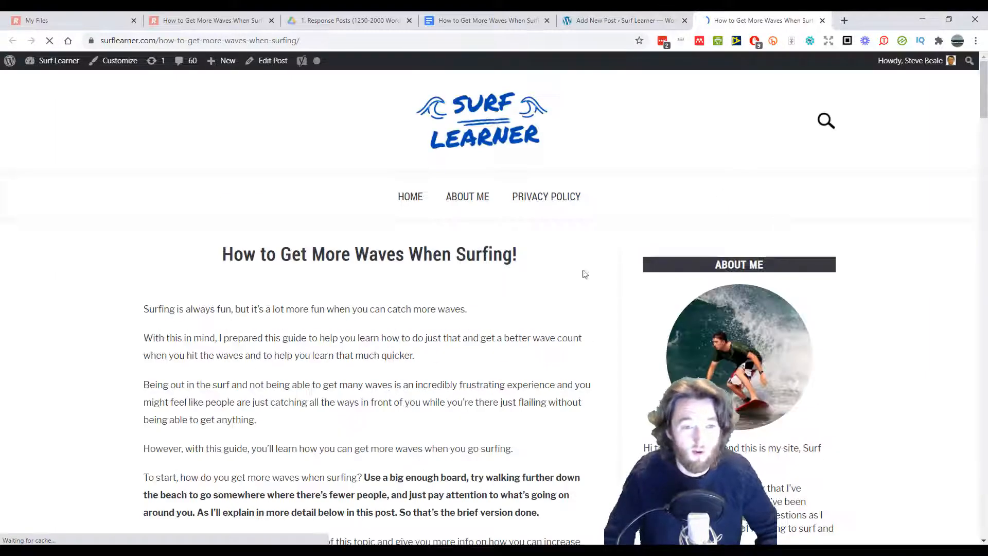
scroll(529, 243, down, 8)
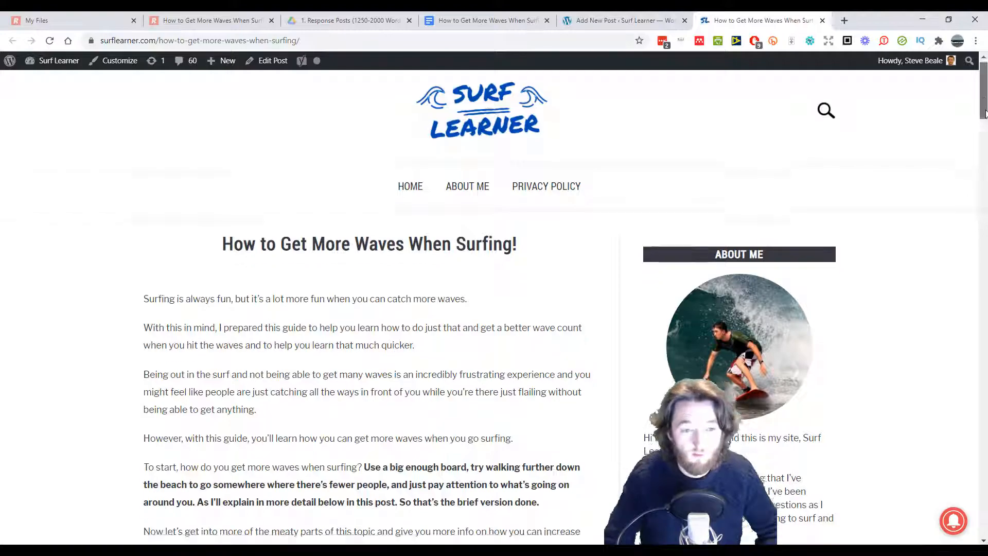
scroll(370, 307, down, 20)
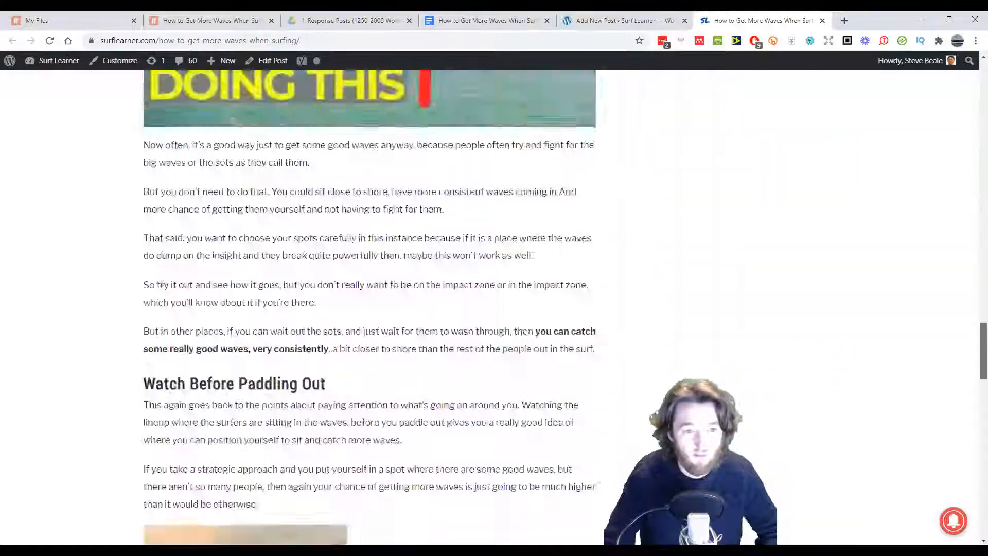
drag(983, 469, 983, 90)
Step: Go to the site's homepage, surflearner.com, by removing the post slug from the address, to check the latest articles
drag(158, 42, 526, 54)
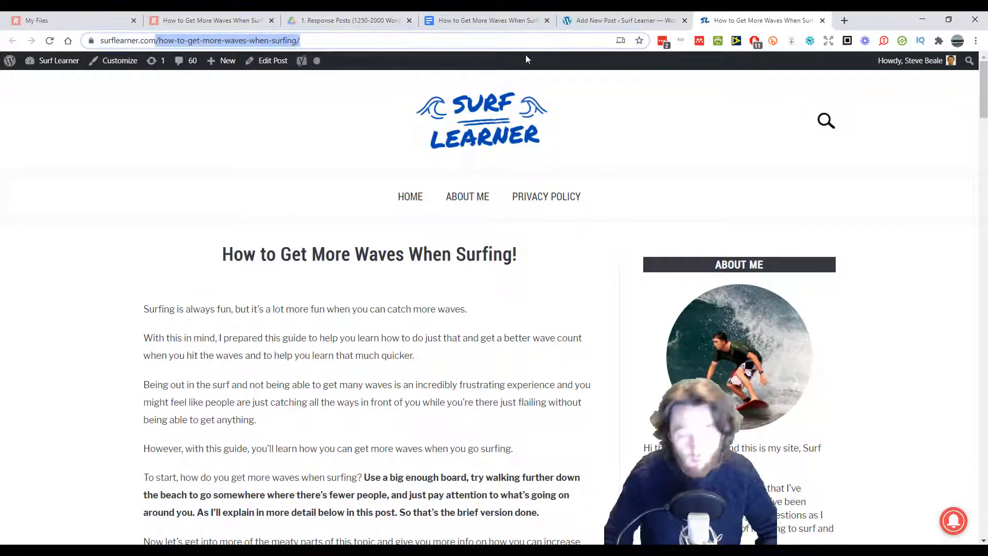
key(BackSpace)
key(Return)
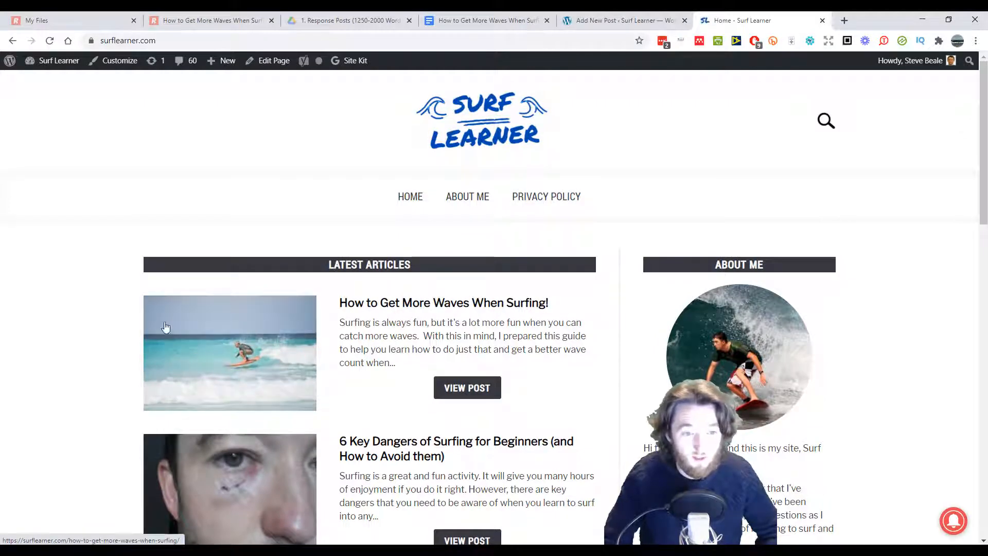
scroll(380, 306, down, 3)
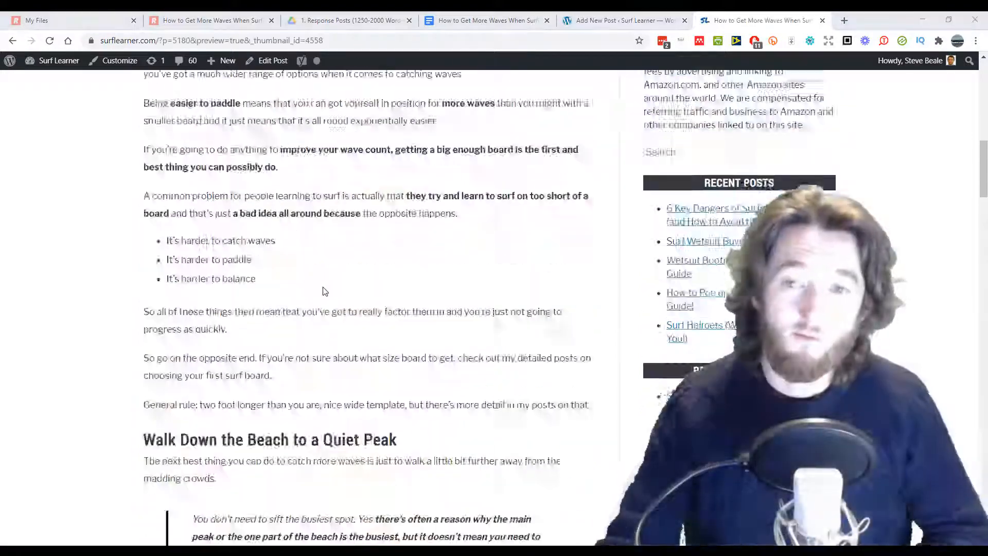
scroll(324, 292, up, 15)
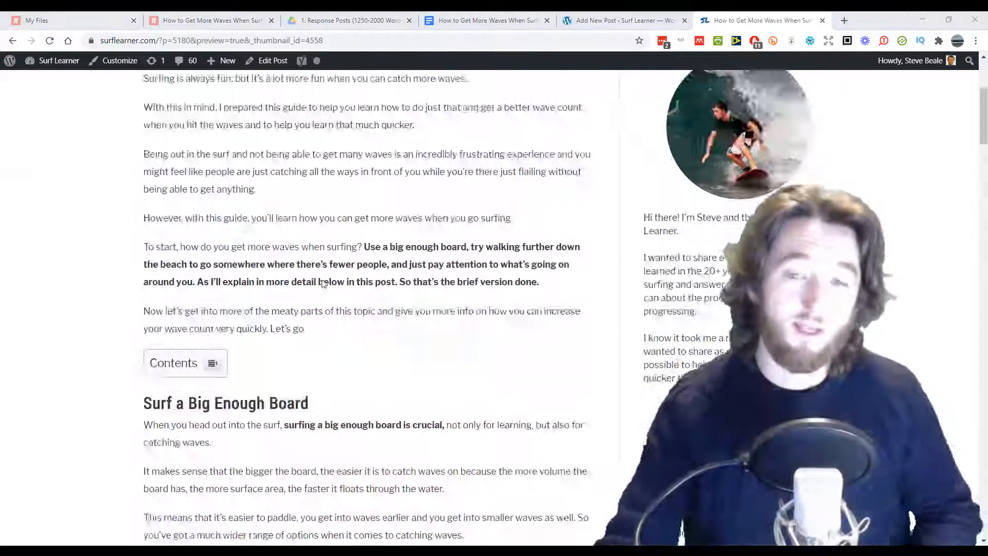